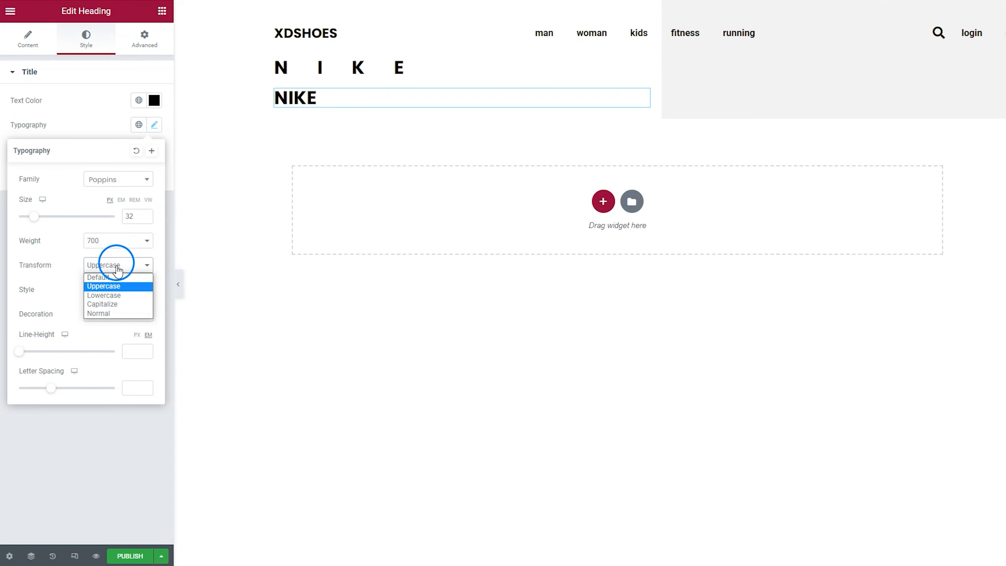
- Set the second Nike heading's text transform to Default and replace its text with "Pegasus", following the shoe page mockup
{"action": "left_click", "coordinate": [121, 280]}
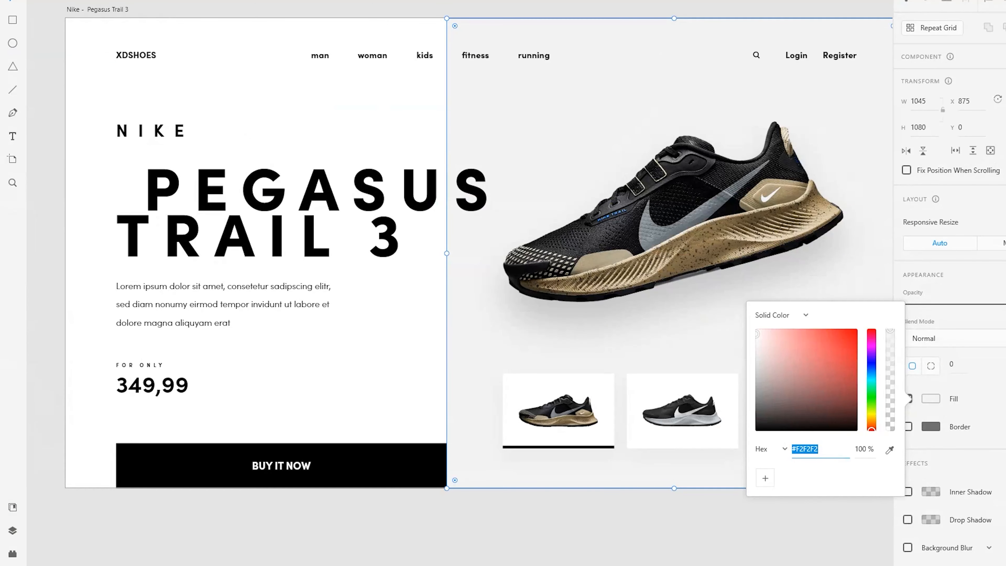
{"action": "left_click", "coordinate": [220, 198]}
{"action": "double_click", "coordinate": [198, 193]}
{"action": "left_click_drag", "start_coordinate": [145, 186], "coordinate": [495, 178]}
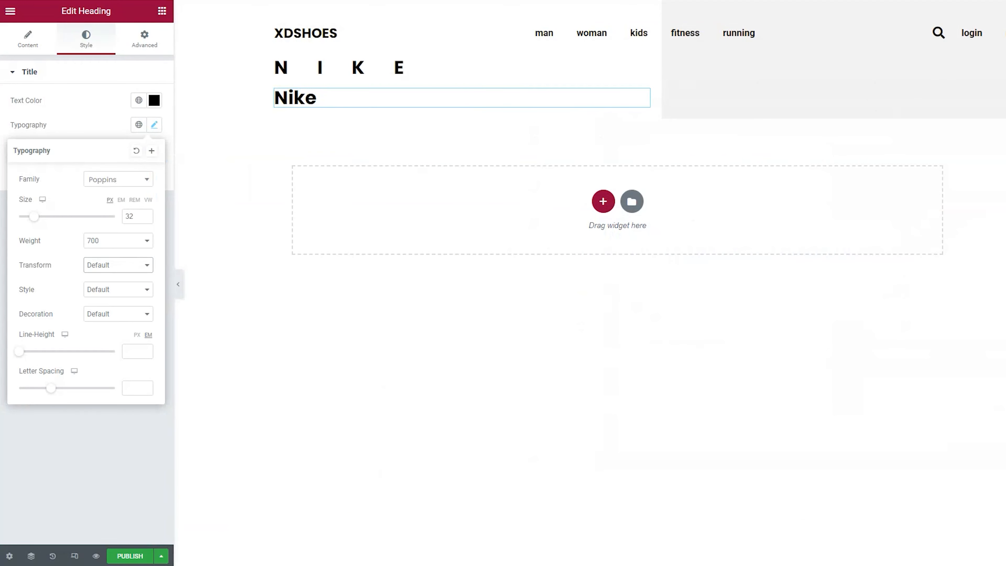
{"action": "left_click", "coordinate": [320, 105]}
{"action": "left_click_drag", "start_coordinate": [319, 104], "coordinate": [280, 99]}
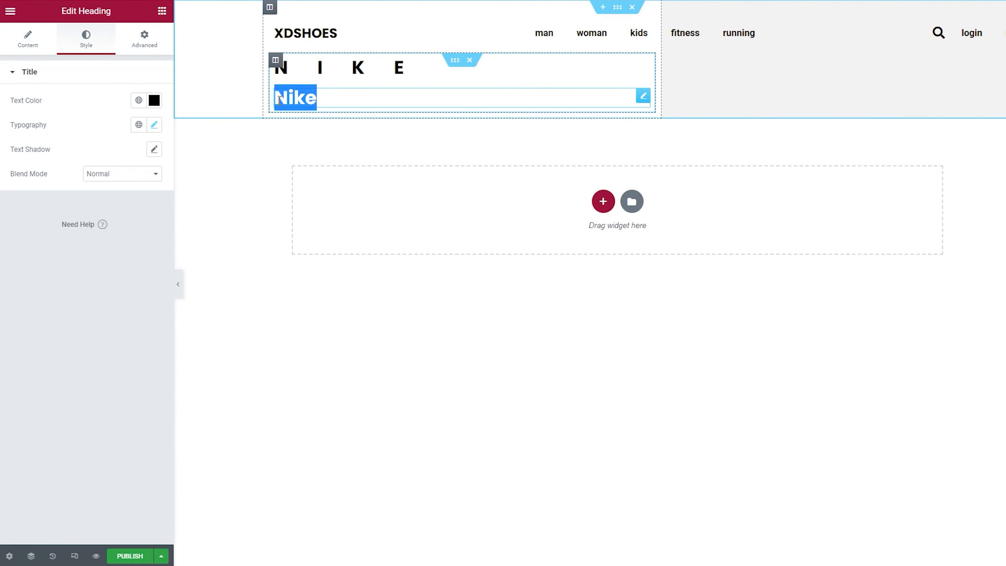
{"action": "type", "text": "Pegasus"}
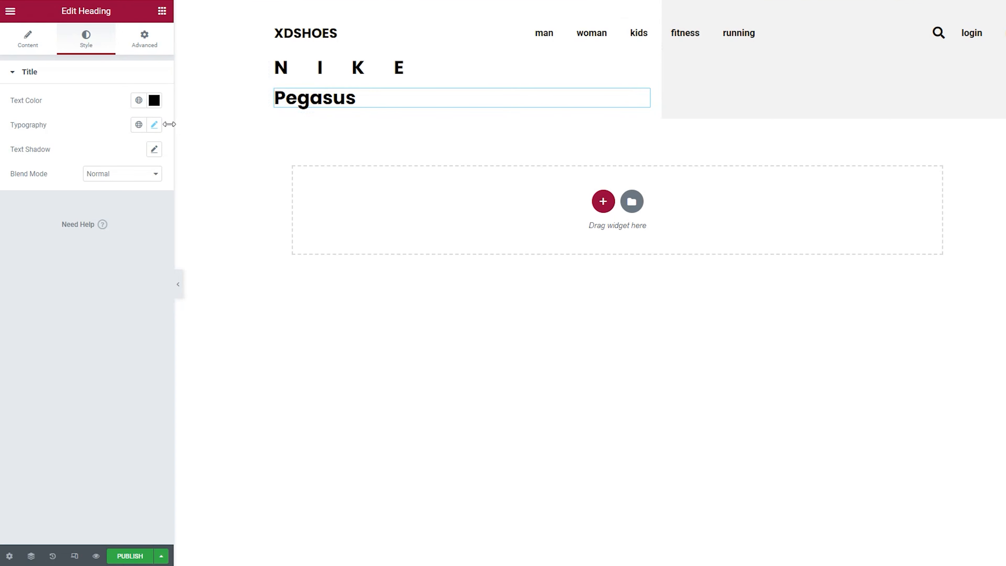
- Set the Pegasus heading's font size to 168 px and its Z-index to 1
{"action": "left_click", "coordinate": [154, 125]}
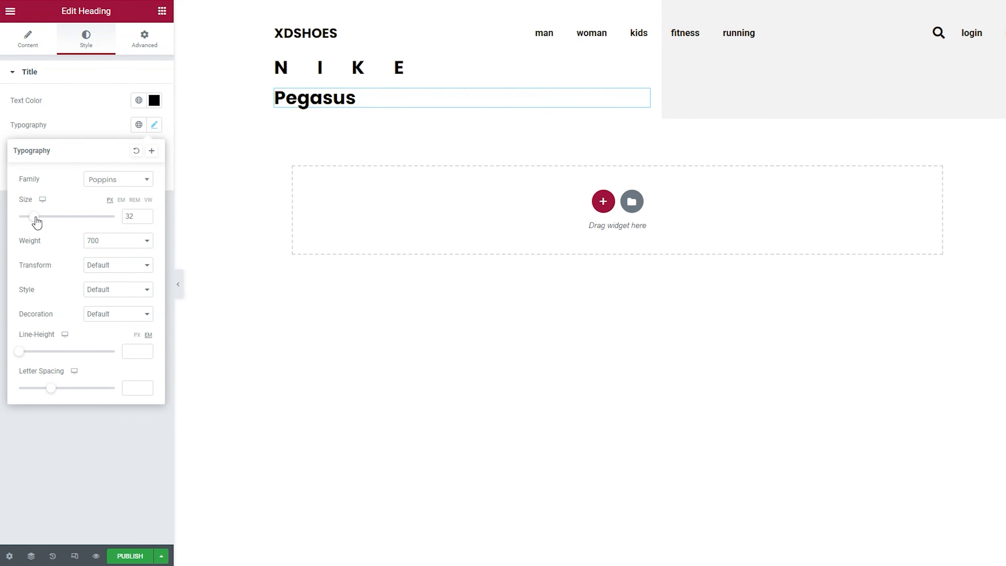
{"action": "left_click_drag", "start_coordinate": [35, 218], "coordinate": [102, 215]}
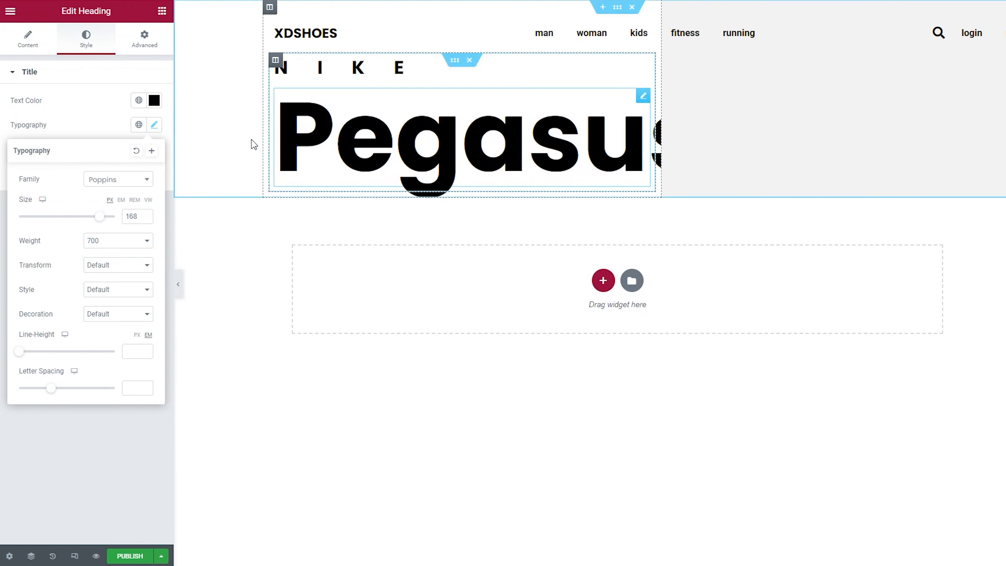
{"action": "left_click", "coordinate": [144, 39]}
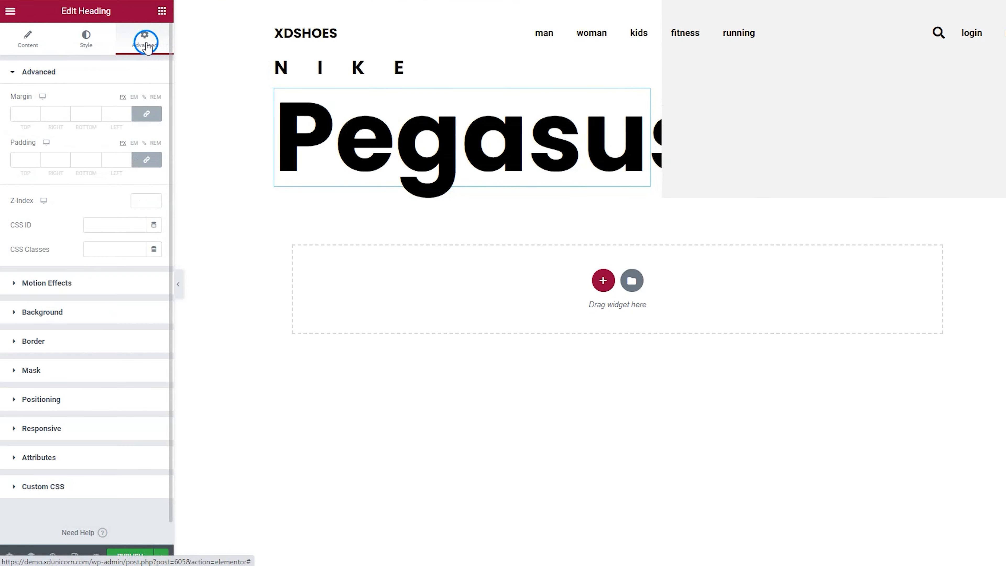
{"action": "left_click", "coordinate": [156, 198]}
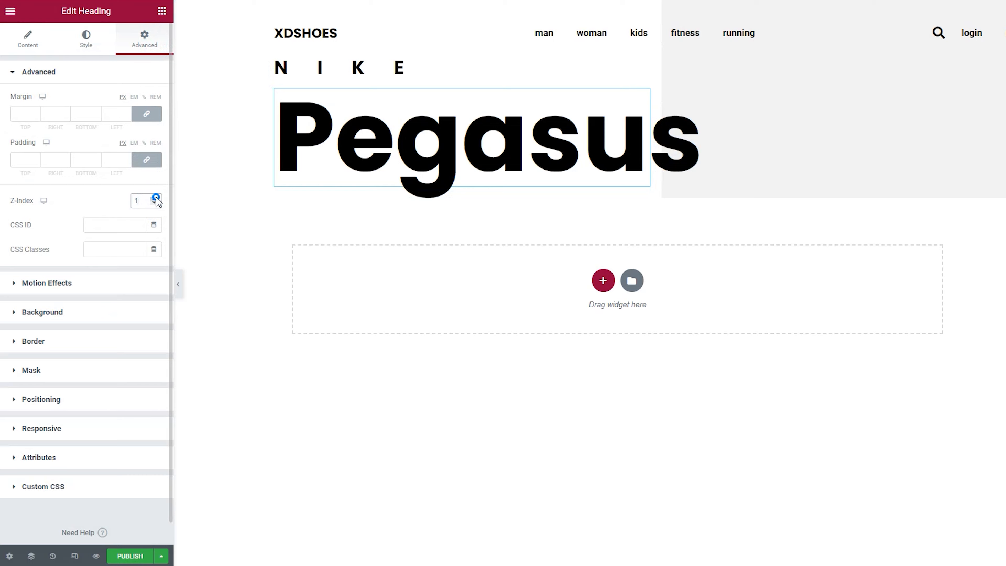
- Duplicate the Pegasus heading and change the copy's title to "Trail 3", as in the mockup
{"action": "right_click", "coordinate": [452, 158]}
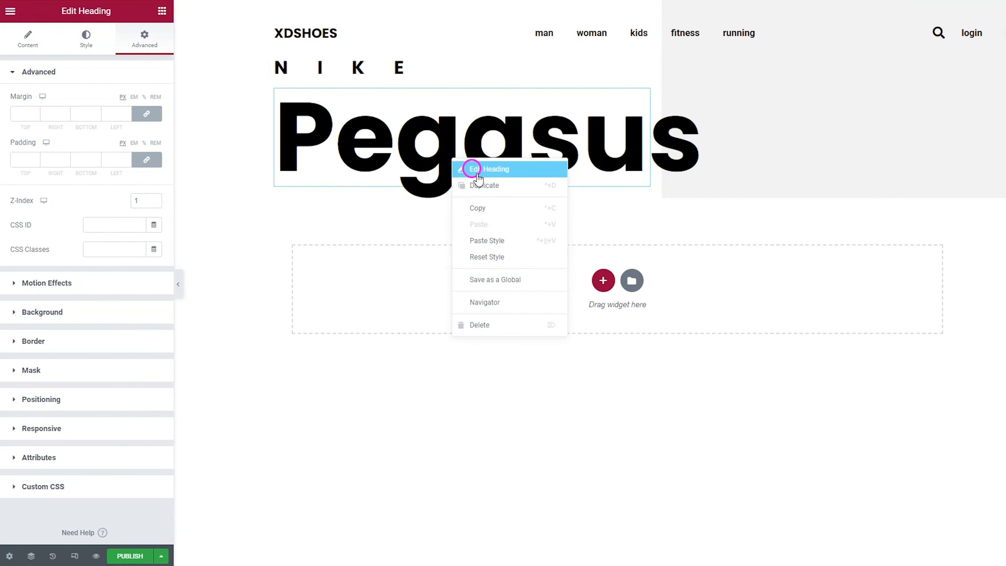
{"action": "left_click", "coordinate": [489, 189]}
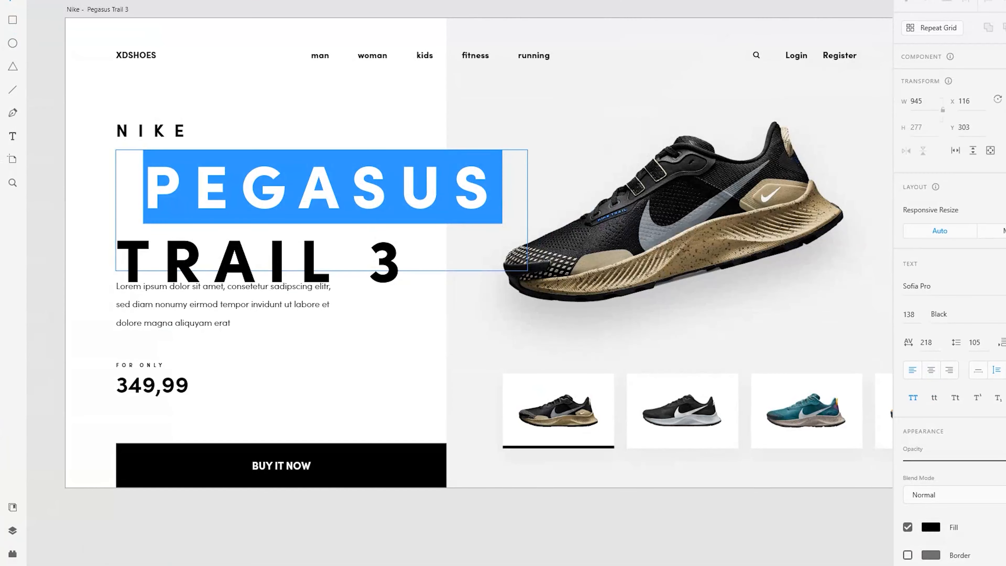
{"action": "key", "text": "Escape"}
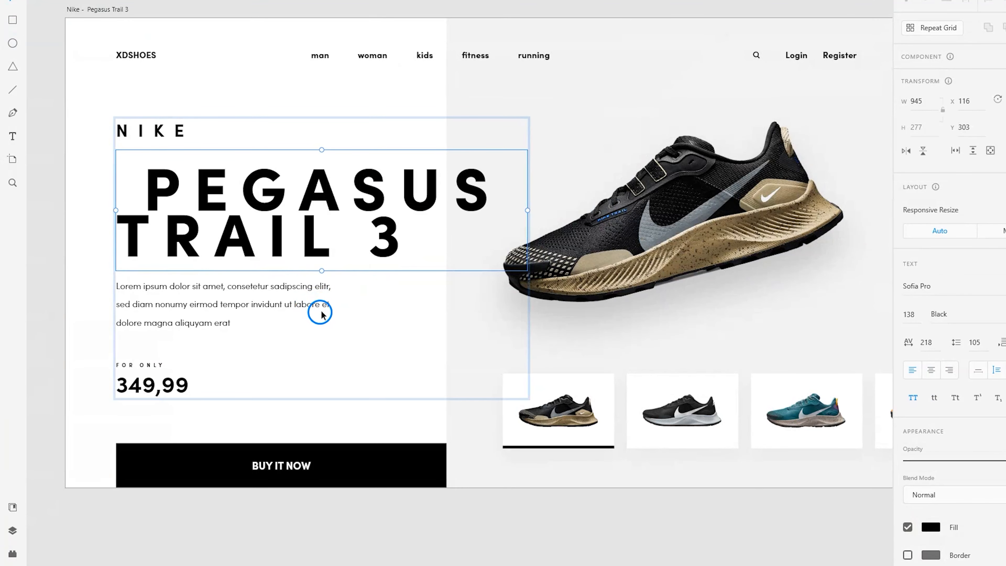
{"action": "double_click", "coordinate": [306, 251]}
{"action": "left_click_drag", "start_coordinate": [410, 257], "coordinate": [135, 265]}
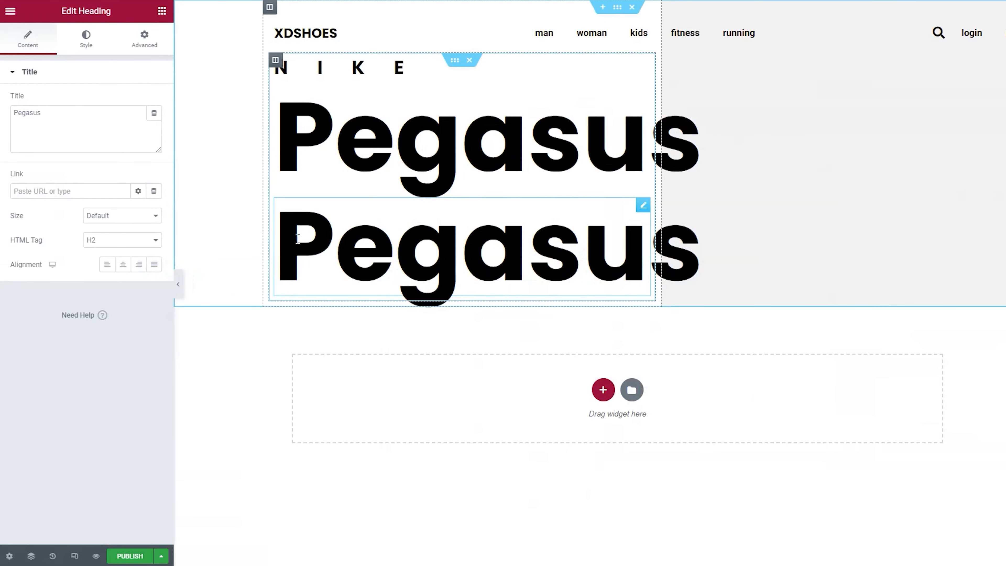
{"action": "left_click", "coordinate": [349, 264]}
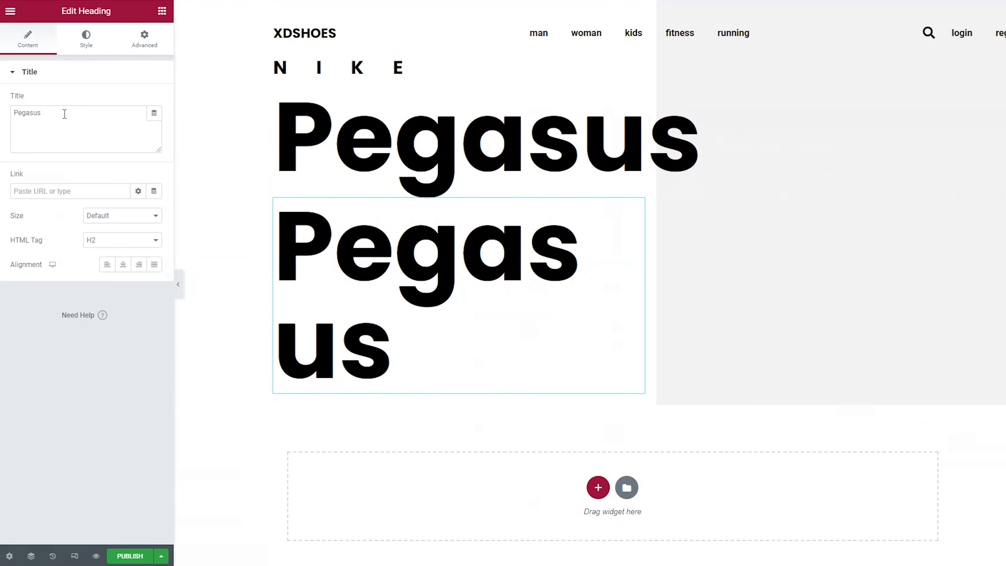
{"action": "left_click_drag", "start_coordinate": [64, 115], "coordinate": [1, 111]}
{"action": "type", "text": "Trail 3"}
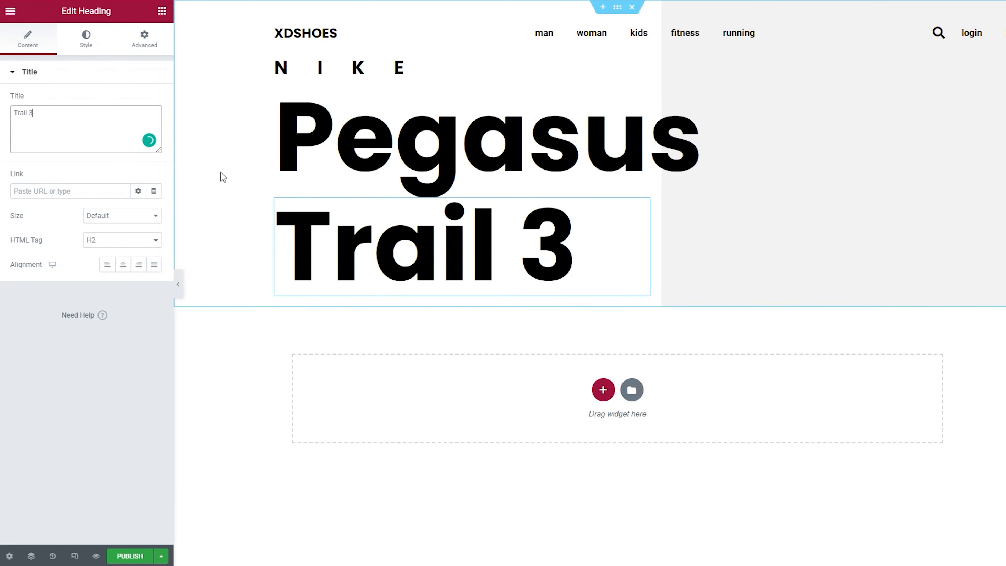
- Unlink the Pegasus heading's padding values, set the left padding to 12%, and preview the page at full width
{"action": "left_click", "coordinate": [643, 98]}
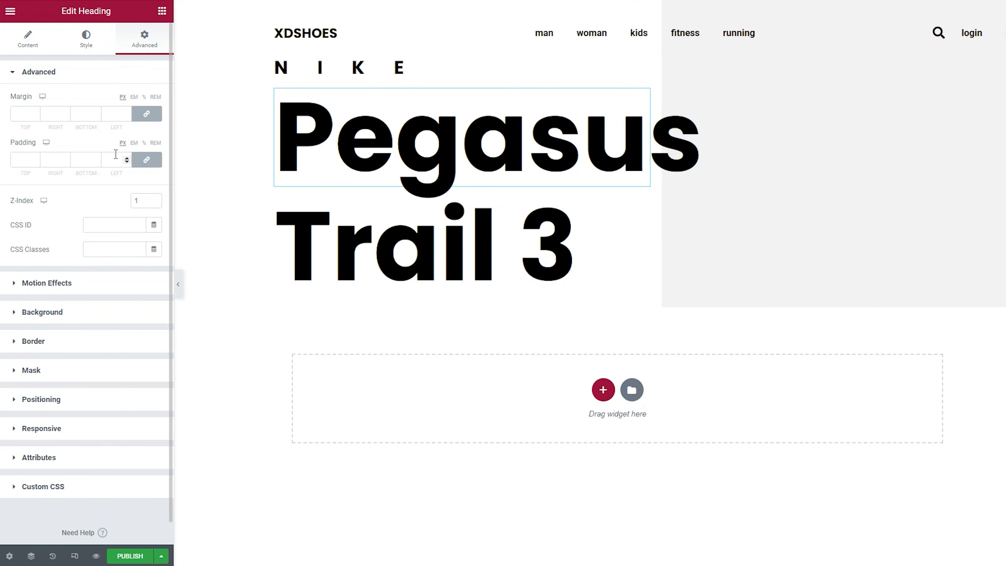
{"action": "left_click", "coordinate": [147, 159]}
{"action": "left_click", "coordinate": [127, 161]}
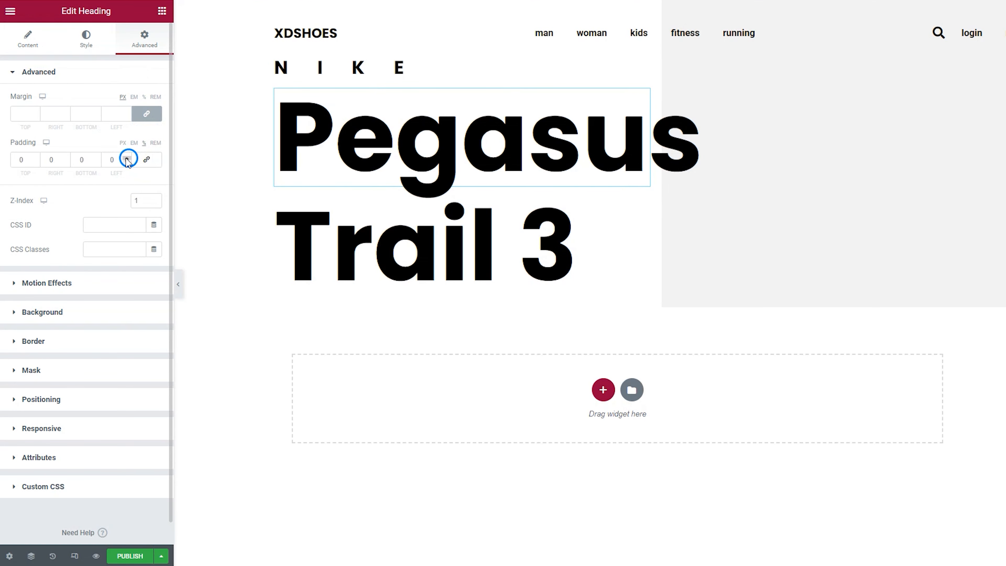
{"action": "left_click", "coordinate": [126, 158]}
{"action": "left_click", "coordinate": [126, 158]}
{"action": "left_click", "coordinate": [126, 158]}
{"action": "left_click", "coordinate": [126, 159]}
{"action": "left_click", "coordinate": [126, 158]}
{"action": "left_click", "coordinate": [126, 158]}
{"action": "left_click", "coordinate": [178, 285]}
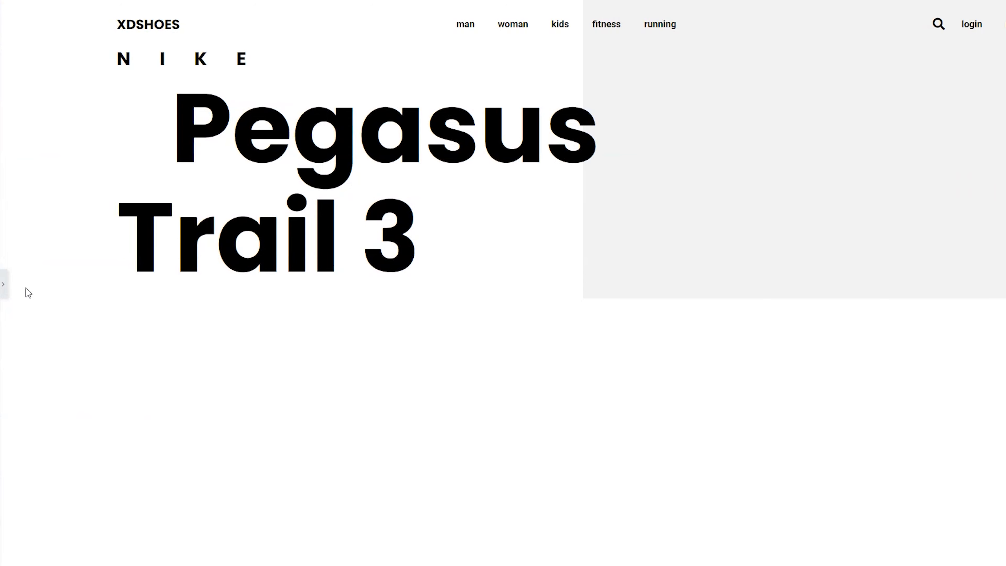
{"action": "left_click", "coordinate": [2, 289]}
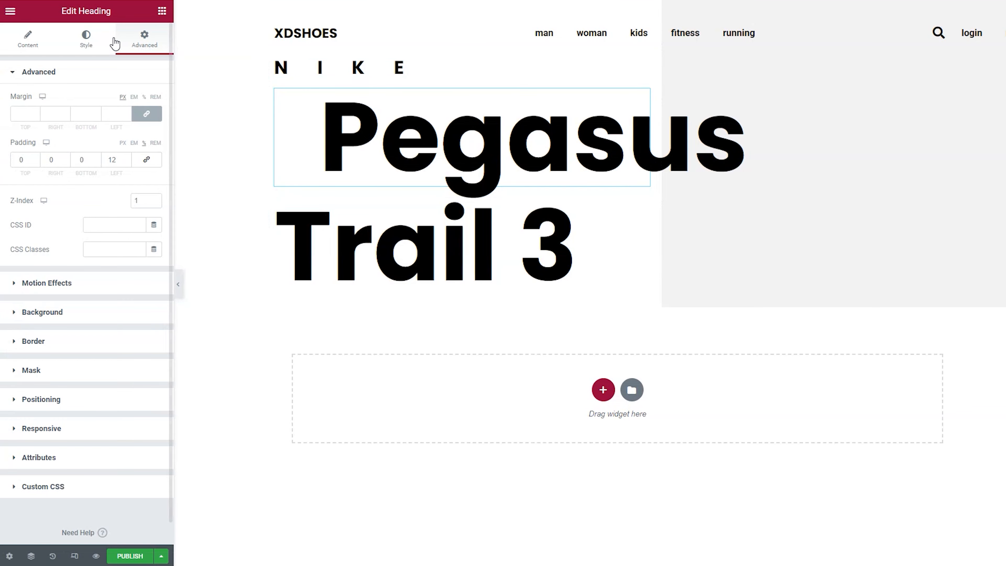
- Insert a Spacer widget above the NIKE heading, set its space to 65 px, and preview the page at full width
{"action": "left_click", "coordinate": [163, 12]}
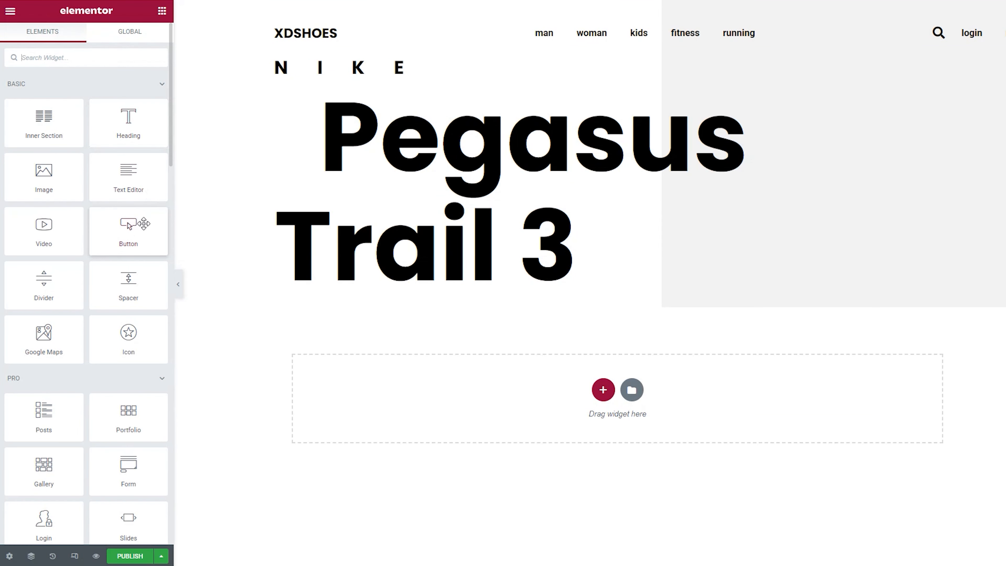
{"action": "left_click_drag", "start_coordinate": [128, 283], "coordinate": [354, 65]}
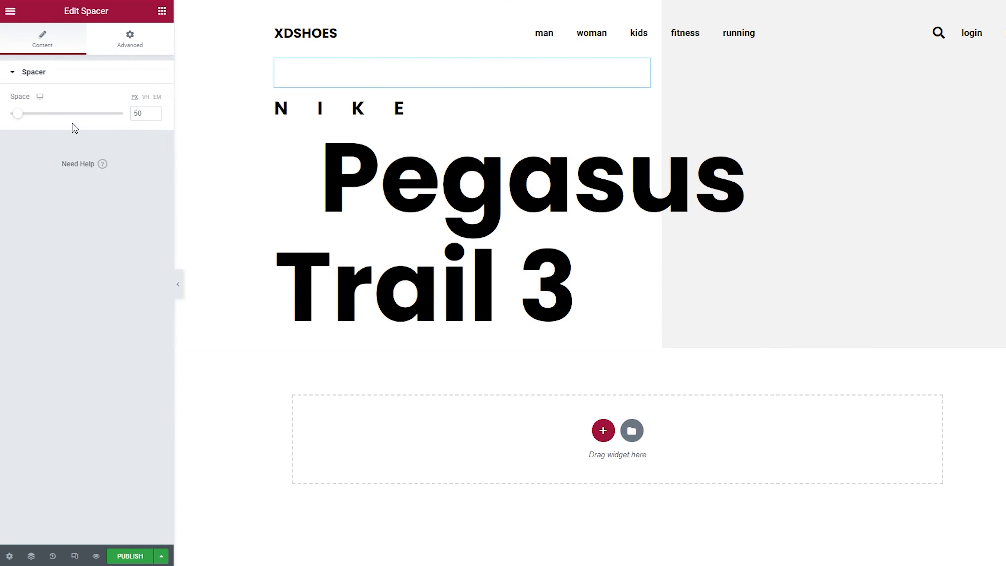
{"action": "mouse_move", "coordinate": [18, 117]}
{"action": "left_mouse_down"}
{"action": "mouse_move", "coordinate": [38, 115]}
{"action": "mouse_move", "coordinate": [20, 114]}
{"action": "left_mouse_up"}
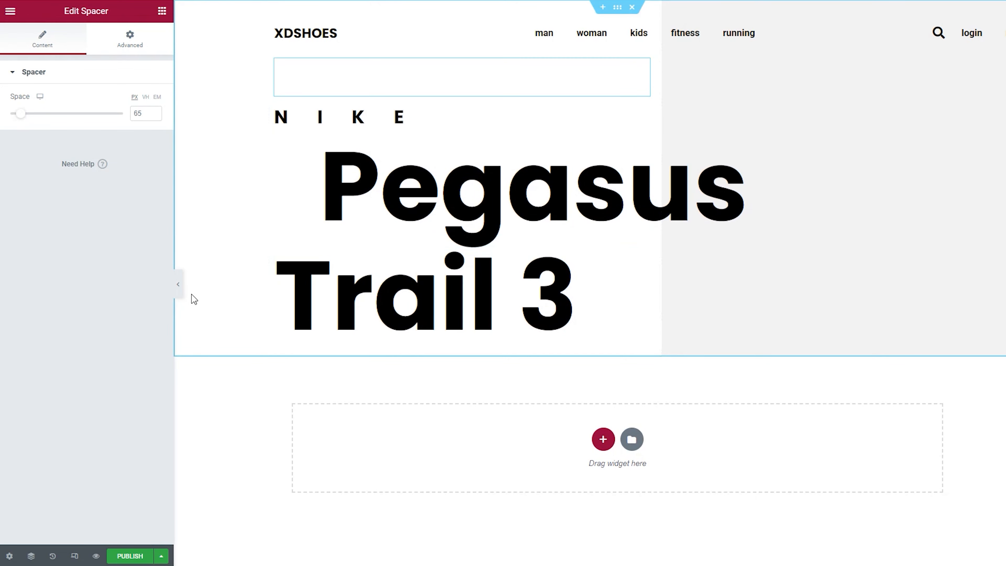
{"action": "left_click", "coordinate": [178, 288]}
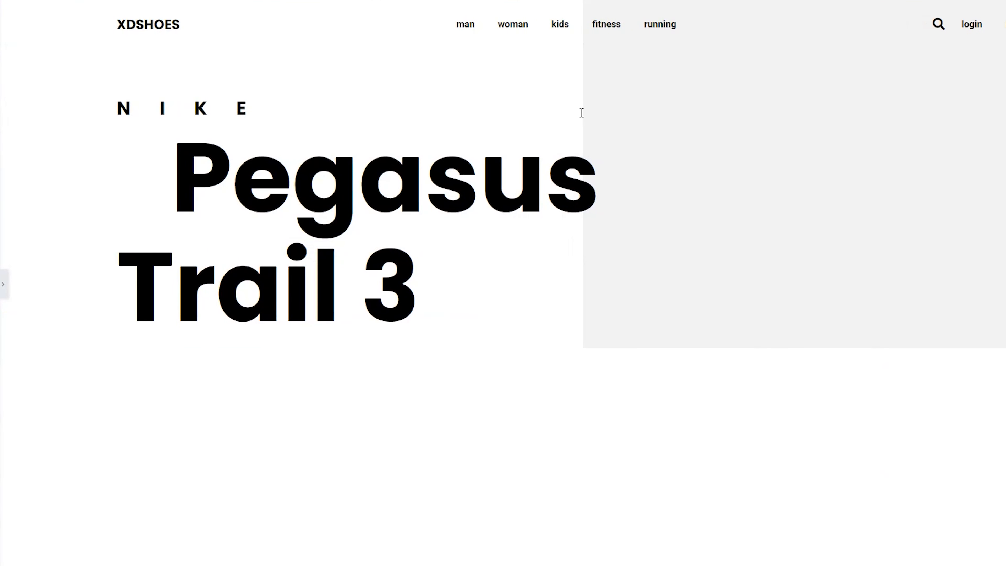
{"action": "left_click", "coordinate": [55, 281]}
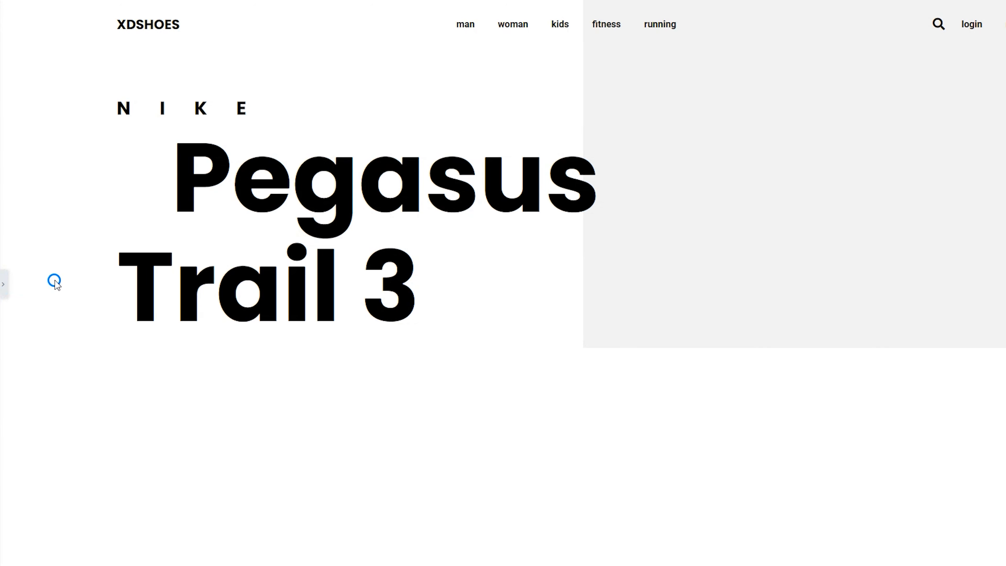
{"action": "left_click", "coordinate": [8, 286]}
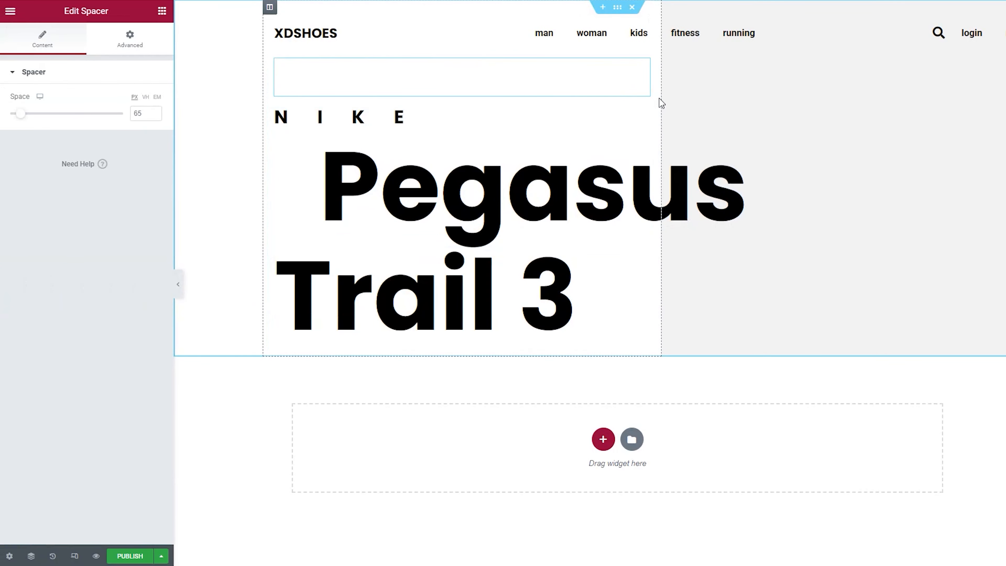
- Narrow the header section's white column so the grey column begins farther under the Pegasus heading, and preview the full-width layout
{"action": "left_click", "coordinate": [661, 97]}
{"action": "left_click_drag", "start_coordinate": [661, 97], "coordinate": [607, 108]}
{"action": "left_click", "coordinate": [180, 280]}
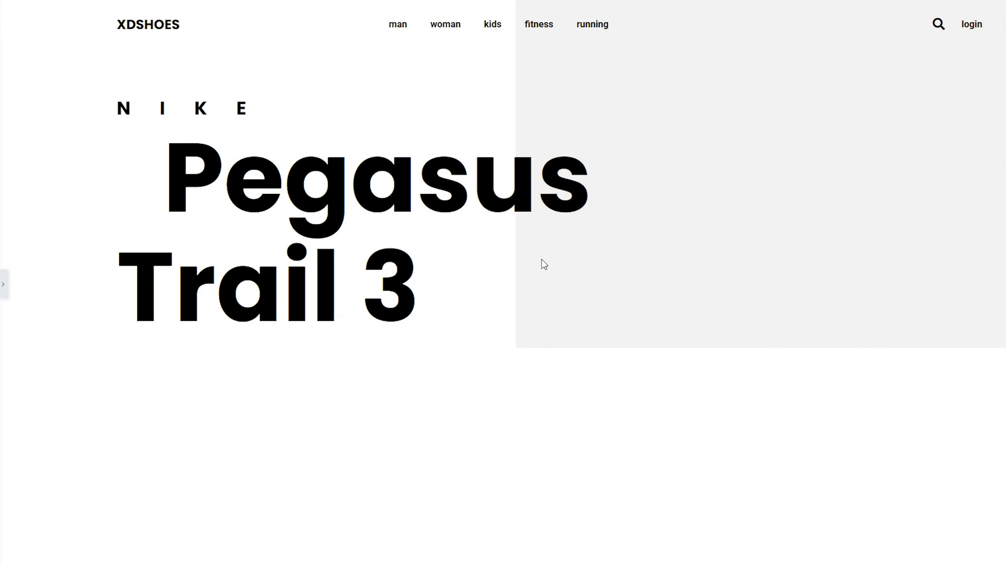
{"action": "left_click", "coordinate": [3, 293]}
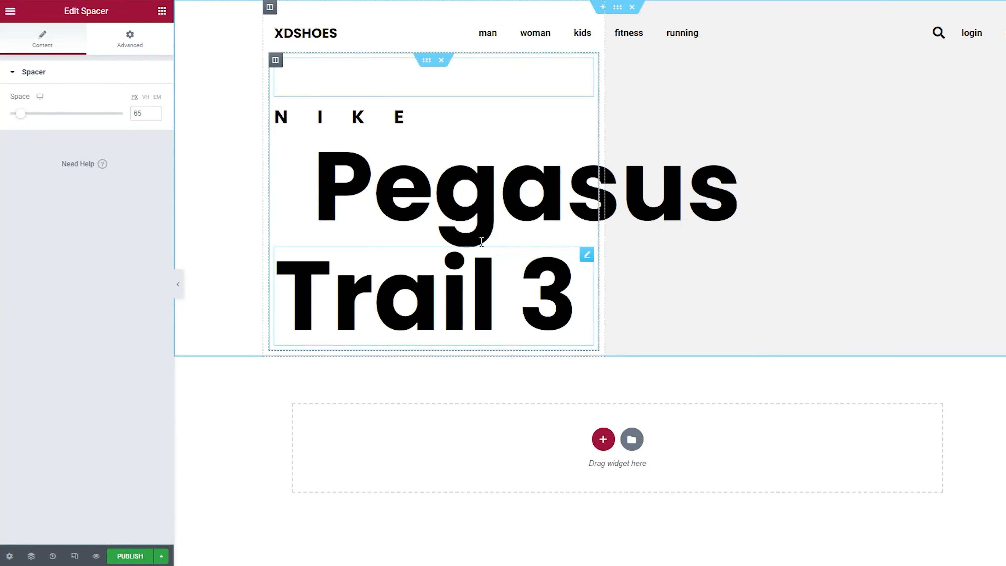
- Add a Text Editor widget below the Trail 3 heading and set its text color to black
{"action": "left_click", "coordinate": [162, 11]}
{"action": "left_click_drag", "start_coordinate": [128, 174], "coordinate": [430, 337]}
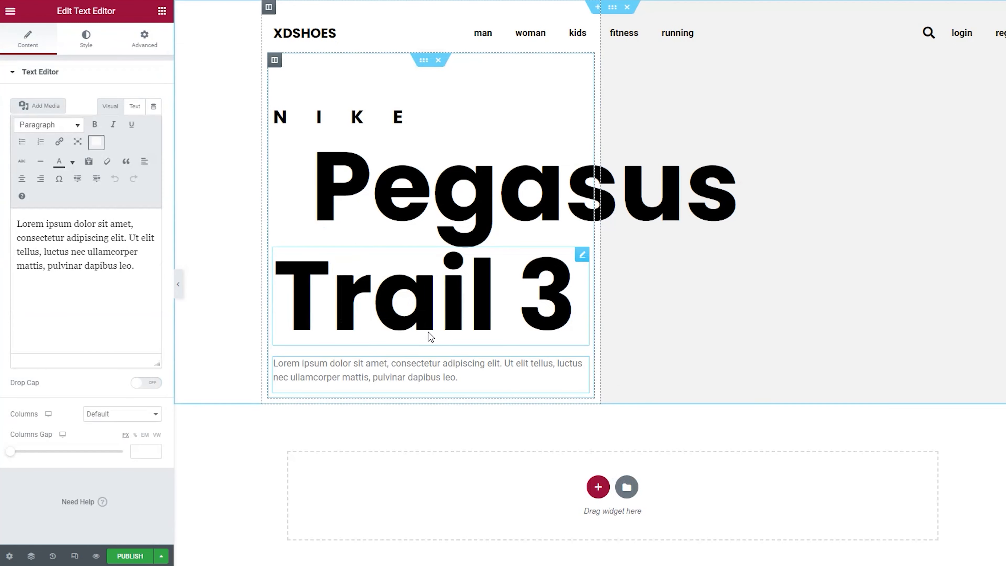
{"action": "left_click", "coordinate": [84, 39]}
{"action": "left_click", "coordinate": [154, 124]}
{"action": "left_click", "coordinate": [91, 216]}
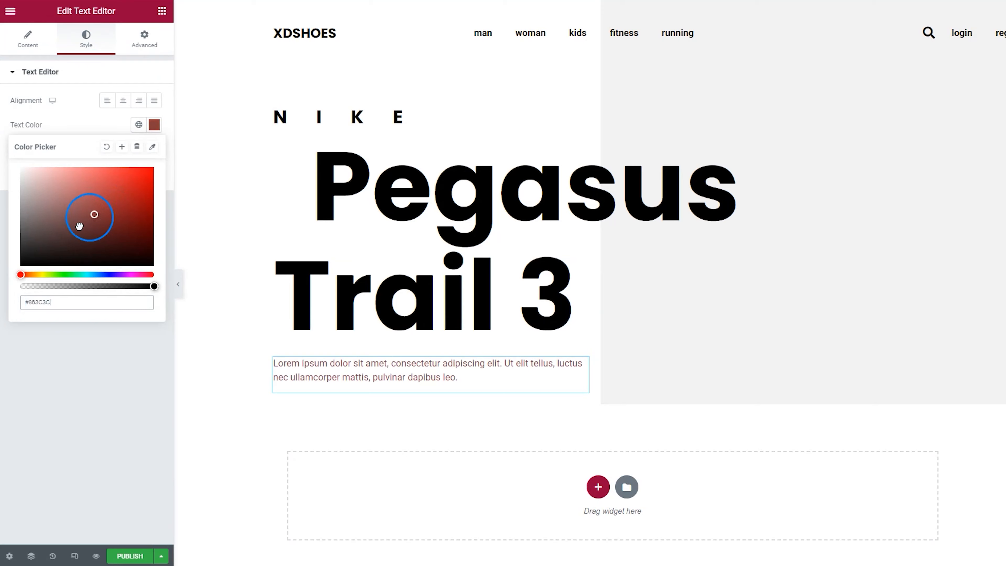
{"action": "left_click_drag", "start_coordinate": [79, 225], "coordinate": [2, 280]}
{"action": "left_click", "coordinate": [51, 355]}
- Set the description paragraph's font family to Poppins
{"action": "left_click", "coordinate": [154, 149]}
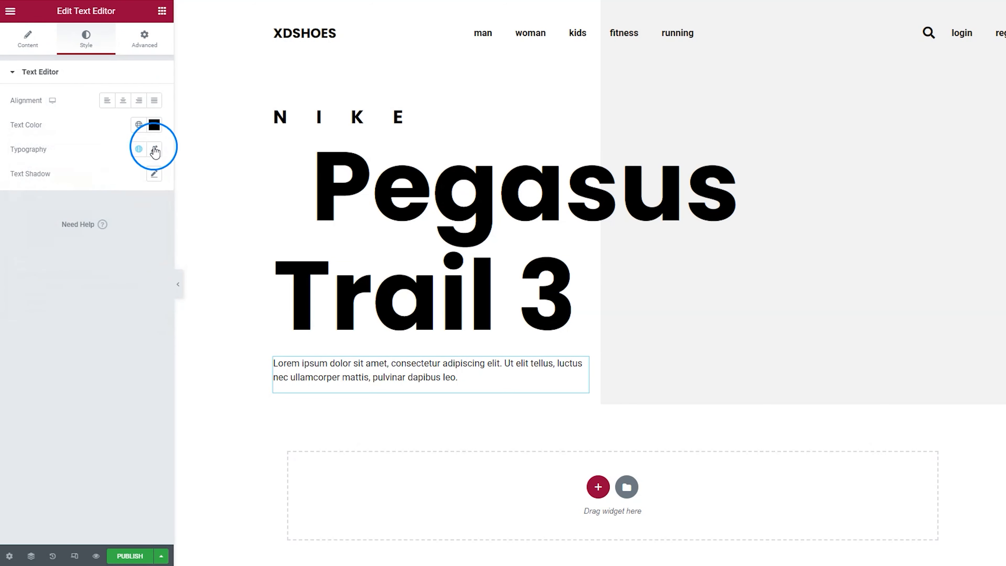
{"action": "left_click", "coordinate": [128, 204]}
{"action": "left_click", "coordinate": [120, 221]}
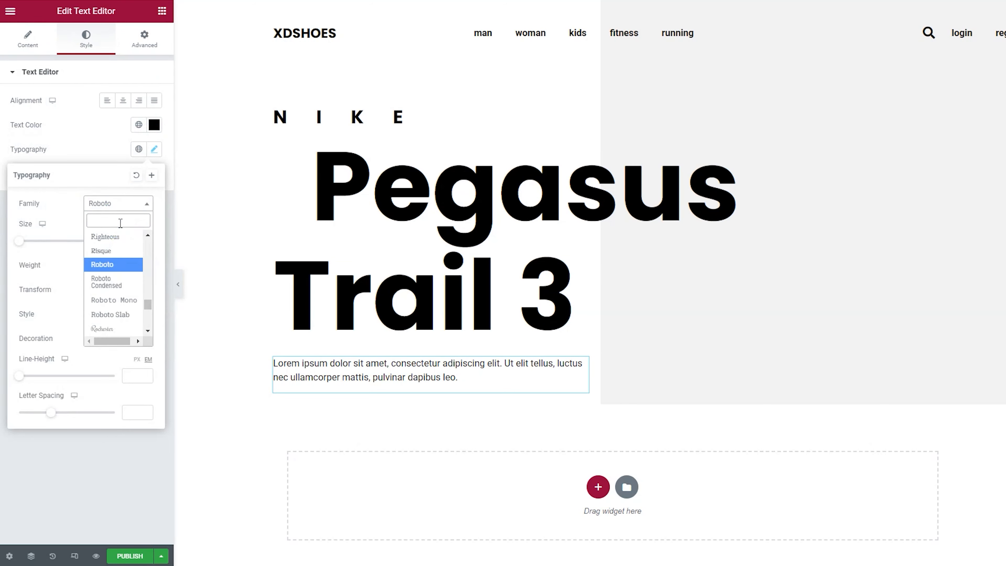
{"action": "type", "text": "popp"}
{"action": "key", "text": "Return"}
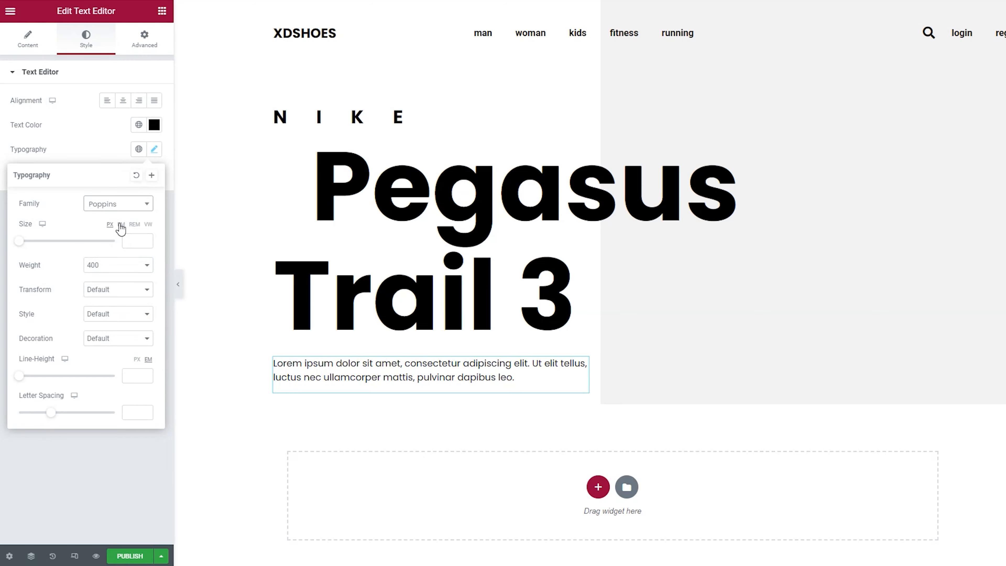
- Unlink the description paragraph's padding values and set its right padding to 30%
{"action": "left_click", "coordinate": [143, 38]}
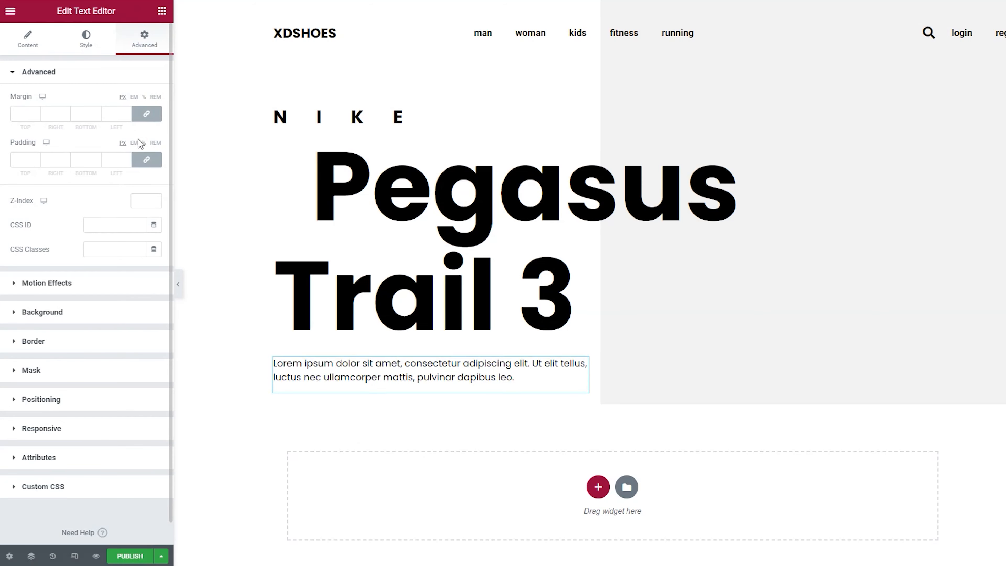
{"action": "left_click", "coordinate": [147, 160]}
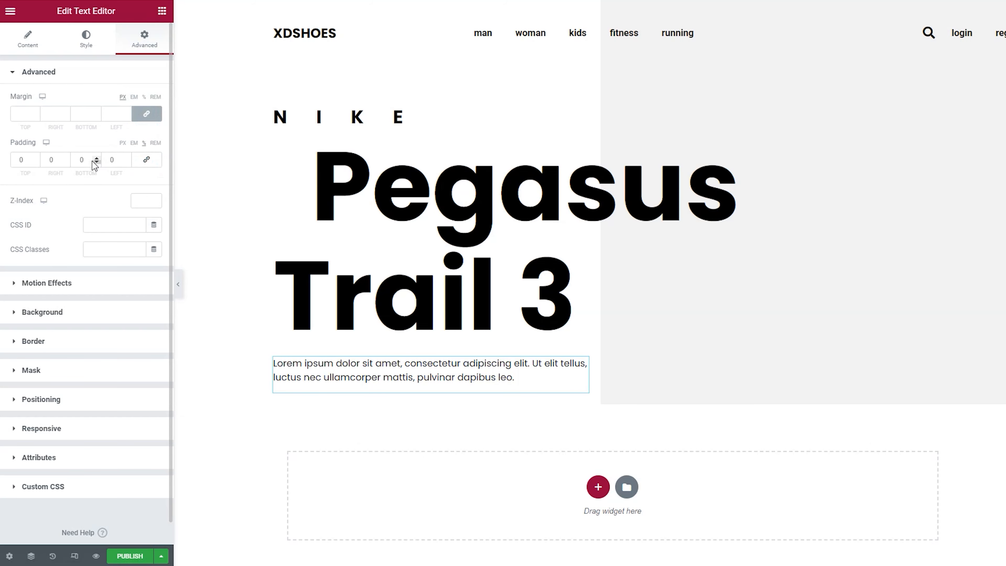
{"action": "double_click", "coordinate": [52, 159]}
{"action": "type", "text": "30"}
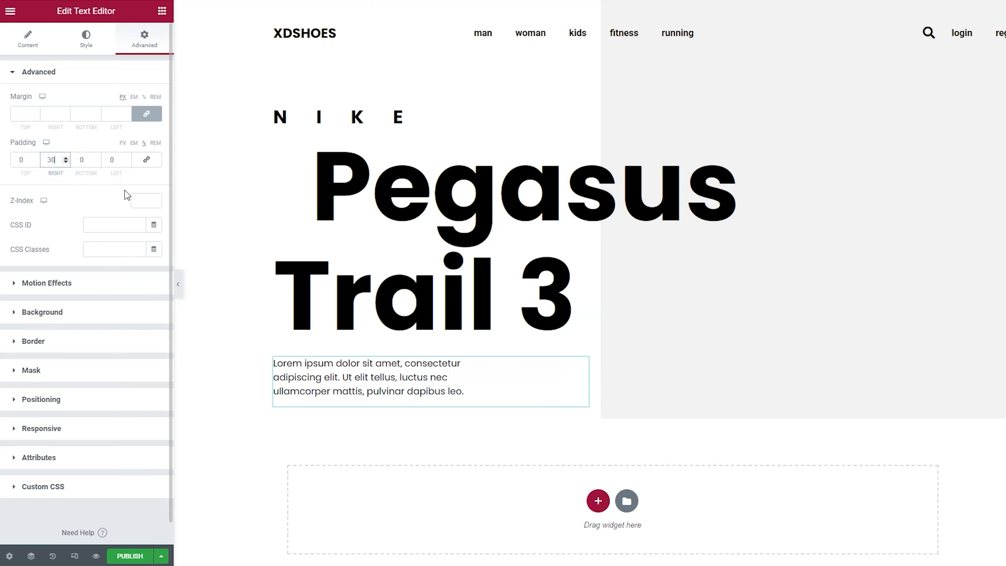
- Duplicate the Nike heading, move the copy below the description paragraph and change its text to "for only"
{"action": "right_click", "coordinate": [397, 118]}
{"action": "left_click", "coordinate": [412, 140]}
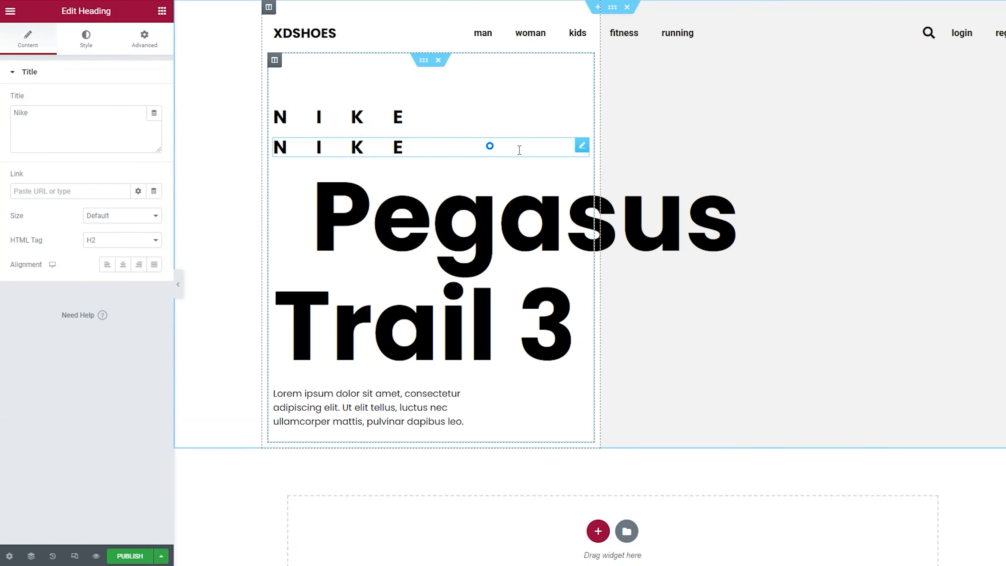
{"action": "left_click_drag", "start_coordinate": [581, 146], "coordinate": [394, 404]}
{"action": "double_click", "coordinate": [64, 122]}
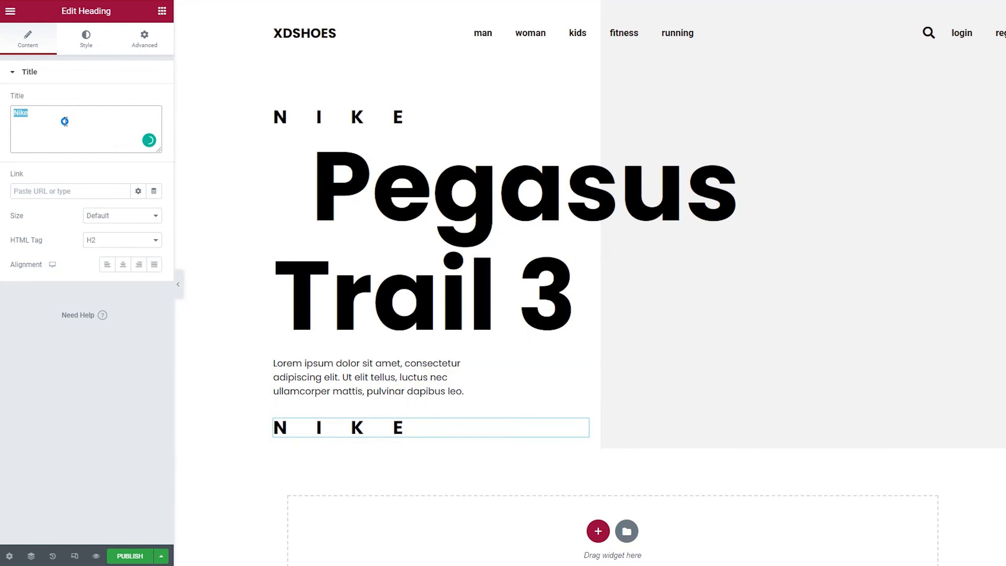
{"action": "type", "text": "for onl"}
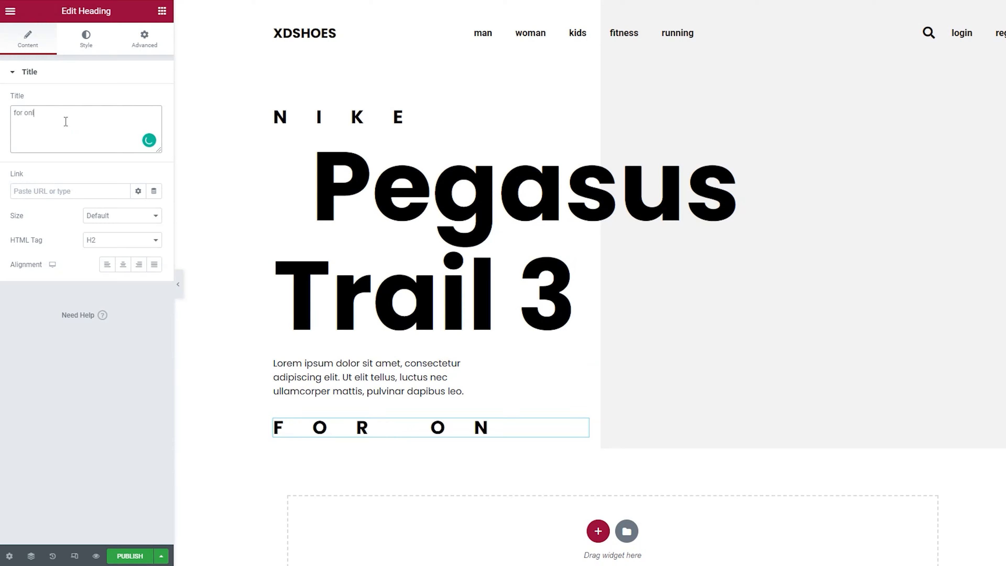
{"action": "type", "text": "y"}
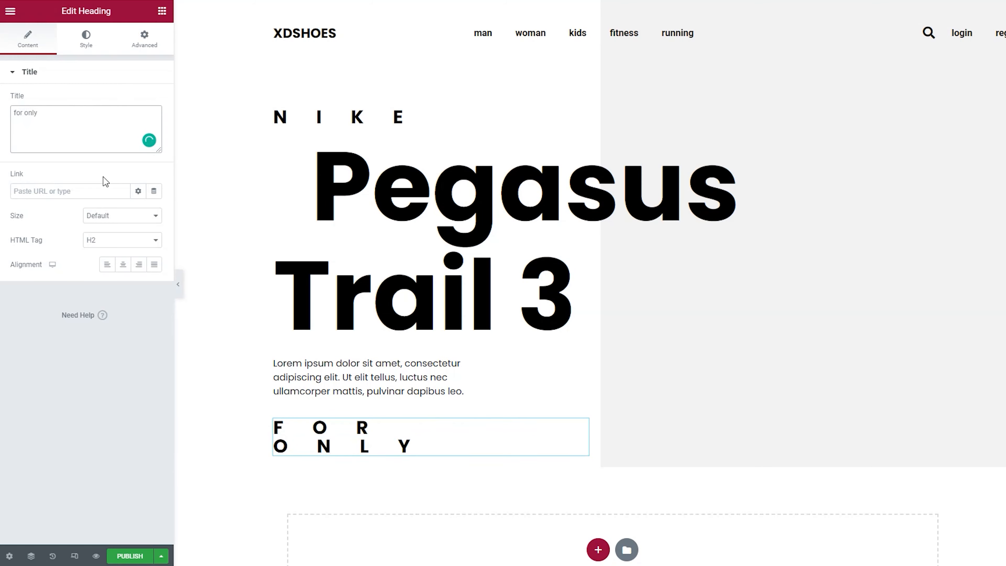
- Set the "for only" heading's font size to 15 px, letter spacing to 10 and text transform to Default
{"action": "left_click", "coordinate": [85, 39]}
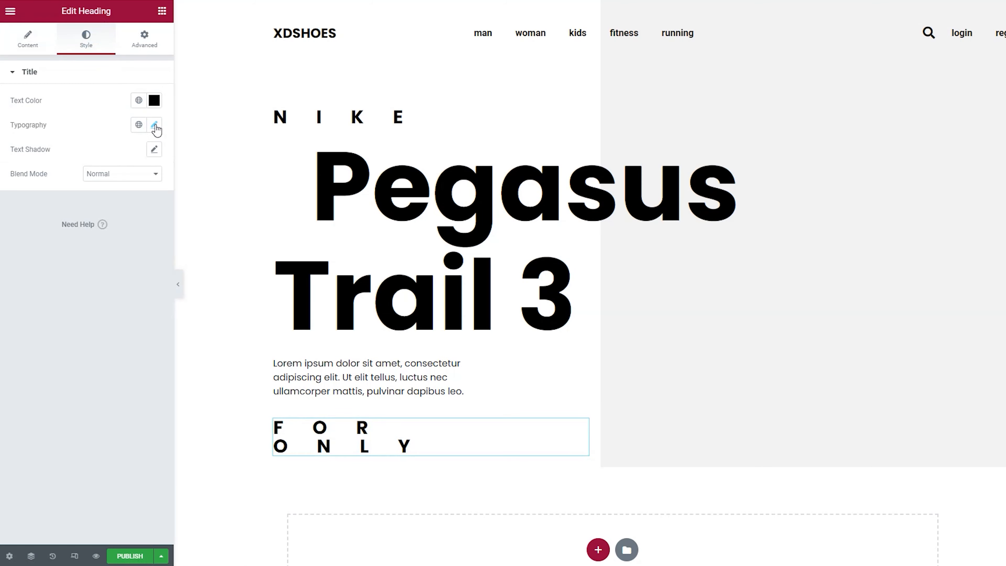
{"action": "left_click", "coordinate": [154, 128]}
{"action": "left_click_drag", "start_coordinate": [47, 218], "coordinate": [35, 219]}
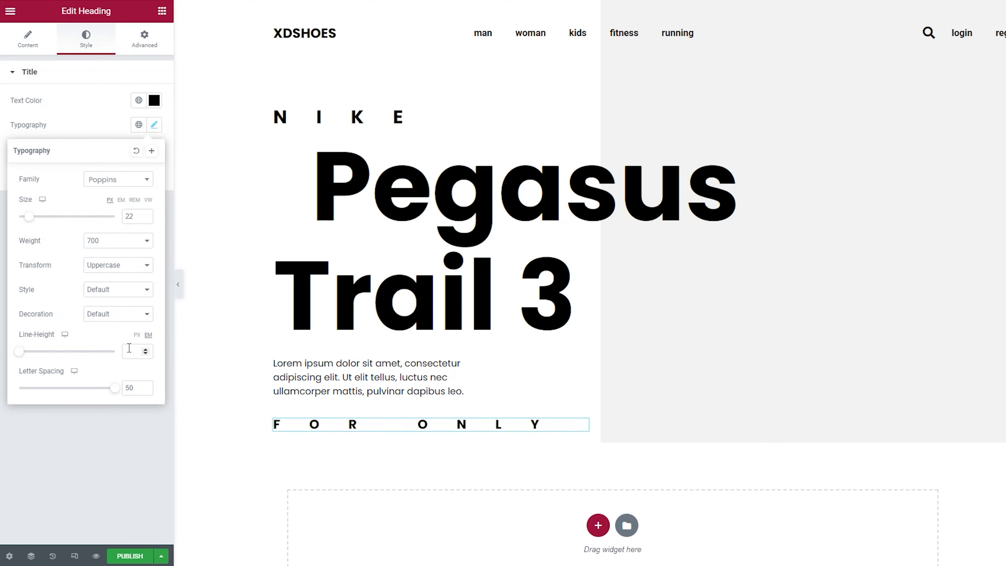
{"action": "left_click", "coordinate": [122, 386]}
{"action": "type", "text": "1"}
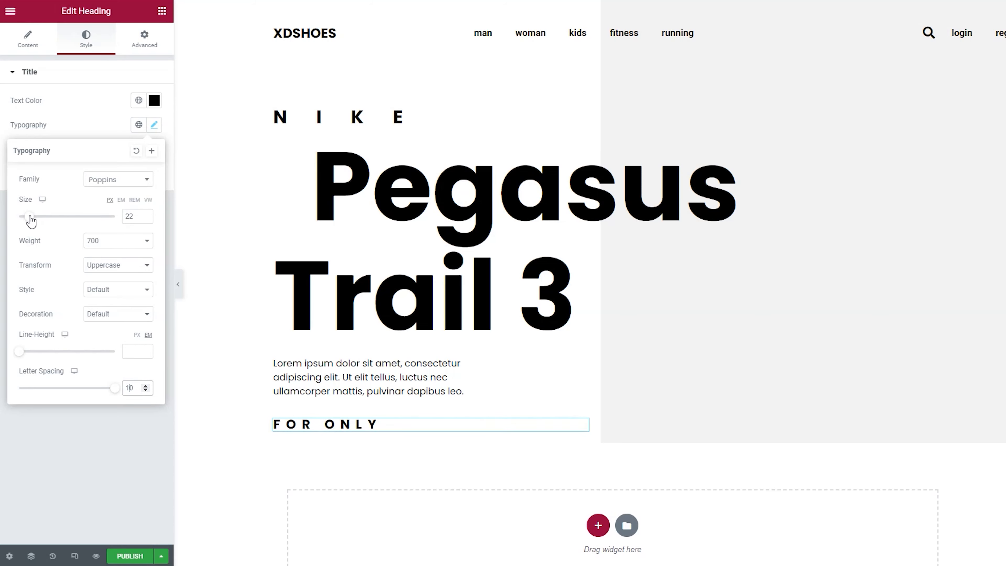
{"action": "left_click_drag", "start_coordinate": [31, 218], "coordinate": [28, 221]}
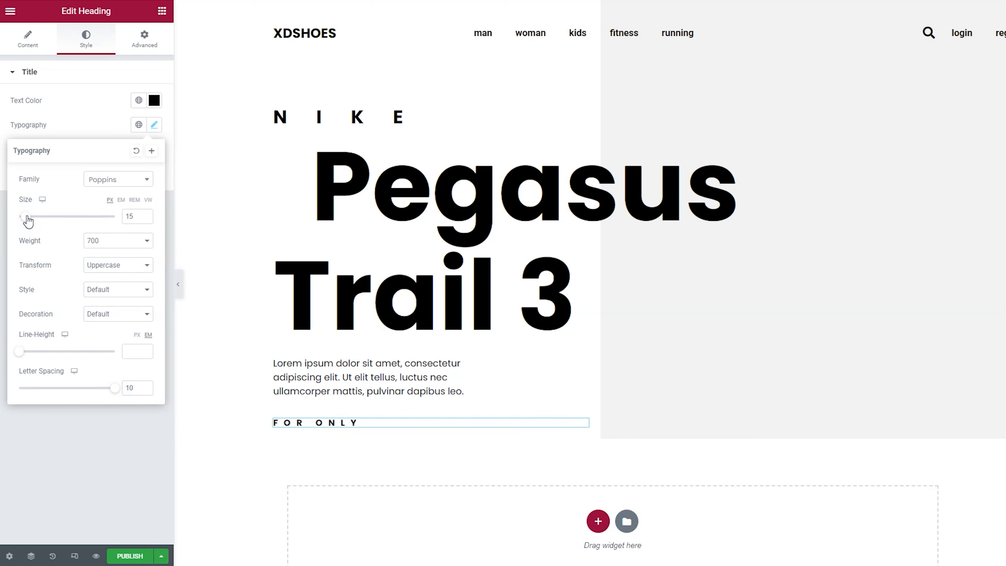
{"action": "left_click", "coordinate": [113, 264]}
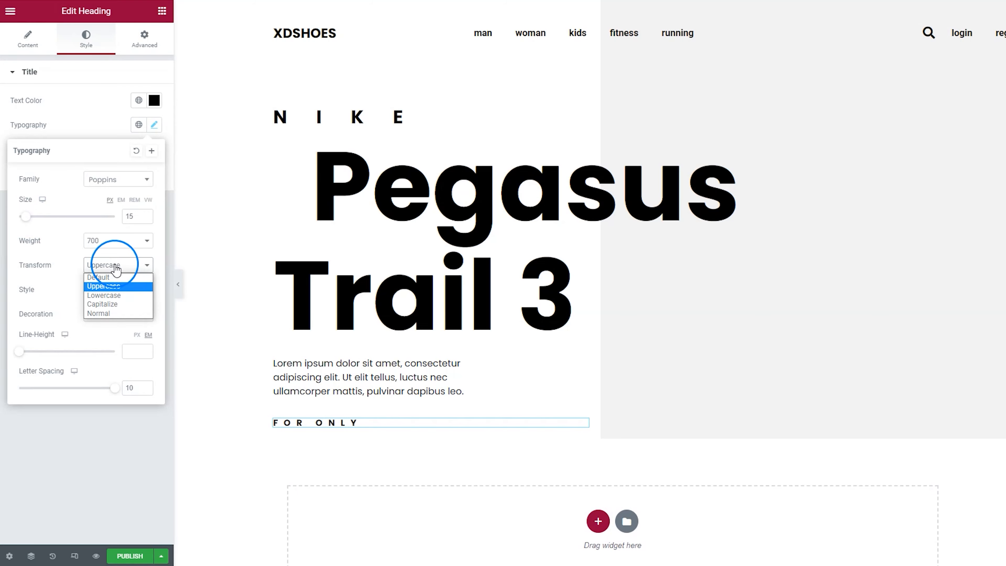
{"action": "left_click", "coordinate": [114, 281]}
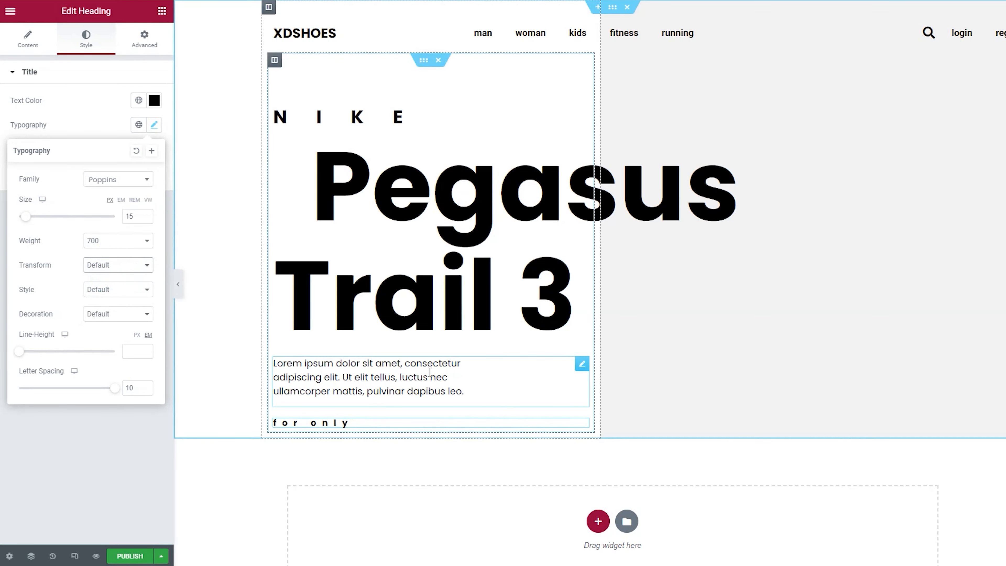
- Duplicate the "for only" heading, clear the copy's letter spacing and set its font size to 43 px
{"action": "right_click", "coordinate": [506, 425]}
{"action": "left_click", "coordinate": [535, 416]}
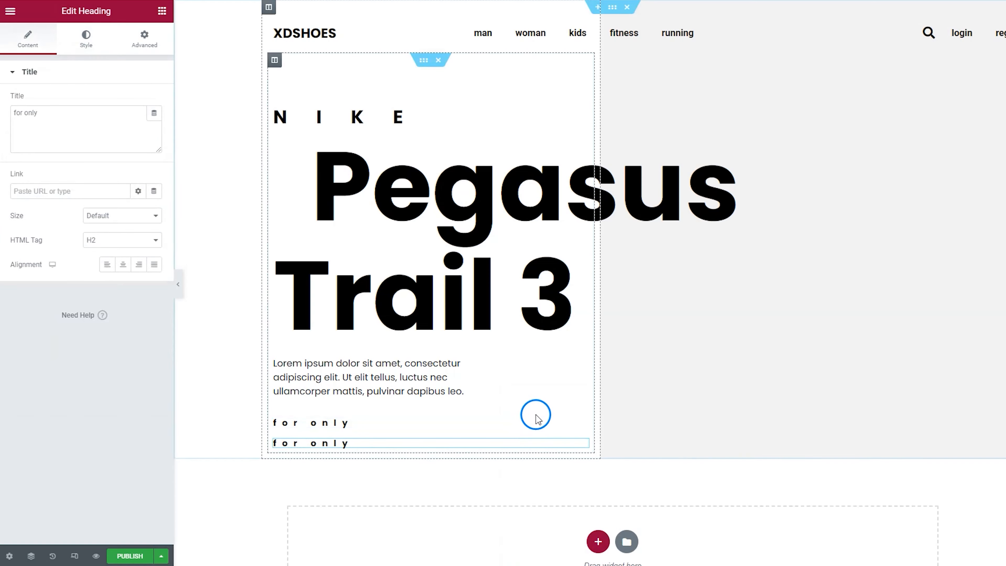
{"action": "left_click", "coordinate": [331, 443]}
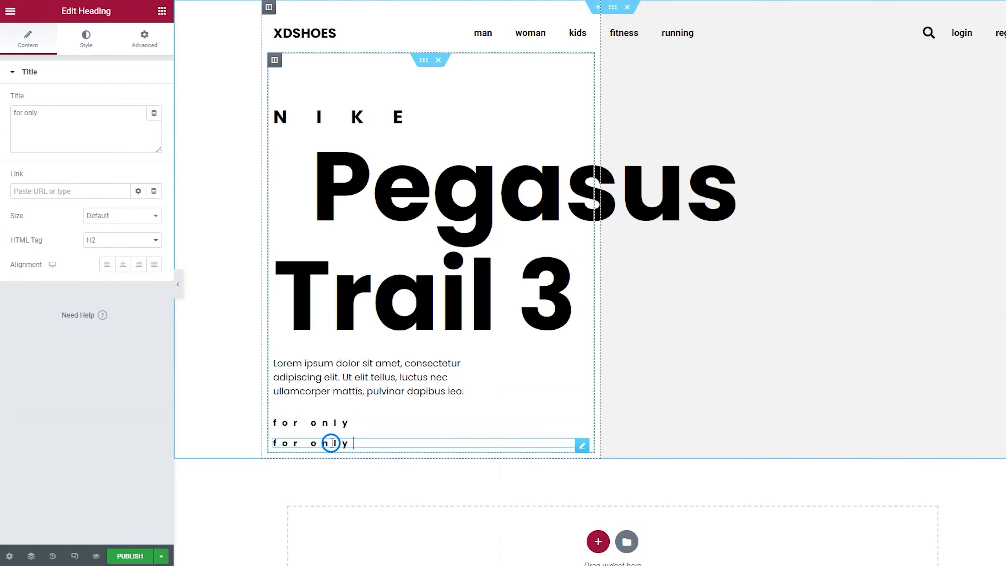
{"action": "left_click", "coordinate": [85, 46]}
{"action": "left_click", "coordinate": [154, 125]}
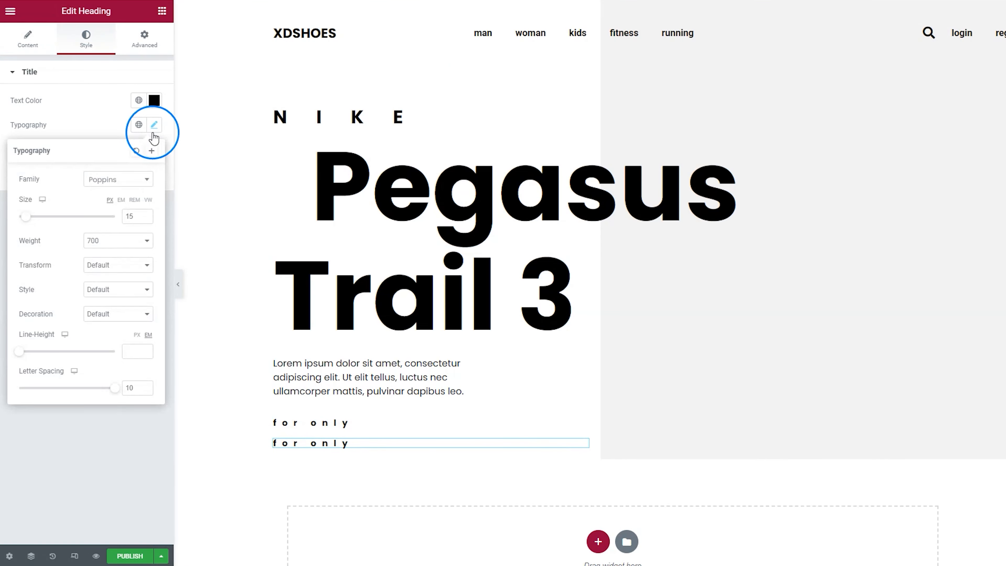
{"action": "left_click", "coordinate": [136, 388]}
{"action": "left_click", "coordinate": [136, 390]}
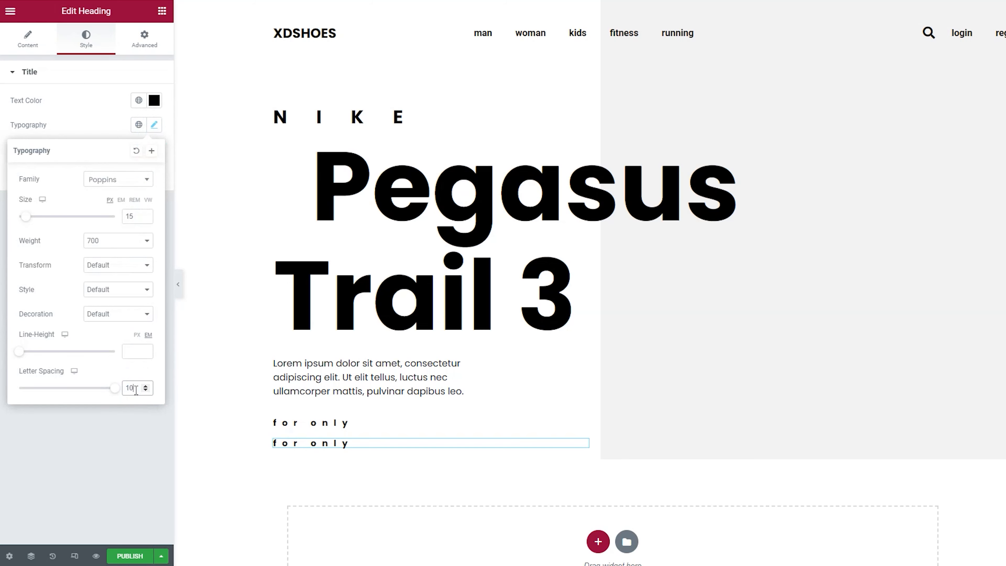
{"action": "key", "text": "BackSpace"}
{"action": "left_click_drag", "start_coordinate": [32, 223], "coordinate": [45, 223]}
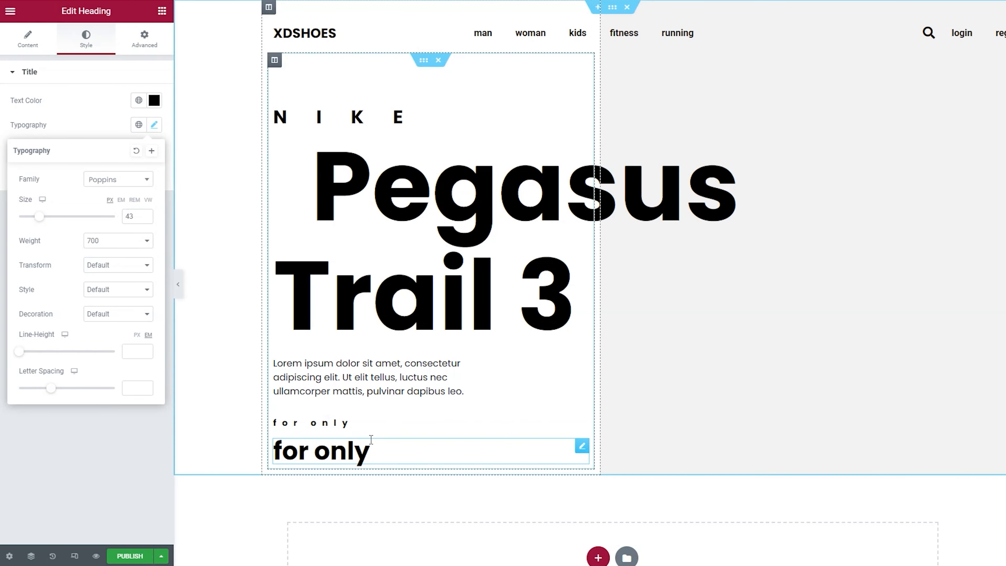
- Replace the text of the larger "for only" heading with the price 349,99€
{"action": "left_click_drag", "start_coordinate": [376, 452], "coordinate": [292, 450]}
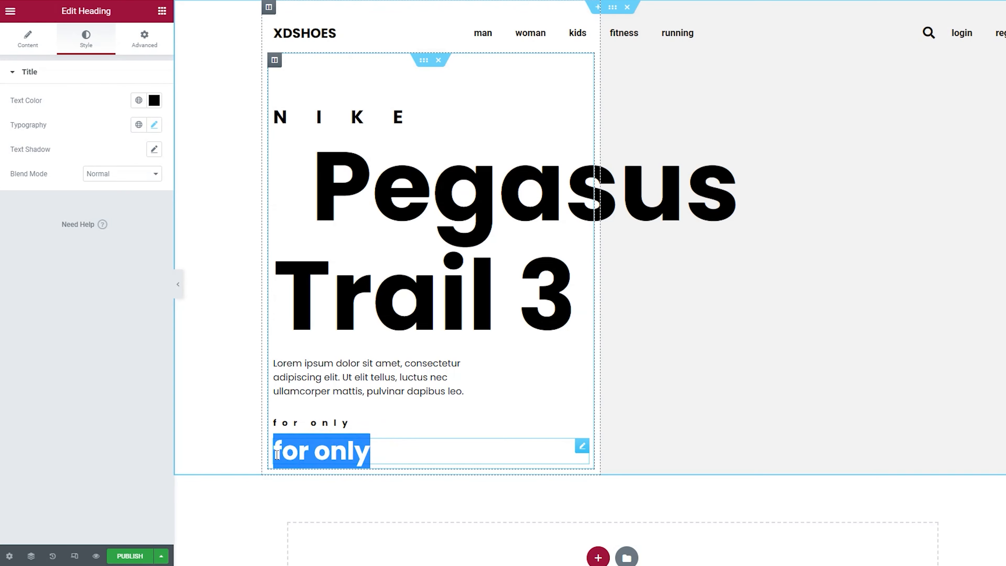
{"action": "type", "text": "349,99"}
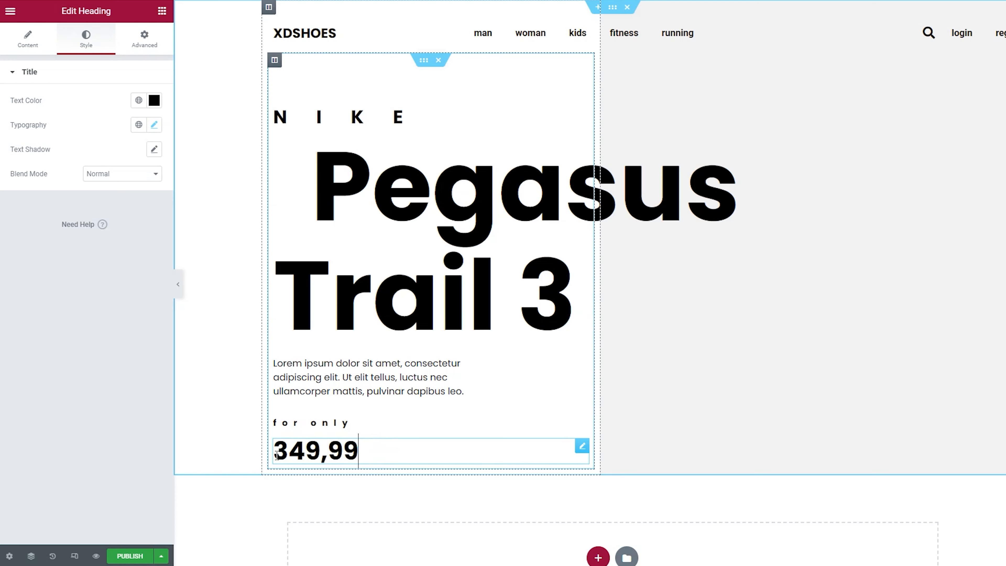
{"action": "type", "text": "€"}
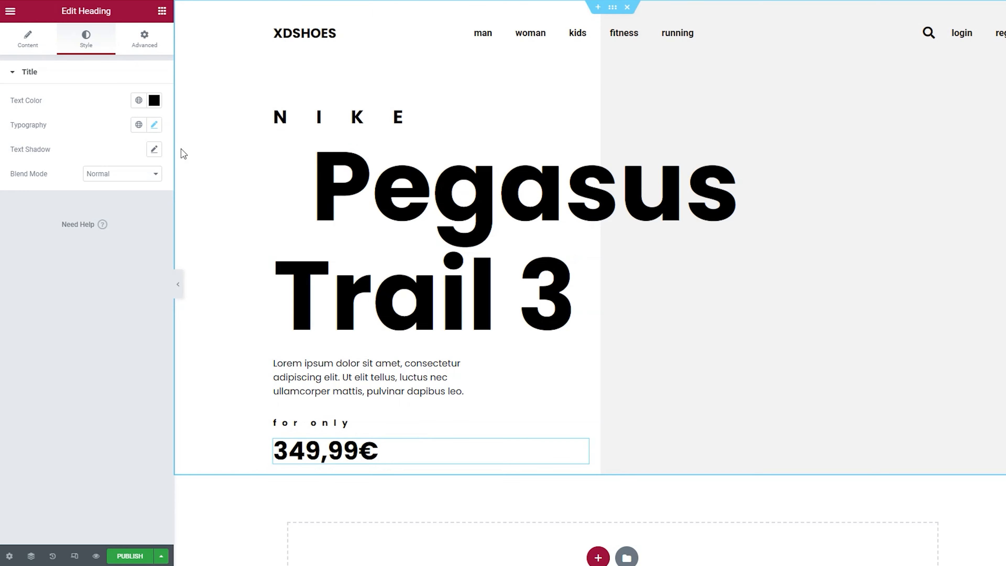
- Add an 11 px Spacer widget between the description paragraph and the "for only" heading, and preview the full-width layout
{"action": "left_click", "coordinate": [162, 11]}
{"action": "left_click_drag", "start_coordinate": [128, 282], "coordinate": [371, 409]}
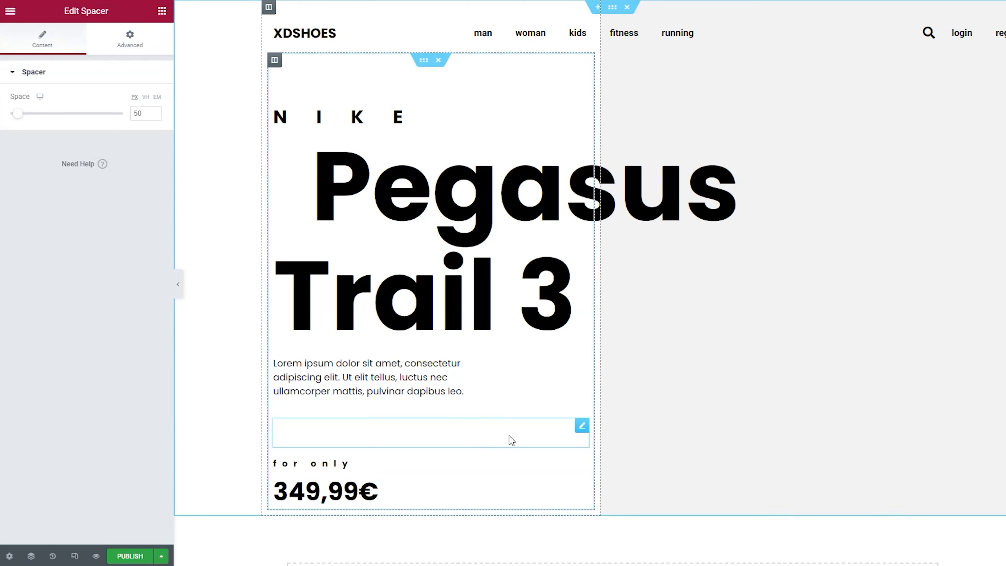
{"action": "left_click_drag", "start_coordinate": [23, 121], "coordinate": [13, 120]}
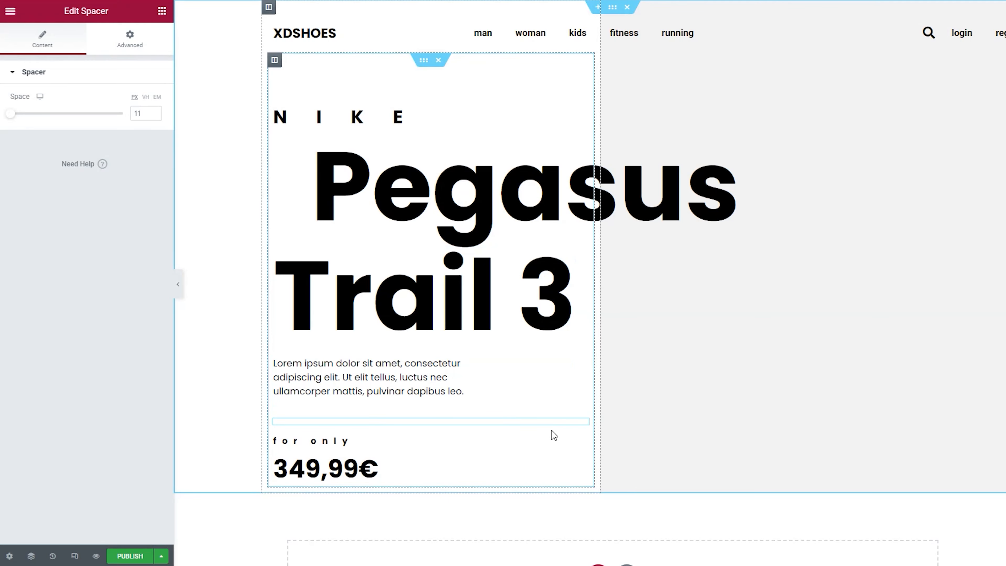
{"action": "left_click", "coordinate": [178, 285]}
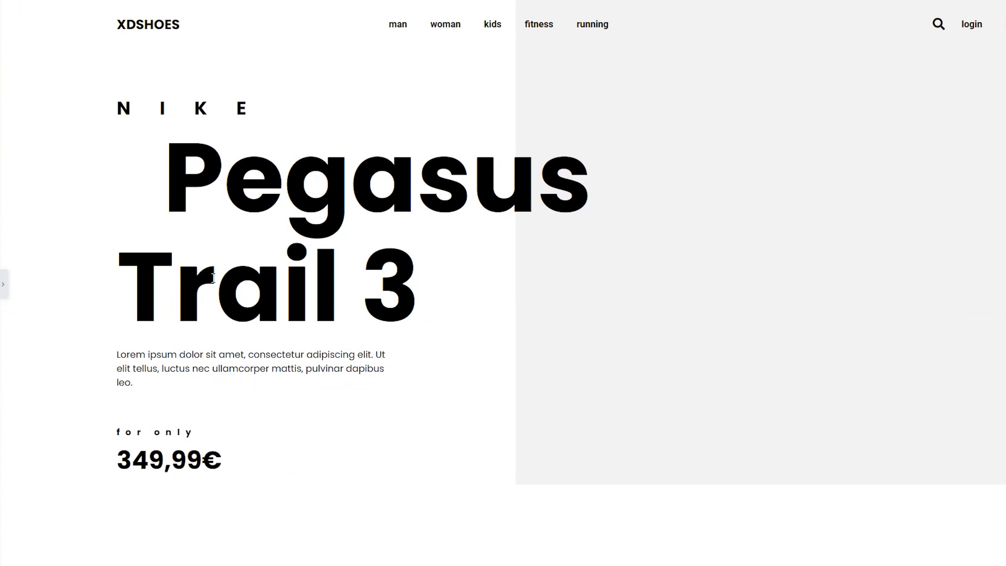
{"action": "left_click", "coordinate": [7, 283]}
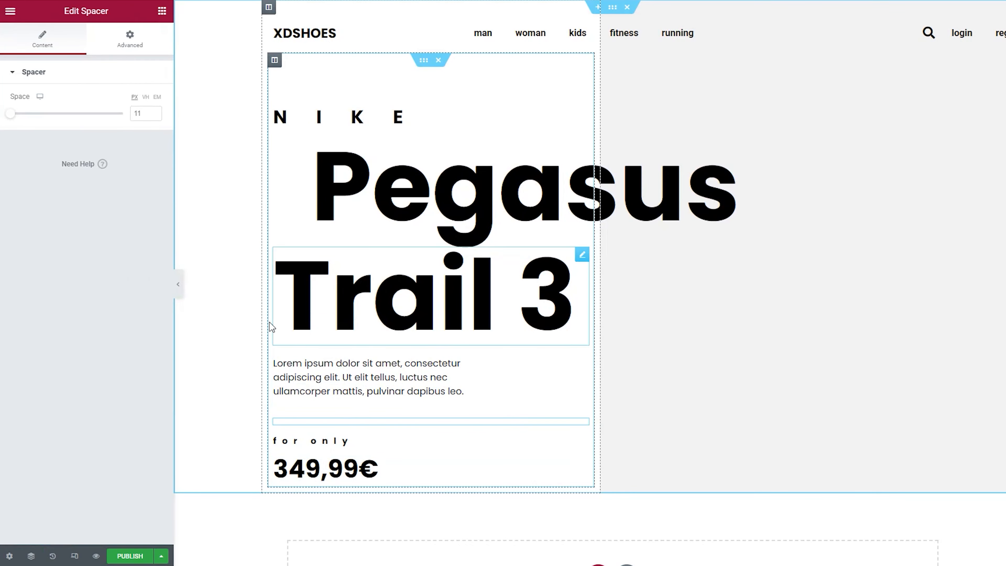
- Add an Extra Large, justified Button widget below the price and set its text to "Buy it now"
{"action": "left_click", "coordinate": [162, 11]}
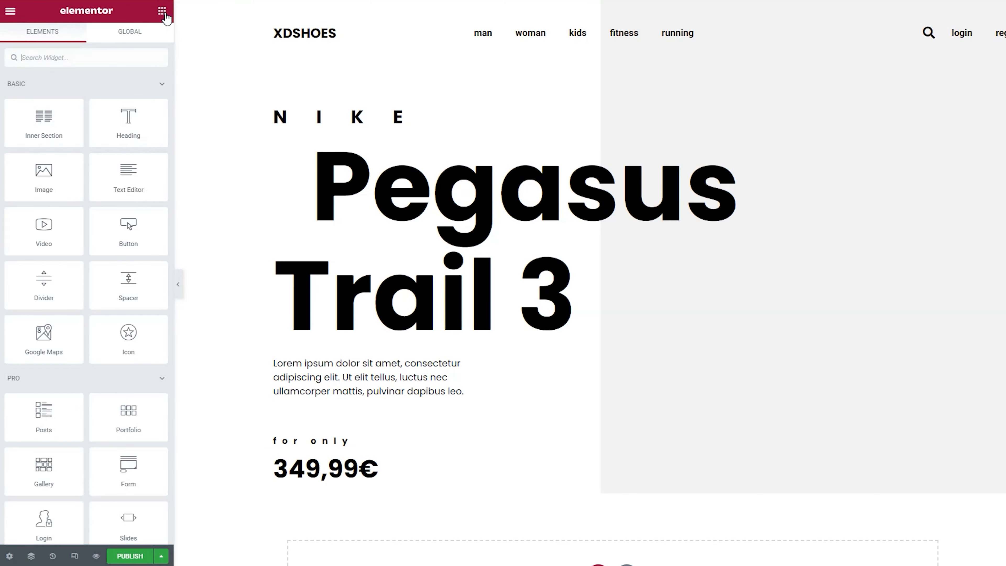
{"action": "left_click_drag", "start_coordinate": [124, 225], "coordinate": [384, 484]}
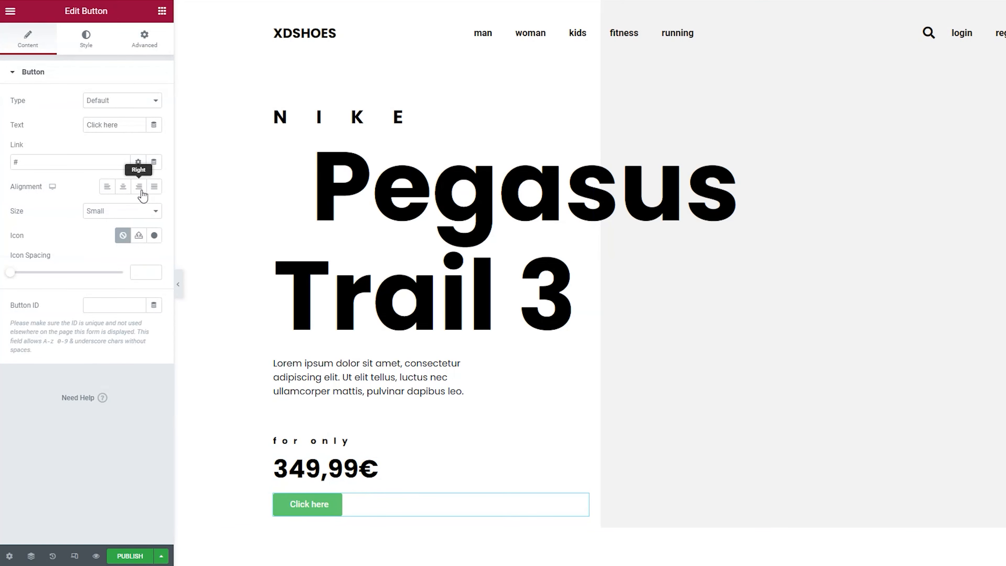
{"action": "left_click", "coordinate": [107, 211]}
{"action": "left_click", "coordinate": [115, 260]}
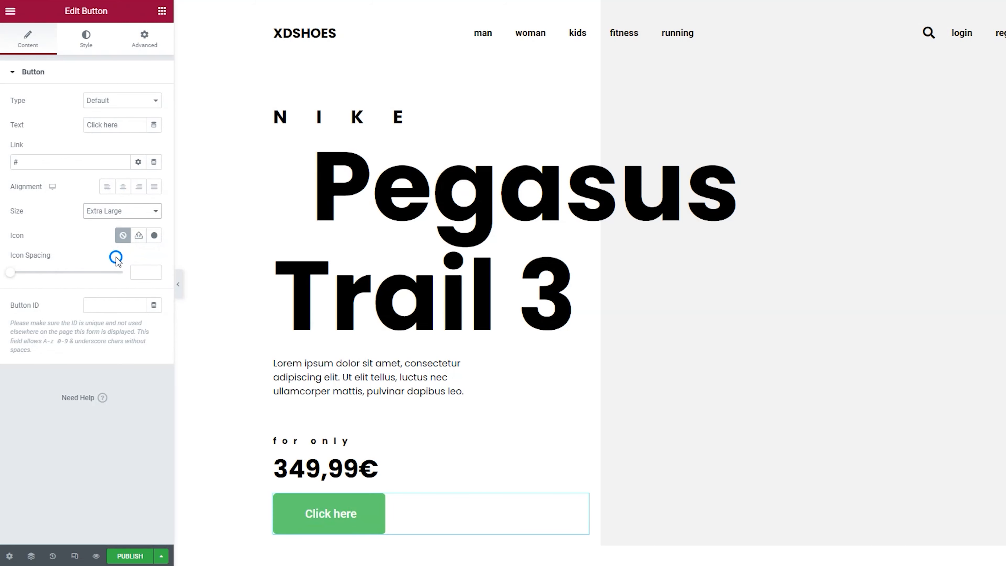
{"action": "left_click", "coordinate": [153, 195]}
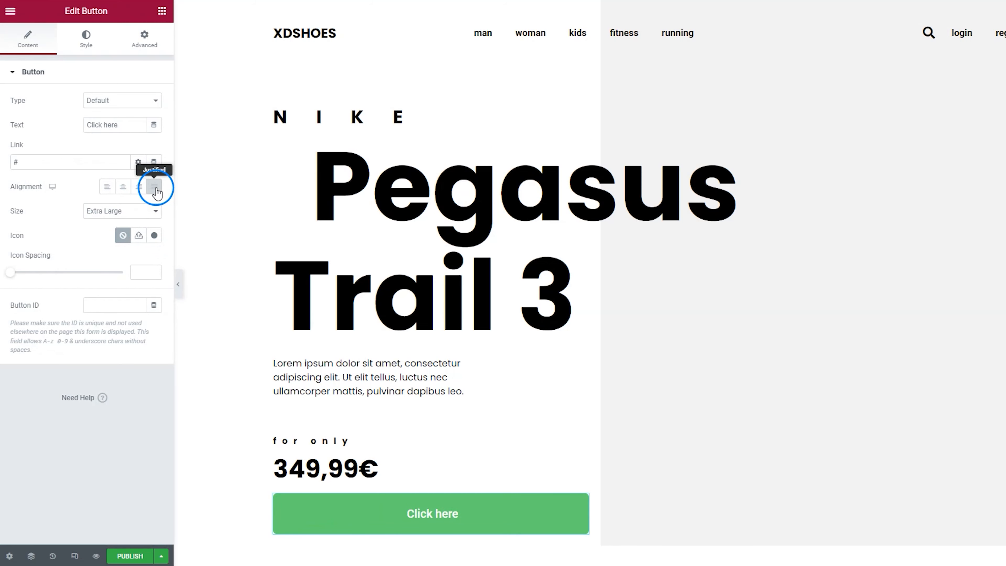
{"action": "triple_click", "coordinate": [90, 124]}
{"action": "type", "text": "Buy it now"}
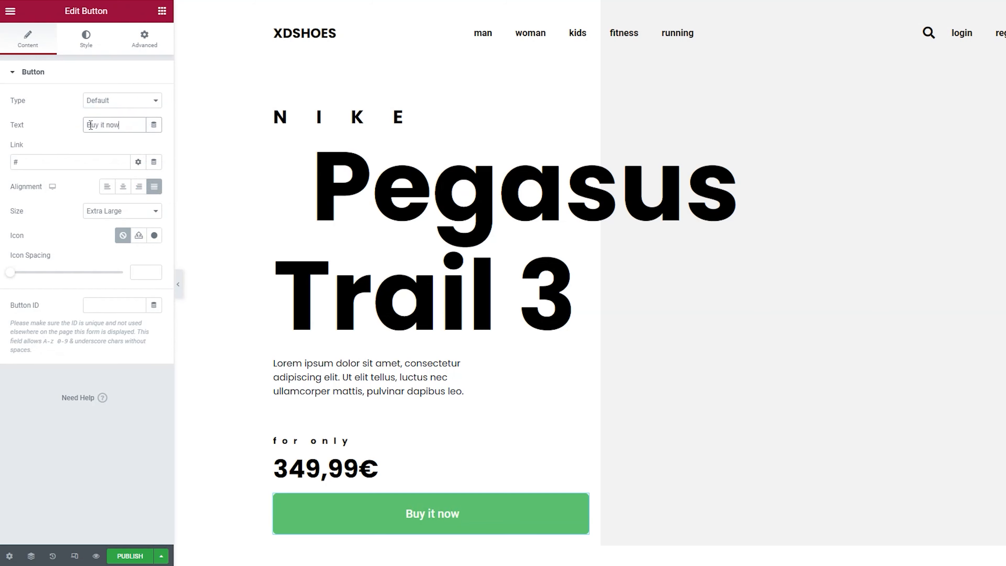
- Set the Buy it now button's background color to black #000000 and give it a solid black border
{"action": "left_click", "coordinate": [90, 41]}
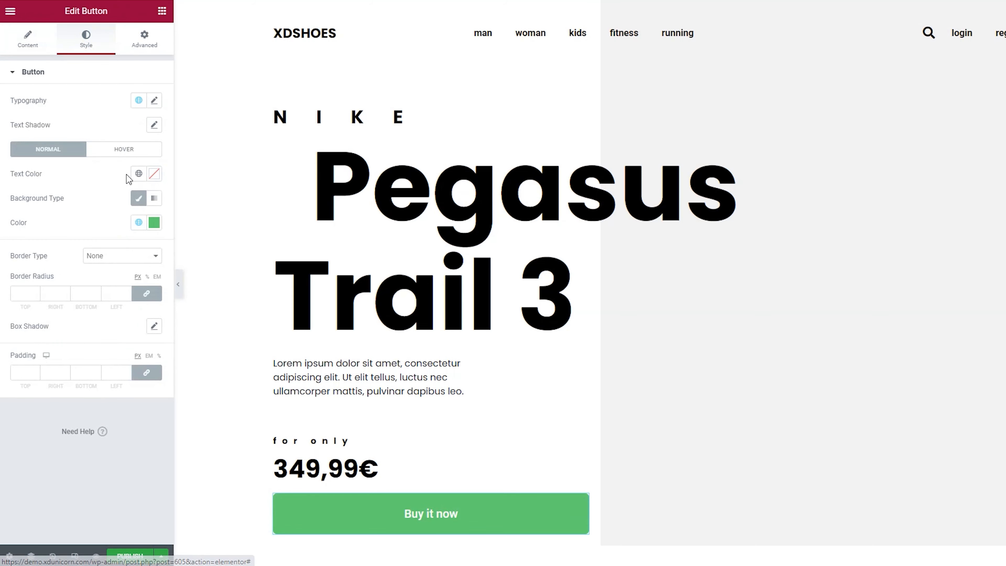
{"action": "left_click", "coordinate": [154, 222]}
{"action": "type", "text": "#000000"}
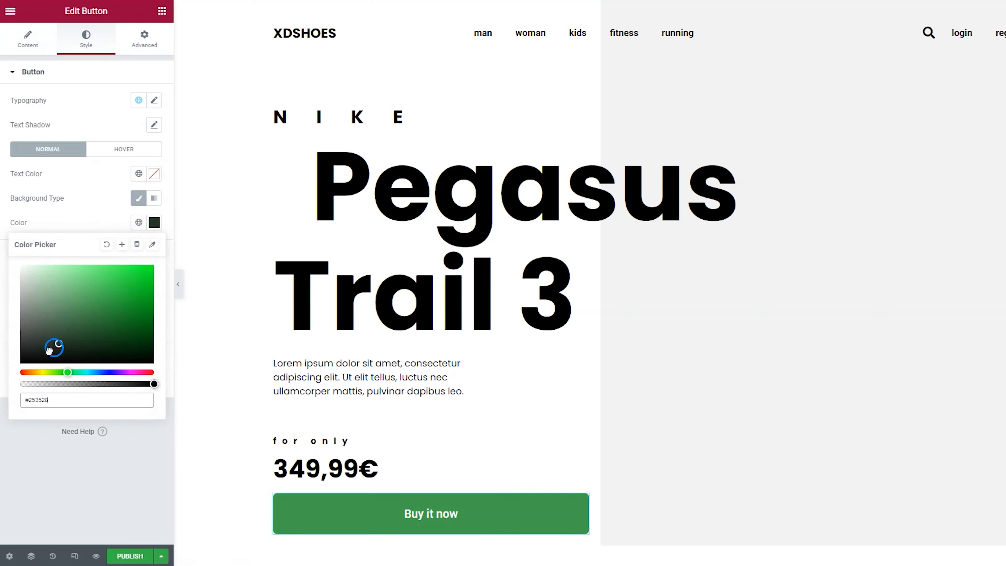
{"action": "left_click", "coordinate": [104, 219]}
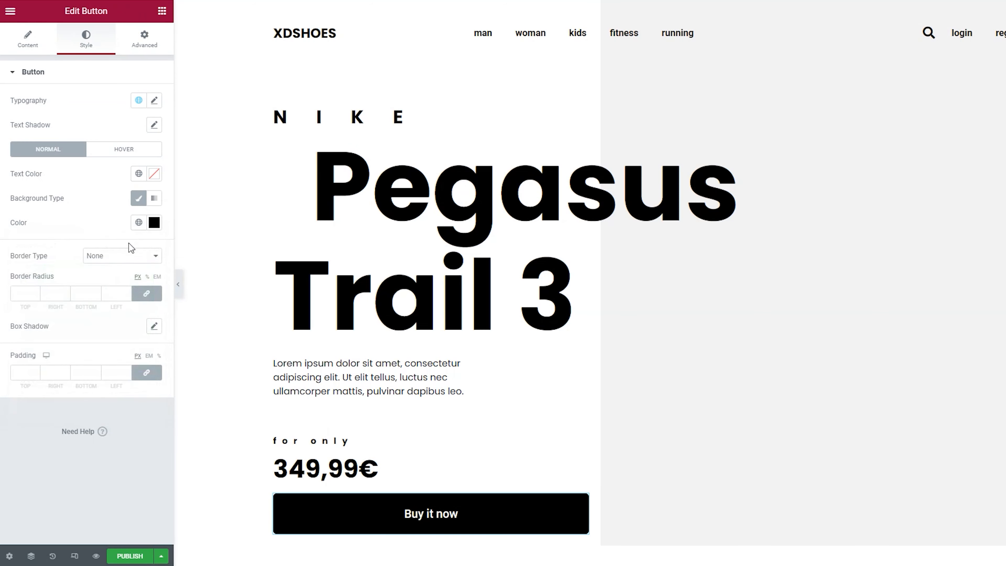
{"action": "left_click", "coordinate": [126, 257]}
{"action": "left_click", "coordinate": [126, 277]}
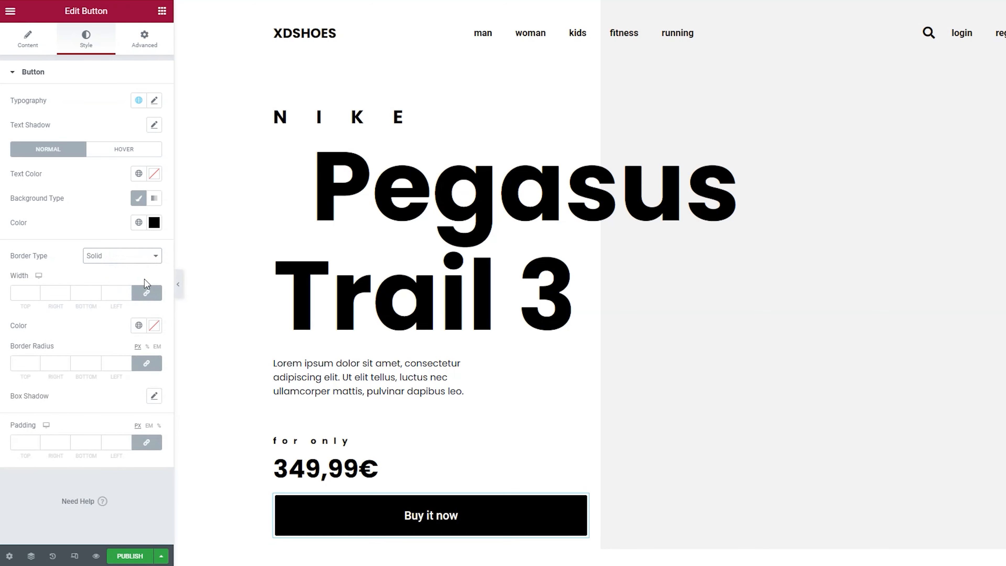
{"action": "left_click", "coordinate": [153, 326]}
{"action": "left_click_drag", "start_coordinate": [98, 421], "coordinate": [5, 484]}
- Open the Buy it now button's hover text color for editing
{"action": "left_click", "coordinate": [115, 150]}
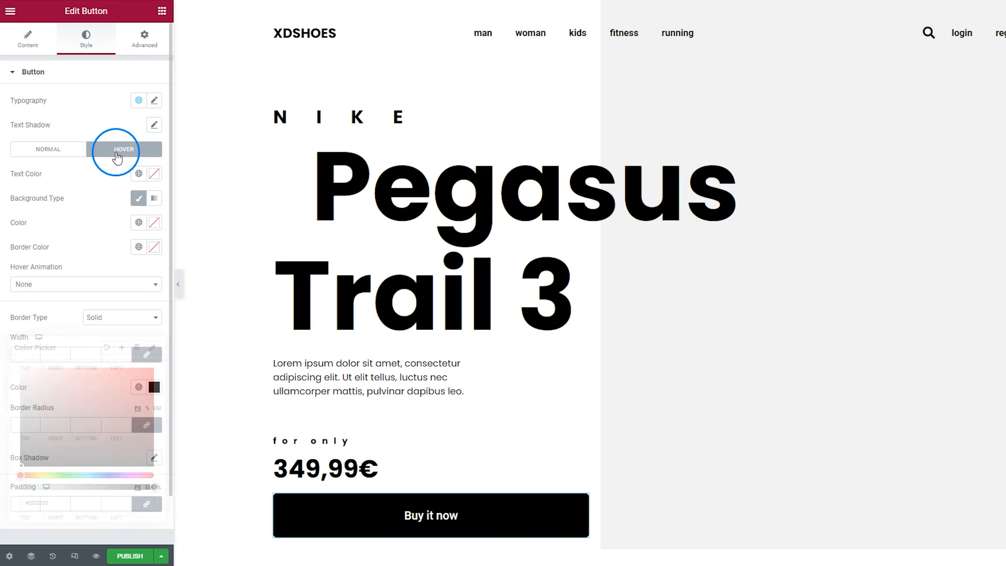
{"action": "left_click", "coordinate": [155, 175]}
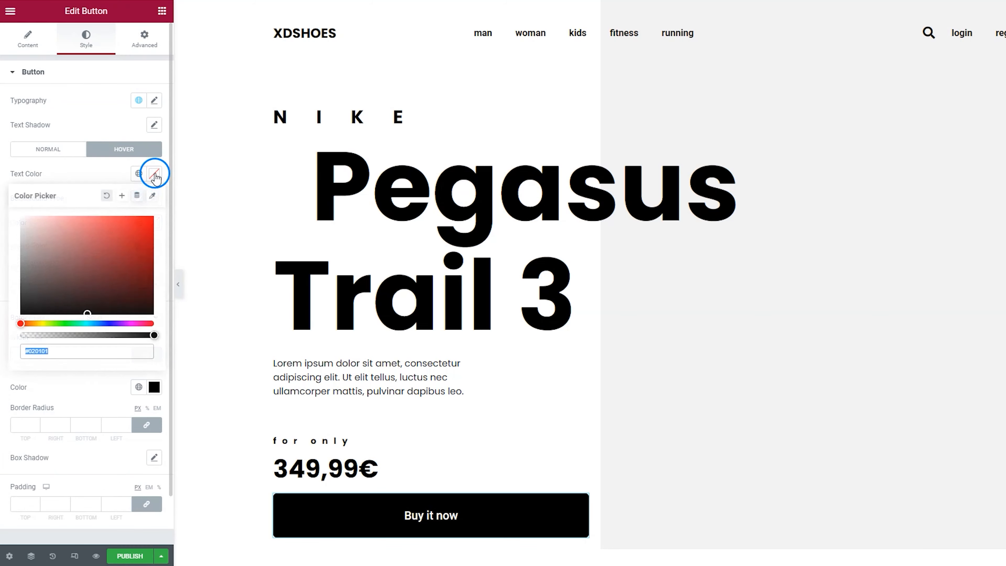
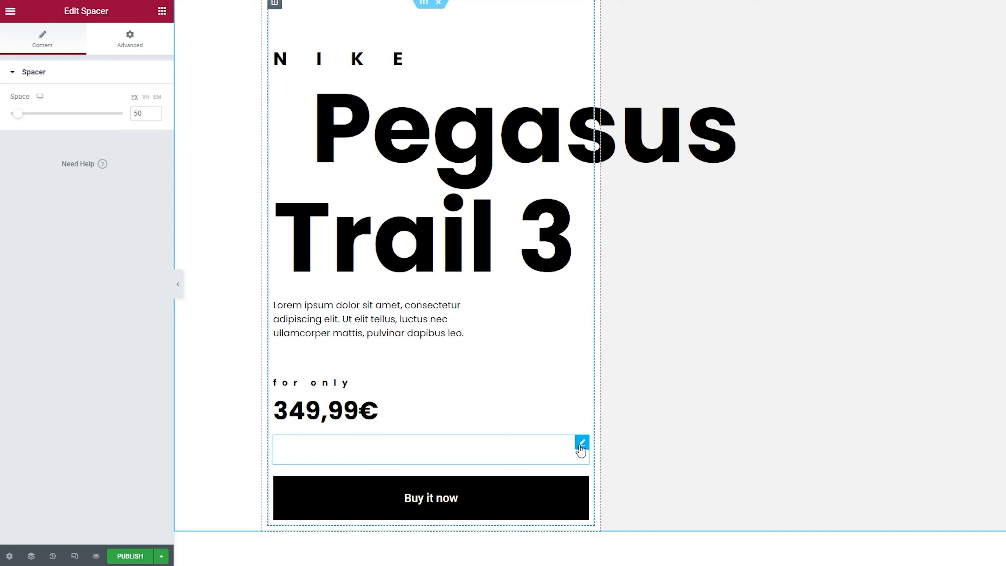
- Set the spacer between the price and the Buy it now button to 10 px
{"action": "double_click", "coordinate": [131, 112]}
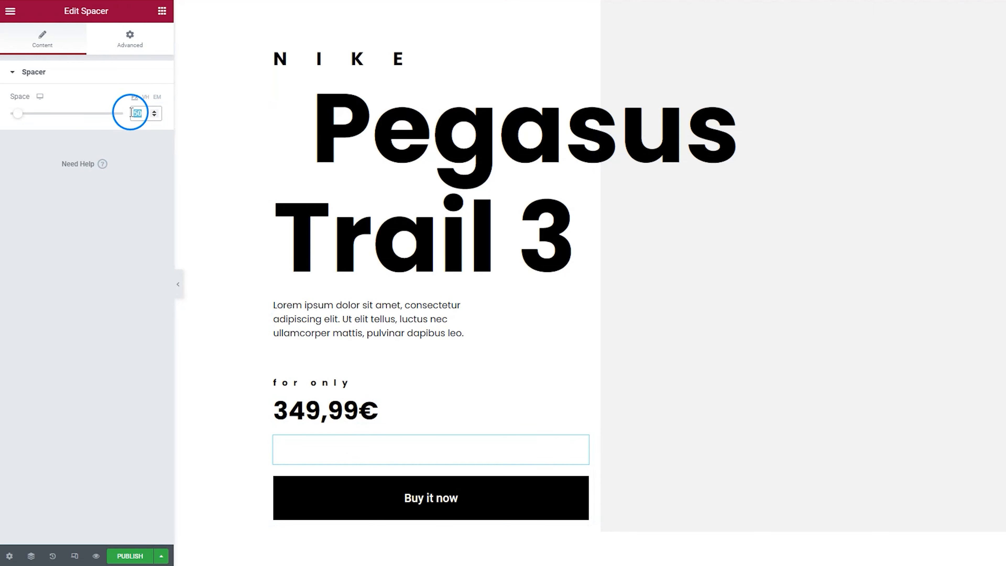
{"action": "type", "text": "10"}
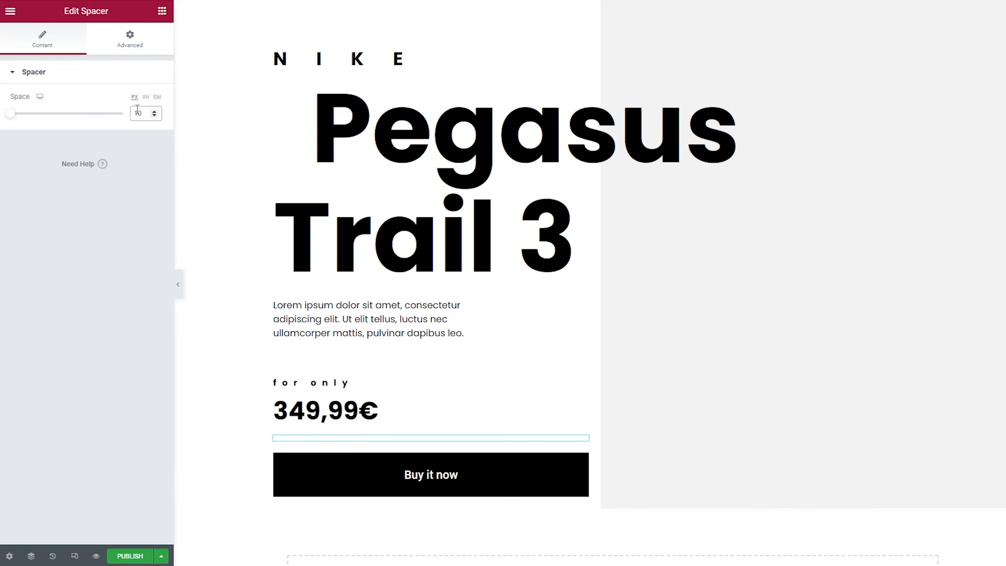
{"action": "scroll", "coordinate": [341, 353], "scroll_direction": "up", "scroll_amount": 2}
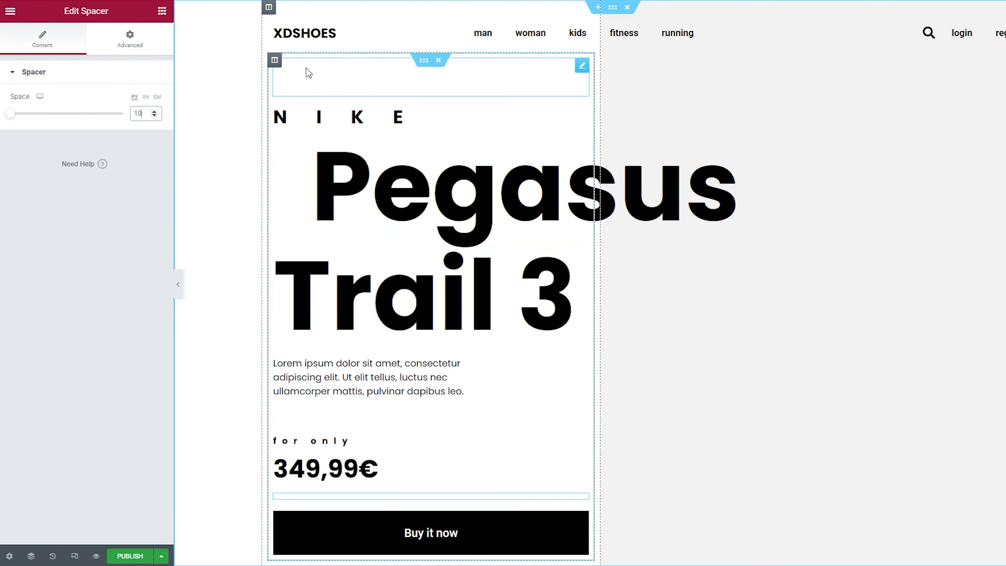
- Set all margins and paddings of the outer column holding the logo and product text to 0
{"action": "left_click", "coordinate": [269, 8]}
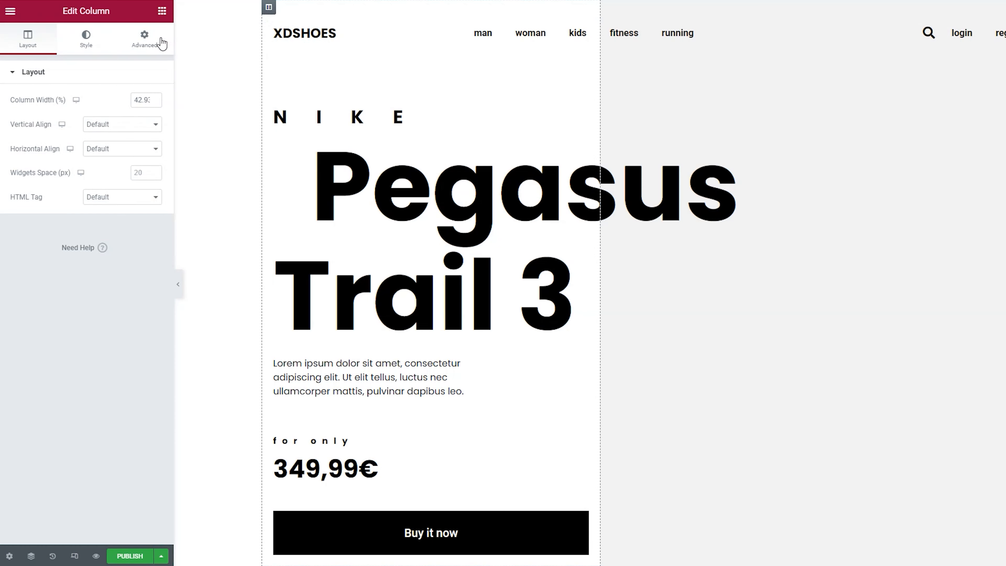
{"action": "left_click", "coordinate": [147, 38]}
{"action": "left_click", "coordinate": [26, 115]}
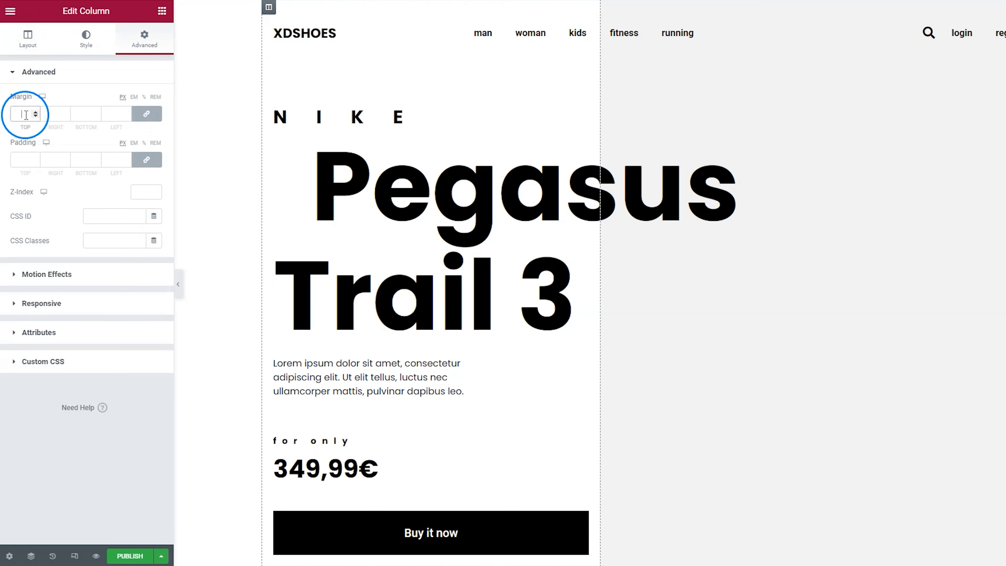
{"action": "left_click", "coordinate": [24, 158]}
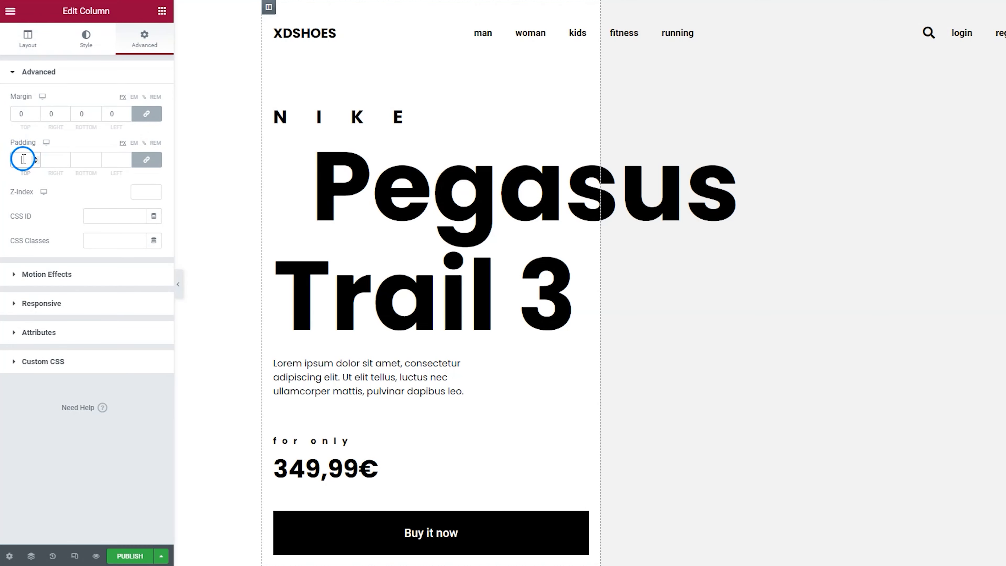
{"action": "type", "text": "0"}
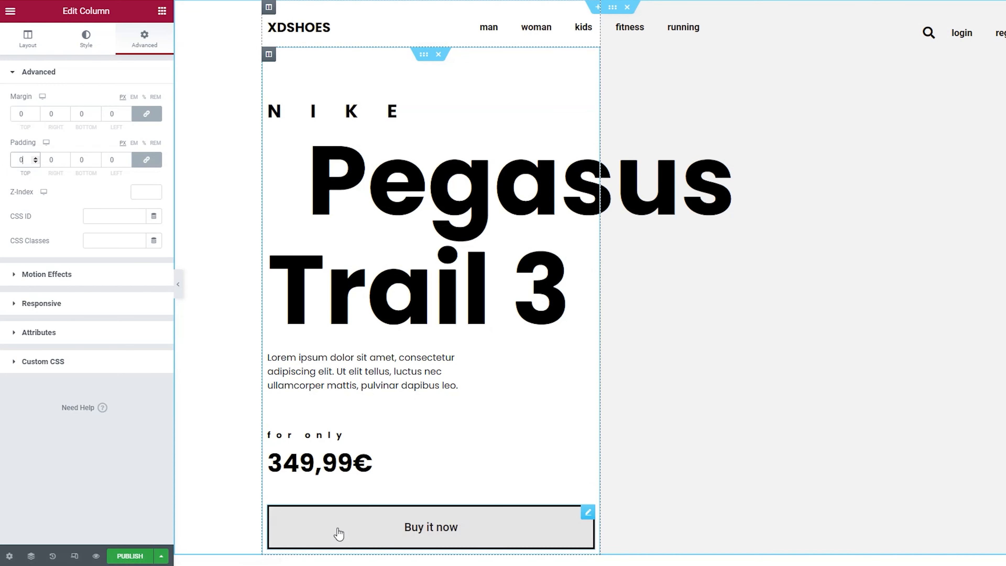
- Set all margins and paddings of the inner column containing the headings, price and Buy it now button to 0
{"action": "left_click", "coordinate": [268, 55]}
{"action": "left_click", "coordinate": [144, 39]}
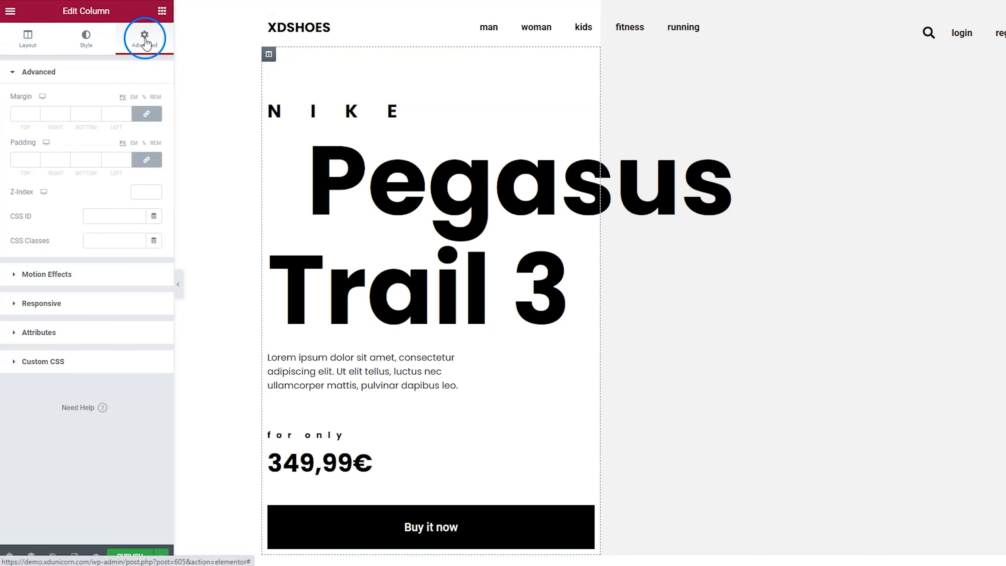
{"action": "left_click", "coordinate": [22, 113]}
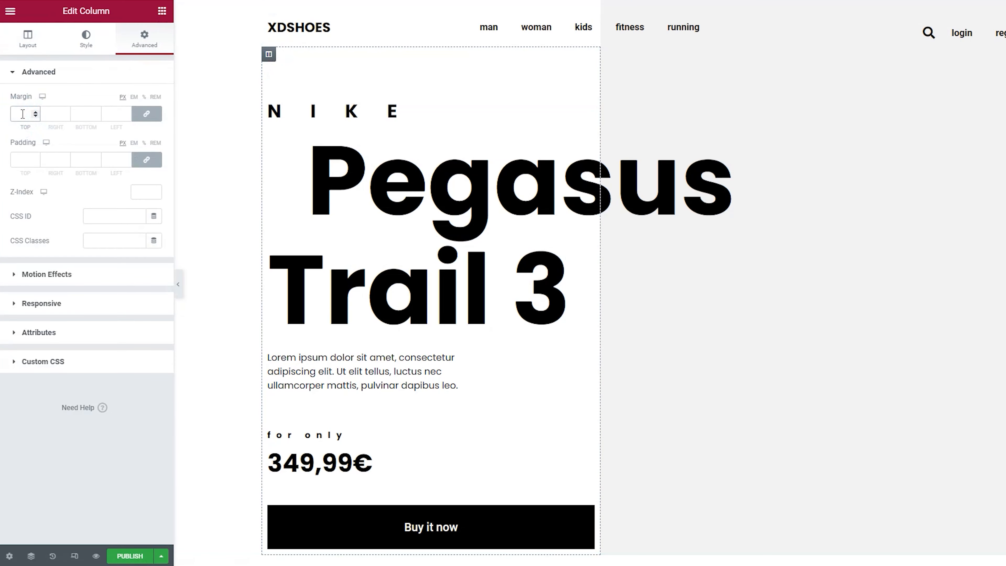
{"action": "left_click", "coordinate": [27, 156]}
{"action": "type", "text": "0"}
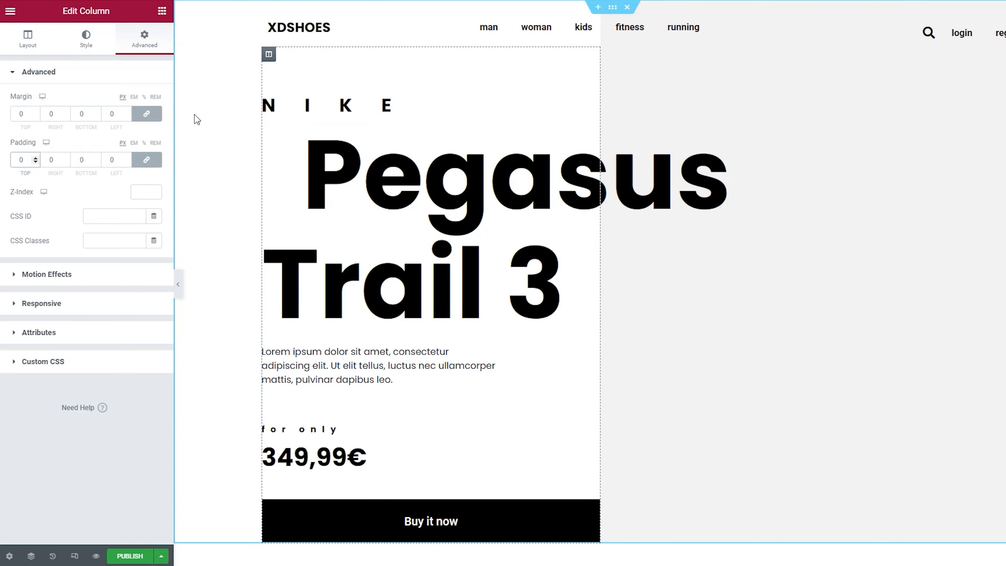
- Add a two-column Inner Section in the grey column, directly below the search and login header row
{"action": "left_click", "coordinate": [162, 12]}
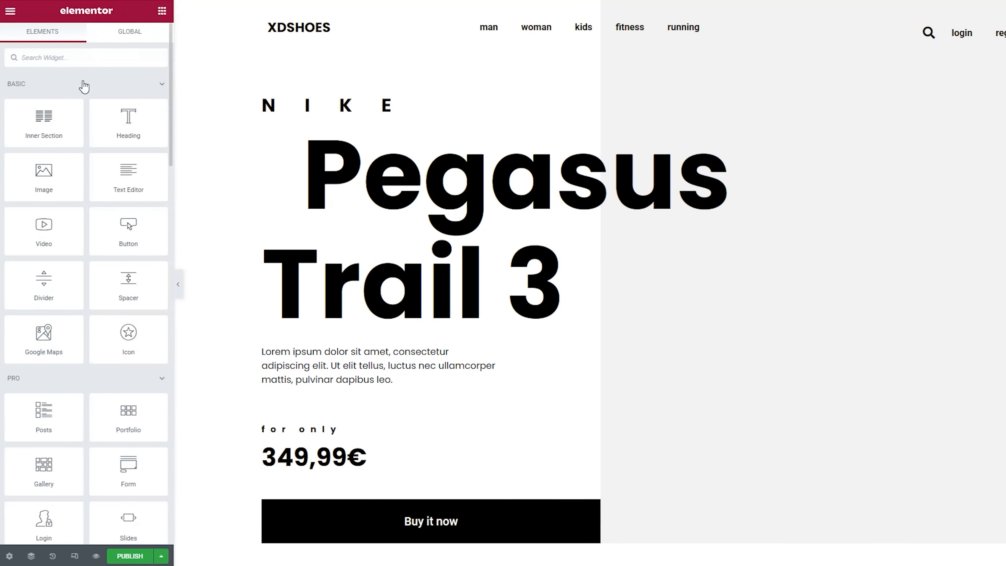
{"action": "left_click_drag", "start_coordinate": [52, 117], "coordinate": [946, 67]}
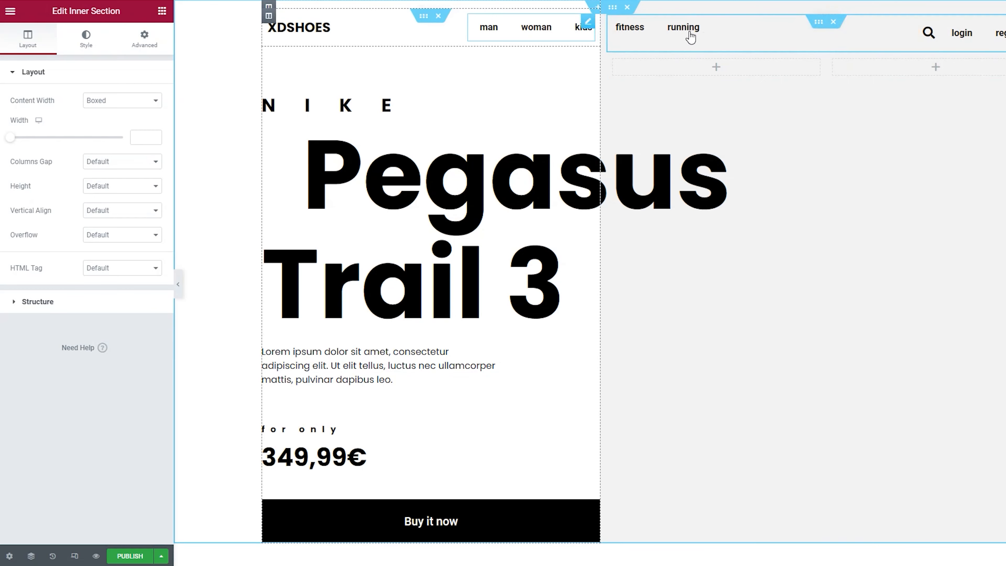
- Set all margins and paddings to 0 on the inner column holding the search form and login menu, selecting it through the Navigator
{"action": "right_click", "coordinate": [820, 24]}
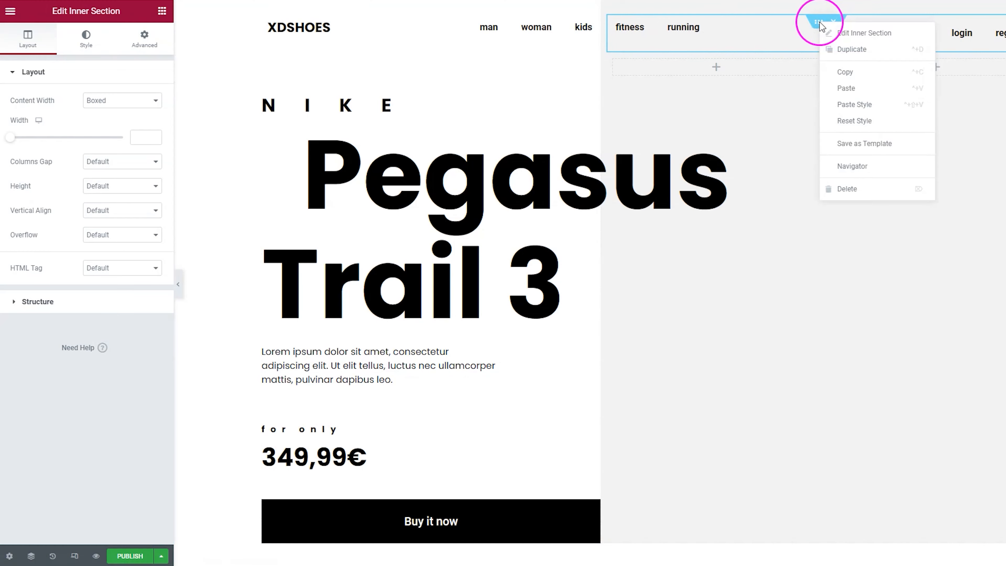
{"action": "left_click", "coordinate": [876, 163]}
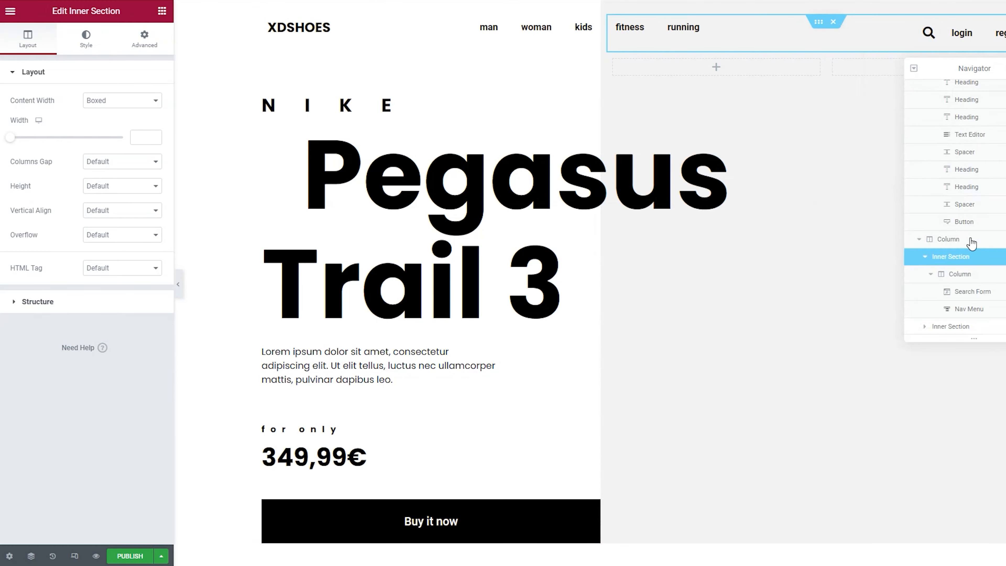
{"action": "left_click", "coordinate": [969, 243]}
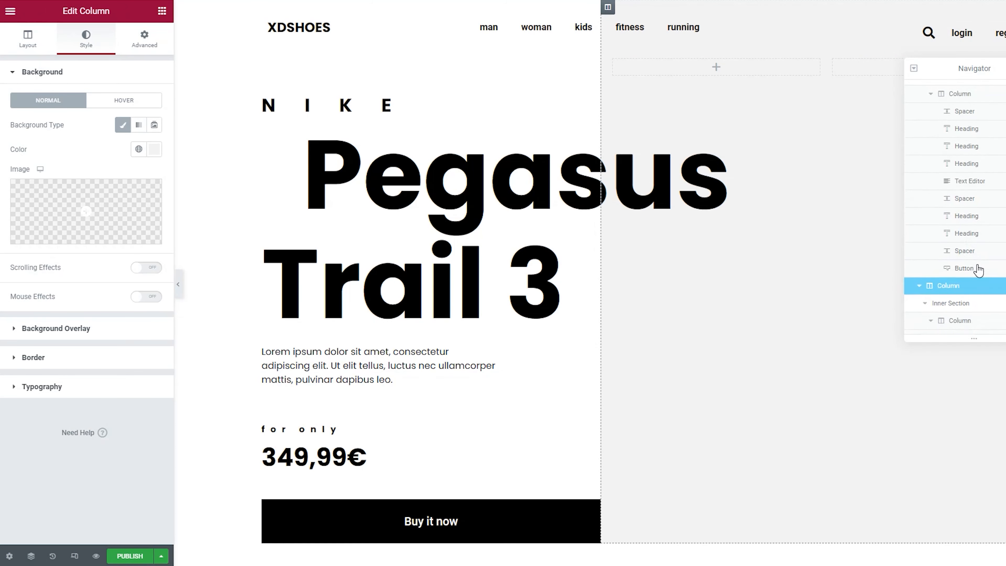
{"action": "left_click", "coordinate": [959, 275]}
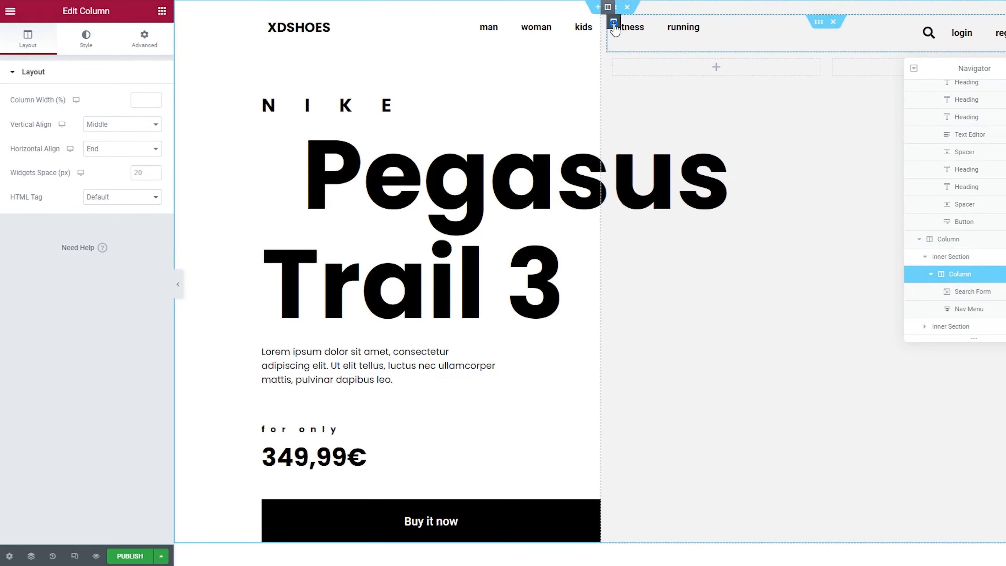
{"action": "left_click", "coordinate": [152, 51]}
{"action": "left_click", "coordinate": [23, 115]}
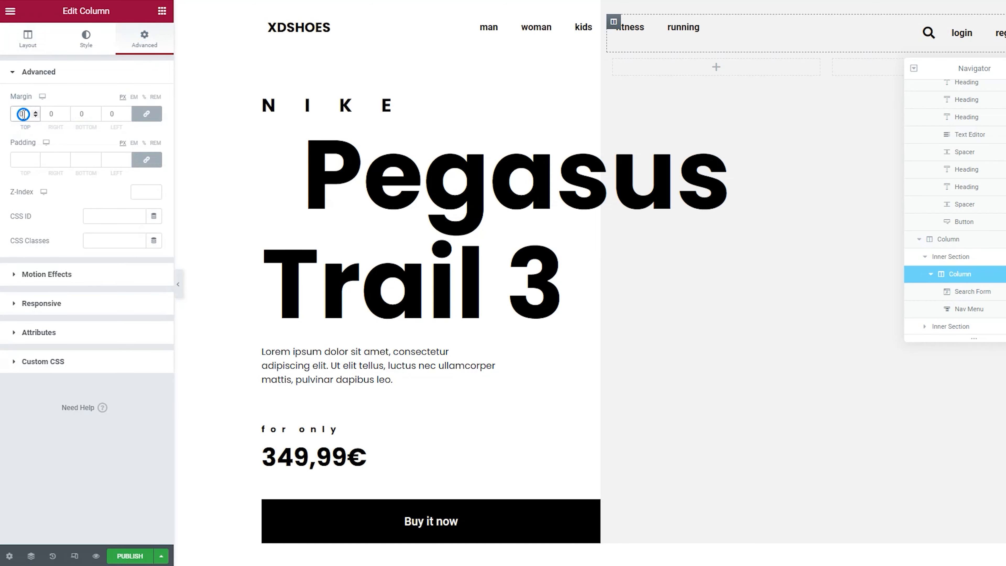
{"action": "left_click", "coordinate": [23, 157]}
{"action": "type", "text": "0"}
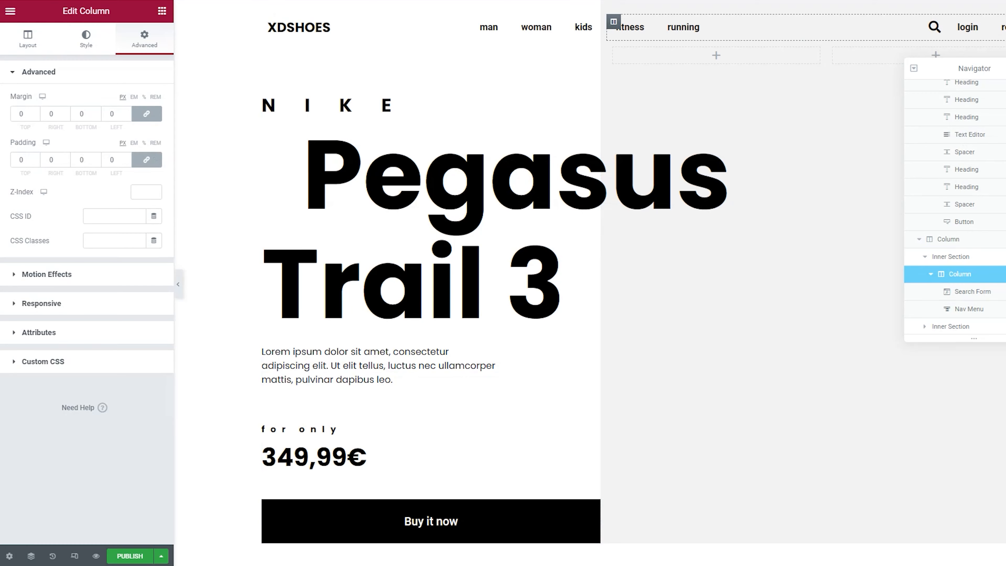
{"action": "left_click", "coordinate": [1005, 68]}
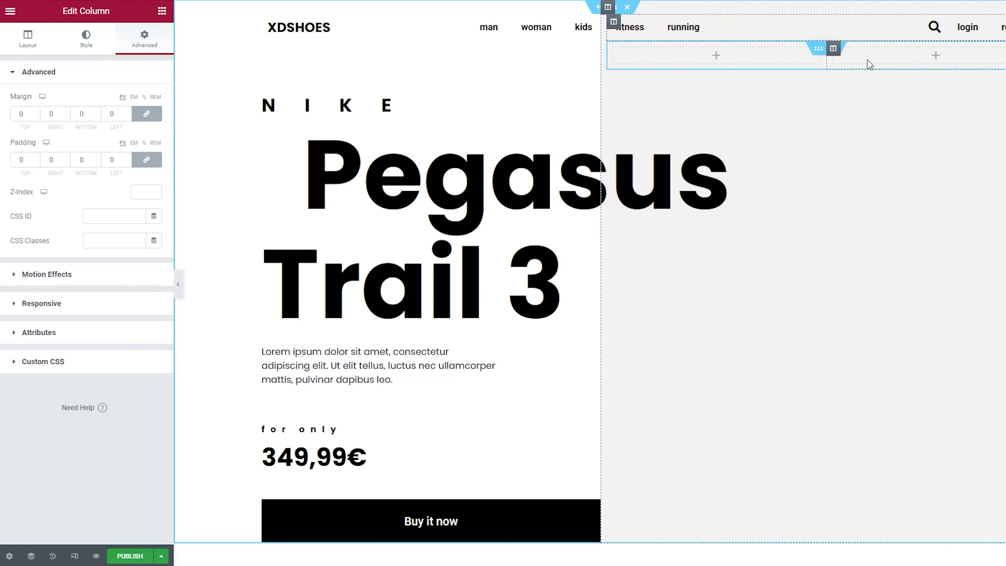
- Delete the second column of the new empty inner section and place an Image widget in the remaining one
{"action": "right_click", "coordinate": [835, 60]}
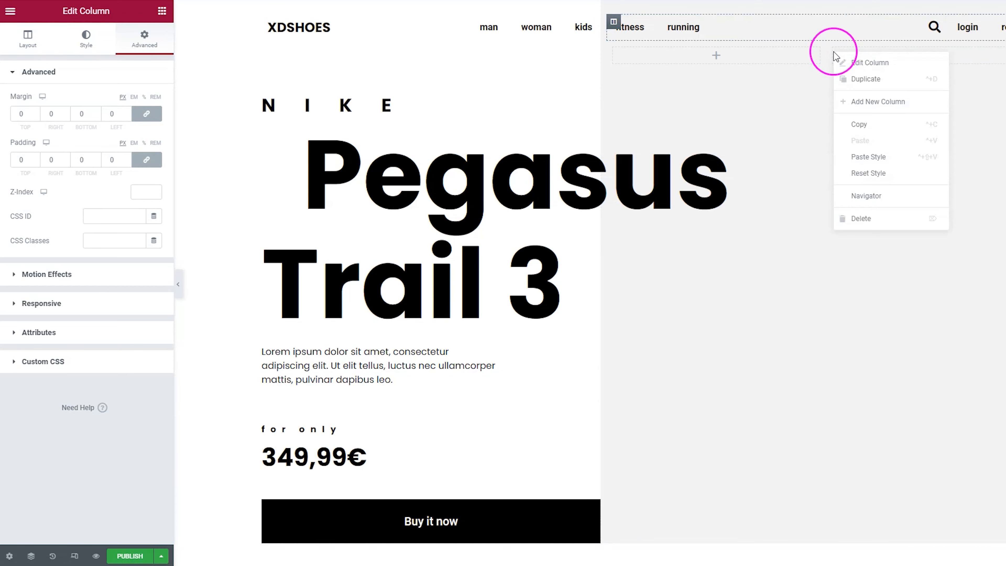
{"action": "left_click", "coordinate": [877, 218]}
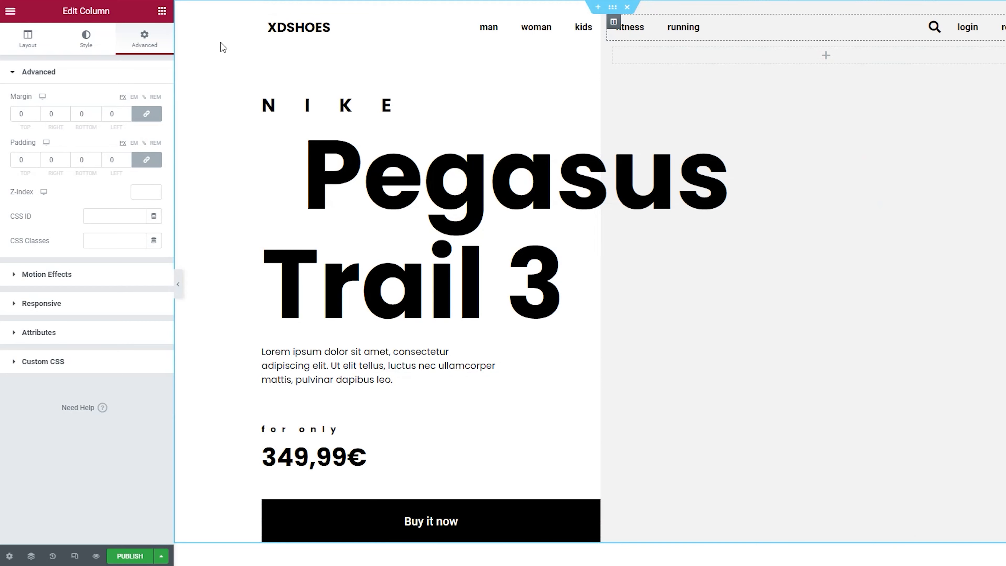
{"action": "left_click", "coordinate": [160, 11]}
{"action": "left_click_drag", "start_coordinate": [44, 175], "coordinate": [777, 75]}
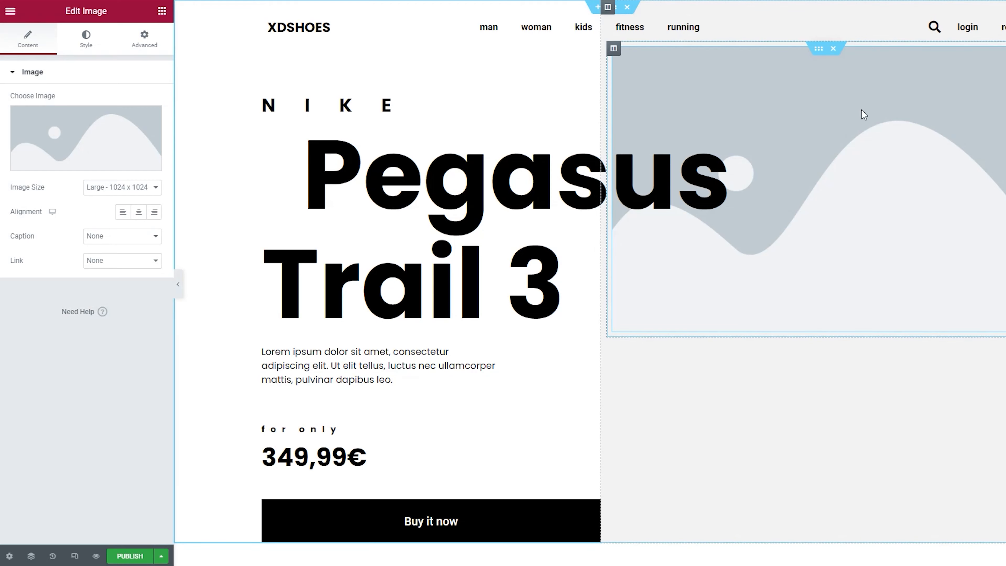
- Choose the tilted black and gold Pegasus Trail 3 shoe picture from the Media Library for the Image widget
{"action": "left_click", "coordinate": [86, 138]}
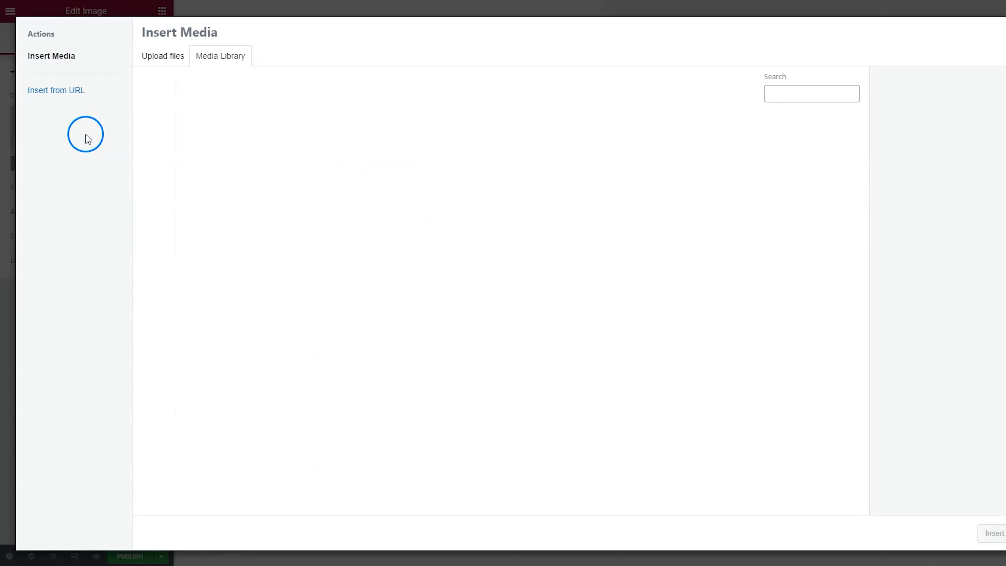
{"action": "left_click", "coordinate": [540, 169]}
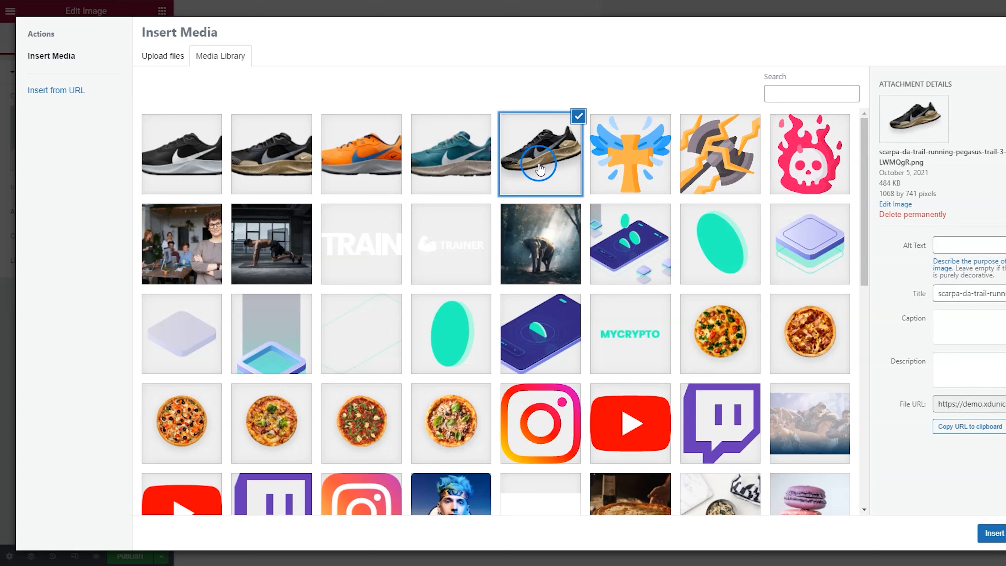
{"action": "left_click", "coordinate": [992, 533]}
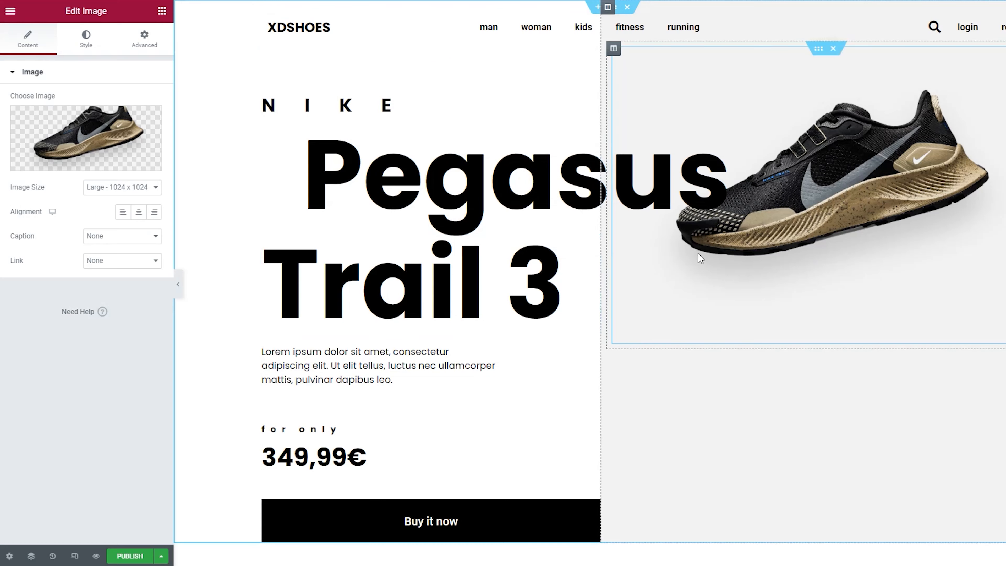
- Set all margins and paddings of the column containing the shoe image to 0
{"action": "left_click", "coordinate": [616, 52]}
{"action": "left_click", "coordinate": [142, 40]}
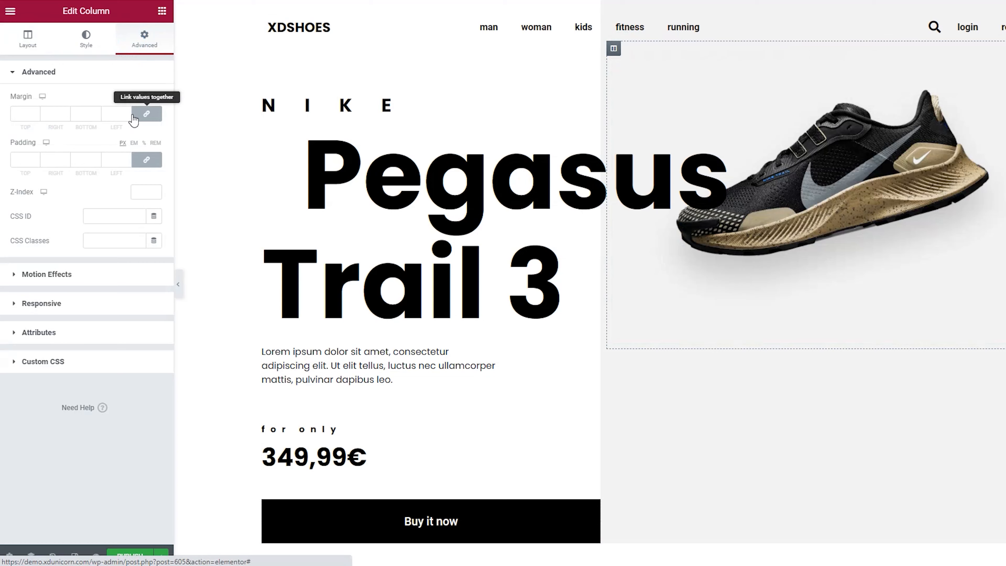
{"action": "left_click", "coordinate": [25, 116]}
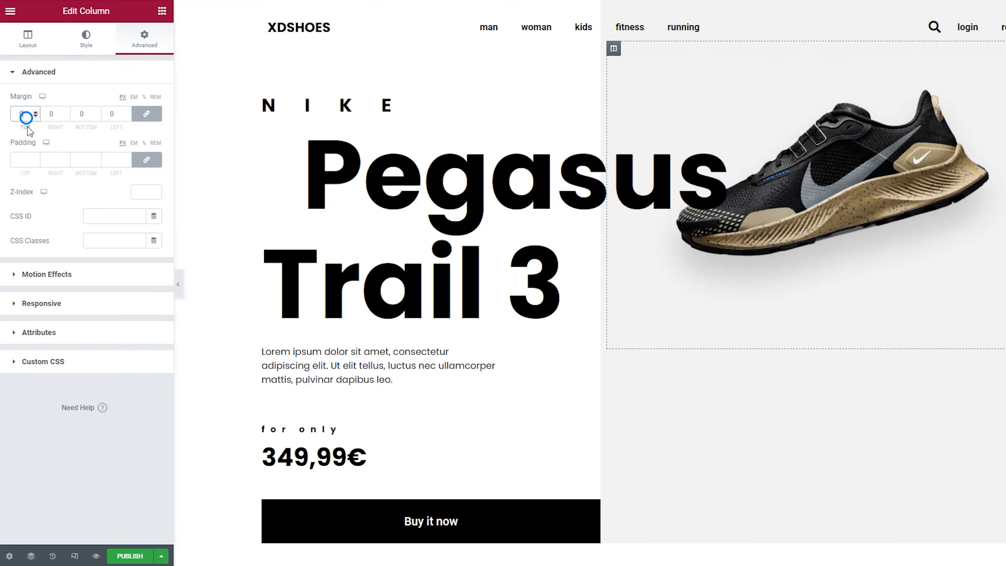
{"action": "left_click", "coordinate": [24, 160]}
{"action": "type", "text": "0"}
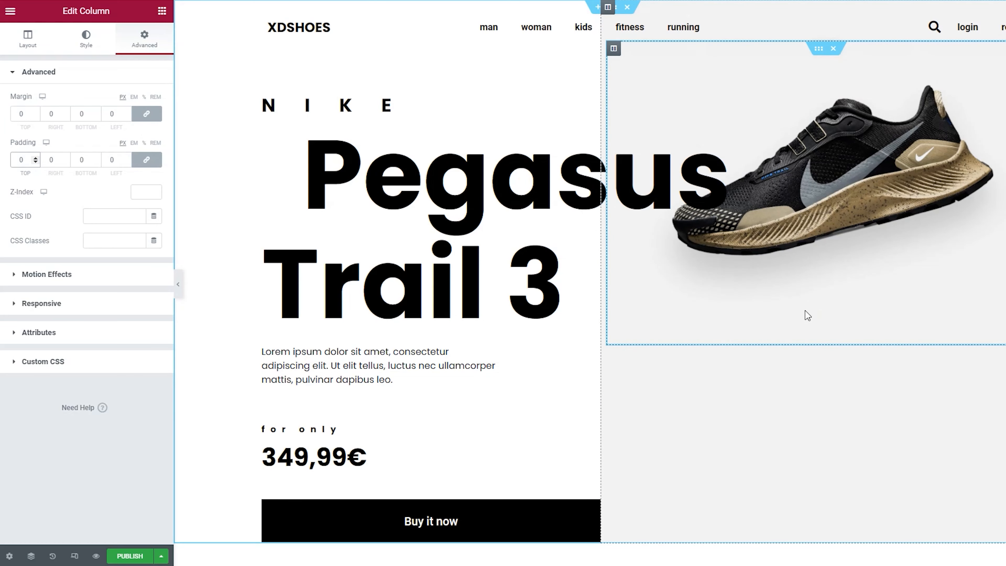
- Try to add another Inner Section below the shoe image
{"action": "left_click", "coordinate": [162, 12]}
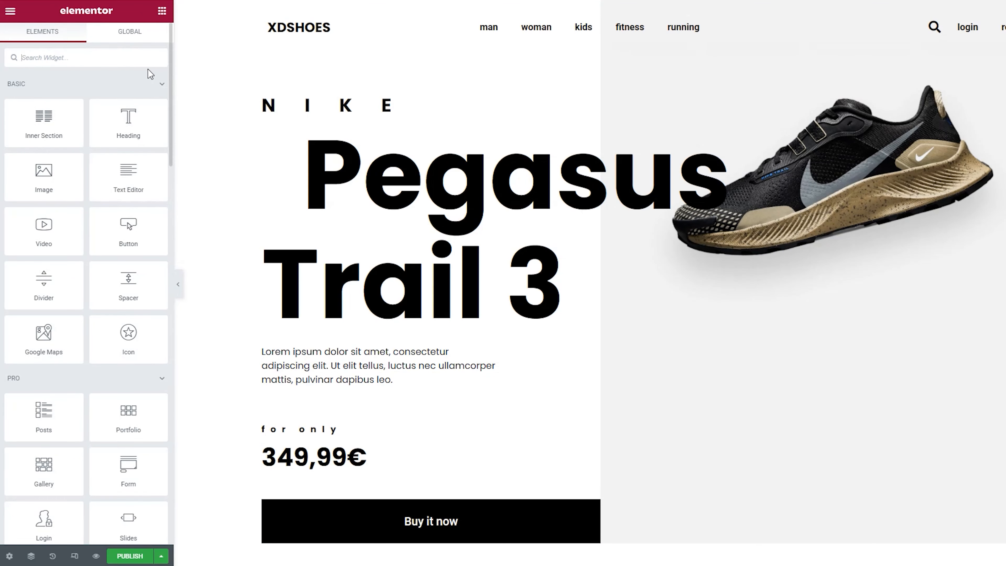
{"action": "left_click_drag", "start_coordinate": [44, 119], "coordinate": [782, 270]}
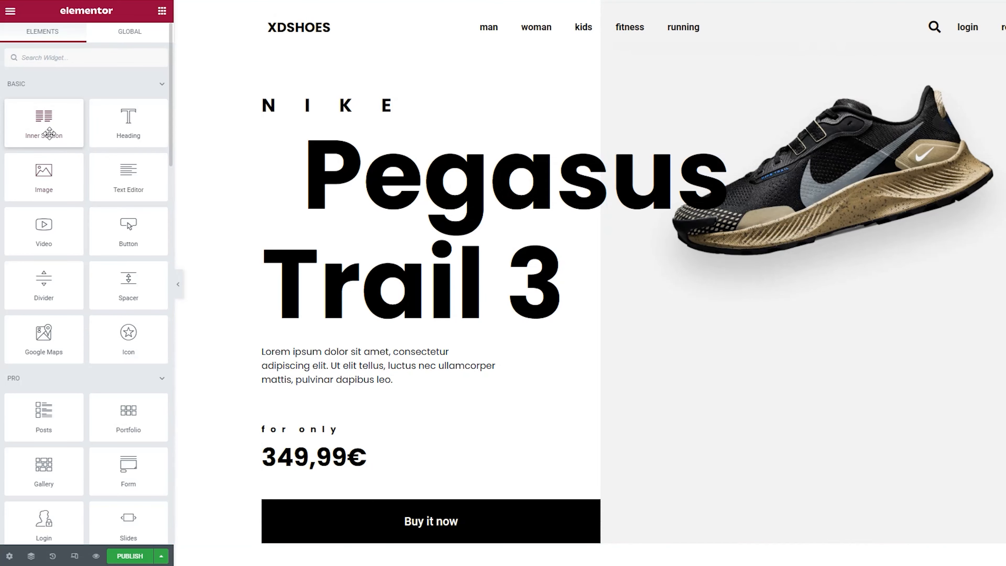
{"action": "left_click_drag", "start_coordinate": [43, 119], "coordinate": [752, 278]}
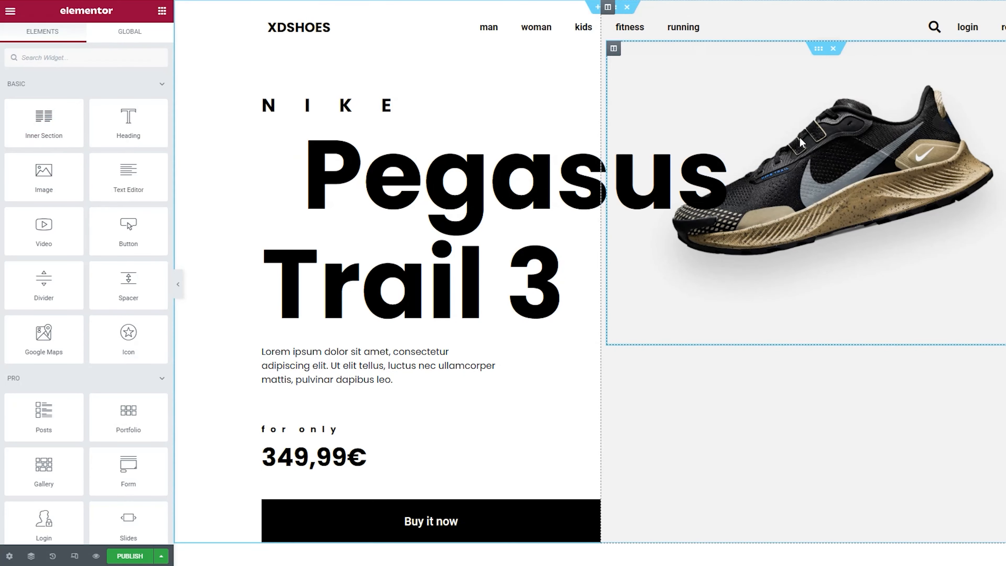
- Duplicate the inner section holding the shoe image and delete the image from the lower copy
{"action": "left_click", "coordinate": [820, 50]}
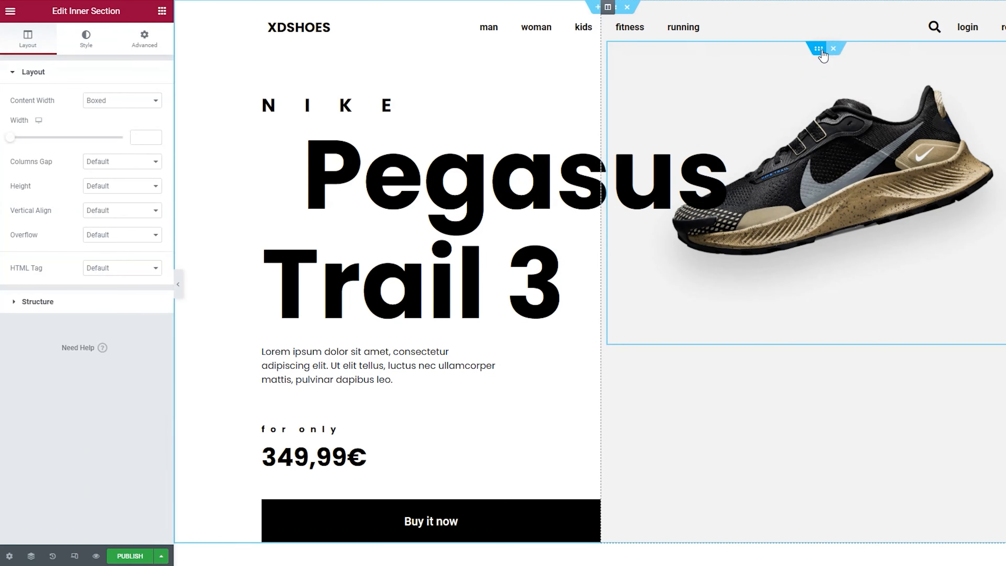
{"action": "right_click", "coordinate": [823, 55]}
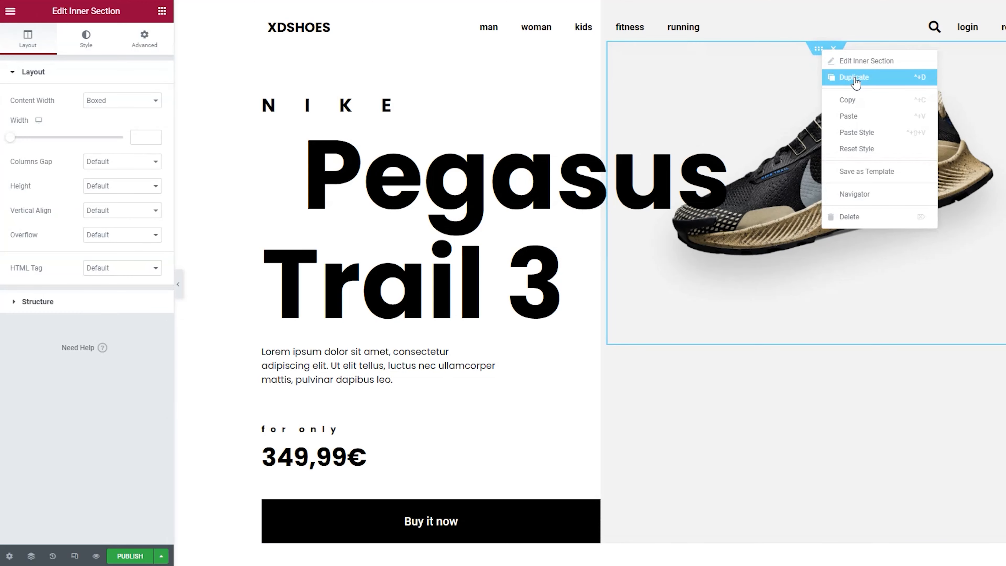
{"action": "left_click", "coordinate": [852, 78]}
{"action": "scroll", "coordinate": [847, 241], "scroll_direction": "down", "scroll_amount": 3}
{"action": "right_click", "coordinate": [828, 335]}
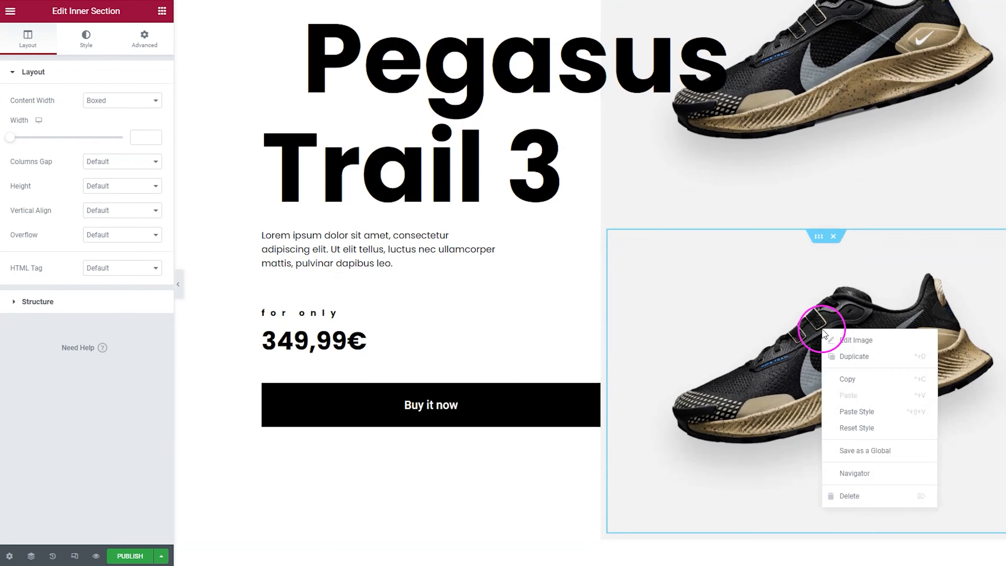
{"action": "left_click", "coordinate": [868, 497]}
- Duplicate the empty column in the inner section below the shoe so that it has two columns
{"action": "right_click", "coordinate": [614, 238]}
{"action": "left_click", "coordinate": [650, 265]}
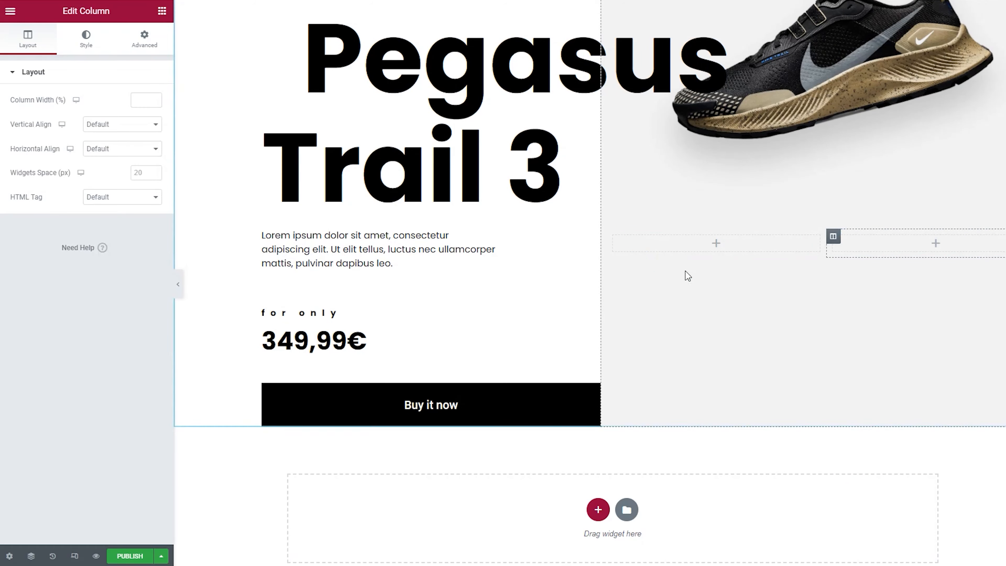
- Duplicate an empty column in the inner section below the shoe so that it has three columns
{"action": "right_click", "coordinate": [835, 244]}
{"action": "left_click", "coordinate": [880, 272]}
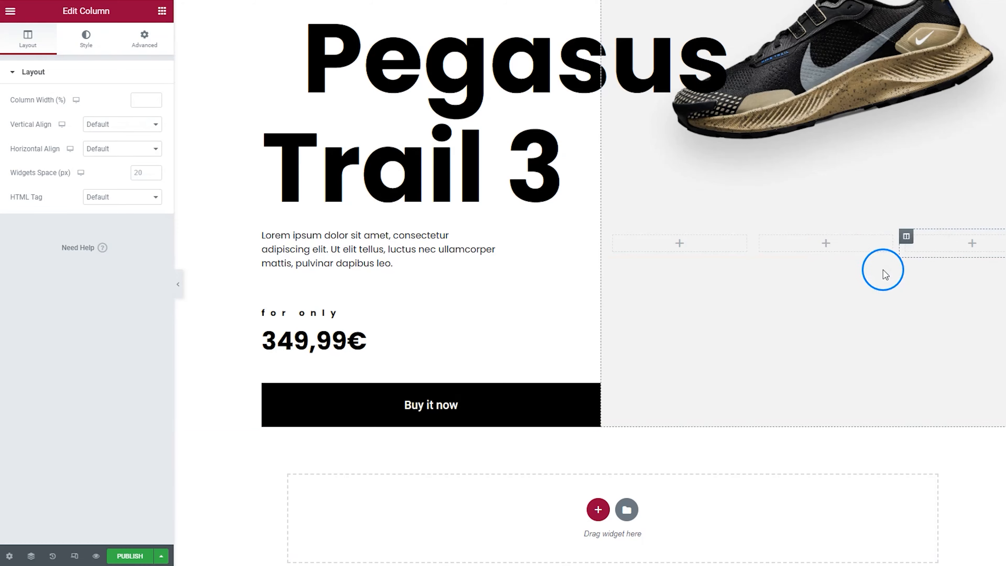
- Add an Image widget to the first column below the shoe and insert the small side-view black and gold shoe image
{"action": "left_click", "coordinate": [681, 247]}
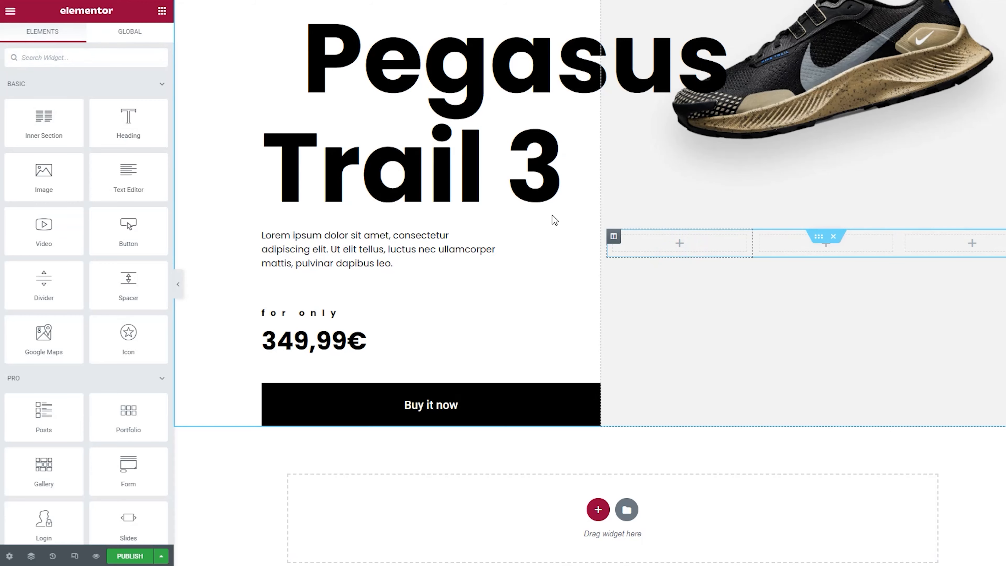
{"action": "left_click_drag", "start_coordinate": [43, 175], "coordinate": [694, 241]}
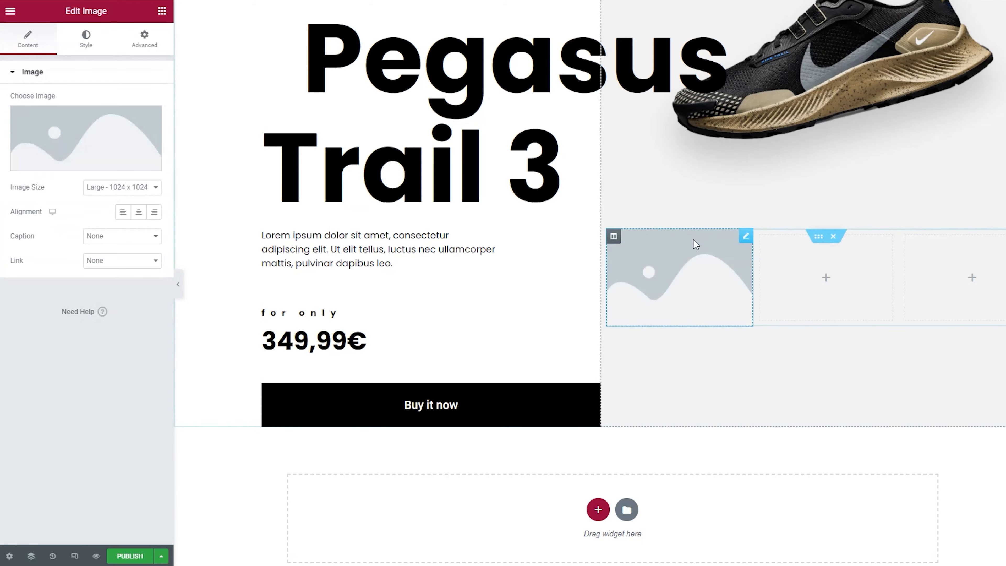
{"action": "left_click", "coordinate": [82, 135]}
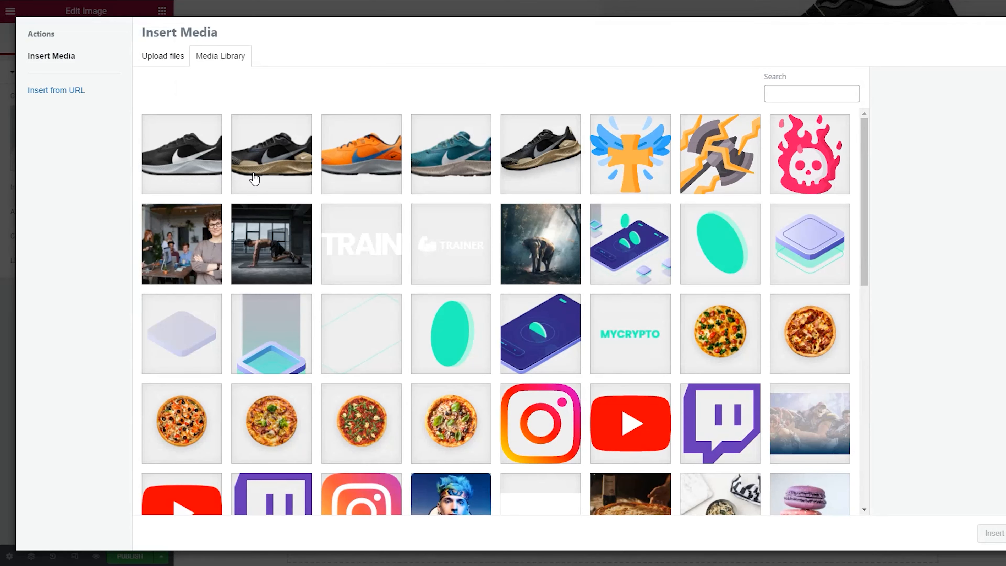
{"action": "left_click", "coordinate": [277, 163]}
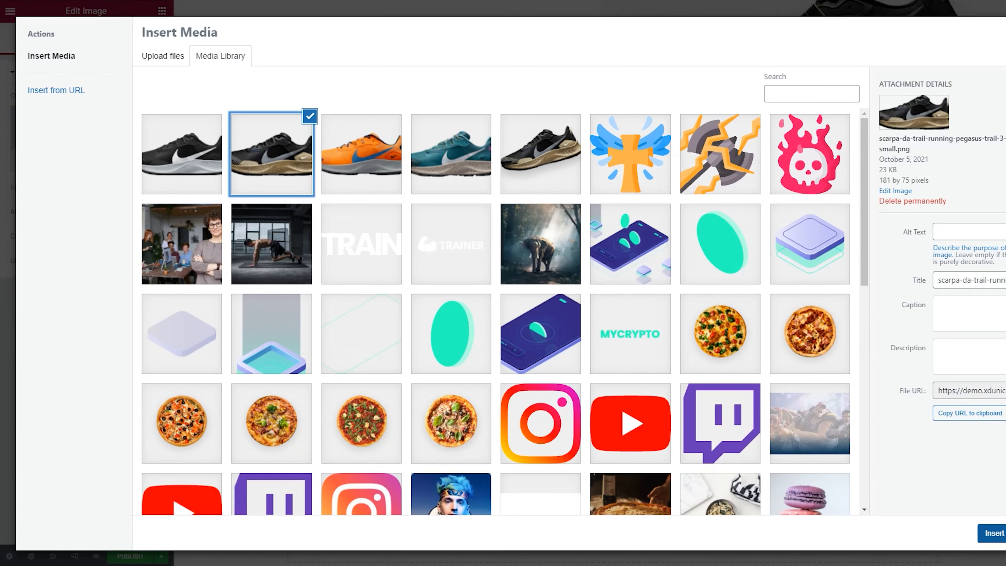
{"action": "left_click", "coordinate": [994, 533]}
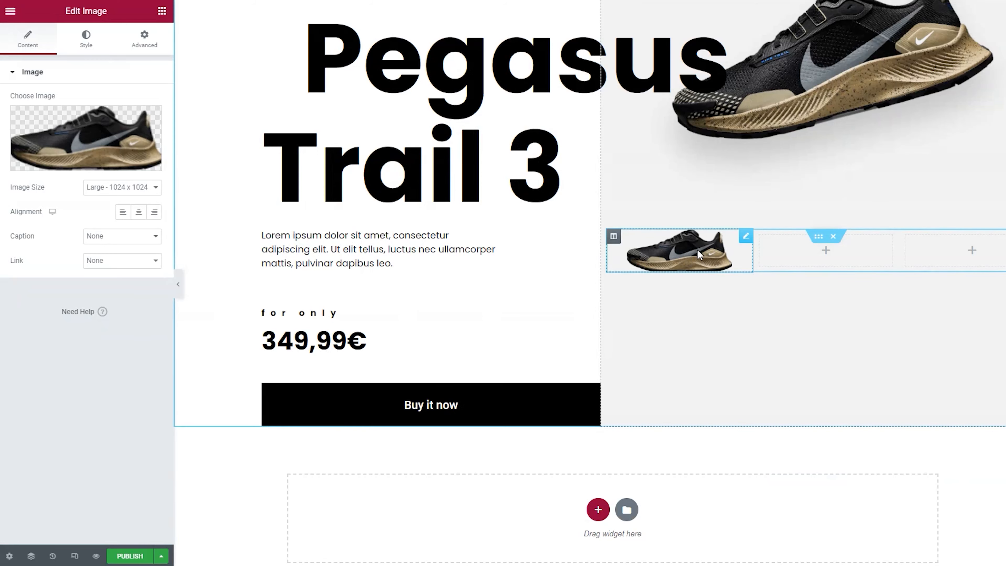
- Set the padding of the column holding the small black and gold shoe to 14% on all sides
{"action": "left_click", "coordinate": [613, 238]}
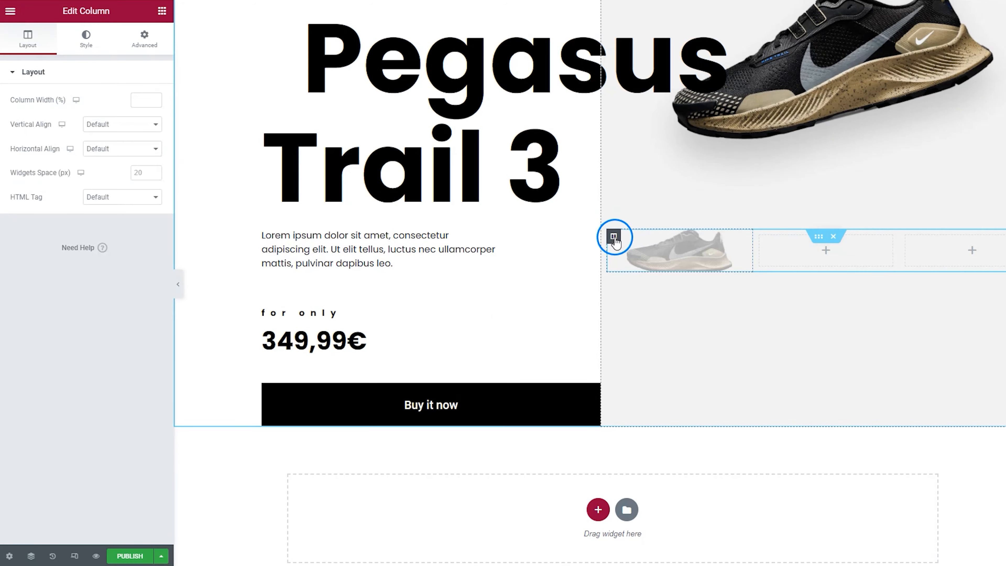
{"action": "left_click", "coordinate": [139, 48]}
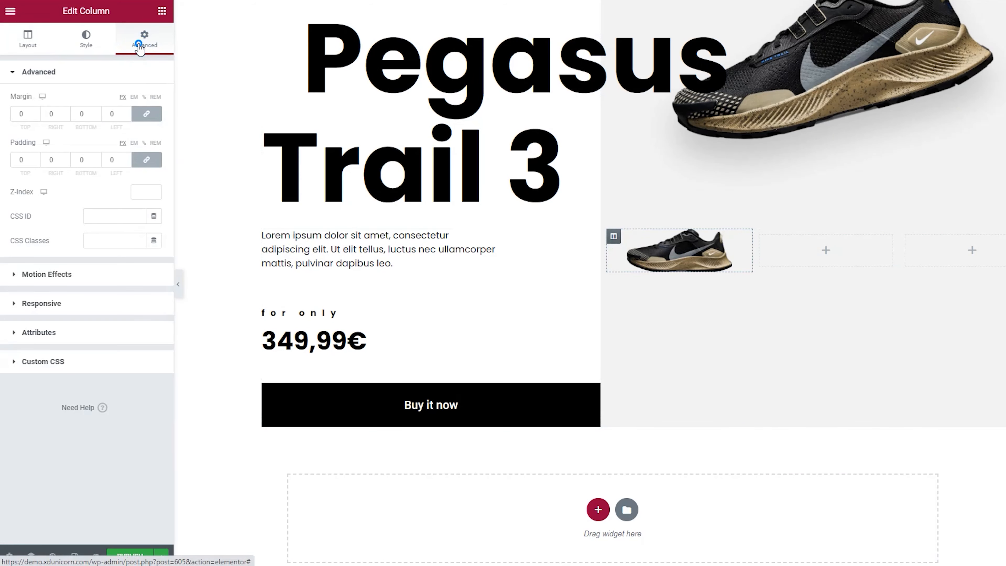
{"action": "left_click", "coordinate": [144, 143]}
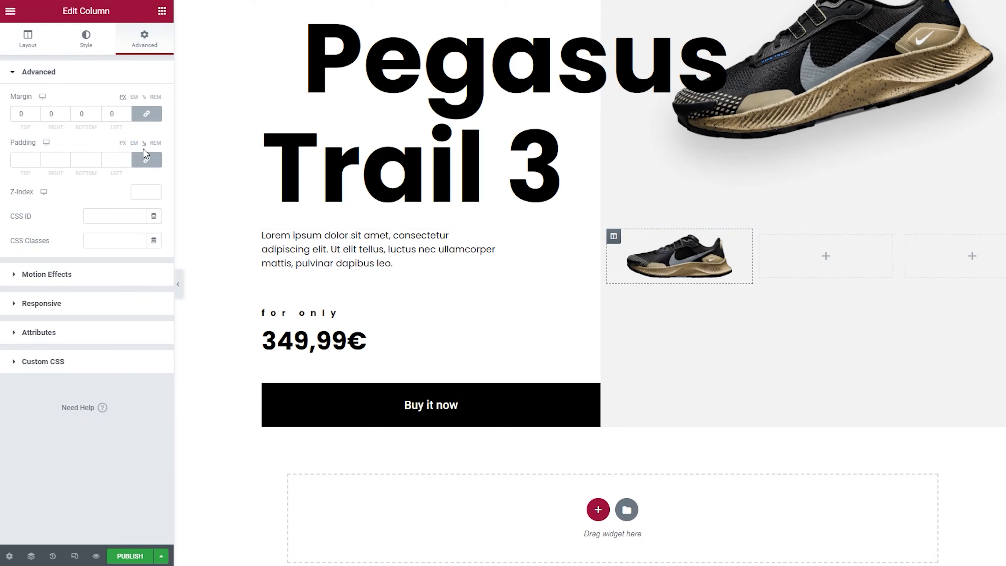
{"action": "left_click", "coordinate": [36, 159]}
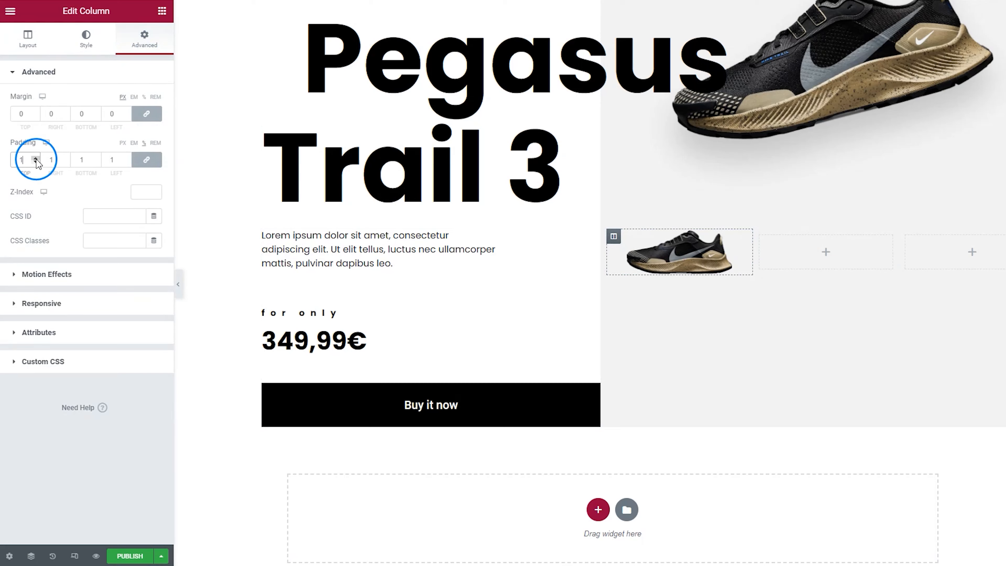
{"action": "left_click", "coordinate": [36, 159]}
{"action": "left_click", "coordinate": [36, 159]}
{"action": "left_click", "coordinate": [36, 159]}
{"action": "left_click", "coordinate": [37, 159]}
{"action": "left_click", "coordinate": [36, 159]}
{"action": "left_click", "coordinate": [36, 159]}
{"action": "double_click", "coordinate": [36, 159]}
{"action": "left_click", "coordinate": [36, 159]}
{"action": "left_click", "coordinate": [36, 159]}
{"action": "left_click", "coordinate": [36, 159]}
{"action": "left_click", "coordinate": [36, 159]}
{"action": "left_click", "coordinate": [36, 159]}
{"action": "left_click", "coordinate": [36, 159]}
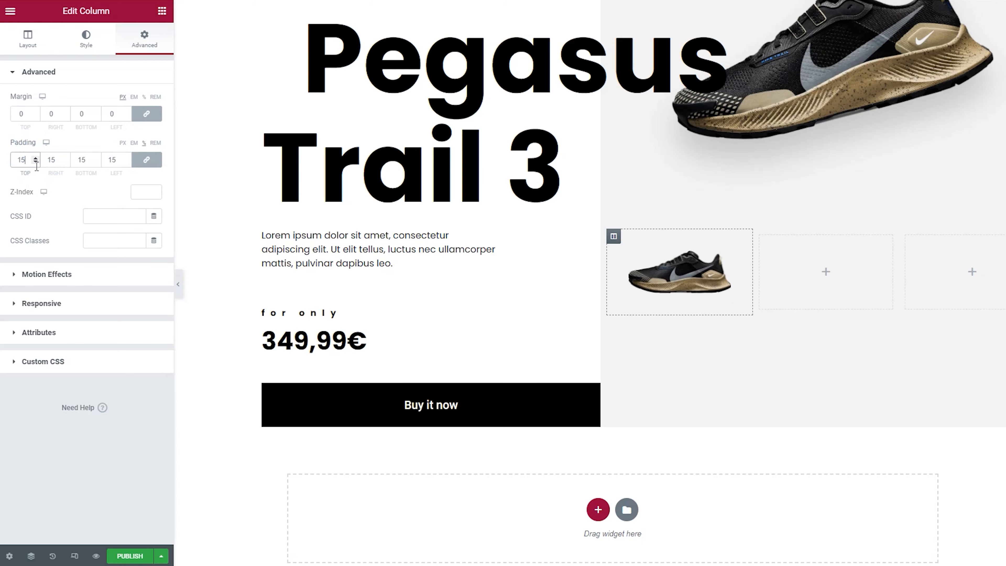
{"action": "left_click", "coordinate": [35, 162]}
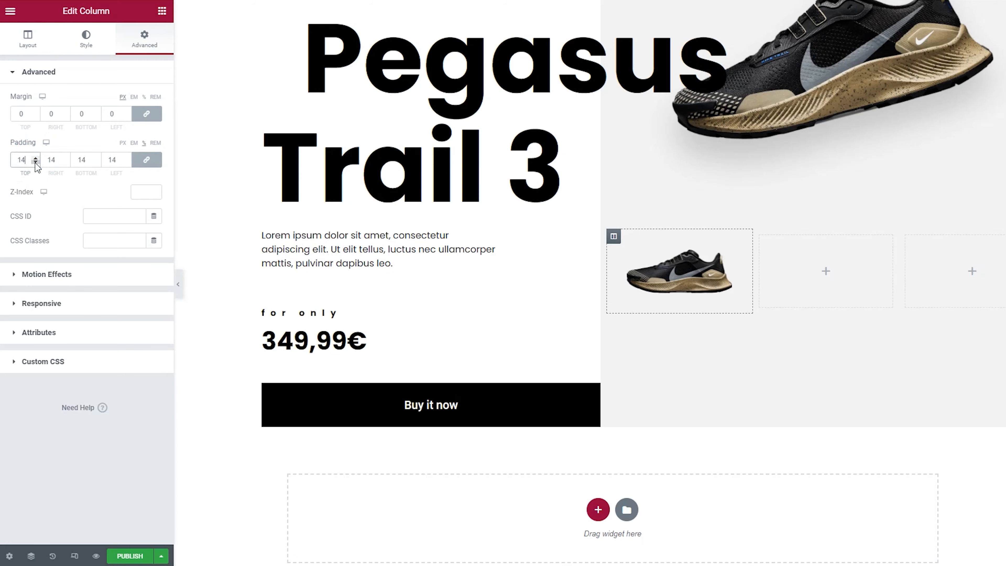
- Set the margin of the small shoe's column to 2% on all sides
{"action": "left_click", "coordinate": [90, 49]}
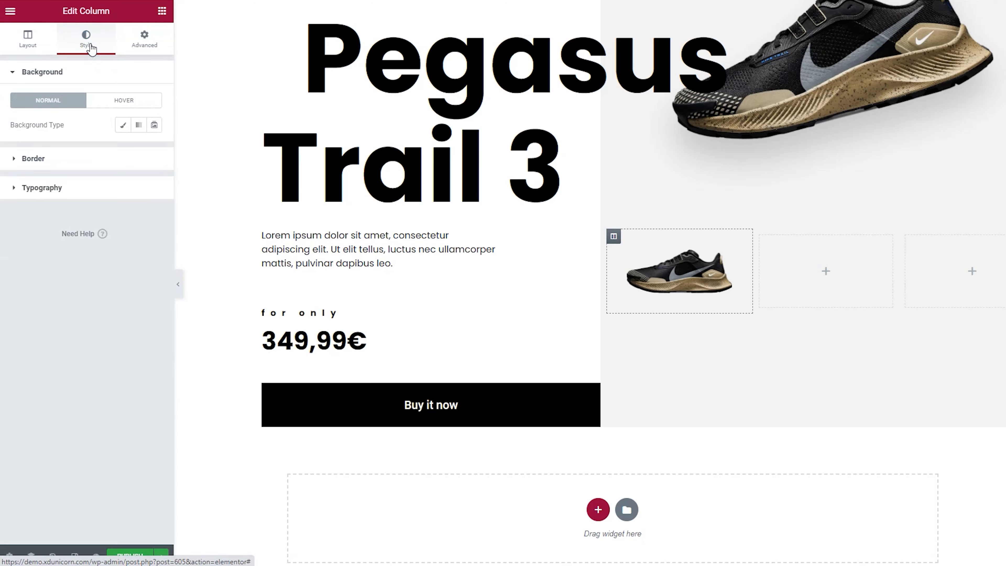
{"action": "left_click", "coordinate": [130, 48]}
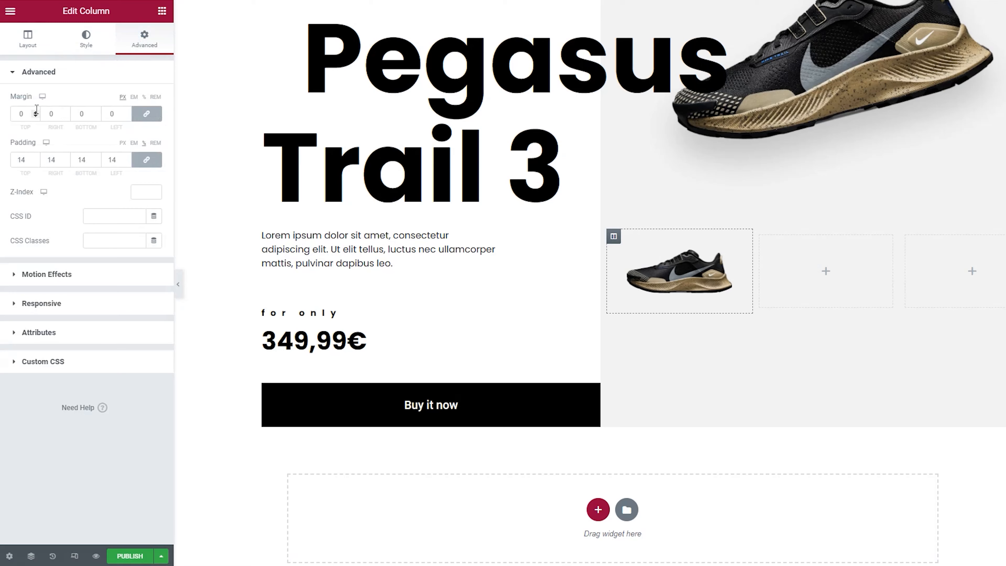
{"action": "left_click", "coordinate": [143, 97]}
{"action": "left_click", "coordinate": [39, 112]}
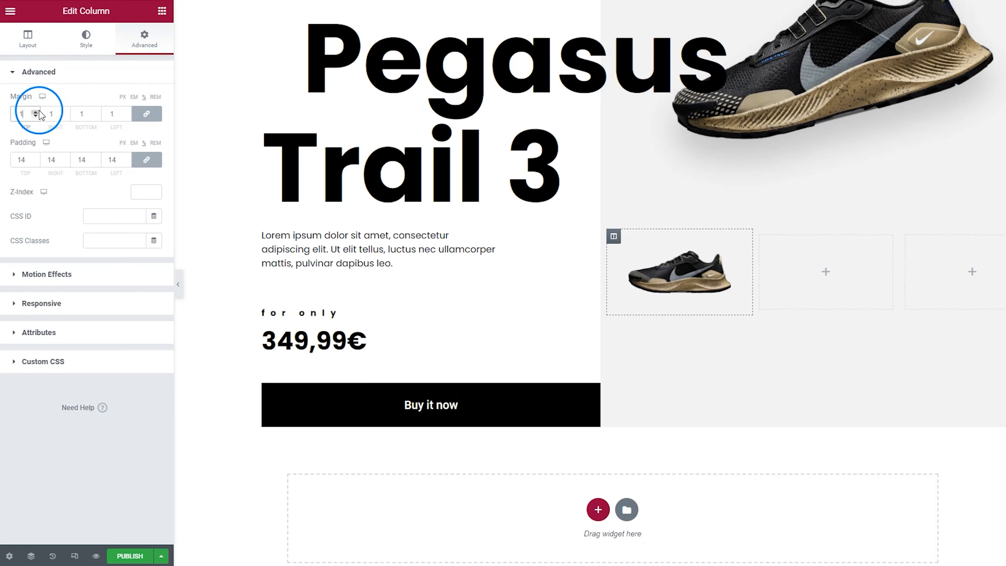
{"action": "left_click", "coordinate": [40, 112]}
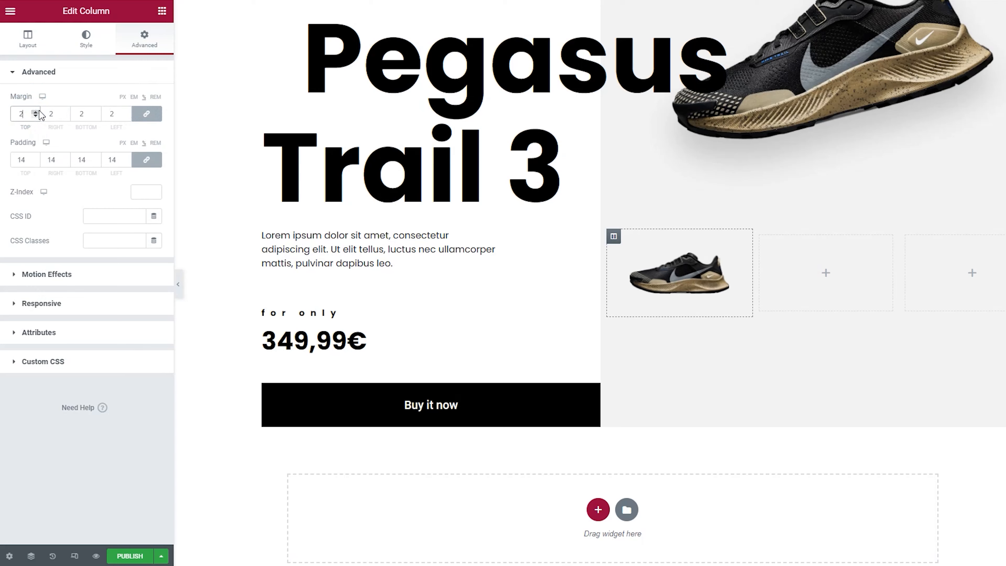
- Give the small shoe's column a Classic background in white (#FFFFFF) and preview the page
{"action": "left_click", "coordinate": [87, 44]}
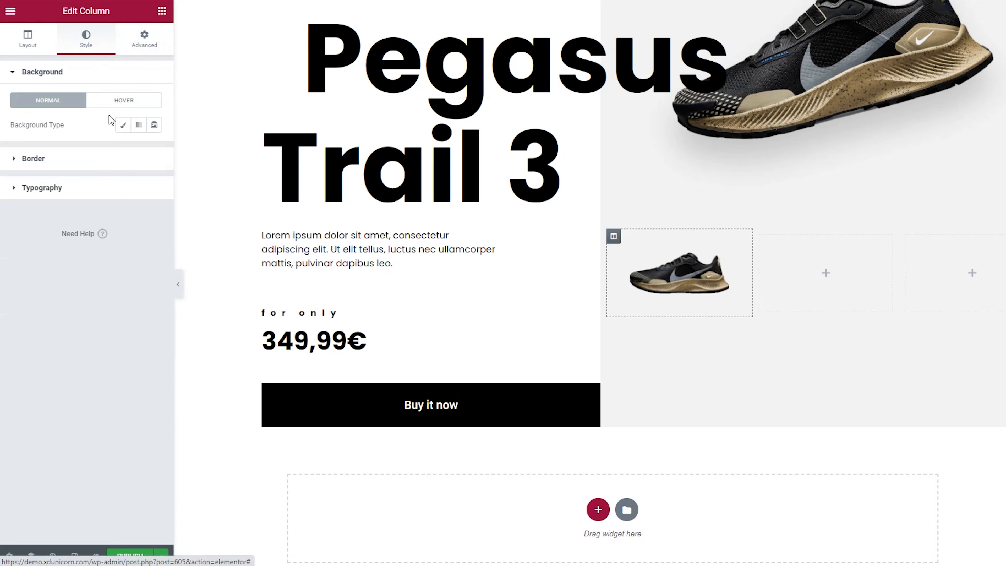
{"action": "left_click", "coordinate": [122, 125]}
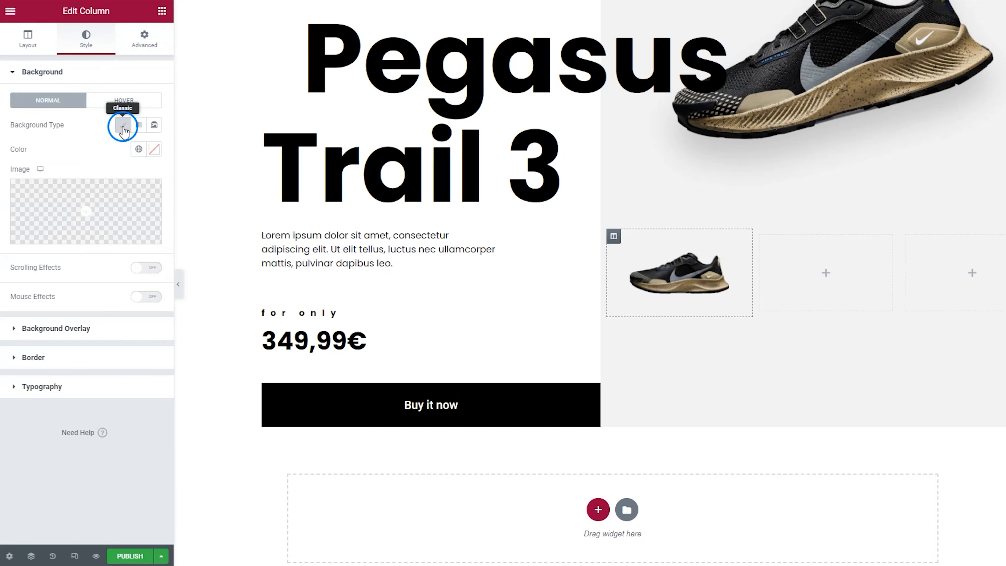
{"action": "left_click", "coordinate": [154, 150]}
{"action": "left_click_drag", "start_coordinate": [64, 221], "coordinate": [2, 170]}
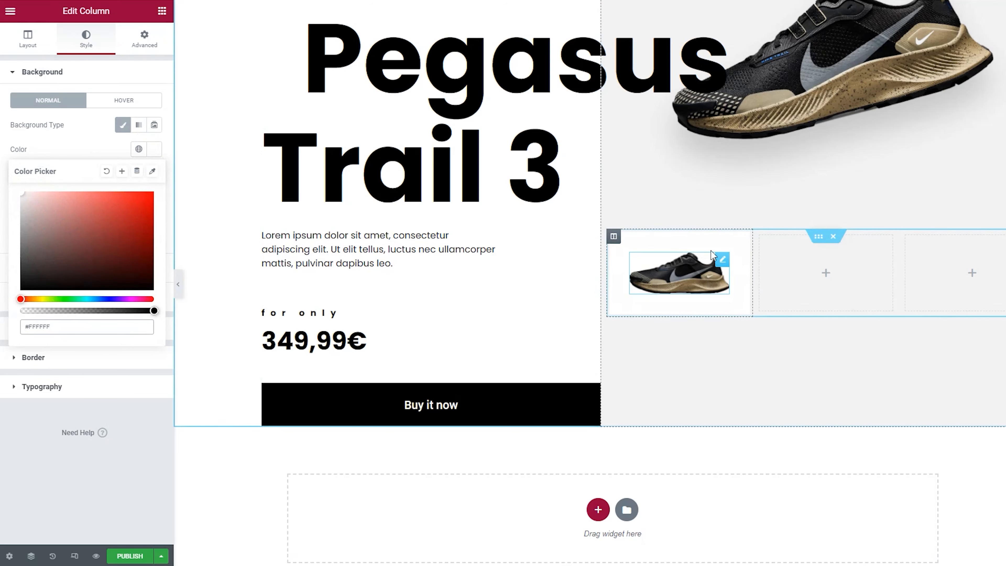
{"action": "left_click", "coordinate": [178, 283]}
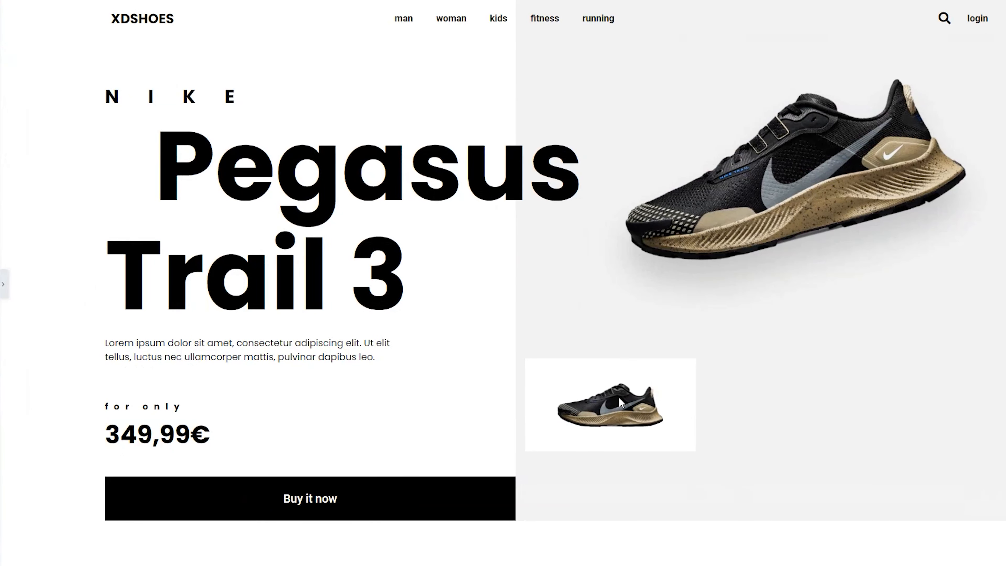
{"action": "left_click", "coordinate": [4, 289]}
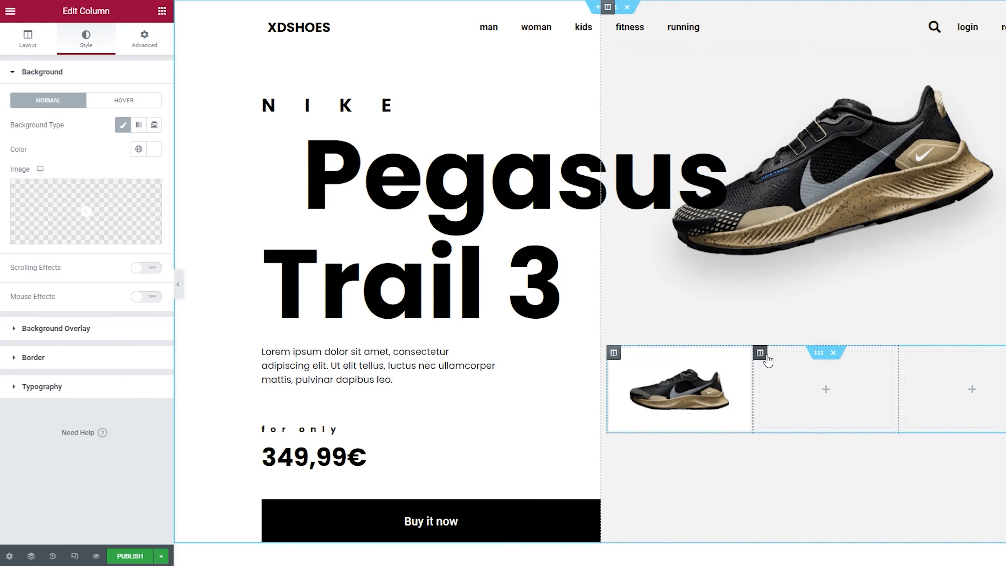
- Delete the two empty columns beside the small black and gold shoe
{"action": "right_click", "coordinate": [761, 353]}
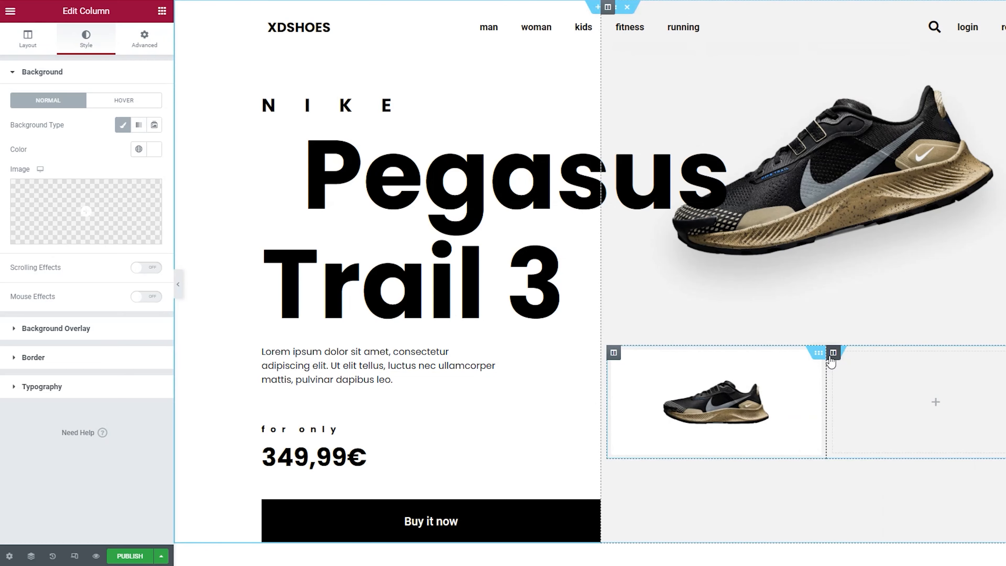
{"action": "right_click", "coordinate": [832, 358]}
{"action": "left_click", "coordinate": [884, 522]}
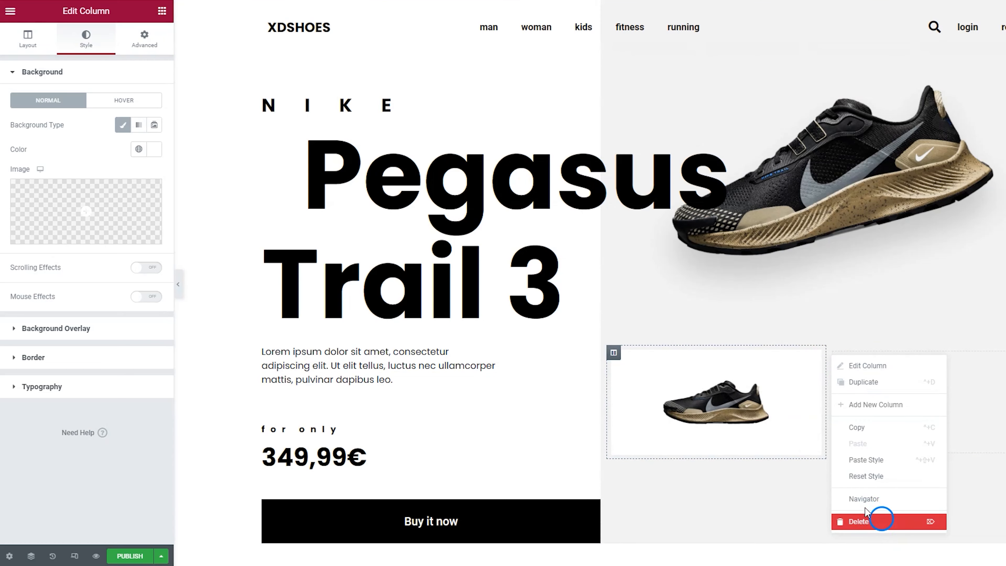
- Duplicate the small shoe's column twice to make a row of three white thumbnails
{"action": "right_click", "coordinate": [626, 361]}
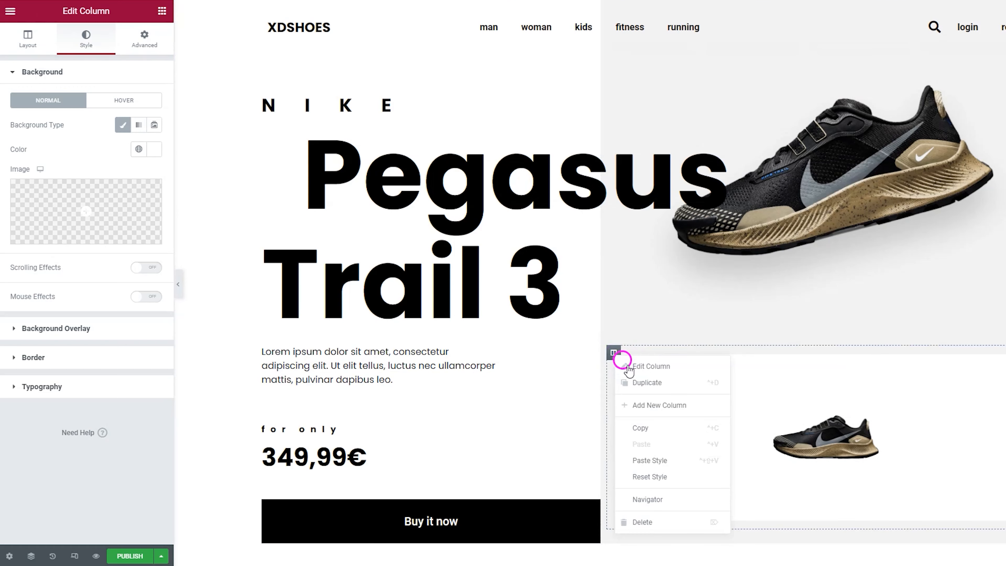
{"action": "left_click", "coordinate": [649, 382]}
{"action": "right_click", "coordinate": [835, 357]}
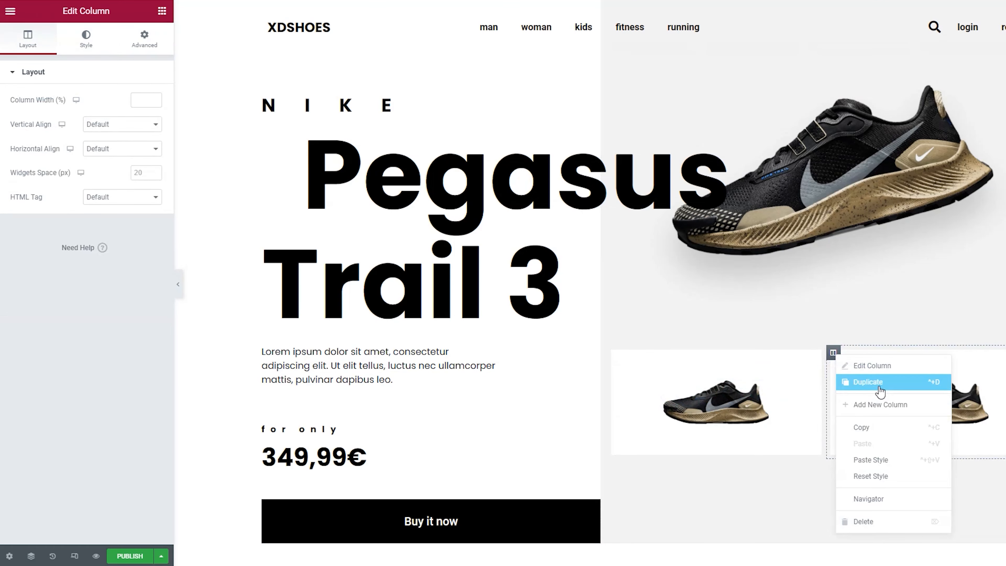
{"action": "left_click", "coordinate": [868, 382]}
- Replace the image in the middle thumbnail with the teal shoe from the media library
{"action": "left_click", "coordinate": [852, 394]}
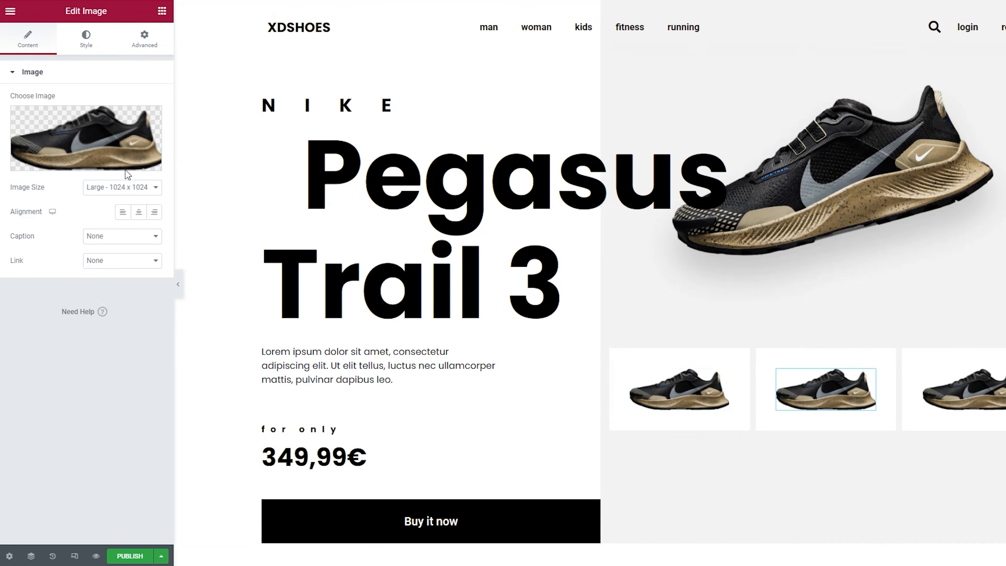
{"action": "left_click", "coordinate": [108, 139]}
{"action": "left_click", "coordinate": [361, 178]}
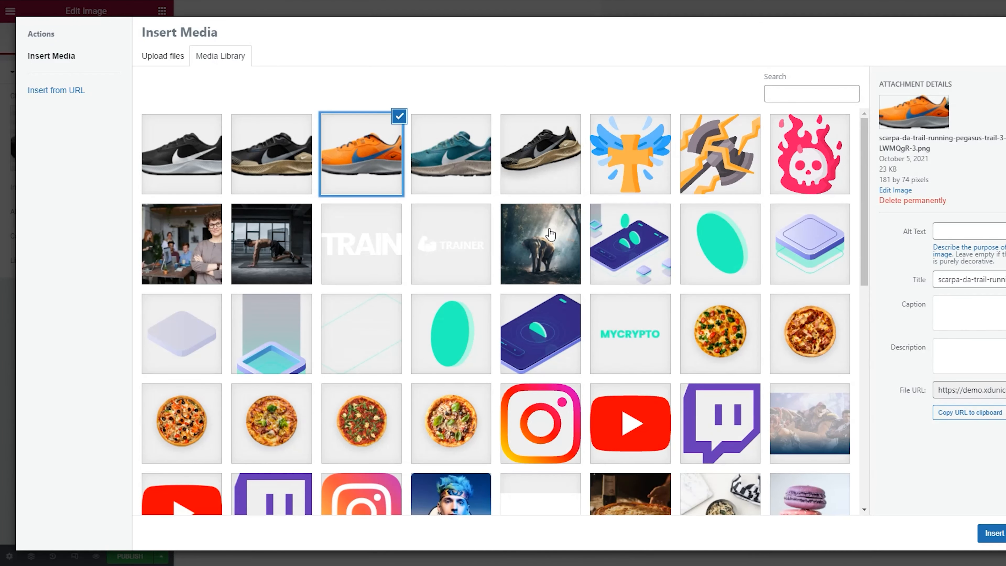
{"action": "left_click", "coordinate": [471, 187]}
{"action": "left_click", "coordinate": [992, 533]}
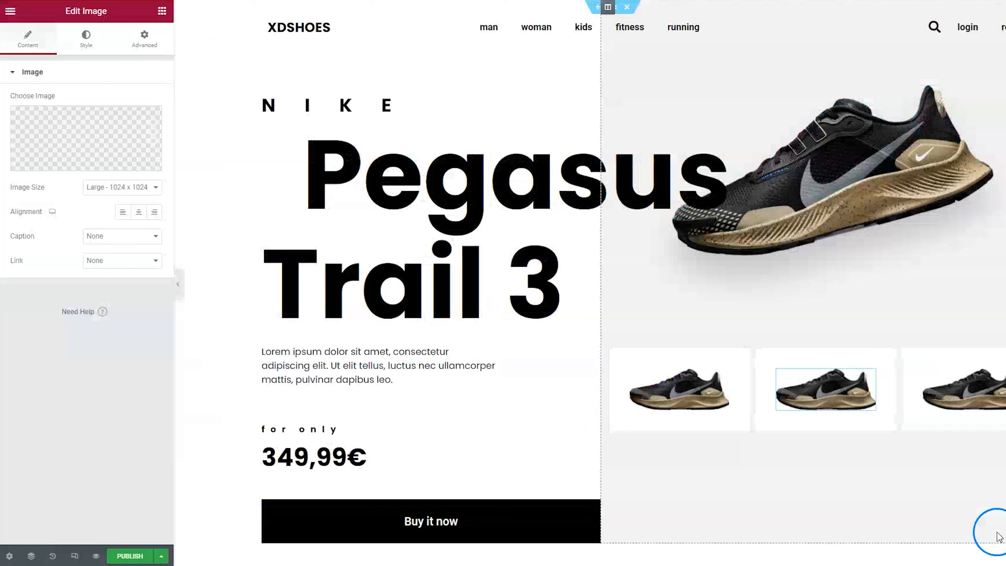
- Replace the image in the third thumbnail with the orange shoe from the media library and preview the page
{"action": "left_click", "coordinate": [966, 412]}
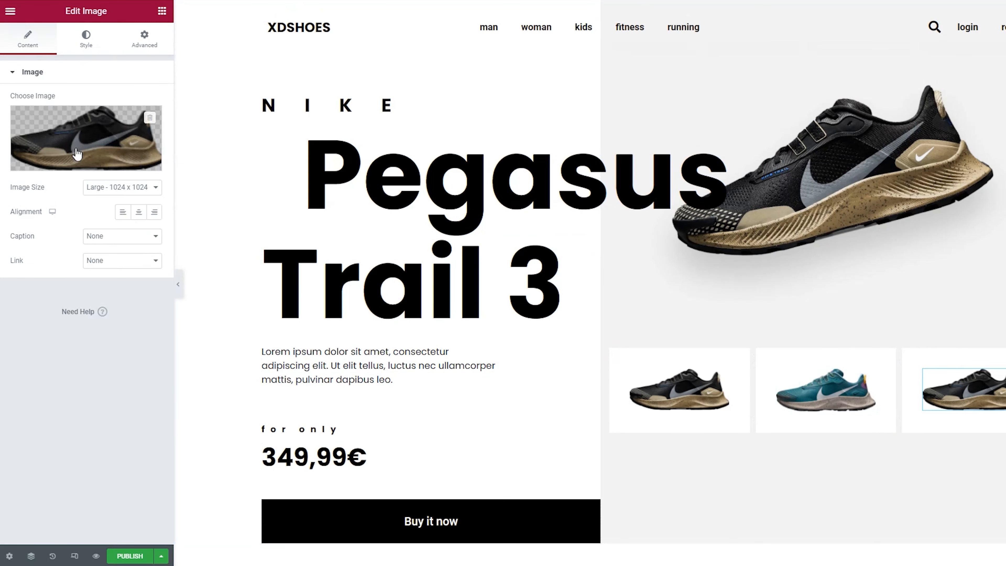
{"action": "left_click", "coordinate": [86, 138]}
{"action": "left_click", "coordinate": [377, 191]}
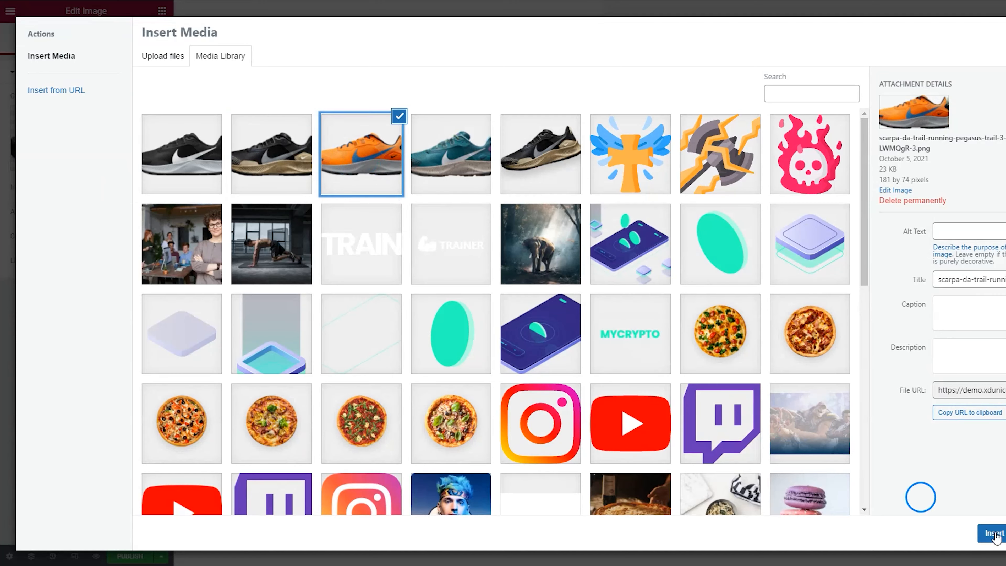
{"action": "left_click", "coordinate": [993, 533]}
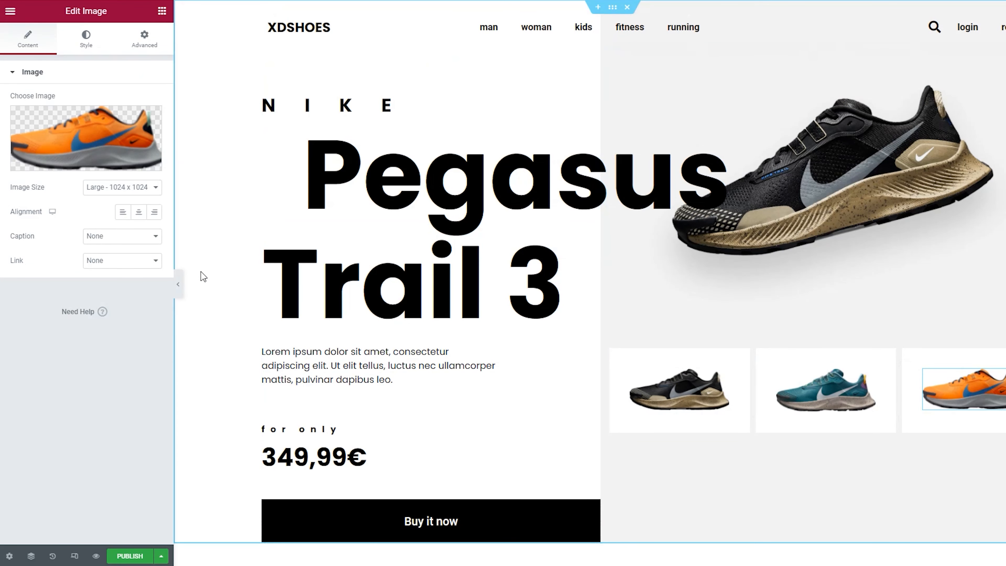
{"action": "left_click", "coordinate": [178, 284]}
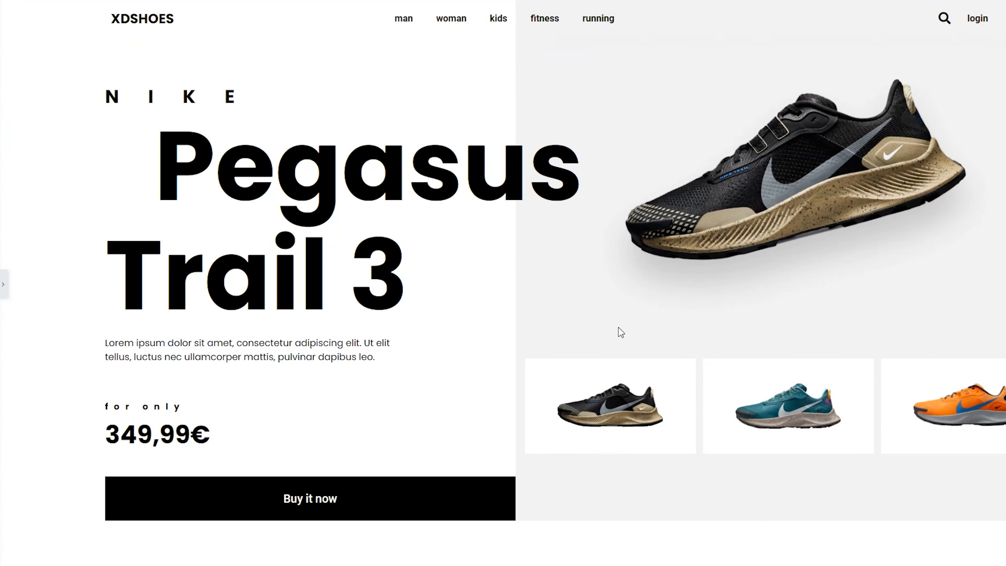
{"action": "left_click", "coordinate": [3, 284]}
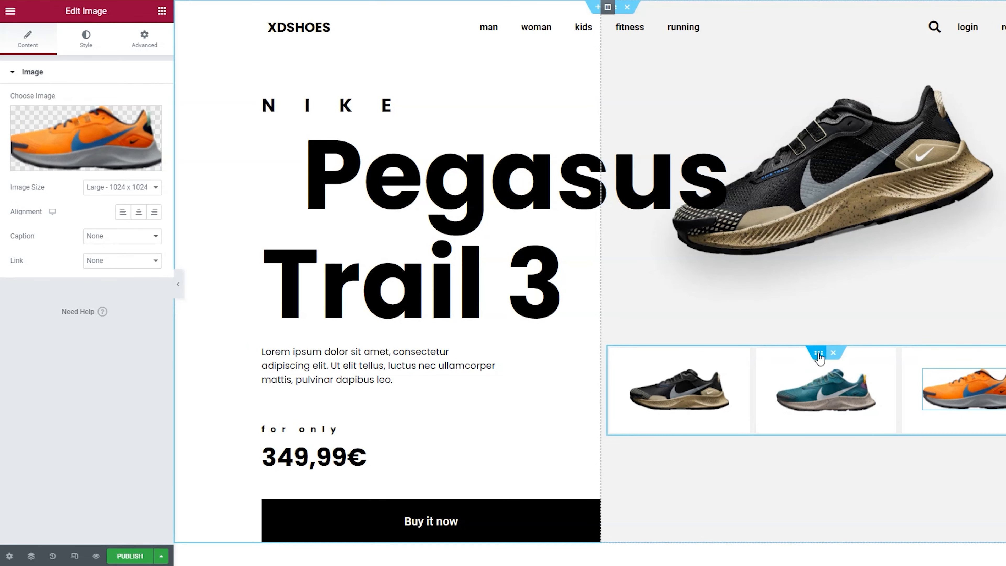
- Give the column of the black and gold shoe thumbnail a solid black border
{"action": "left_click", "coordinate": [818, 354]}
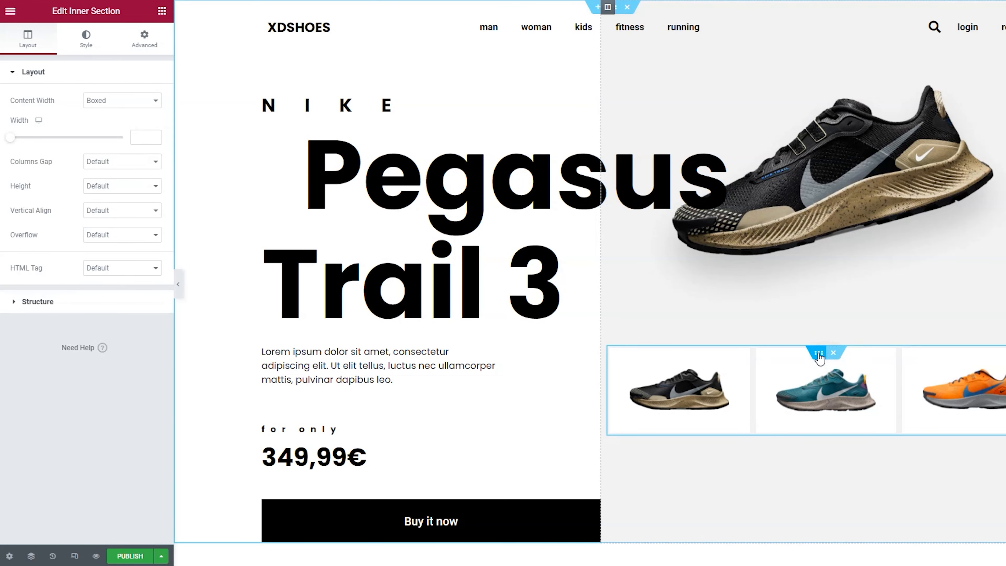
{"action": "scroll", "coordinate": [818, 356], "scroll_direction": "down", "scroll_amount": 1}
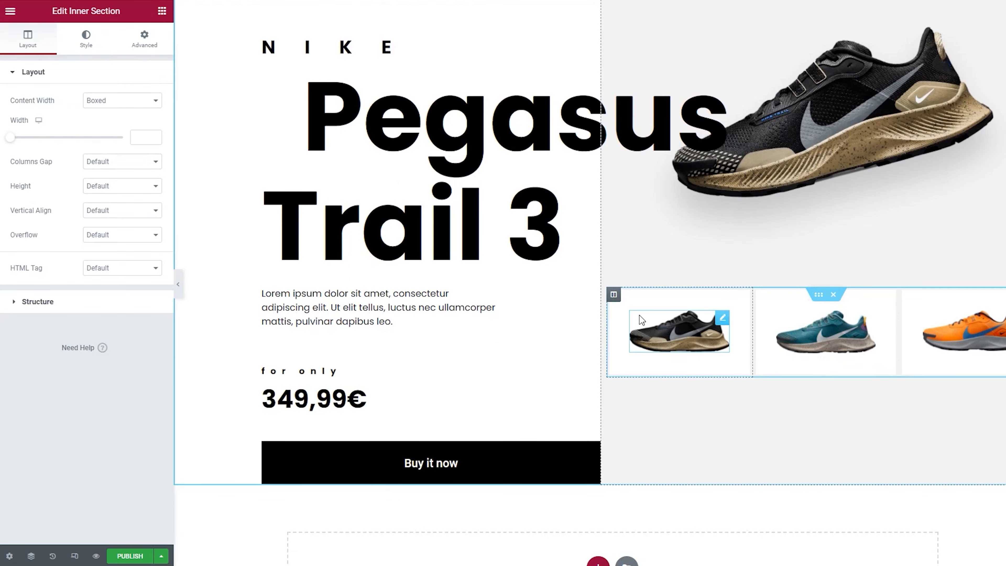
{"action": "left_click", "coordinate": [614, 295]}
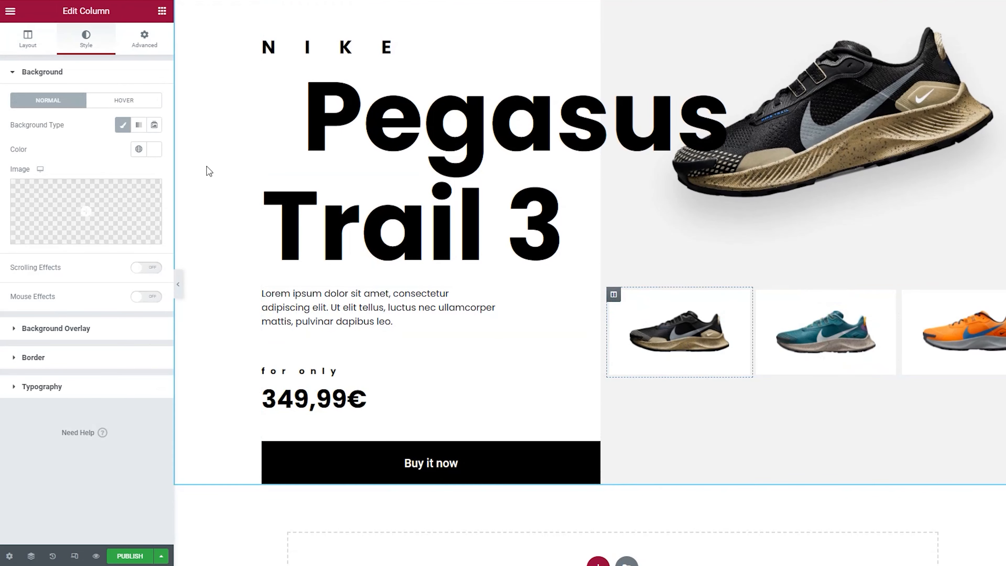
{"action": "left_click", "coordinate": [147, 43]}
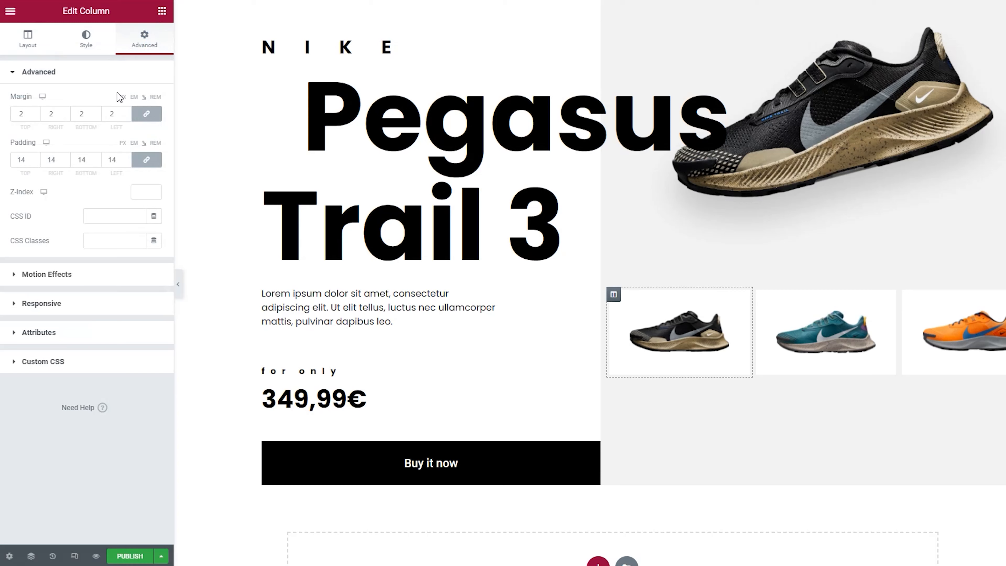
{"action": "left_click", "coordinate": [85, 42]}
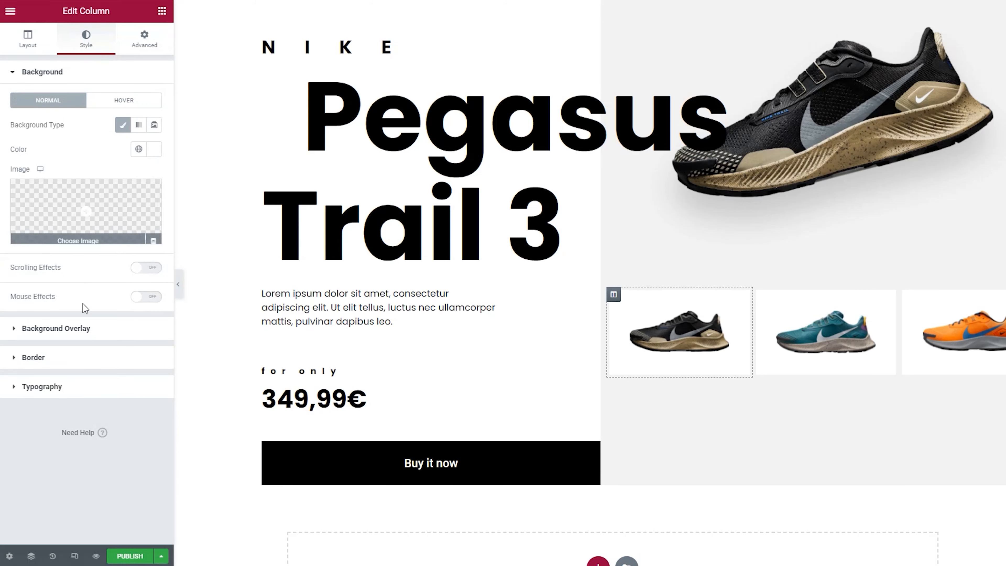
{"action": "left_click", "coordinate": [74, 358]}
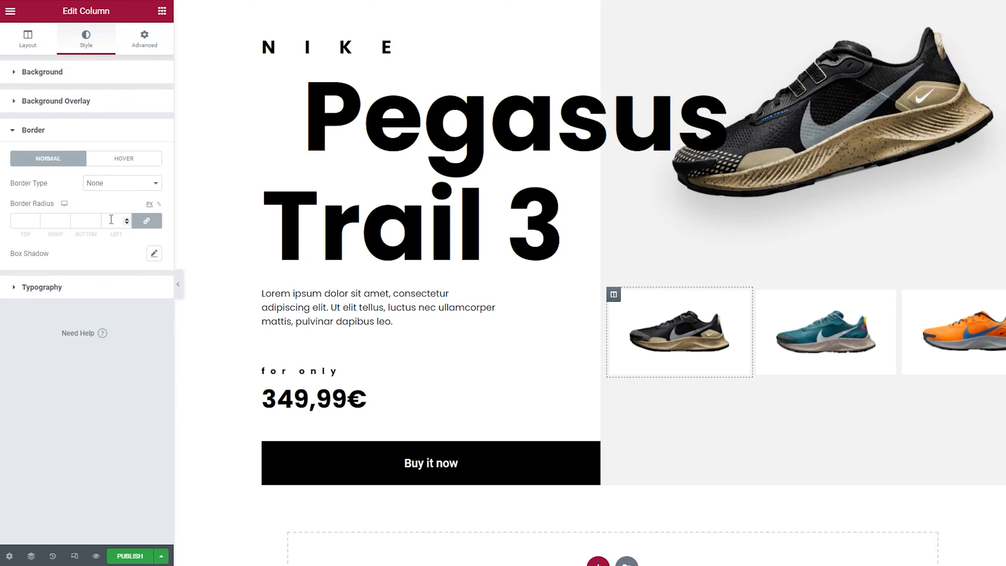
{"action": "left_click", "coordinate": [105, 183]}
{"action": "left_click", "coordinate": [110, 208]}
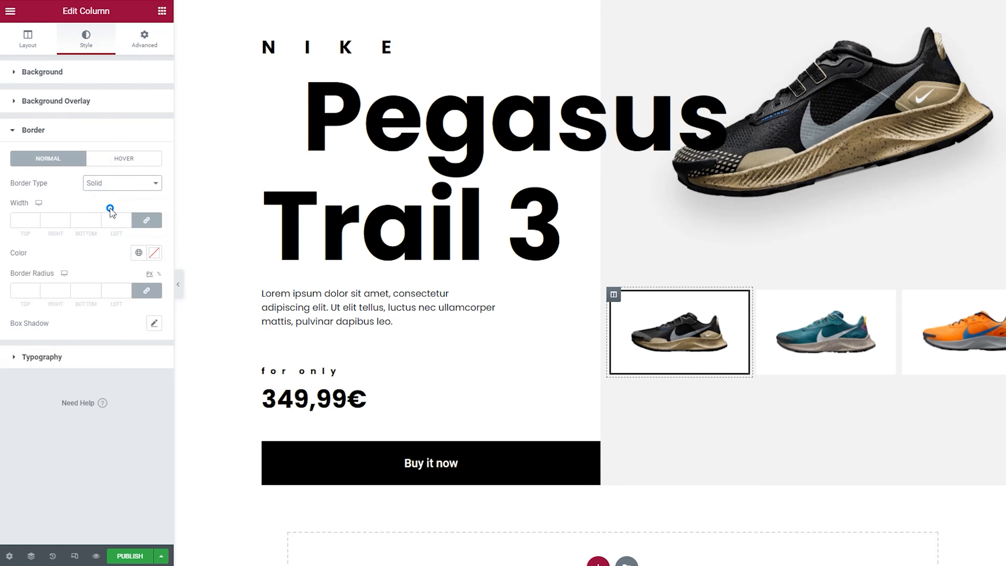
{"action": "left_click", "coordinate": [154, 252]}
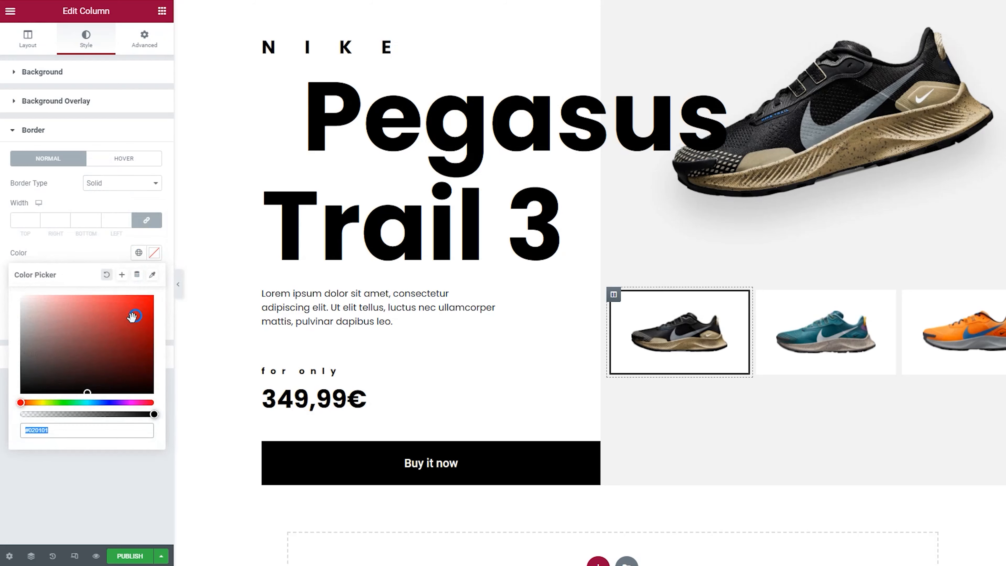
{"action": "left_click", "coordinate": [21, 392]}
{"action": "left_click", "coordinate": [98, 254]}
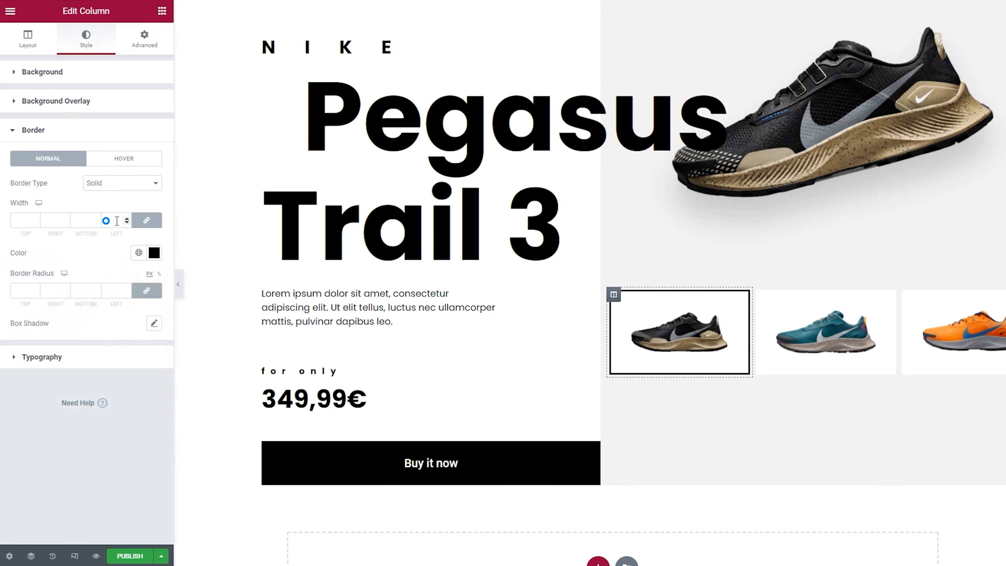
- Unlink the thumbnail's border widths, set only the bottom border to 4, and preview the page
{"action": "left_click", "coordinate": [147, 220]}
{"action": "left_click", "coordinate": [126, 219]}
{"action": "left_click", "coordinate": [97, 218]}
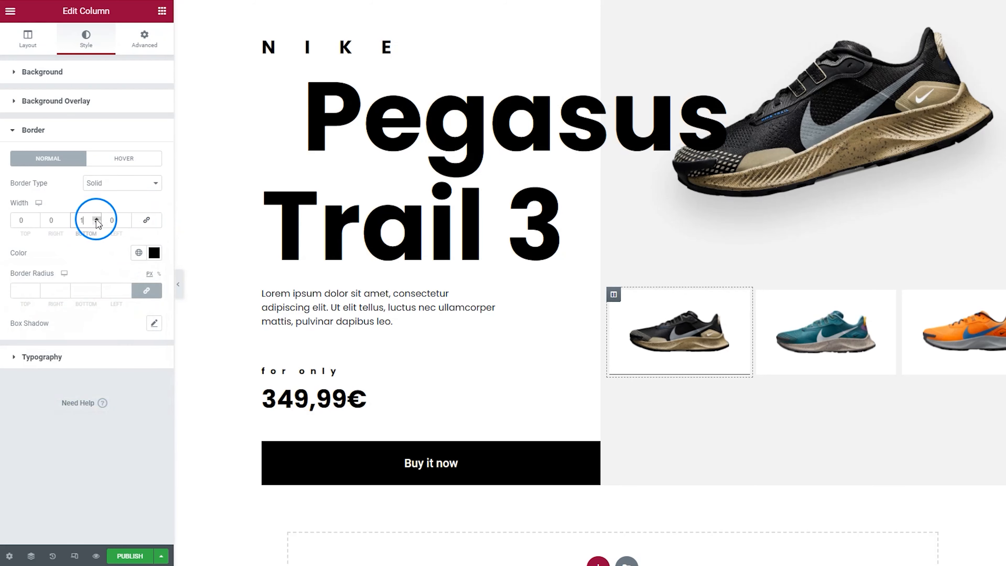
{"action": "left_click", "coordinate": [96, 219]}
{"action": "left_click", "coordinate": [97, 219]}
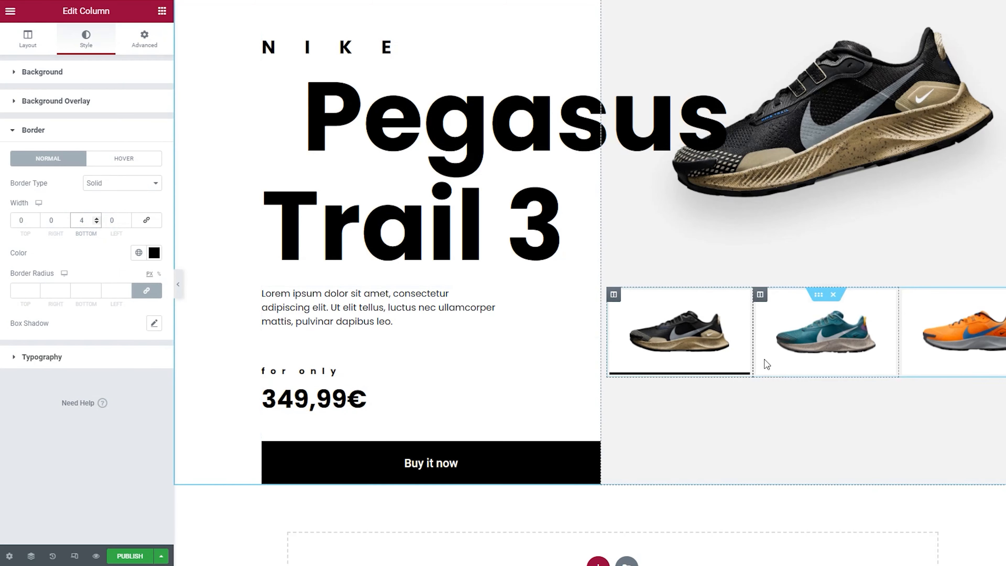
{"action": "left_click", "coordinate": [178, 284]}
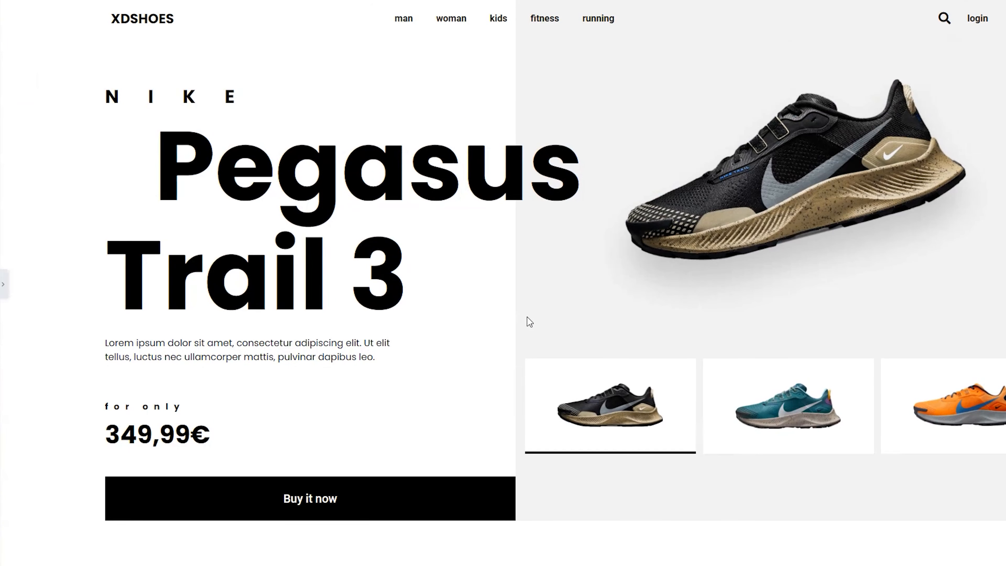
{"action": "left_click", "coordinate": [3, 284]}
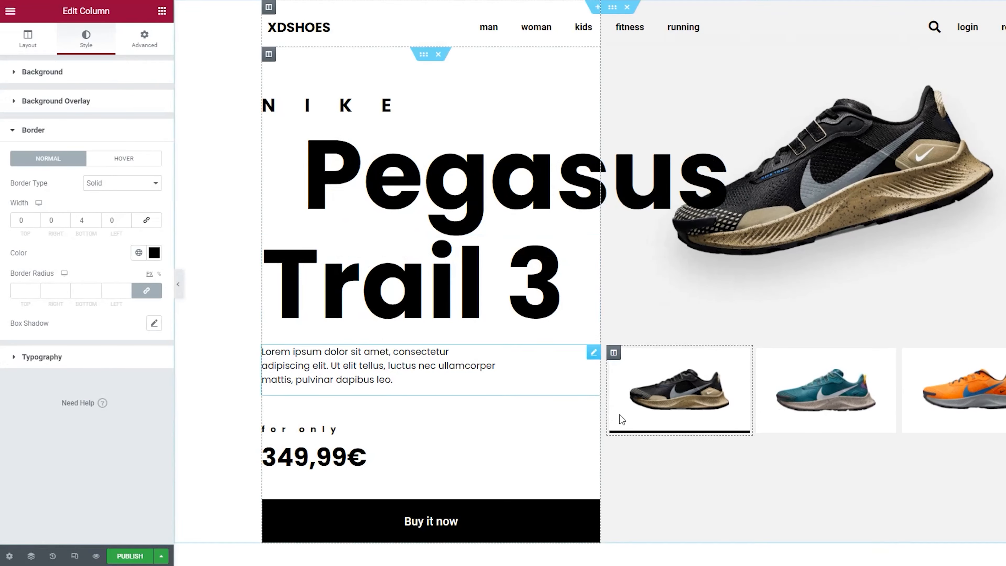
{"action": "scroll", "coordinate": [671, 419], "scroll_direction": "down", "scroll_amount": 3}
{"action": "scroll", "coordinate": [670, 419], "scroll_direction": "up", "scroll_amount": 4}
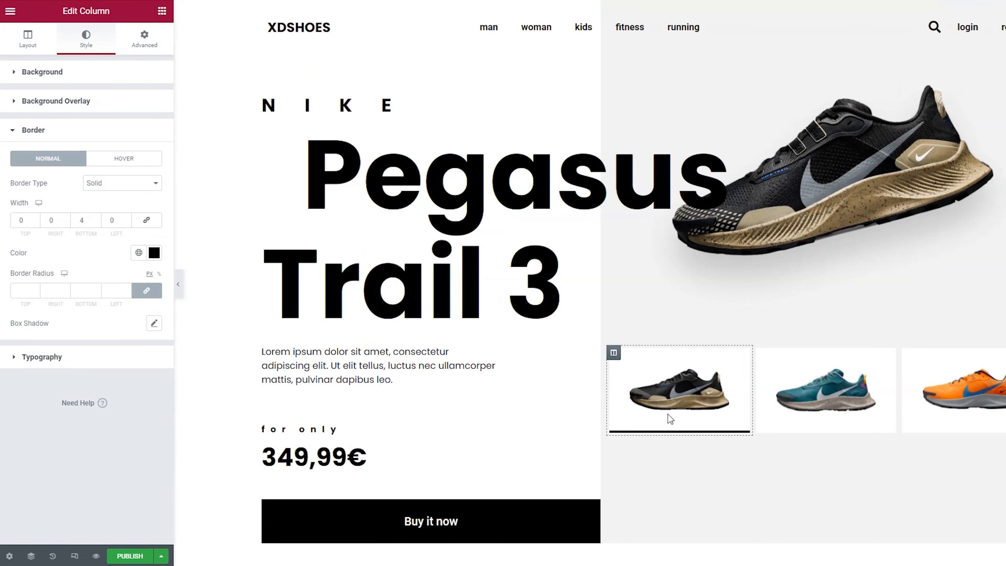
- Set the main section's height to Fit To Screen and its column position to Stretch
{"action": "left_click", "coordinate": [613, 7]}
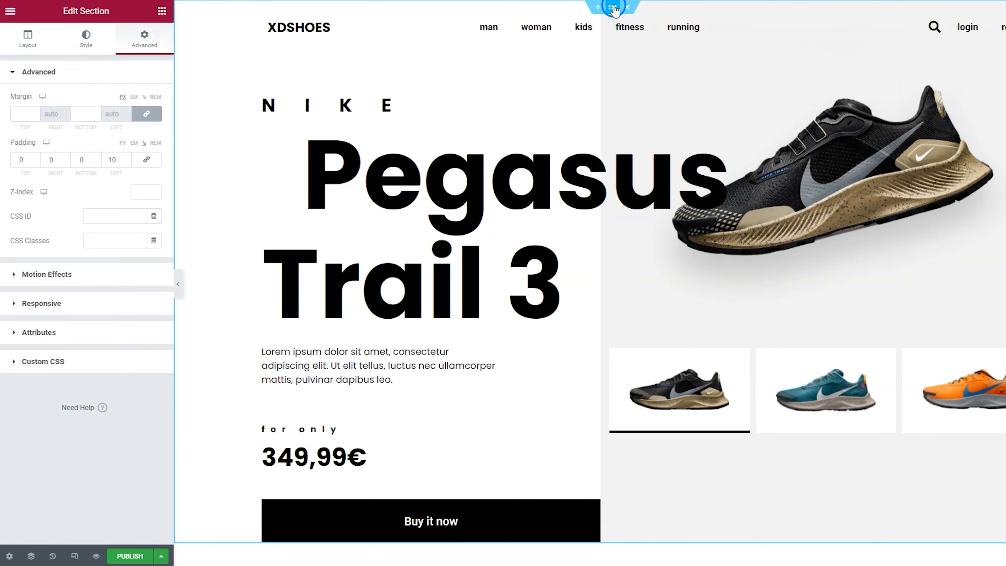
{"action": "left_click", "coordinate": [41, 38]}
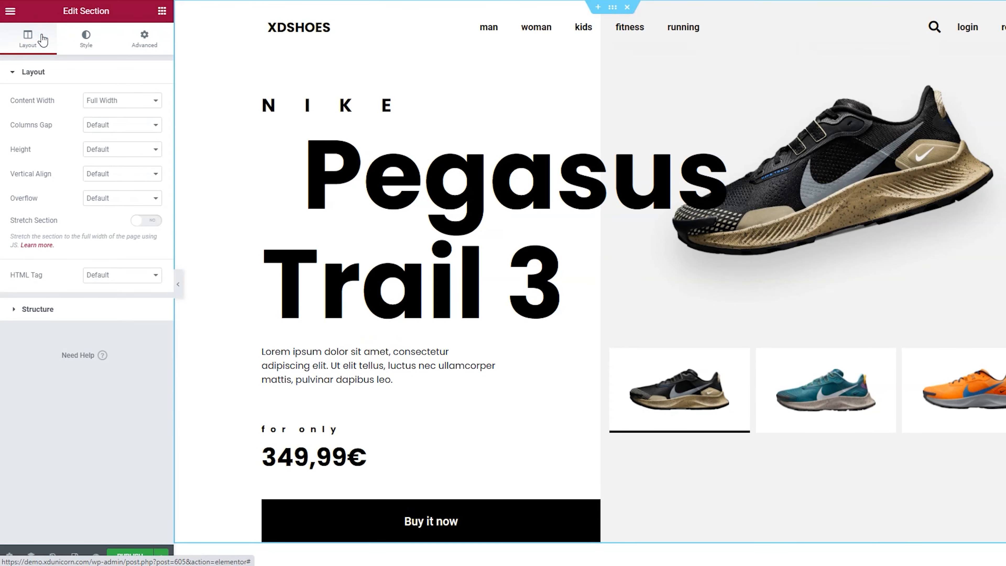
{"action": "left_click", "coordinate": [100, 150]}
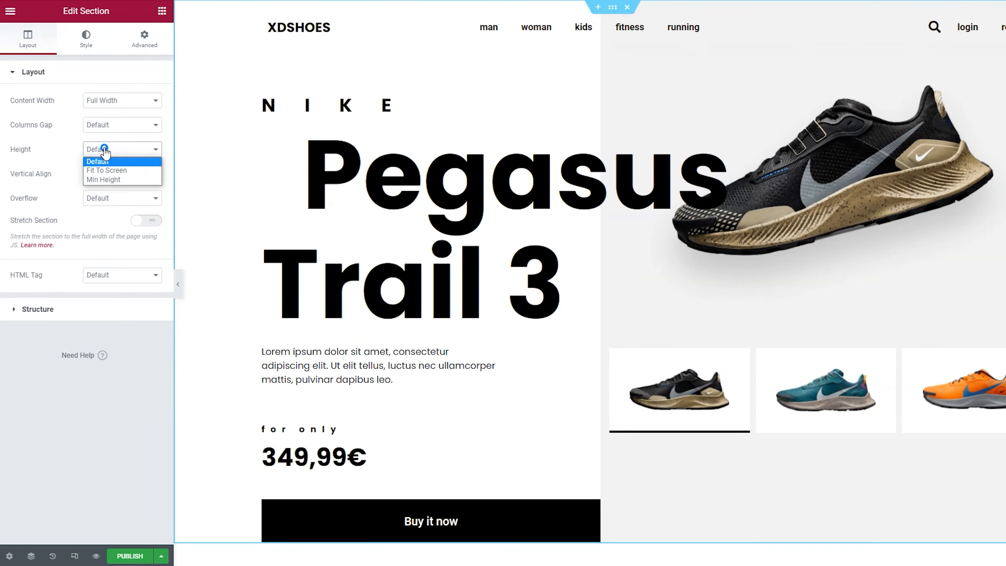
{"action": "left_click", "coordinate": [121, 170]}
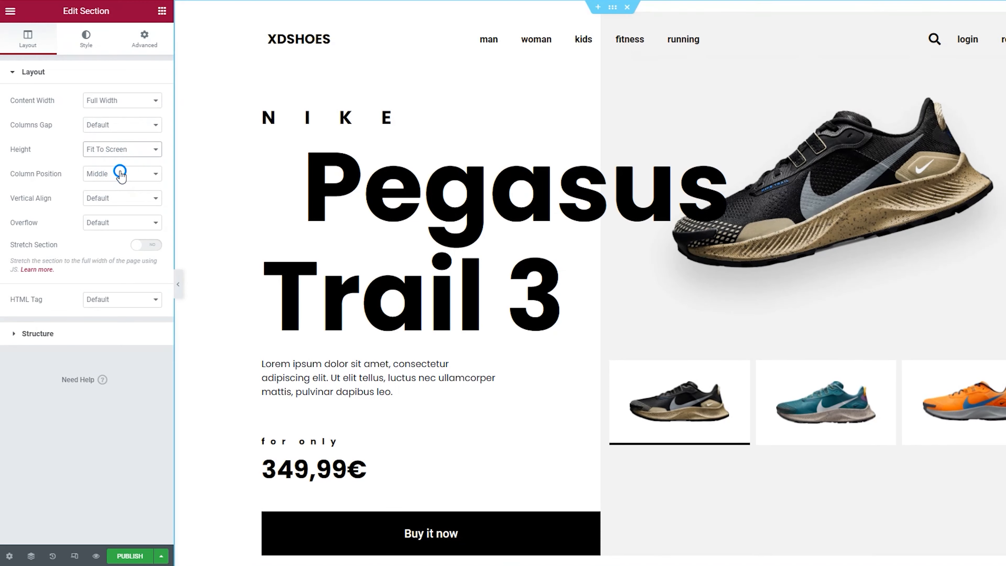
{"action": "left_click", "coordinate": [102, 174]}
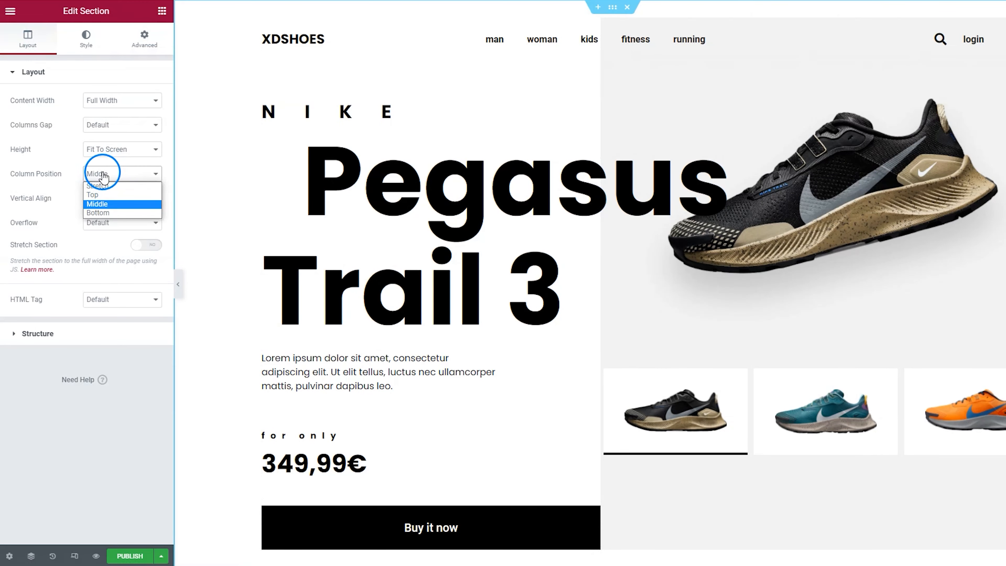
{"action": "left_click", "coordinate": [117, 186]}
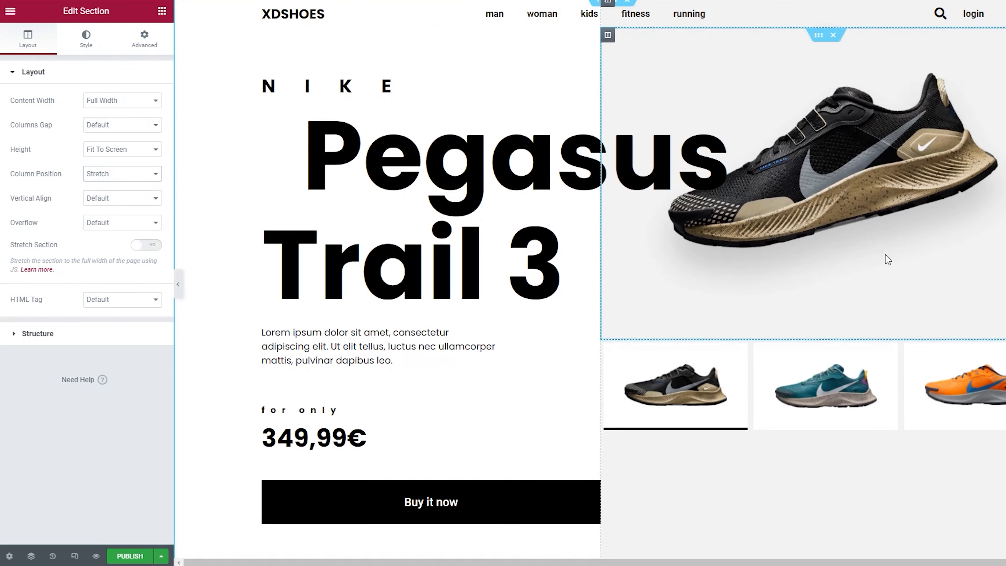
{"action": "scroll", "coordinate": [887, 258], "scroll_direction": "down", "scroll_amount": 3}
{"action": "scroll", "coordinate": [871, 285], "scroll_direction": "up", "scroll_amount": 1}
{"action": "scroll", "coordinate": [874, 265], "scroll_direction": "up", "scroll_amount": 1}
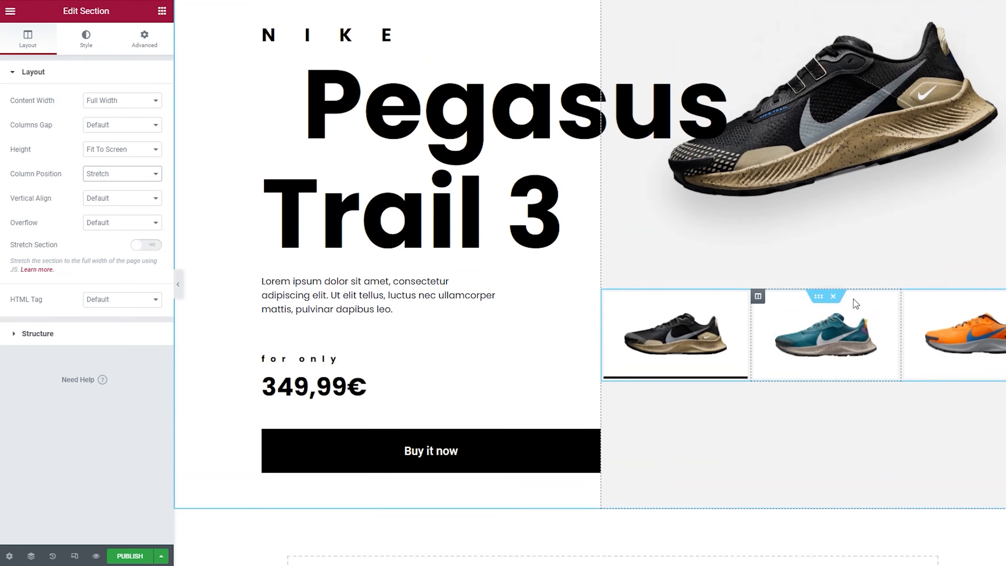
- Unlink the padding of the thumbnail row's inner section, set its left padding to 8%, and preview the page
{"action": "left_click", "coordinate": [818, 297]}
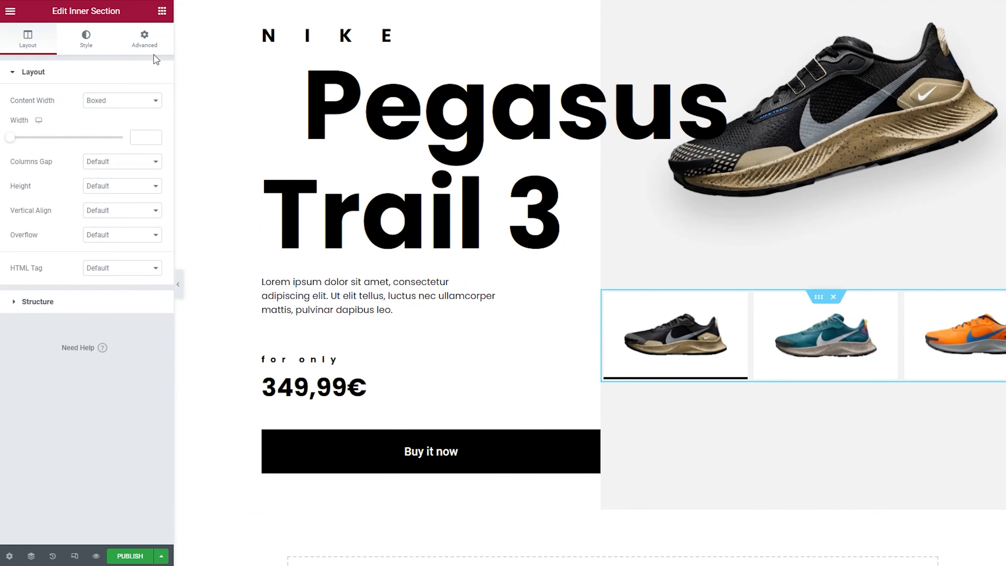
{"action": "left_click", "coordinate": [151, 43]}
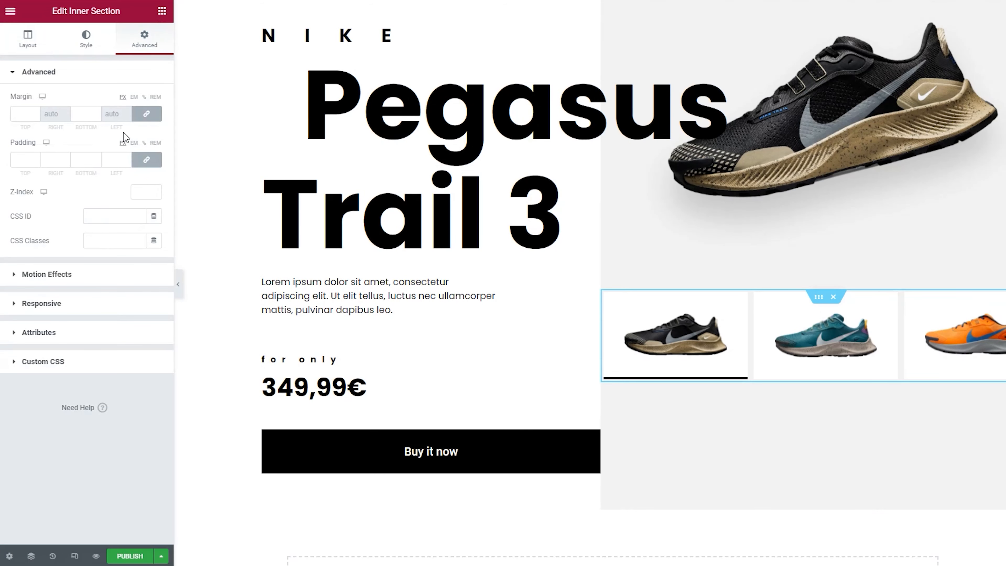
{"action": "left_click", "coordinate": [154, 160]}
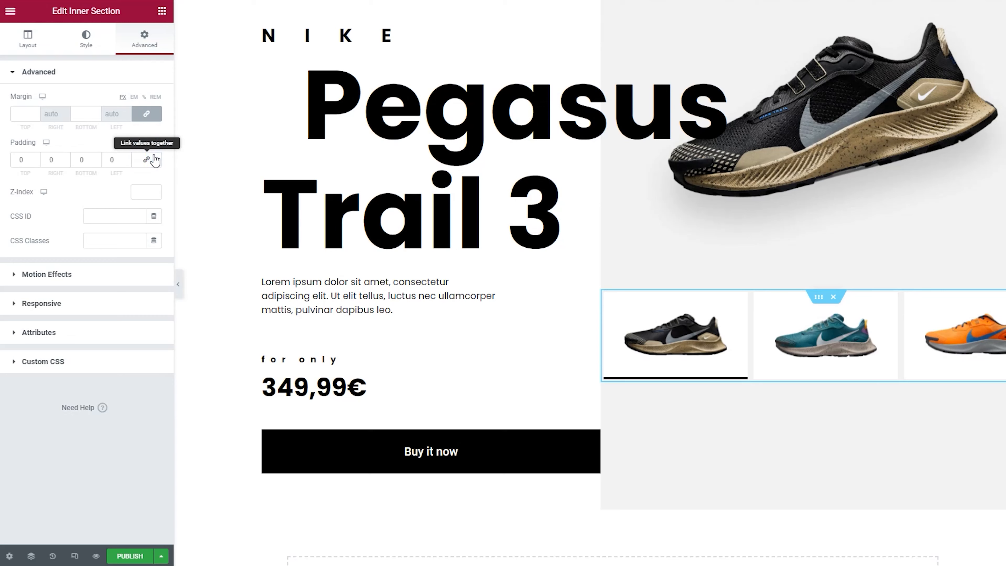
{"action": "left_click", "coordinate": [127, 158]}
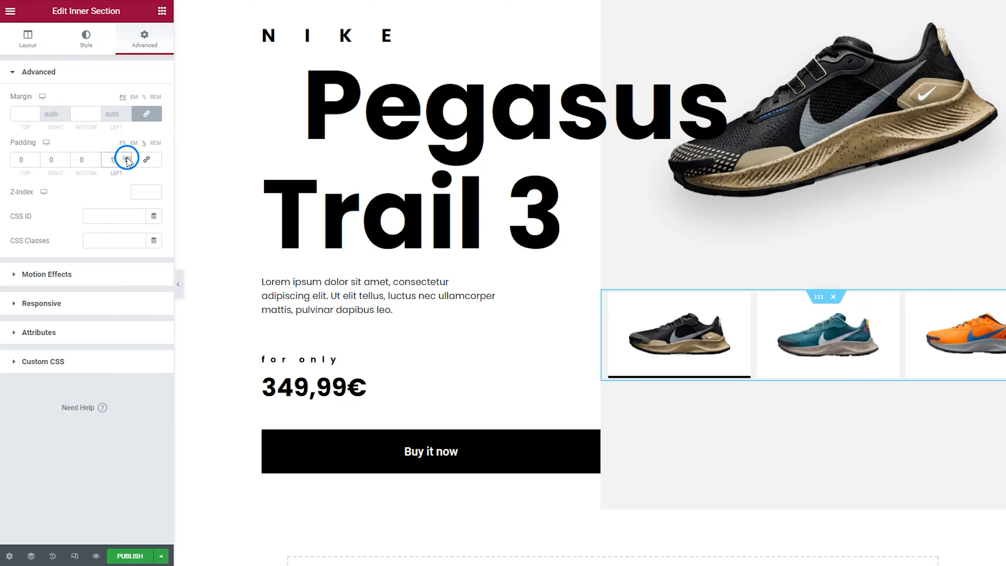
{"action": "left_click", "coordinate": [127, 158]}
{"action": "left_click", "coordinate": [127, 158]}
{"action": "left_click", "coordinate": [127, 158]}
{"action": "left_click", "coordinate": [127, 158]}
{"action": "left_click", "coordinate": [127, 159]}
{"action": "left_click", "coordinate": [127, 159]}
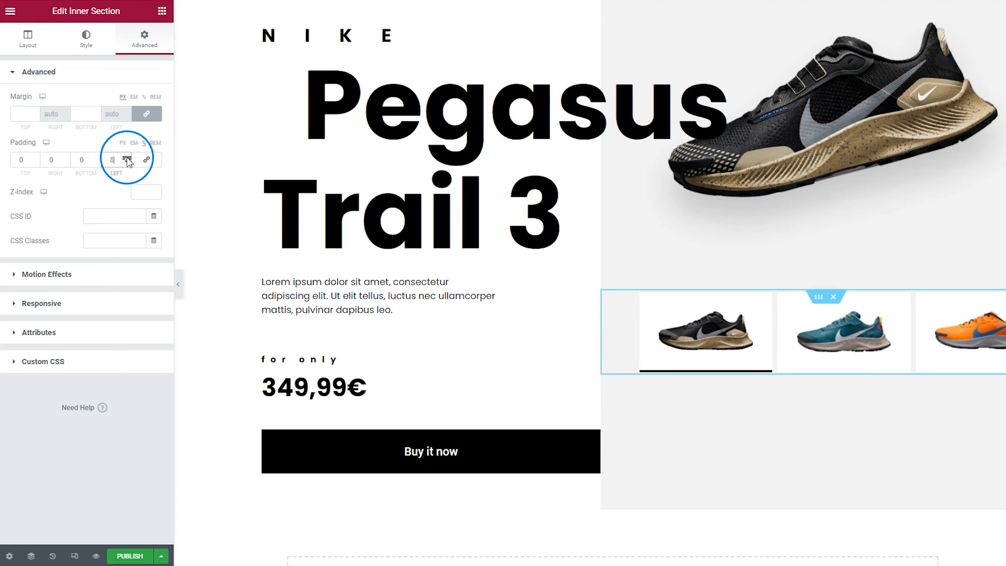
{"action": "left_click", "coordinate": [127, 159]}
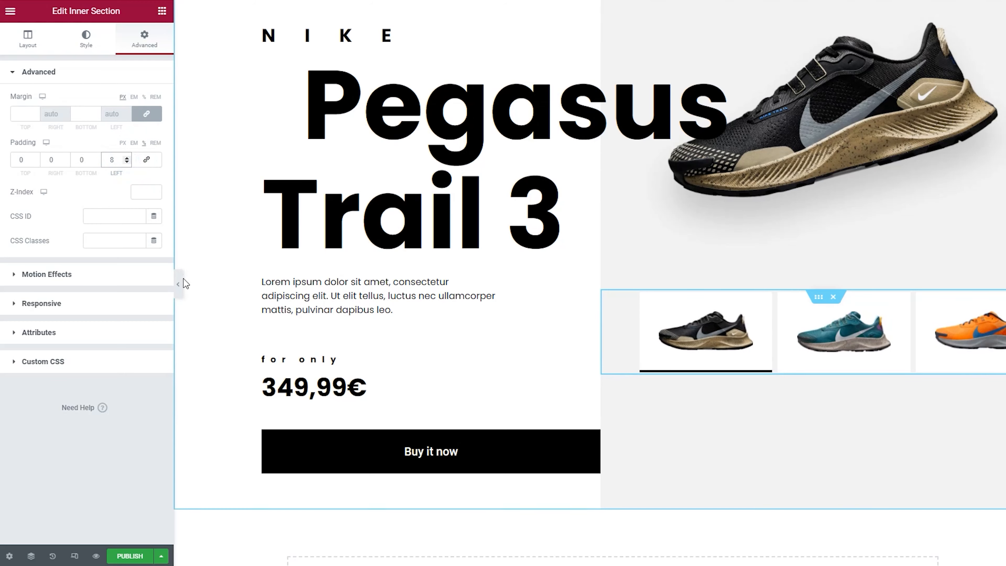
{"action": "left_click", "coordinate": [178, 284]}
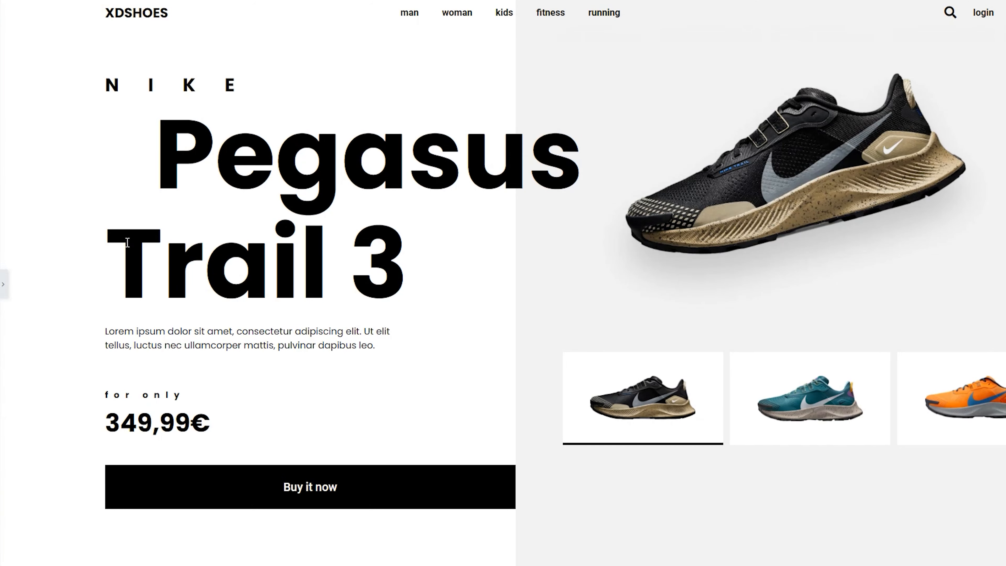
{"action": "left_click", "coordinate": [4, 285]}
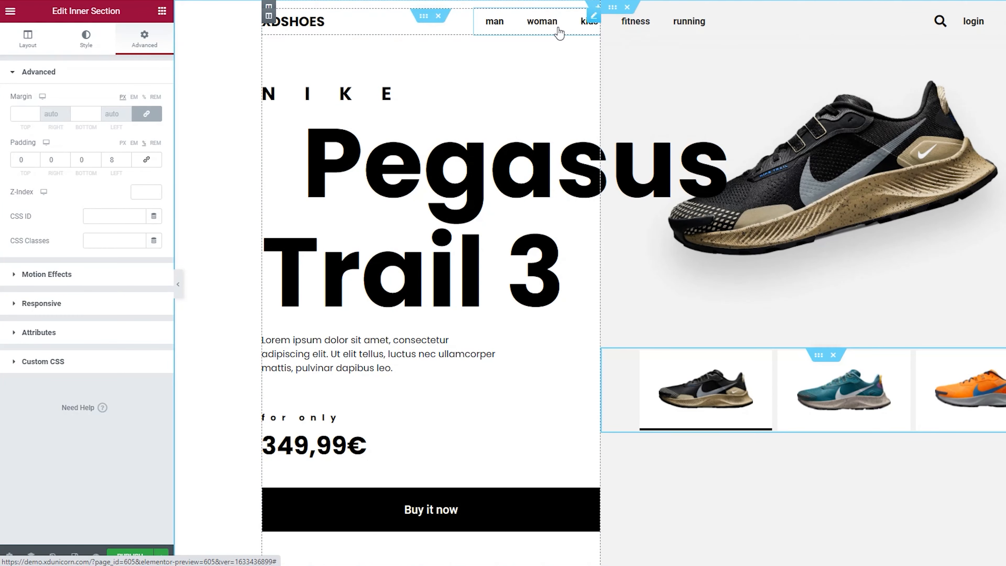
- Unlink the margins of the inner section holding the XDSHOES logo and menu, and set its top margin to 5%
{"action": "left_click", "coordinate": [424, 17]}
{"action": "left_click", "coordinate": [146, 38]}
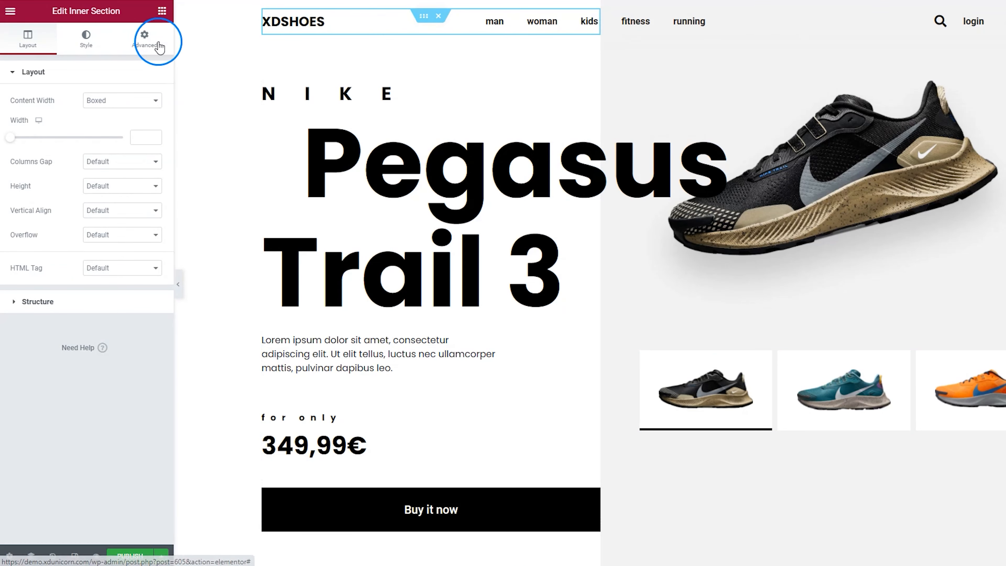
{"action": "left_click", "coordinate": [143, 97]}
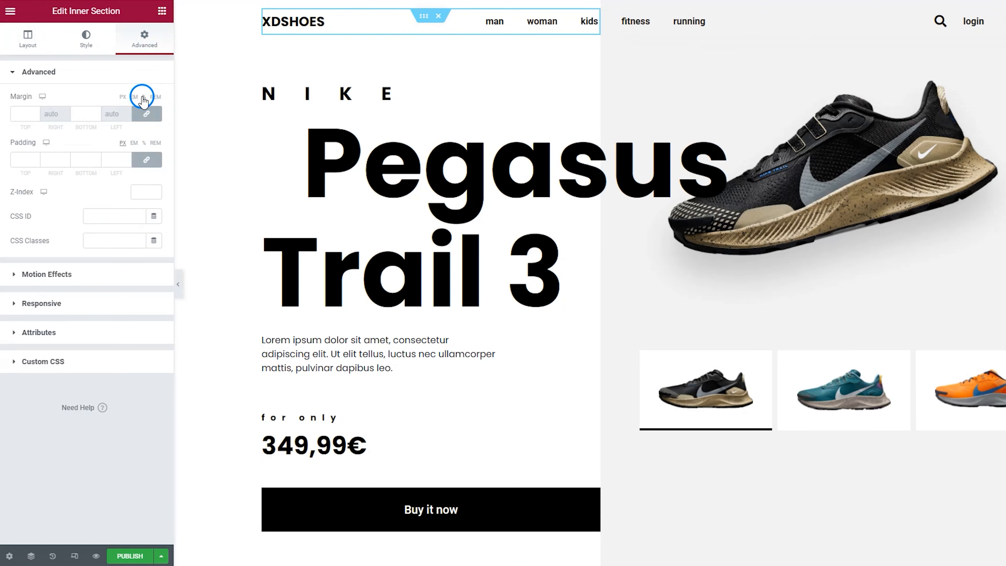
{"action": "left_click", "coordinate": [149, 111]}
{"action": "left_click", "coordinate": [36, 112]}
{"action": "left_click", "coordinate": [37, 111]}
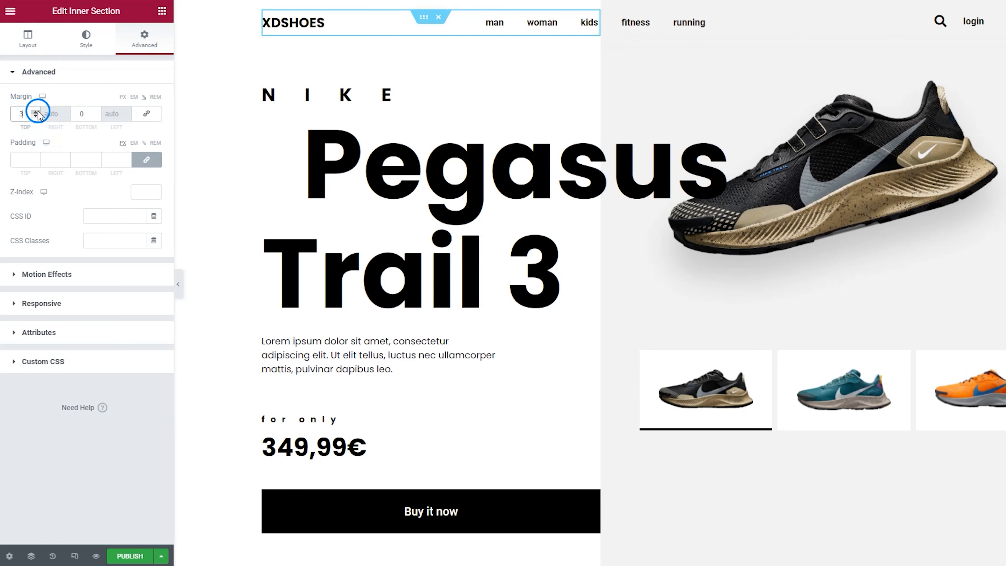
{"action": "left_click", "coordinate": [36, 111]}
{"action": "left_click", "coordinate": [36, 112]}
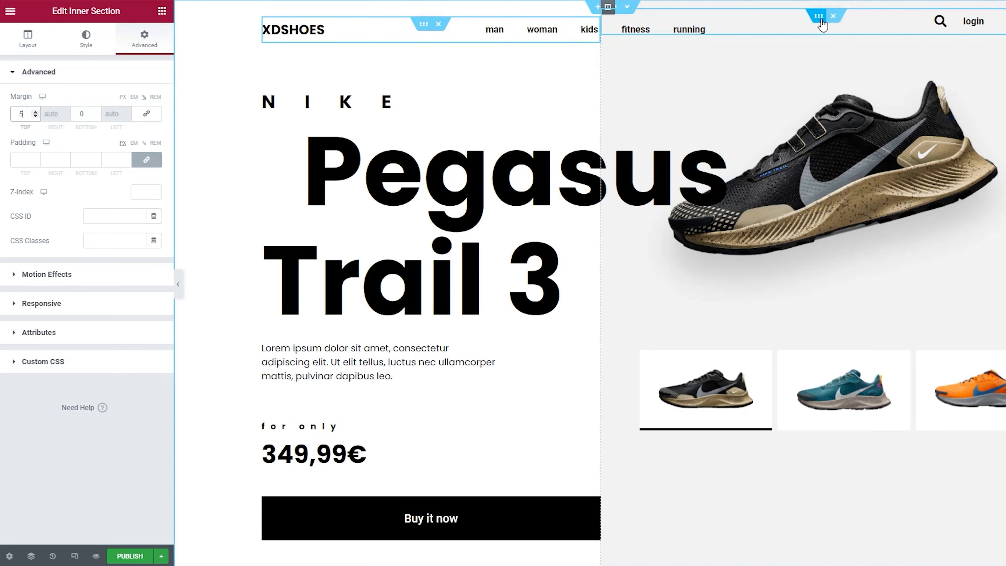
- Unlink the margins of the inner section holding the search icon and login link, set its top margin to 4%, and preview the page
{"action": "left_click", "coordinate": [819, 18]}
{"action": "left_click", "coordinate": [157, 44]}
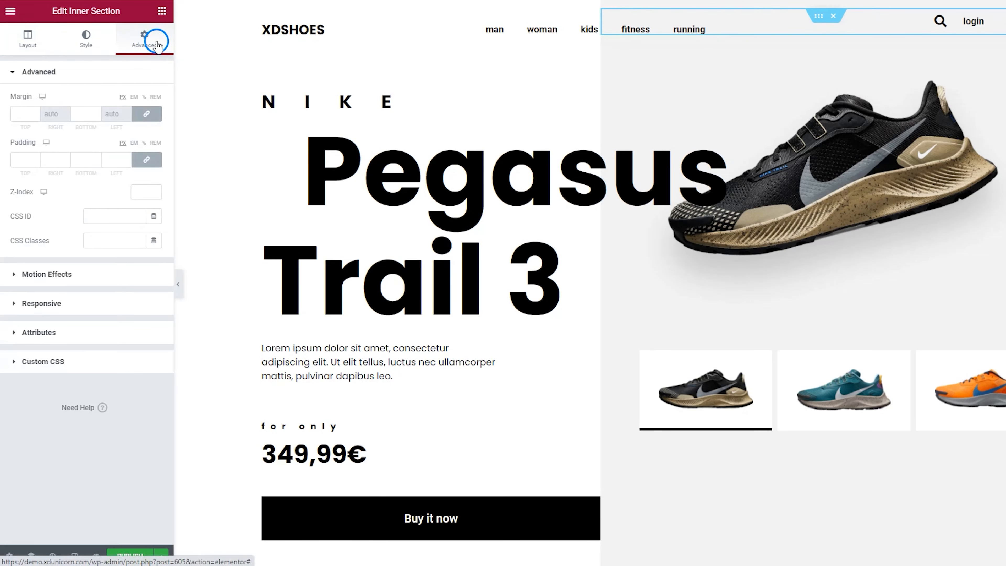
{"action": "left_click", "coordinate": [147, 115]}
{"action": "left_click", "coordinate": [35, 114]}
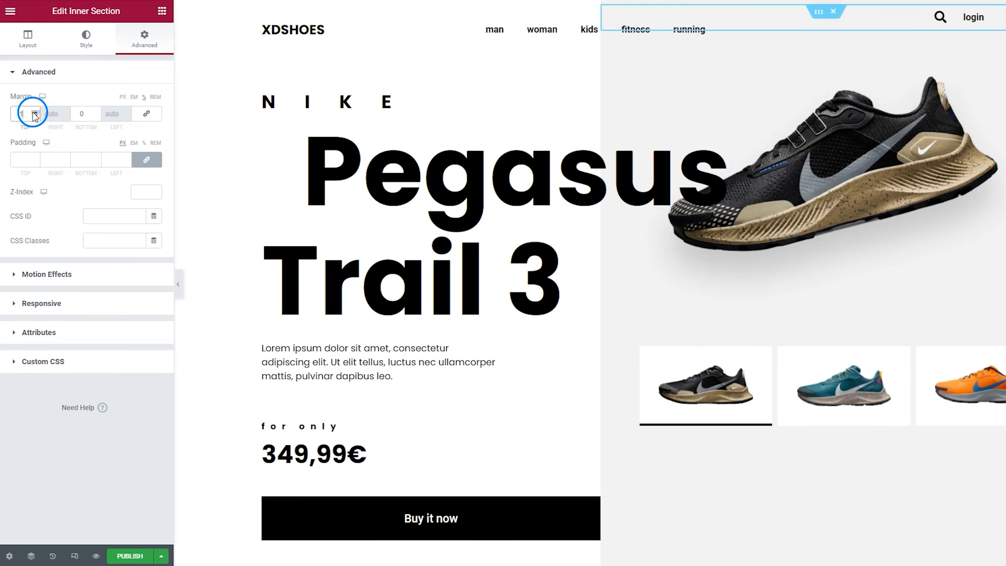
{"action": "left_click", "coordinate": [35, 114]}
{"action": "left_click", "coordinate": [35, 114]}
{"action": "left_click", "coordinate": [35, 113]}
{"action": "left_click", "coordinate": [35, 114]}
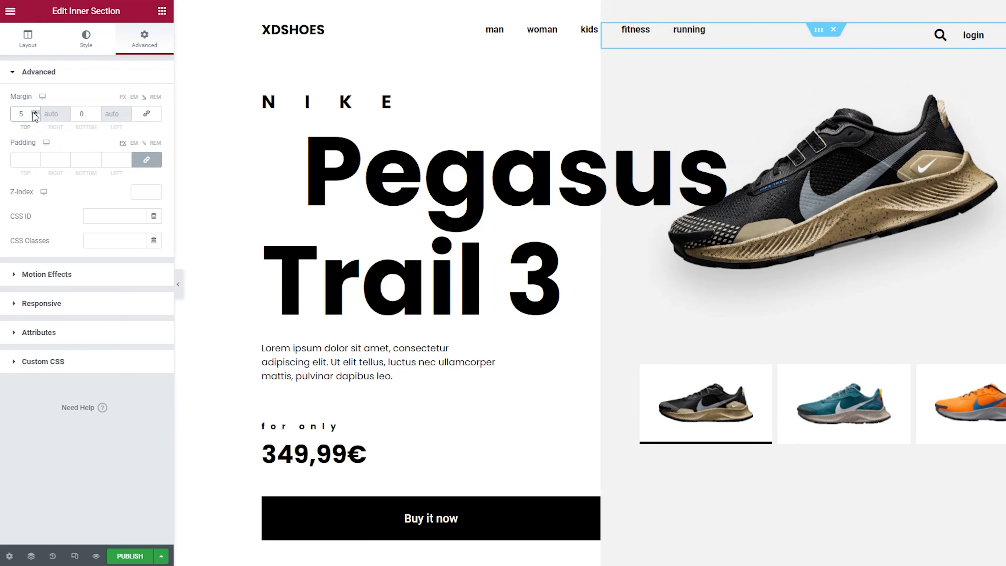
{"action": "left_click", "coordinate": [35, 116]}
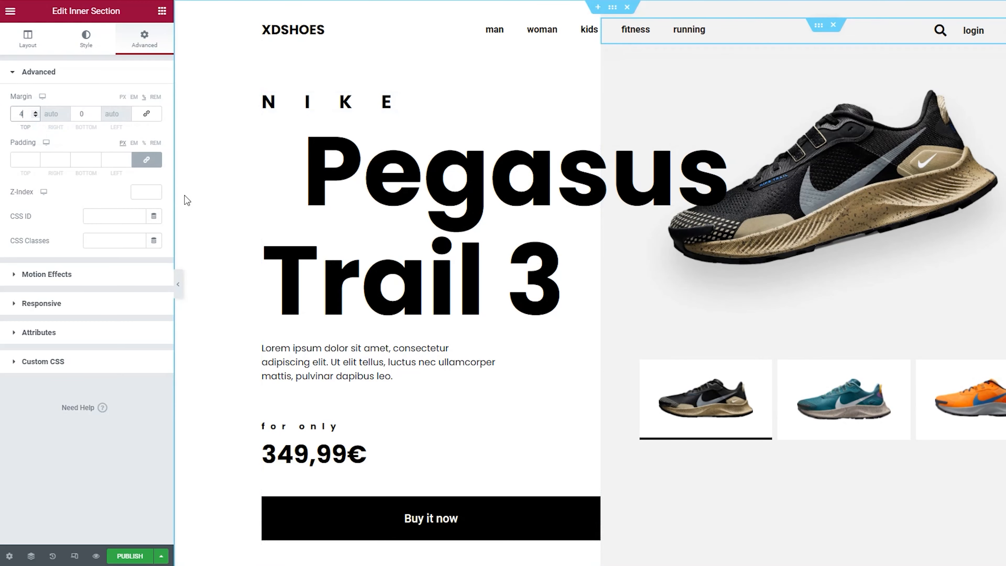
{"action": "left_click", "coordinate": [177, 283]}
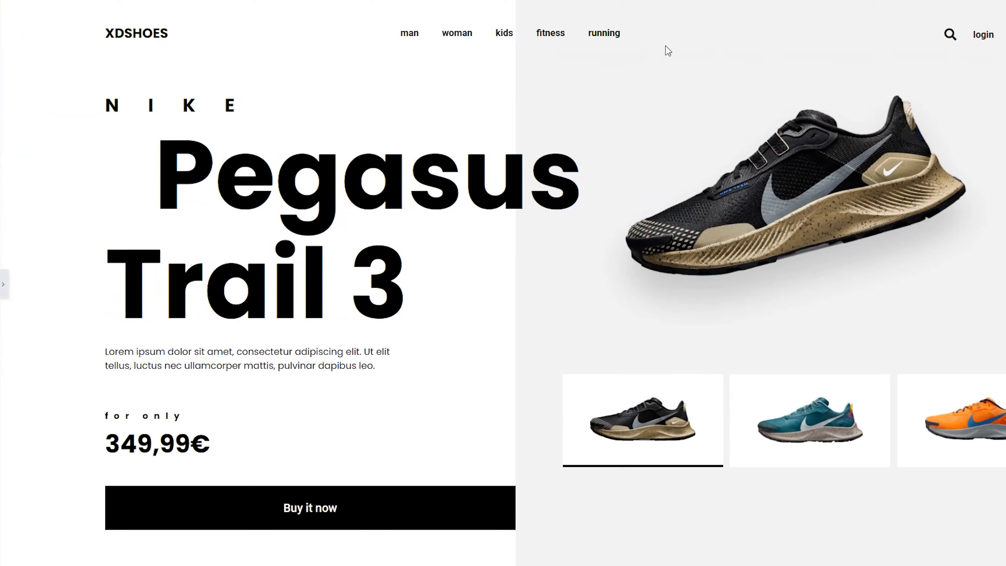
{"action": "left_click", "coordinate": [3, 284]}
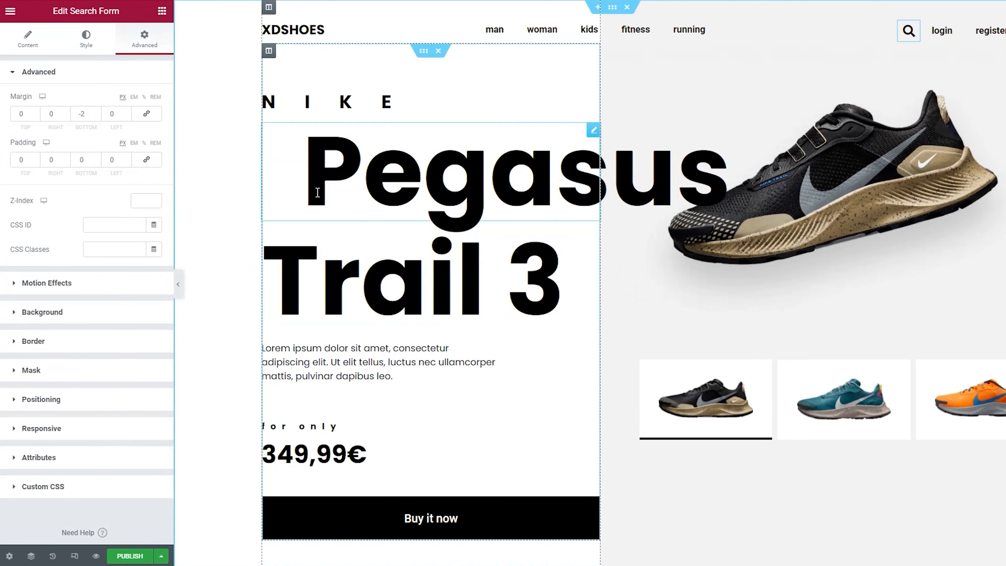
- Switch the responsive preview to tablet and open the main section's margin and padding settings
{"action": "left_click", "coordinate": [74, 556]}
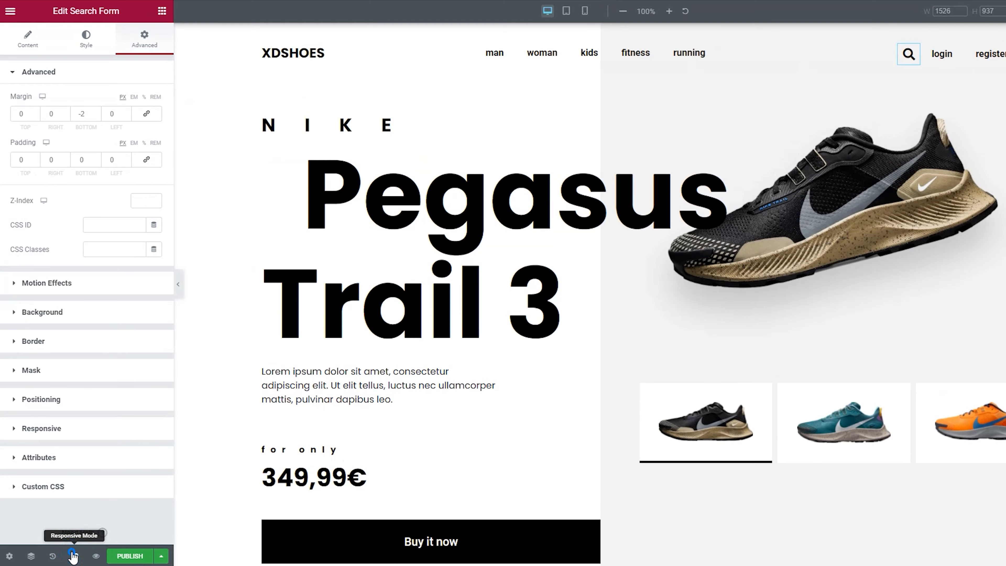
{"action": "left_click", "coordinate": [567, 12]}
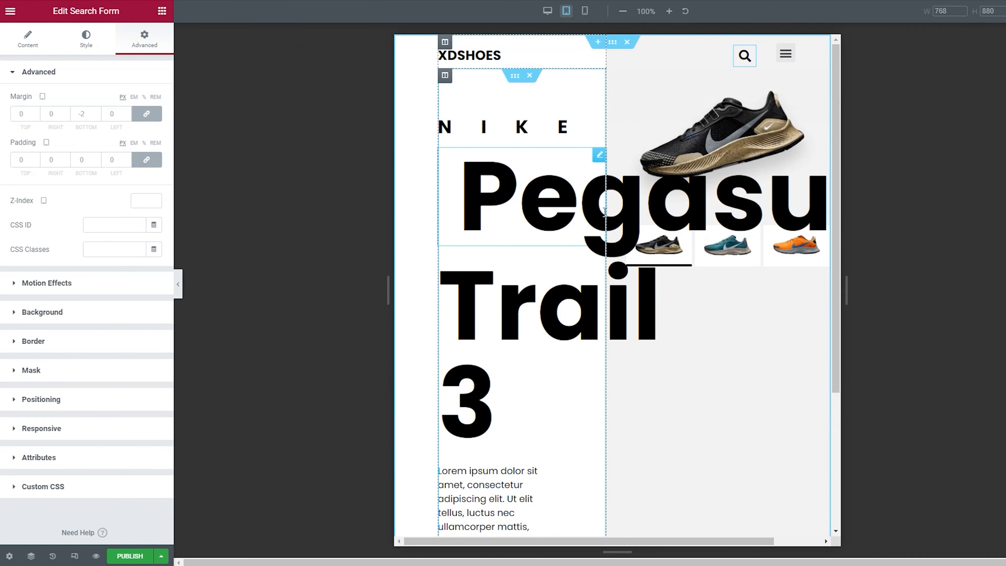
{"action": "left_click", "coordinate": [612, 42]}
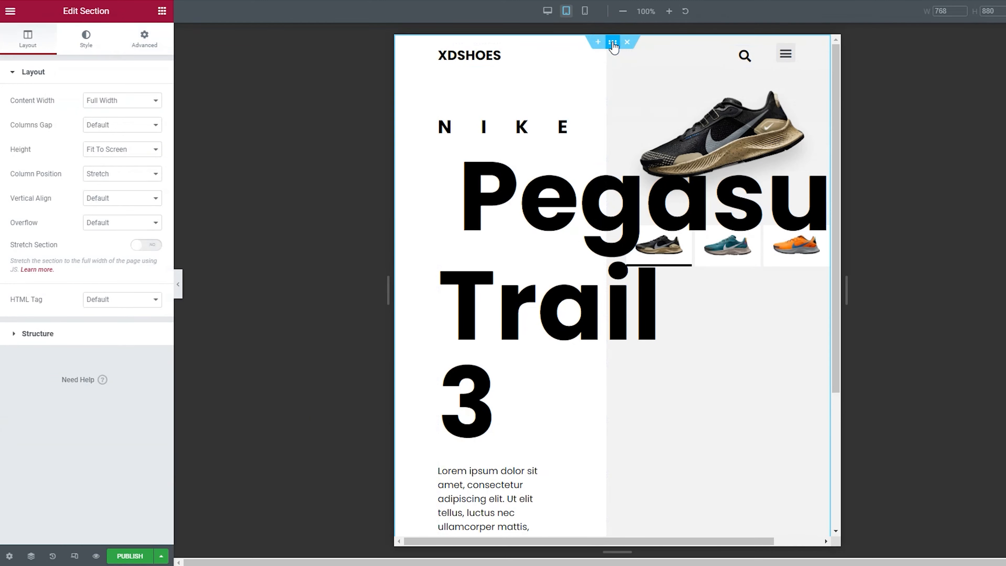
{"action": "left_click", "coordinate": [155, 44]}
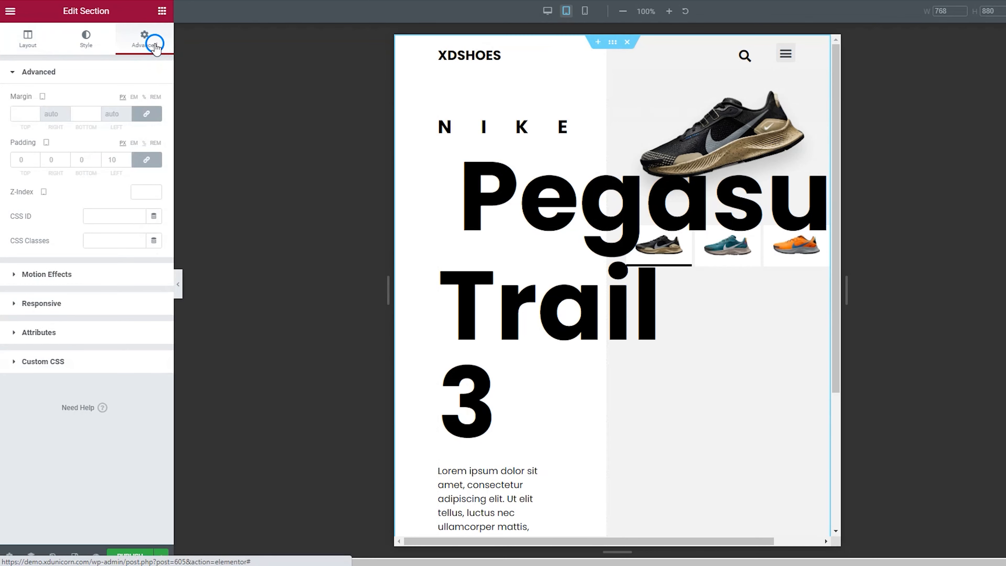
- Unlink the main section's tablet padding and set it to 5% on the left and 0 on the other sides
{"action": "left_click", "coordinate": [118, 158]}
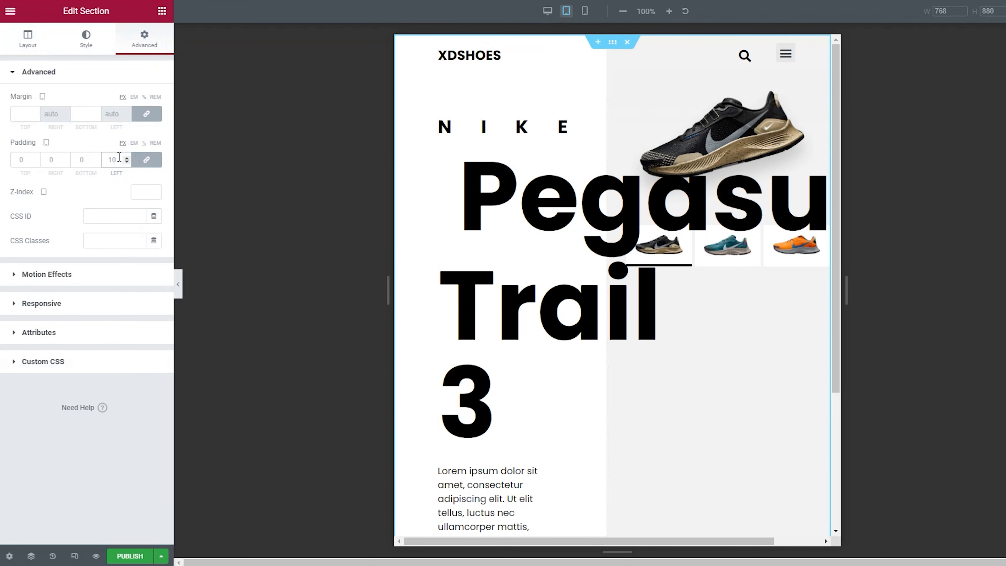
{"action": "left_click", "coordinate": [110, 158]}
{"action": "type", "text": "5"}
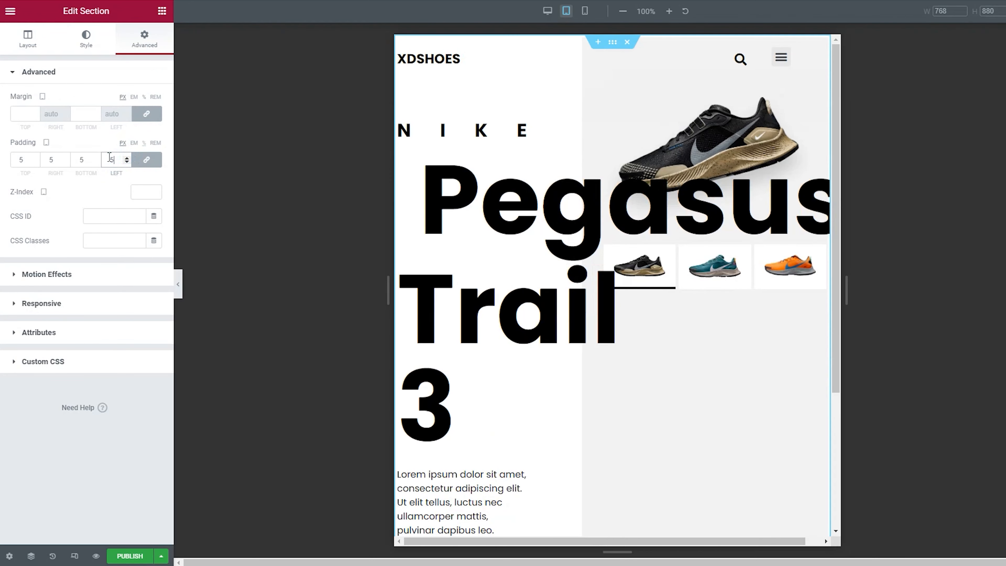
{"action": "left_click", "coordinate": [144, 143]}
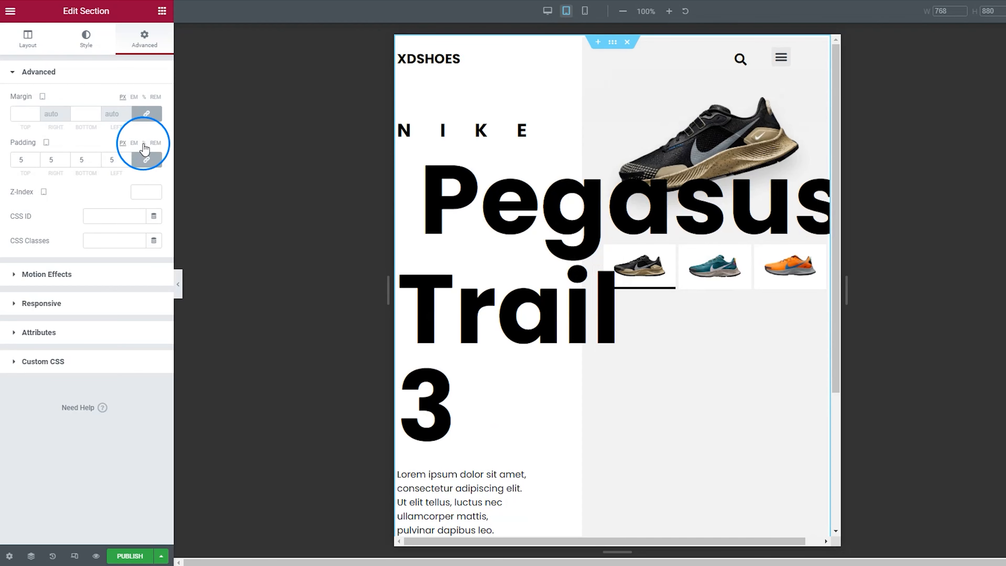
{"action": "left_click", "coordinate": [115, 159]}
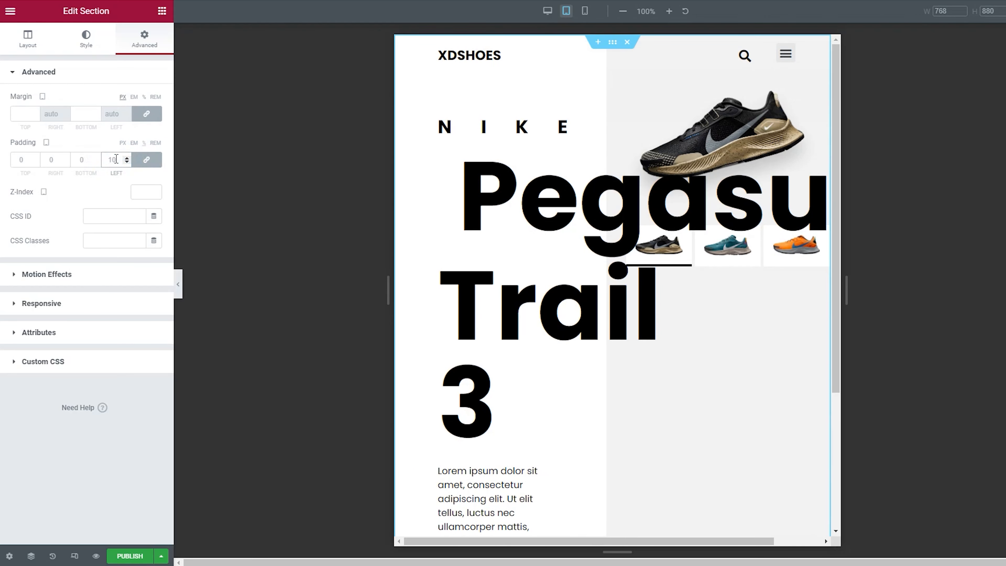
{"action": "type", "text": "5"}
{"action": "double_click", "coordinate": [112, 160]}
{"action": "type", "text": "0"}
{"action": "left_click", "coordinate": [136, 161]}
{"action": "left_click", "coordinate": [114, 159]}
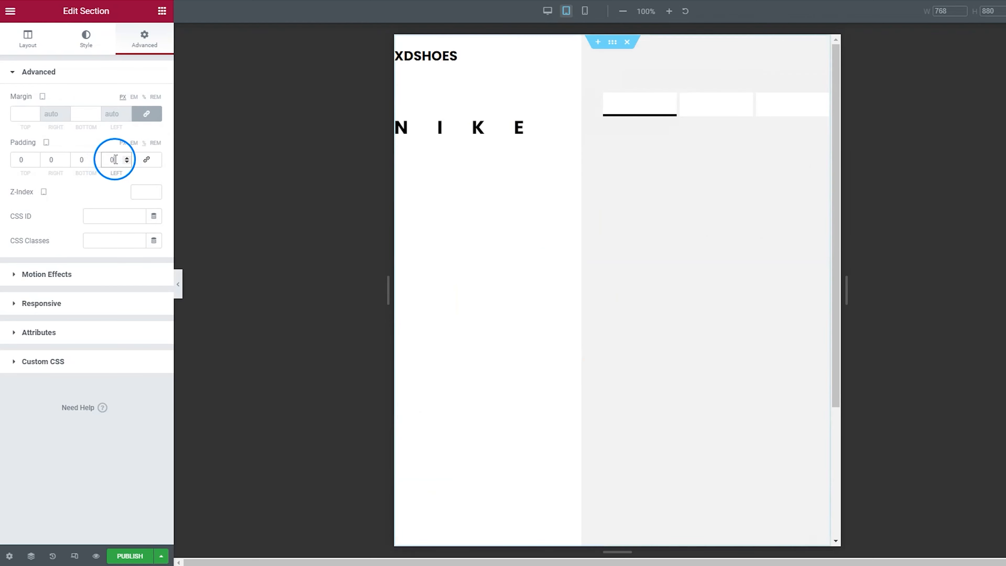
{"action": "key", "text": "BackSpace"}
{"action": "type", "text": "5"}
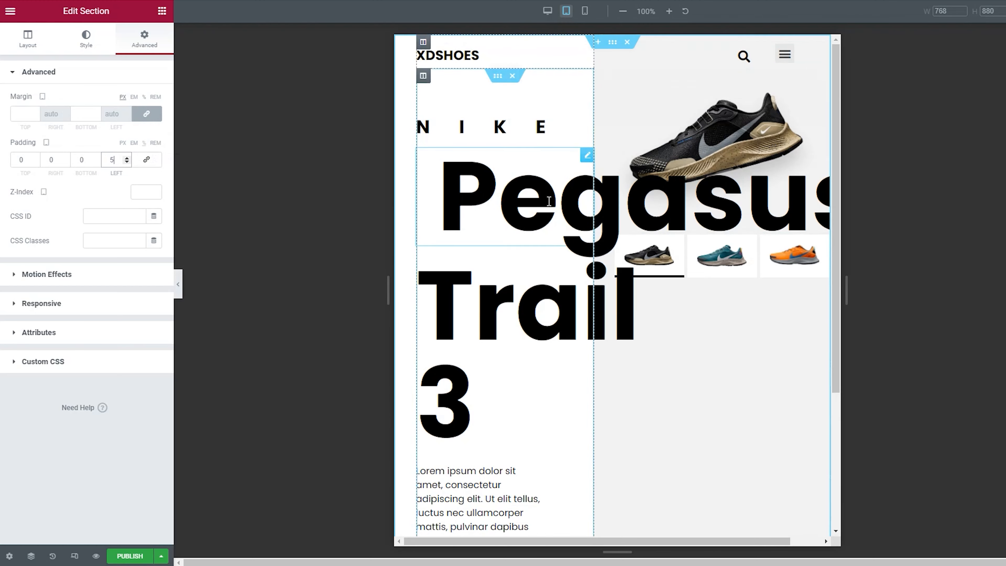
- Reduce the Pegasus heading's tablet font size to 69 px
{"action": "left_click", "coordinate": [586, 155]}
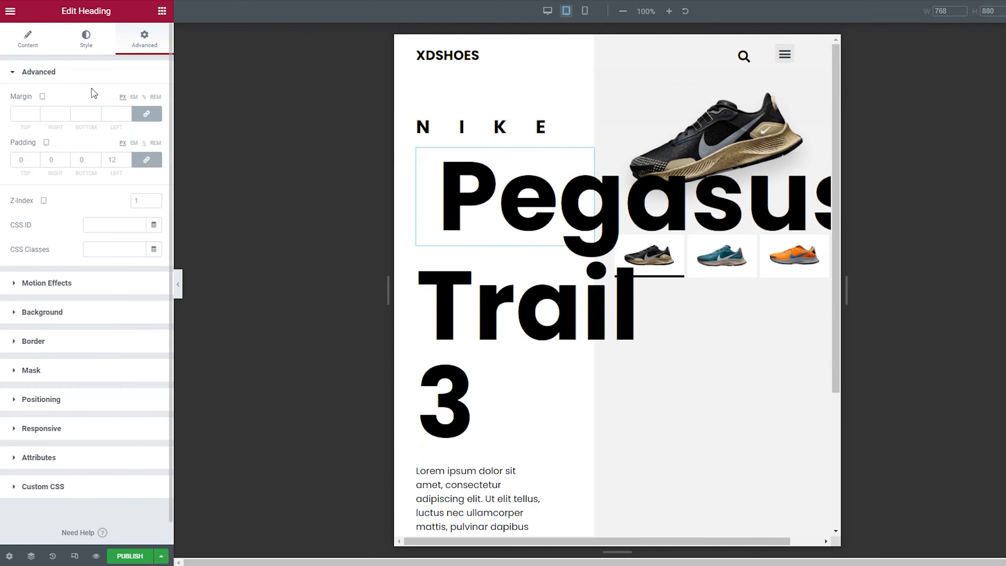
{"action": "left_click", "coordinate": [87, 42]}
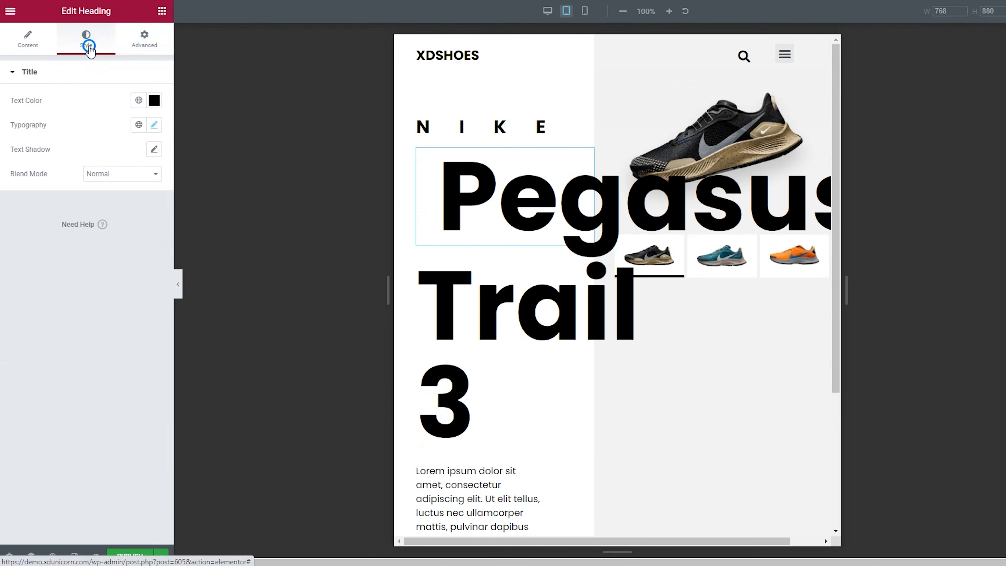
{"action": "left_click", "coordinate": [154, 124]}
{"action": "left_click_drag", "start_coordinate": [100, 220], "coordinate": [51, 227]}
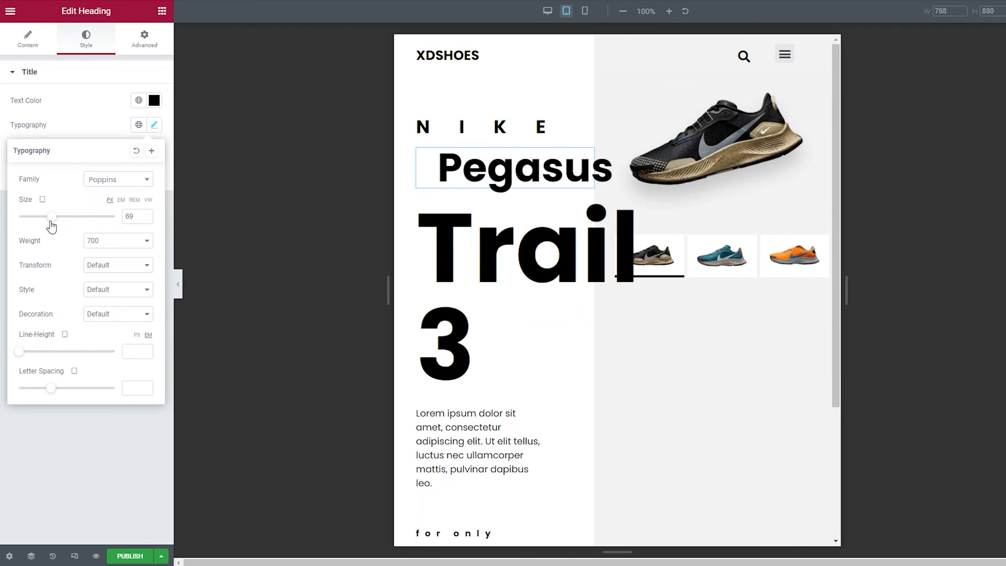
- Copy the Pegasus heading and paste its style onto the Trail 3 heading
{"action": "left_click", "coordinate": [443, 260]}
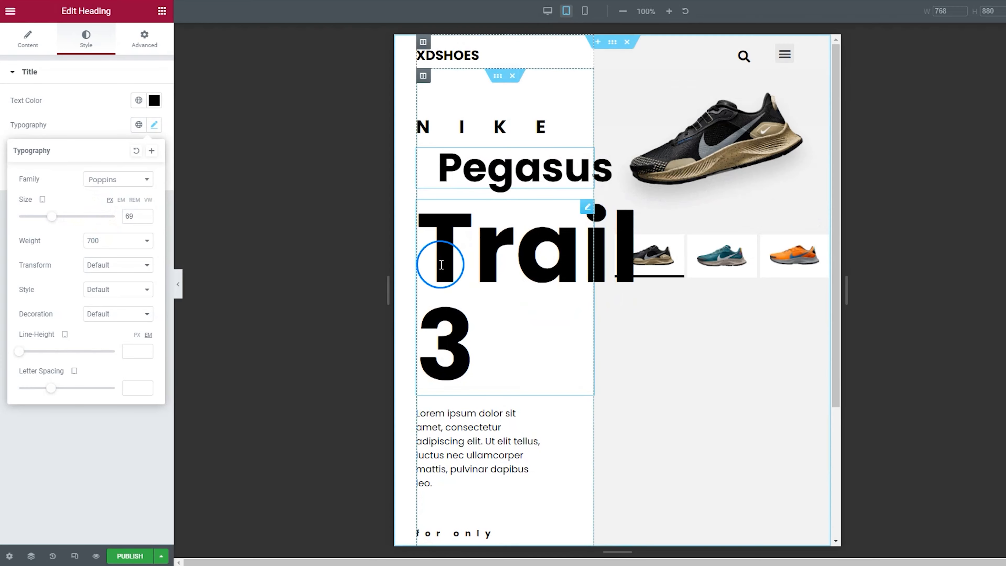
{"action": "left_click", "coordinate": [467, 176]}
{"action": "right_click", "coordinate": [467, 176]}
{"action": "left_click", "coordinate": [493, 226]}
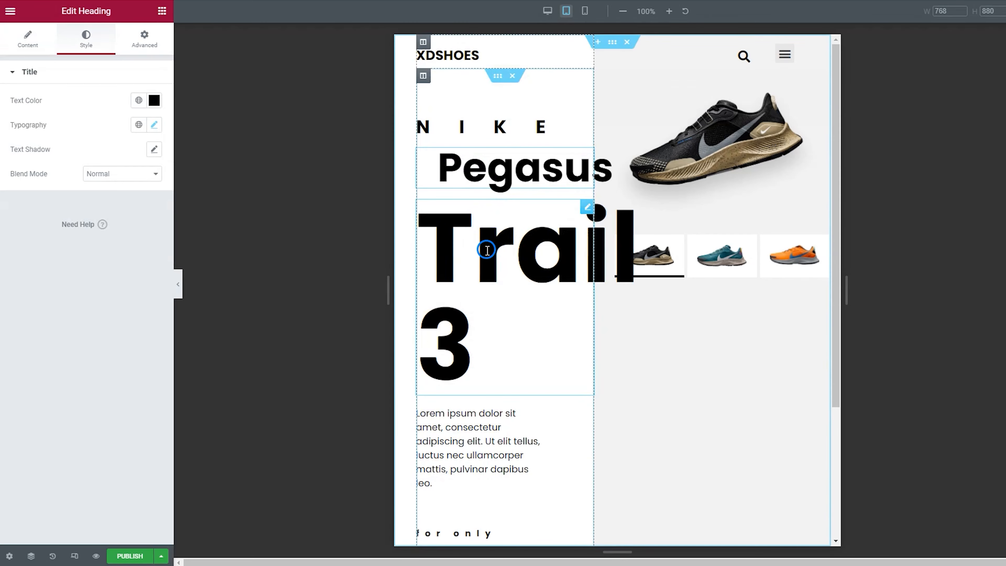
{"action": "right_click", "coordinate": [486, 252]}
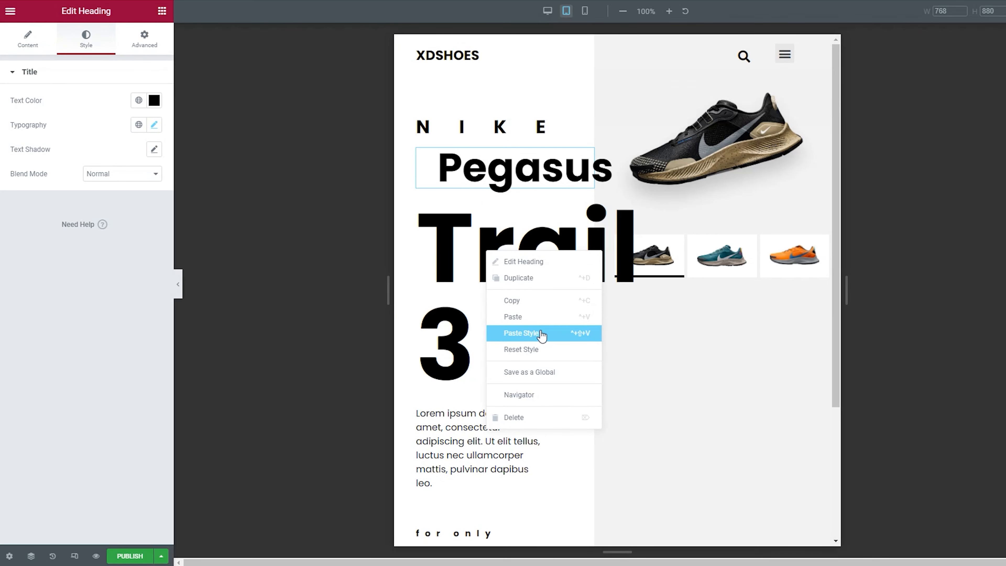
{"action": "left_click", "coordinate": [521, 333]}
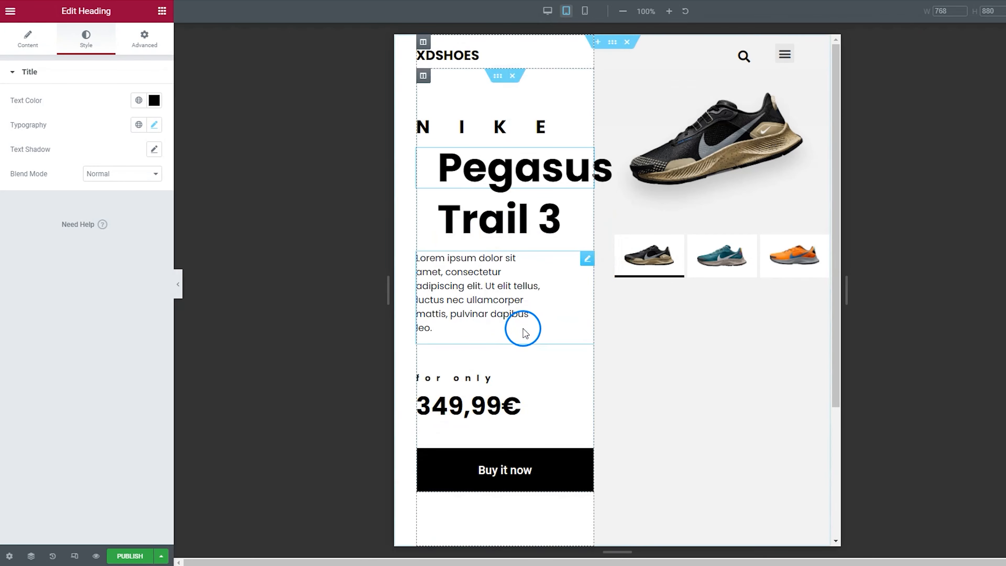
- Set the Trail 3 heading's tablet padding to 0% so it aligns with the column's left edge
{"action": "left_click", "coordinate": [586, 208]}
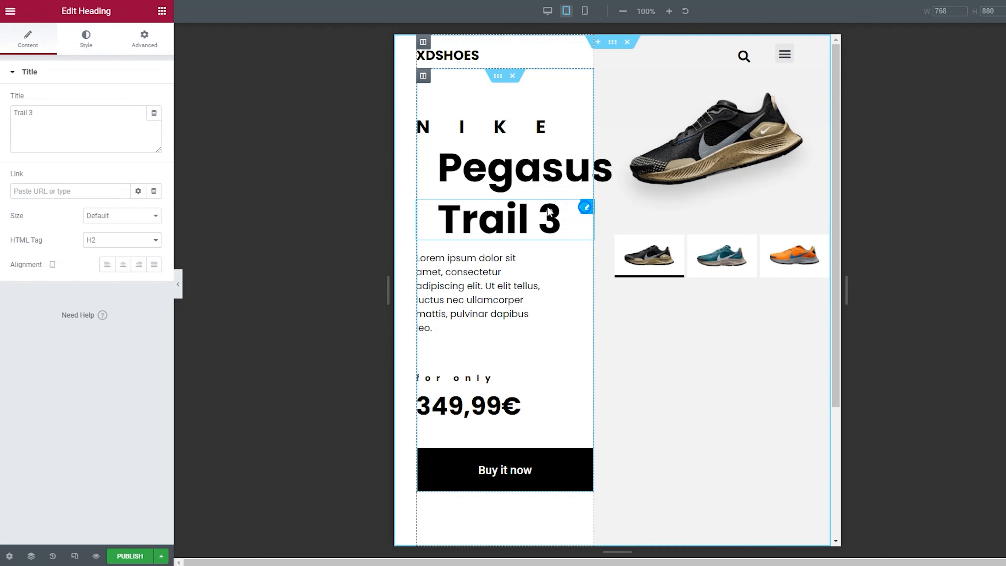
{"action": "left_click", "coordinate": [144, 42]}
{"action": "left_click", "coordinate": [114, 159]}
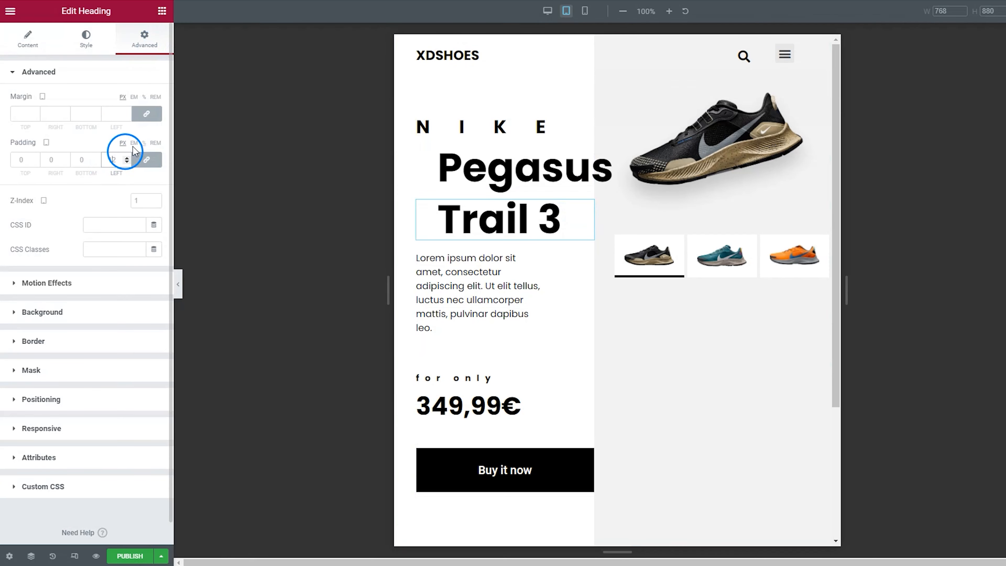
{"action": "left_click", "coordinate": [146, 144]}
{"action": "left_click", "coordinate": [144, 143]}
{"action": "type", "text": "0"}
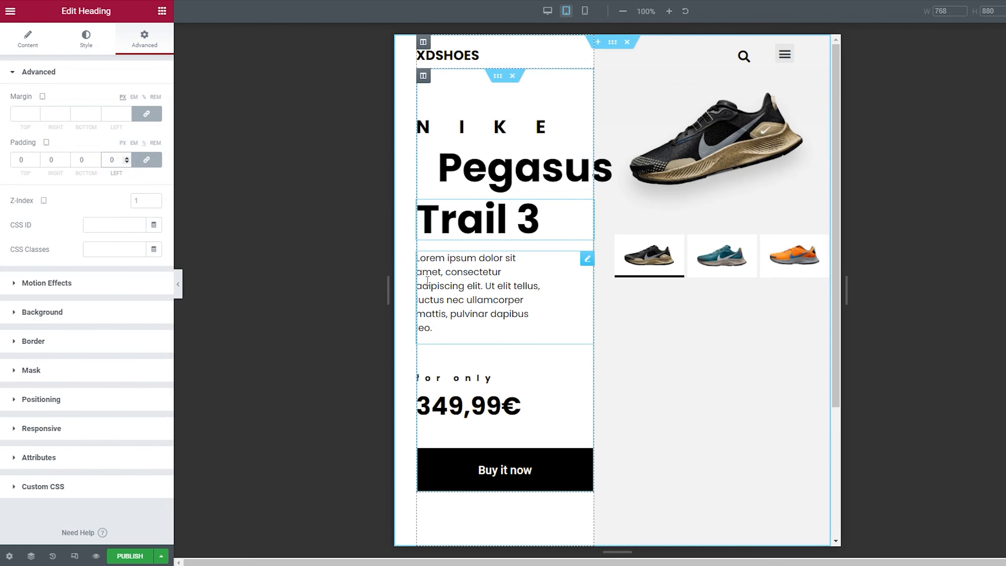
- Unlink the lorem ipsum paragraph's tablet padding and set it to 20% on the right and 0 on the other sides
{"action": "left_click", "coordinate": [586, 259]}
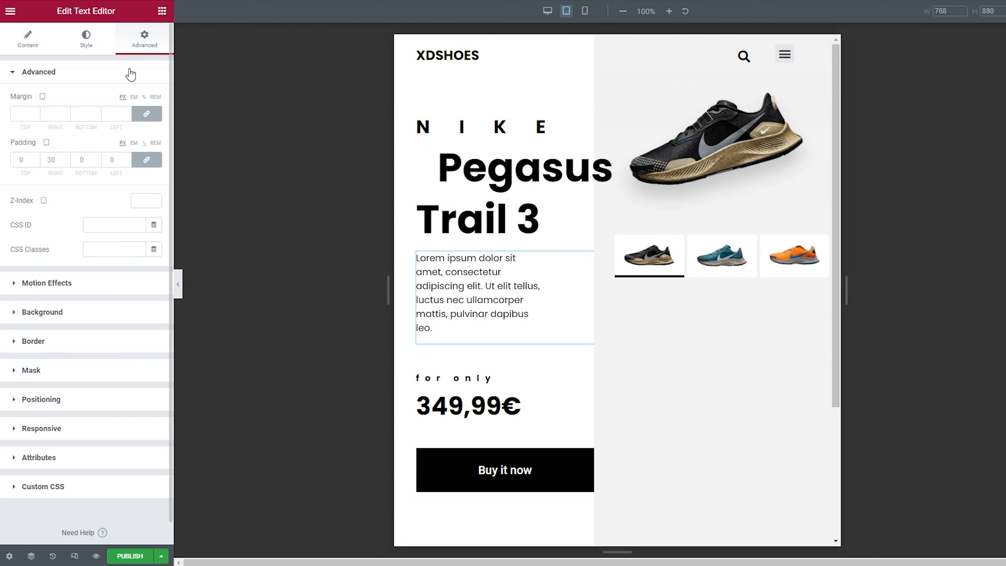
{"action": "left_click", "coordinate": [57, 162]}
{"action": "left_click", "coordinate": [144, 143]}
{"action": "left_click", "coordinate": [53, 158]}
{"action": "type", "text": "10"}
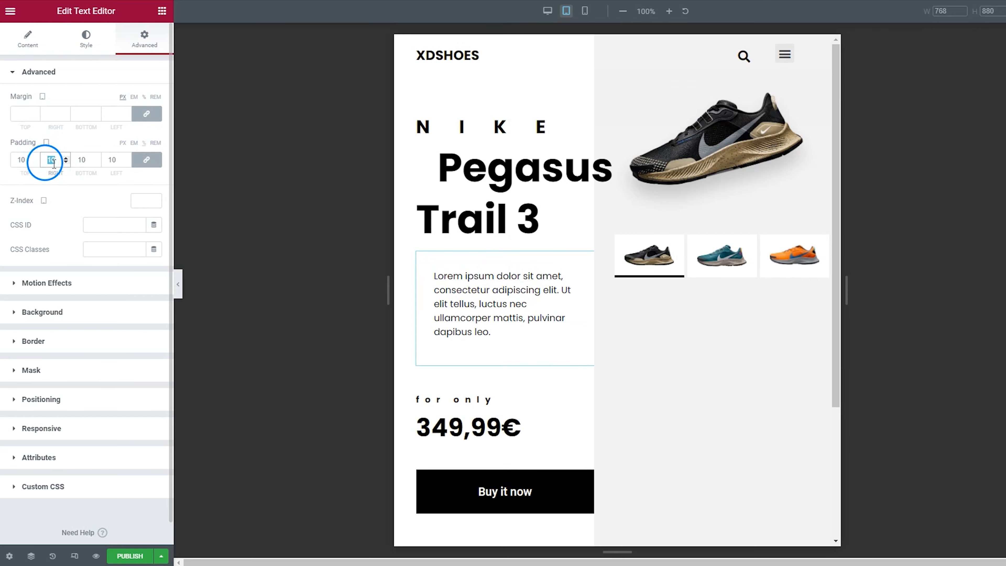
{"action": "type", "text": "0"}
{"action": "left_click", "coordinate": [147, 159]}
{"action": "left_click", "coordinate": [51, 160]}
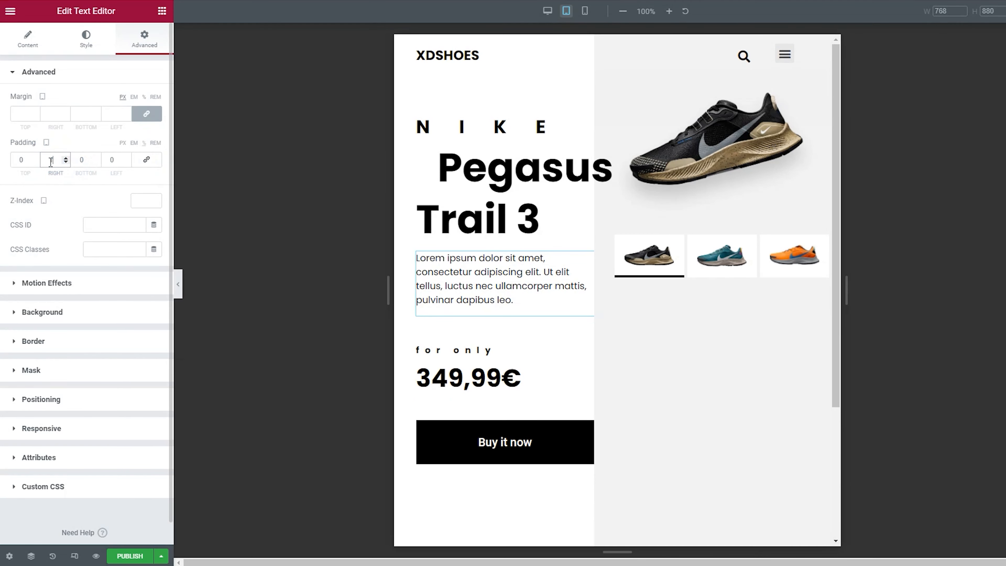
{"action": "type", "text": "10"}
{"action": "double_click", "coordinate": [53, 159]}
{"action": "type", "text": "20"}
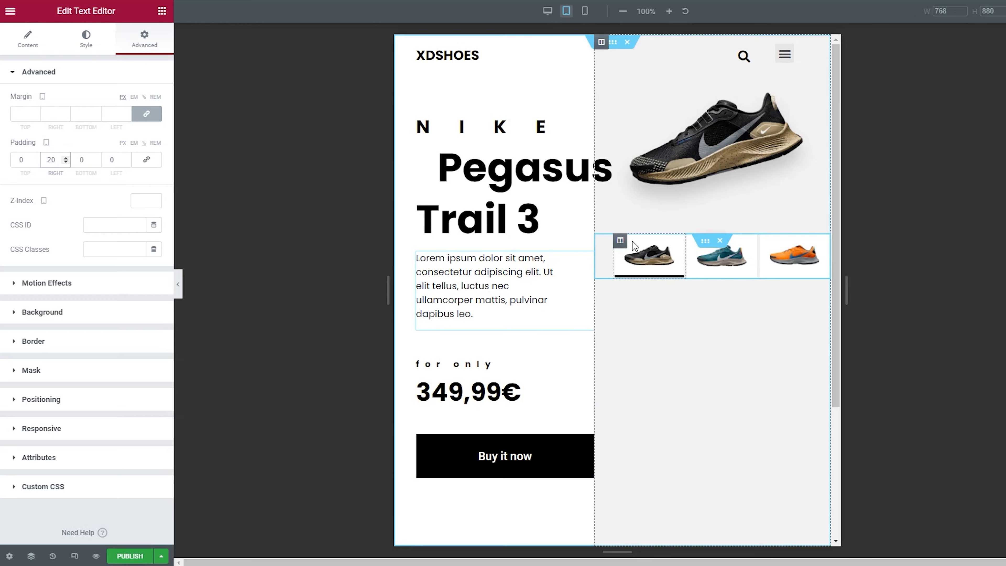
- Set the tablet column width of the first thumbnail, the black shoe, to 100%
{"action": "left_click", "coordinate": [620, 241]}
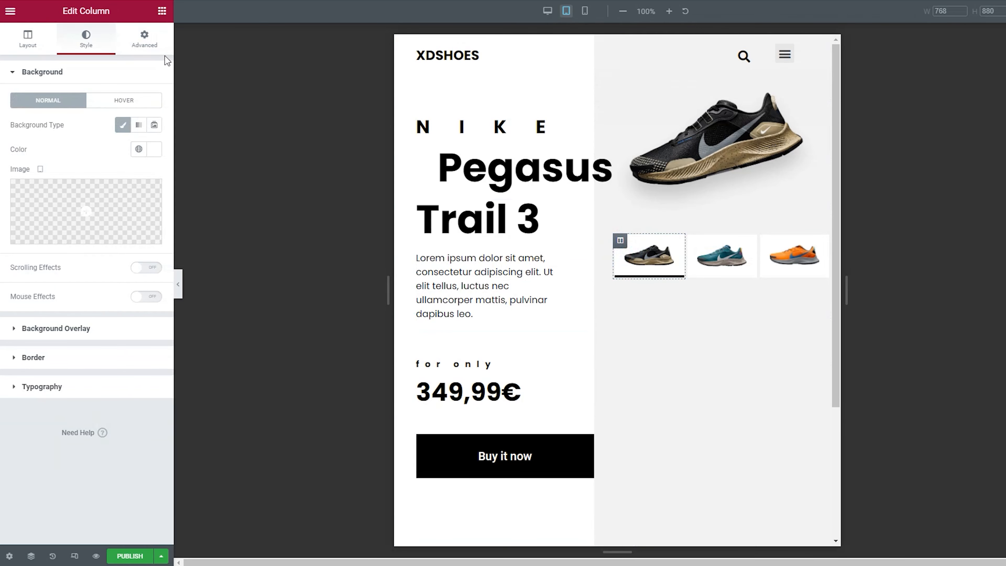
{"action": "left_click", "coordinate": [153, 47]}
{"action": "left_click", "coordinate": [35, 51]}
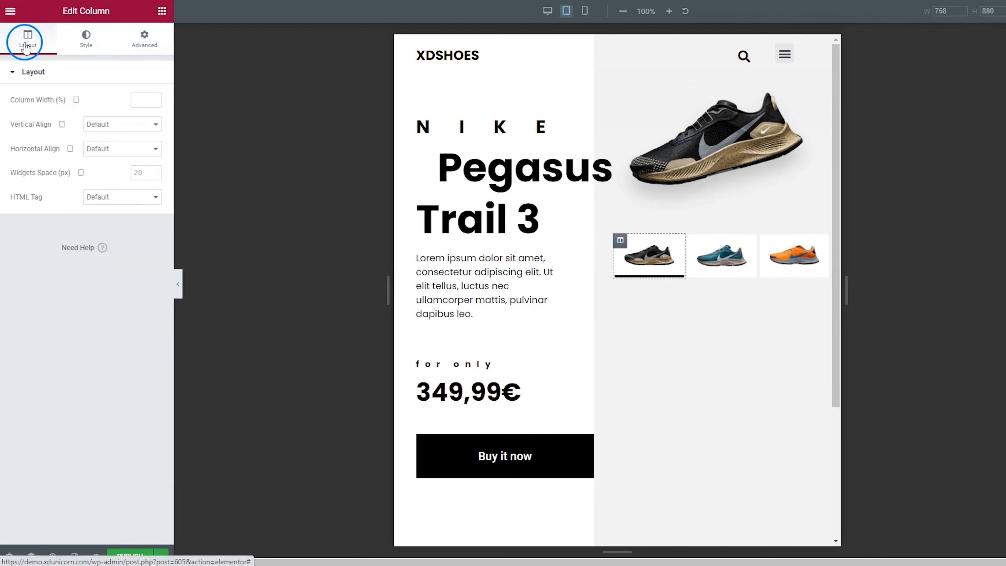
{"action": "left_click", "coordinate": [134, 101]}
{"action": "type", "text": "100"}
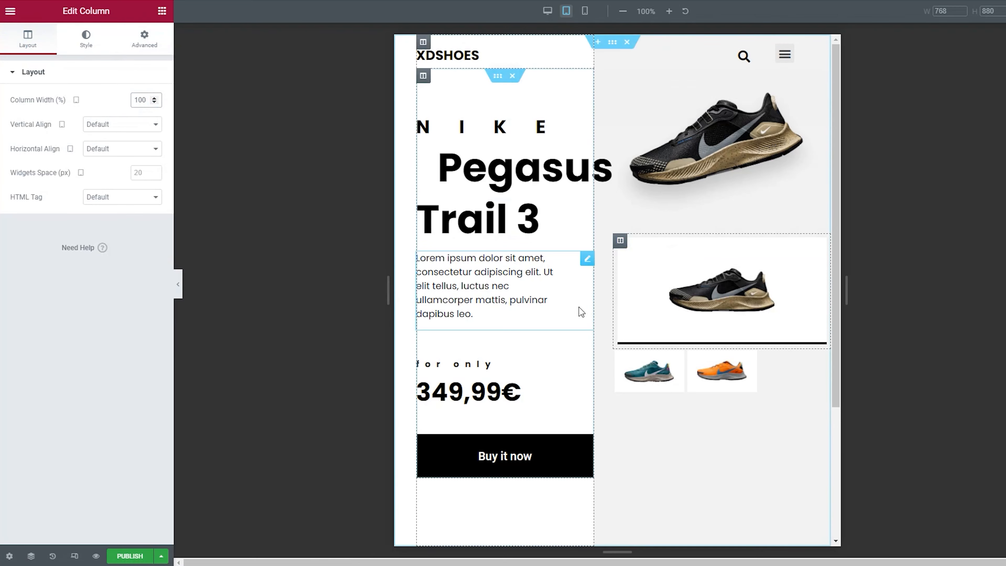
- Set the tablet column width of the teal shoe thumbnail to 50%
{"action": "left_click", "coordinate": [620, 356]}
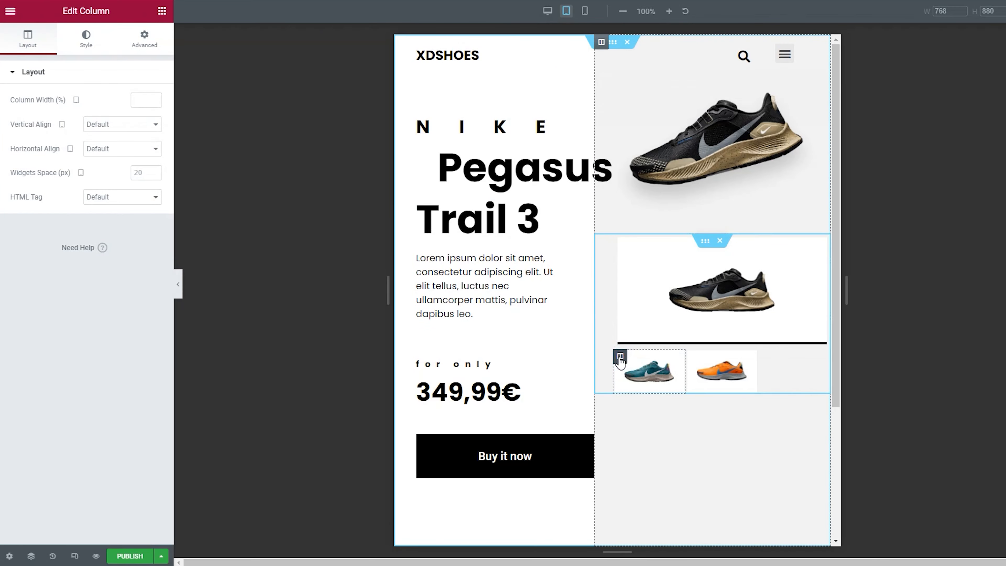
{"action": "left_click", "coordinate": [147, 100]}
{"action": "type", "text": "50"}
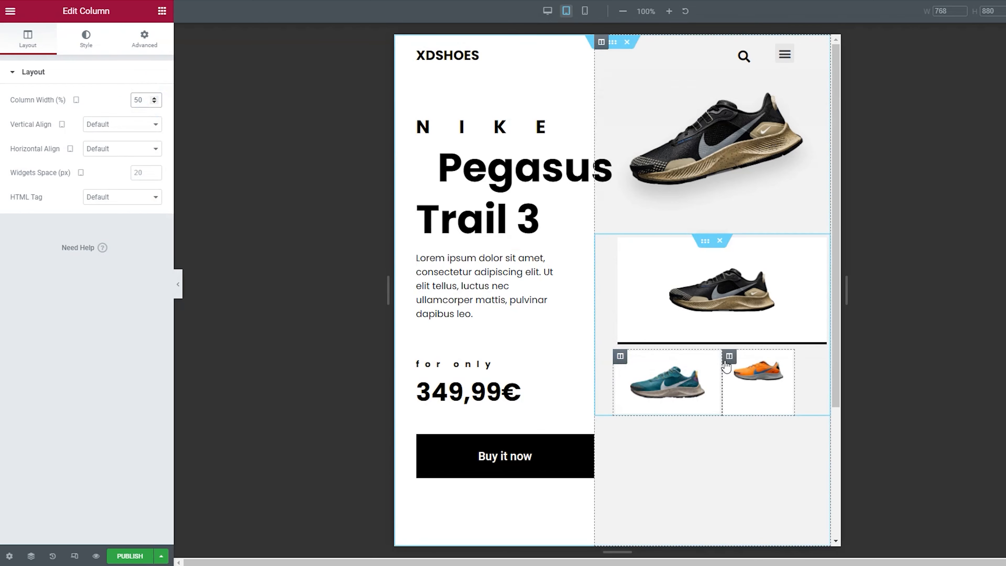
- Set the tablet column width of the orange shoe thumbnail to 50% and preview the layout without the editing panel
{"action": "left_click", "coordinate": [728, 355]}
{"action": "left_click", "coordinate": [143, 104]}
{"action": "type", "text": "50"}
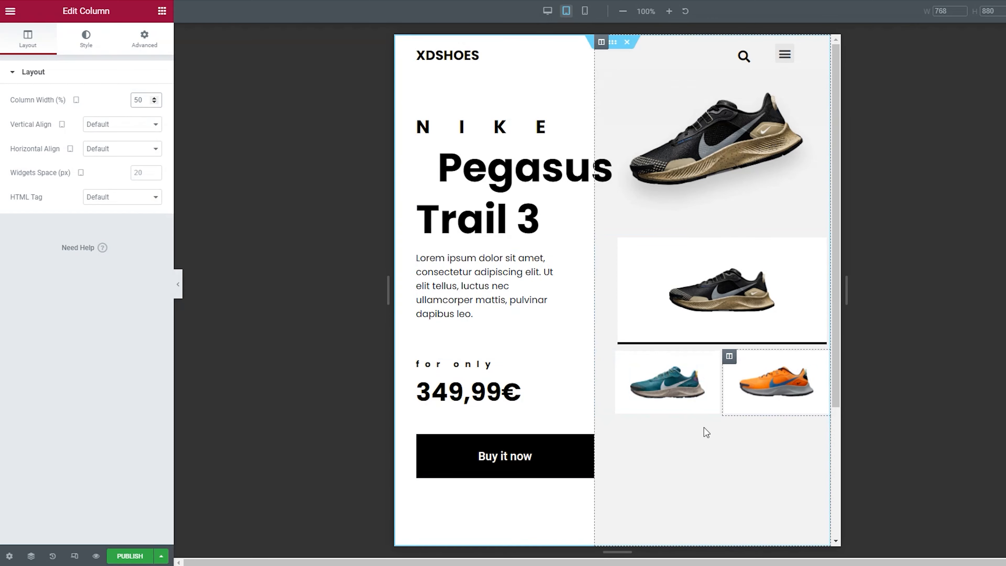
{"action": "left_click", "coordinate": [176, 279]}
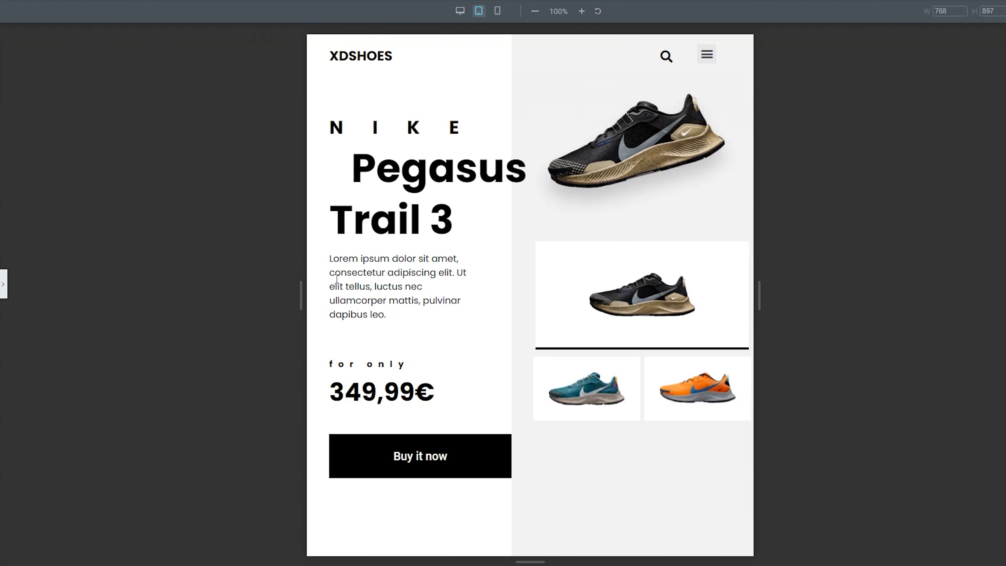
{"action": "left_click", "coordinate": [3, 283]}
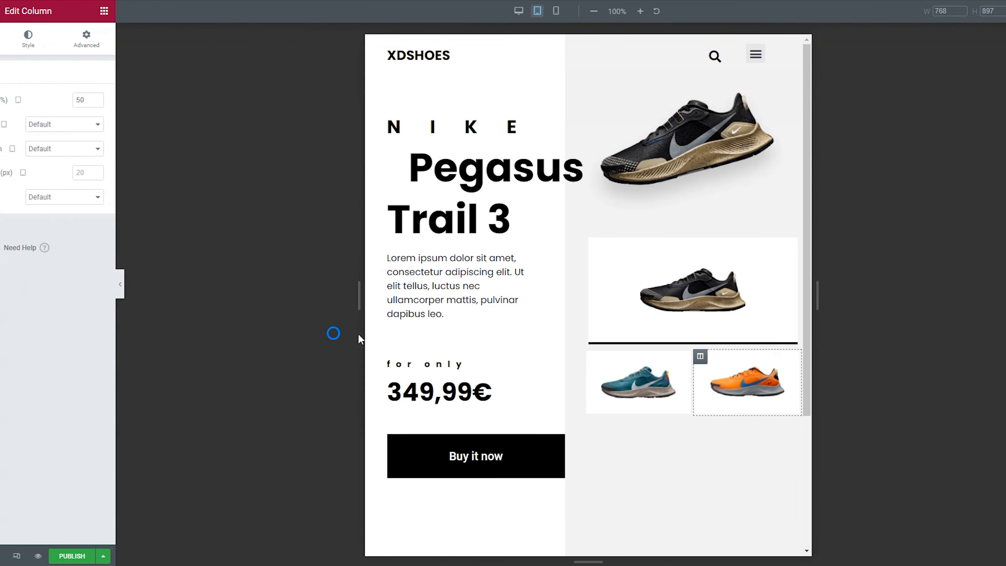
- Reduce the tablet font size of the 349,99€ price heading to 35 px
{"action": "left_click", "coordinate": [523, 404]}
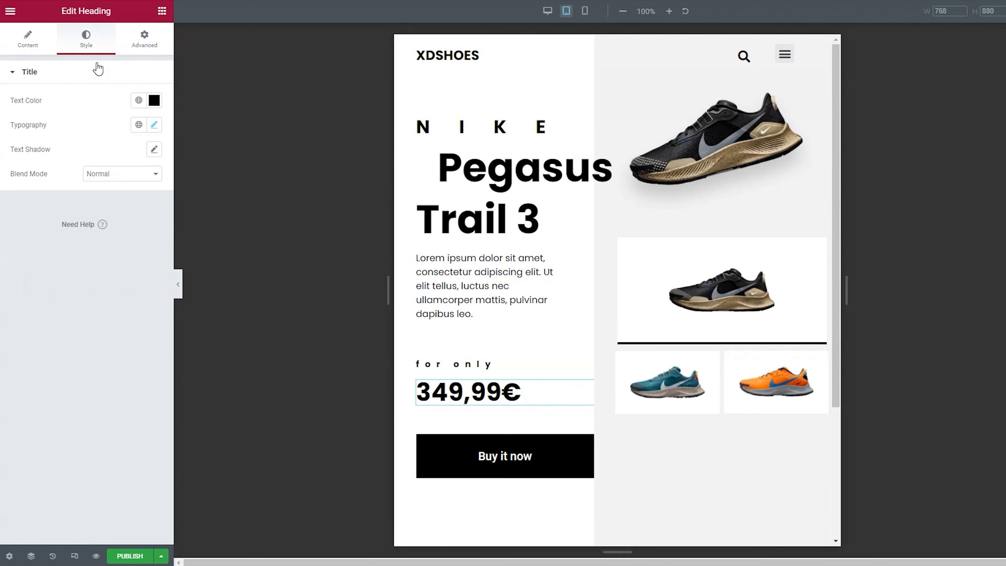
{"action": "left_click", "coordinate": [154, 125]}
{"action": "left_click_drag", "start_coordinate": [39, 216], "coordinate": [37, 216]}
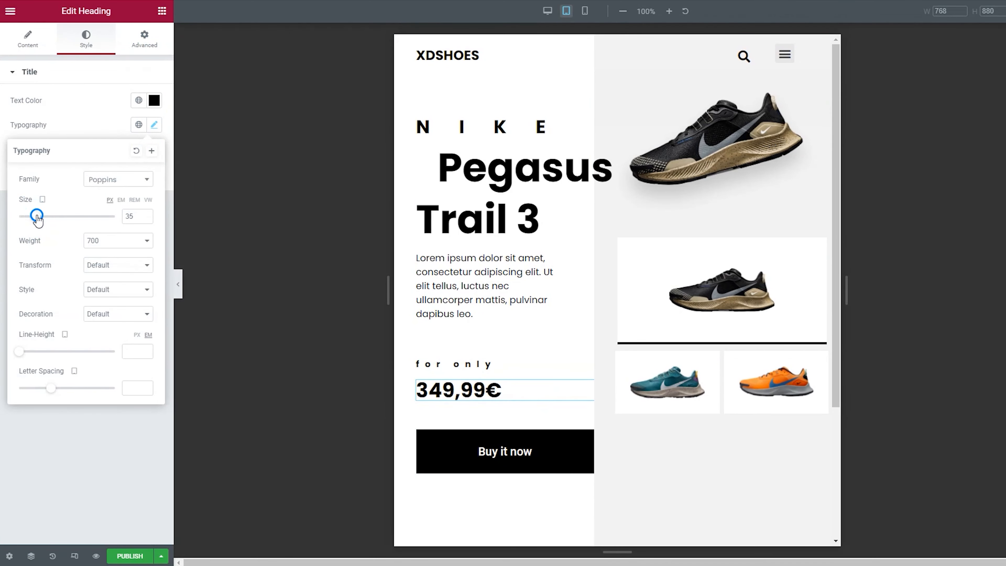
- Set the tablet height of the spacer above the "for only" text to 0 px
{"action": "left_click", "coordinate": [452, 345]}
{"action": "double_click", "coordinate": [142, 113]}
{"action": "type", "text": "0"}
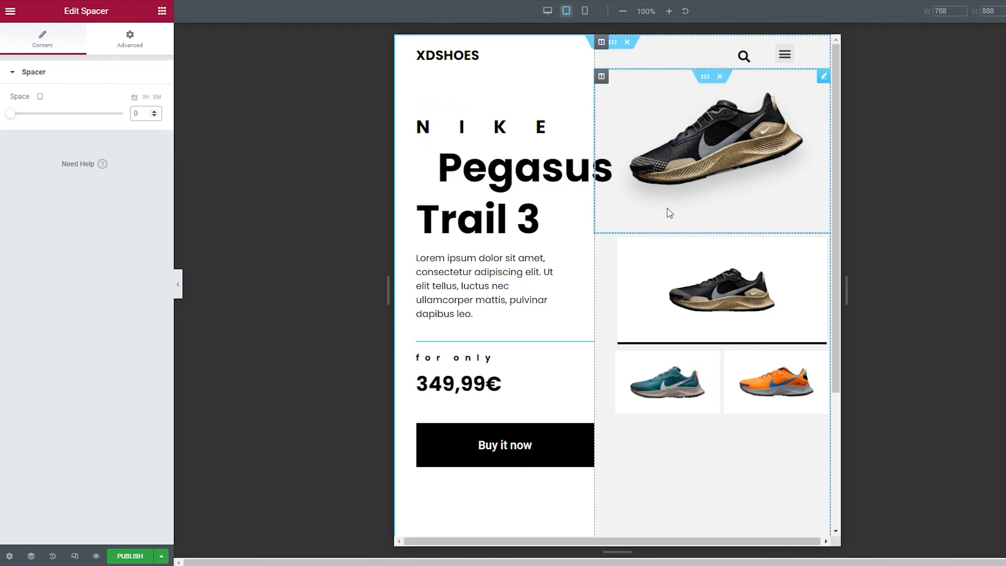
- Unlink the tablet margins of the inner section holding the large shoe image, set 22% top and 0 bottom, and preview the layout
{"action": "left_click", "coordinate": [712, 149]}
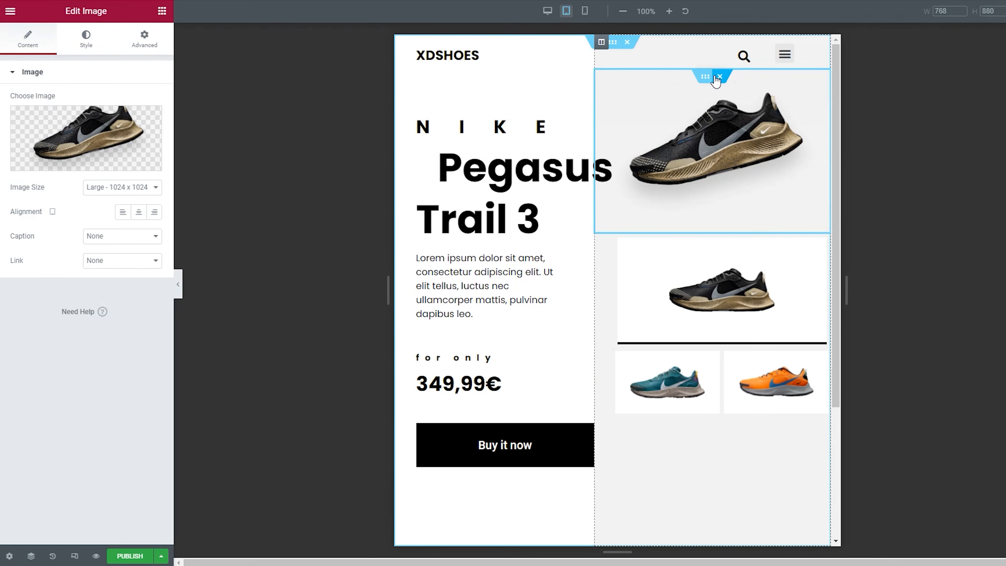
{"action": "left_click", "coordinate": [705, 76]}
{"action": "left_click", "coordinate": [148, 48]}
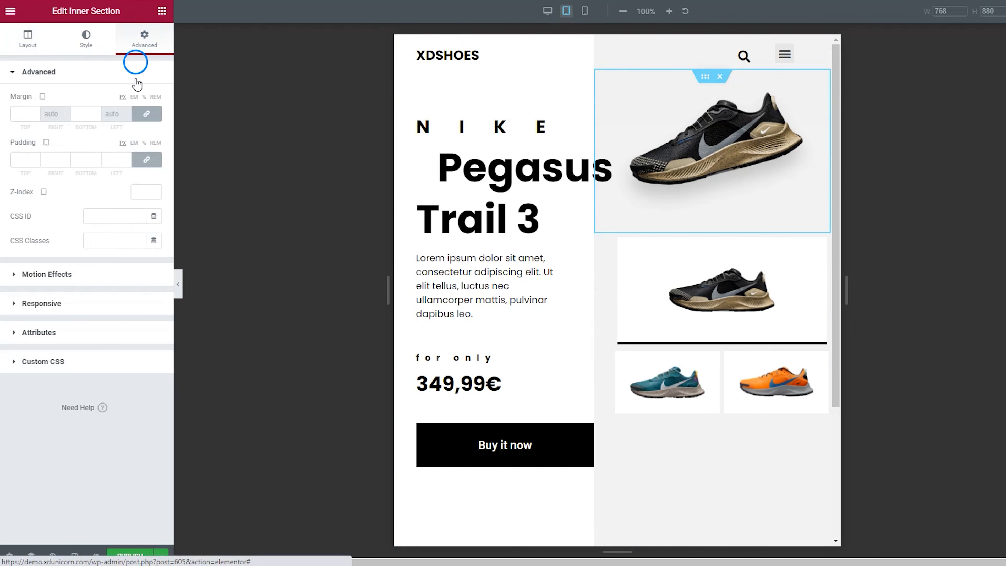
{"action": "left_click", "coordinate": [149, 114]}
{"action": "left_click_drag", "start_coordinate": [83, 114], "coordinate": [58, 124]}
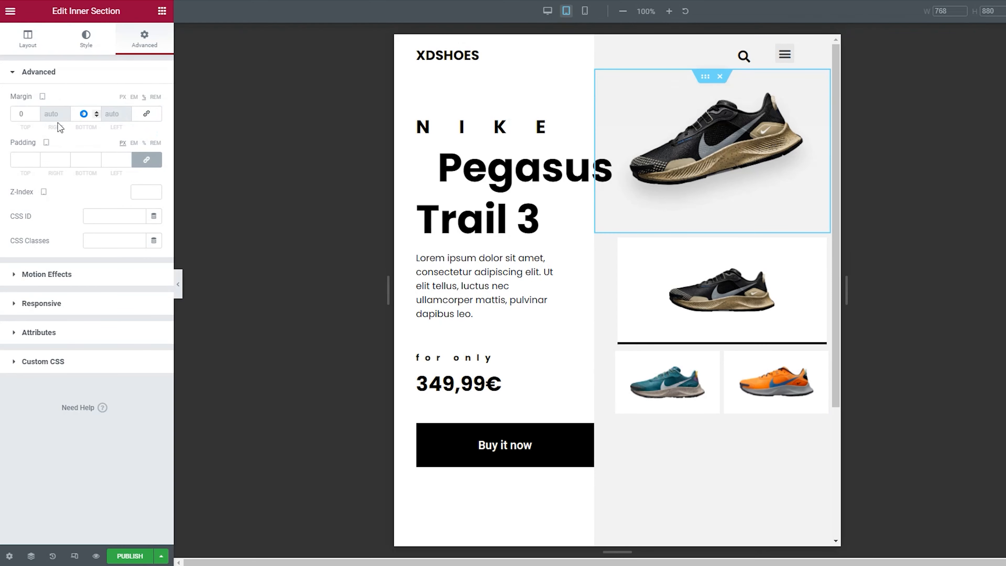
{"action": "left_click", "coordinate": [36, 113]}
{"action": "left_click", "coordinate": [36, 113]}
{"action": "left_click", "coordinate": [36, 112]}
{"action": "left_click", "coordinate": [36, 113]}
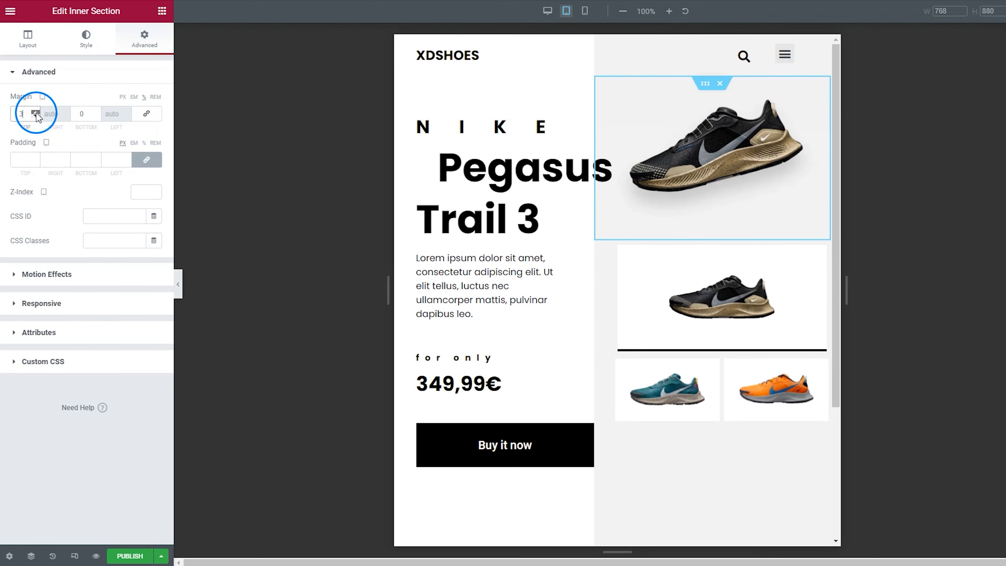
{"action": "left_click", "coordinate": [36, 112]}
{"action": "left_click", "coordinate": [37, 113]}
{"action": "left_click", "coordinate": [36, 113]}
{"action": "left_click", "coordinate": [36, 112]}
{"action": "left_click", "coordinate": [36, 113]}
{"action": "left_click", "coordinate": [36, 113]}
{"action": "left_click", "coordinate": [37, 113]}
{"action": "left_click", "coordinate": [36, 113]}
{"action": "left_click", "coordinate": [36, 113]}
{"action": "left_click", "coordinate": [36, 113]}
{"action": "left_click", "coordinate": [36, 113]}
{"action": "left_click", "coordinate": [37, 113]}
{"action": "left_click", "coordinate": [37, 113]}
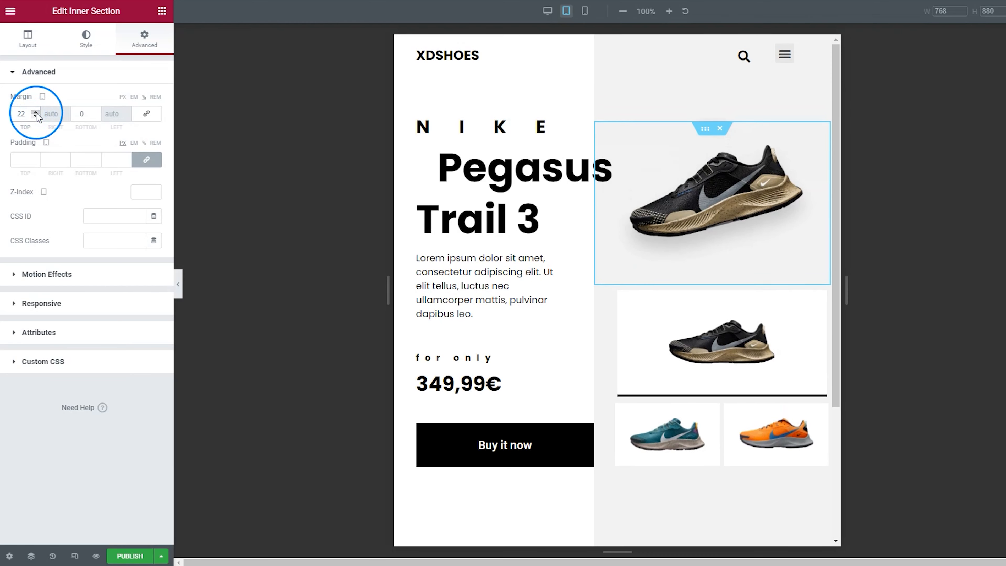
{"action": "left_click", "coordinate": [37, 113]}
{"action": "left_click", "coordinate": [37, 116]}
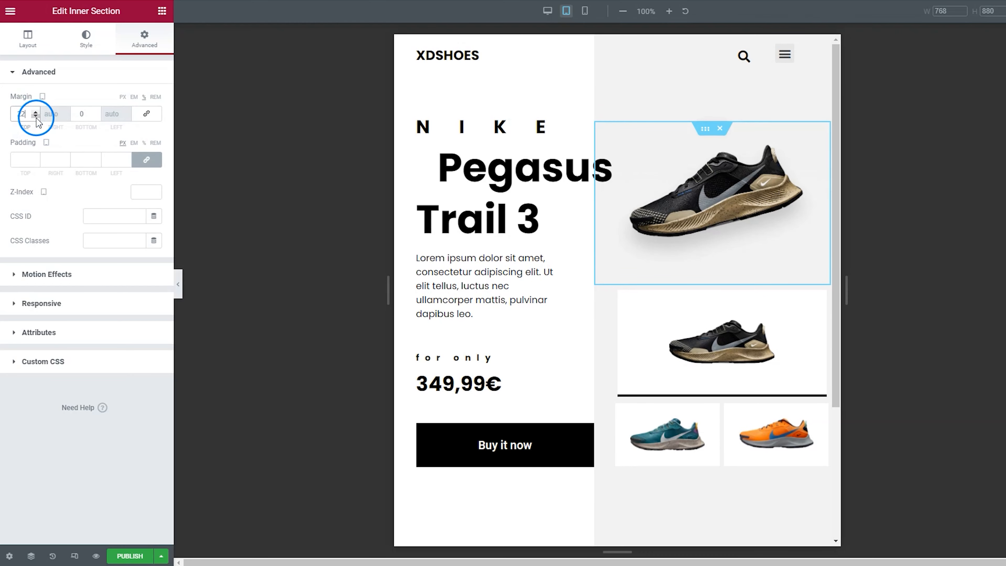
{"action": "left_click", "coordinate": [178, 285]}
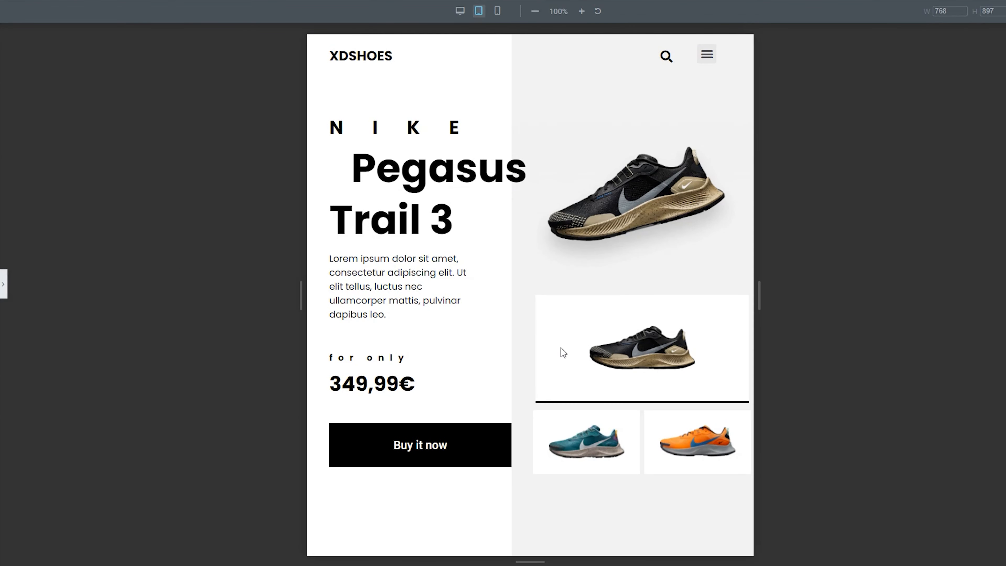
{"action": "left_click", "coordinate": [4, 284]}
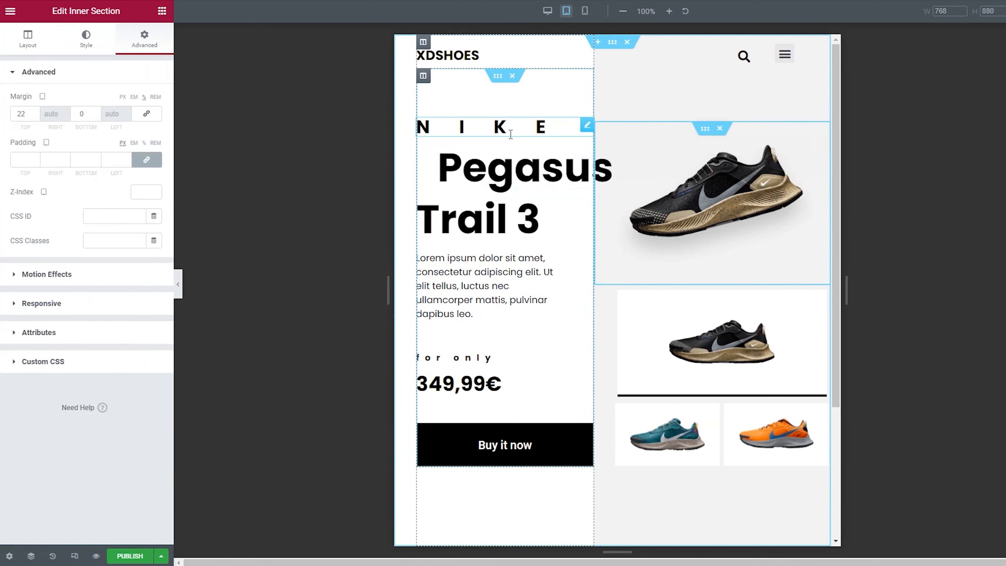
- Reduce the NIKE heading's tablet font size to 18 px, tighten its letter spacing, and preview the layout
{"action": "left_click", "coordinate": [514, 126]}
{"action": "left_click", "coordinate": [86, 38]}
{"action": "left_click", "coordinate": [154, 124]}
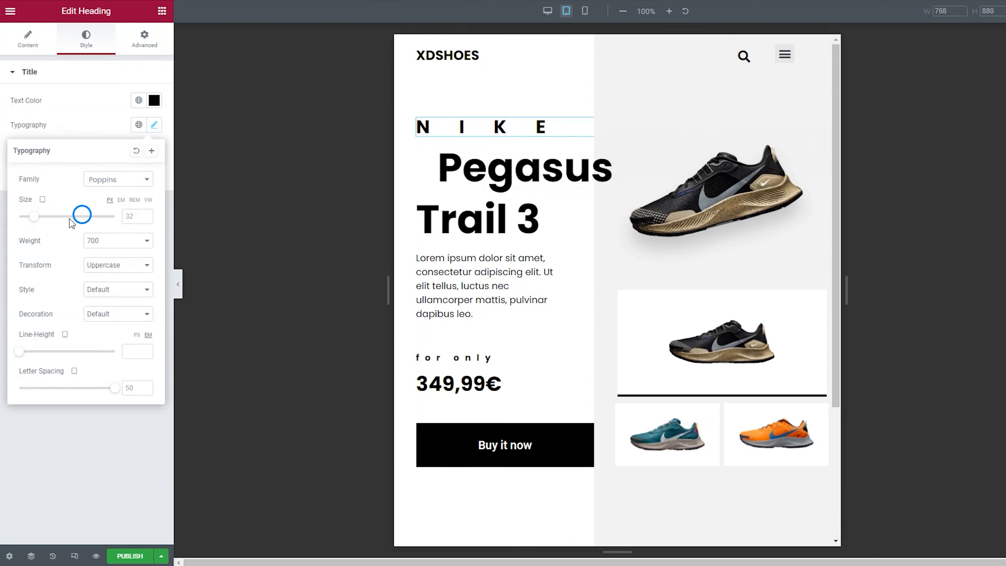
{"action": "left_click_drag", "start_coordinate": [37, 222], "coordinate": [31, 221]}
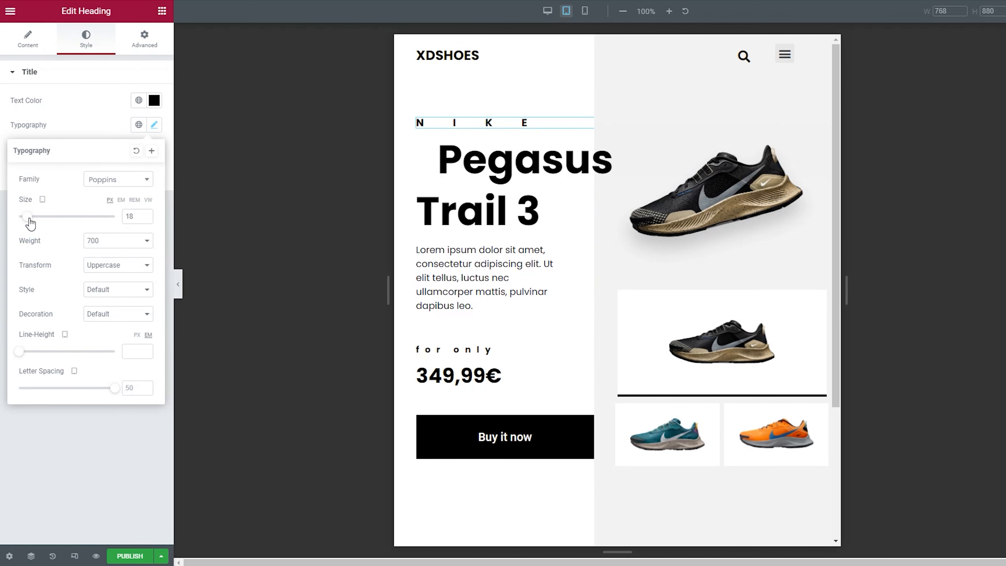
{"action": "left_click", "coordinate": [129, 388]}
{"action": "left_click", "coordinate": [135, 454]}
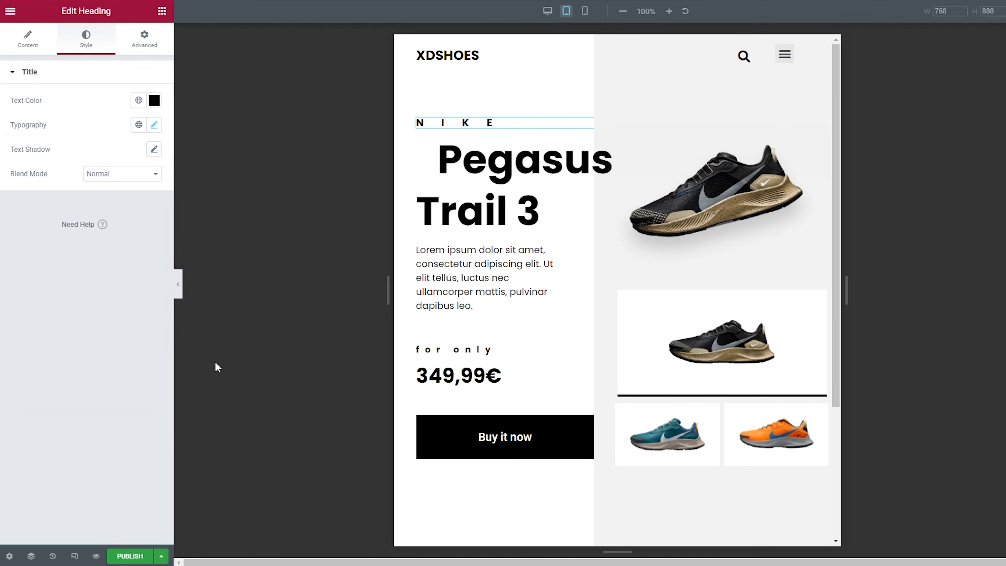
{"action": "left_click", "coordinate": [179, 289]}
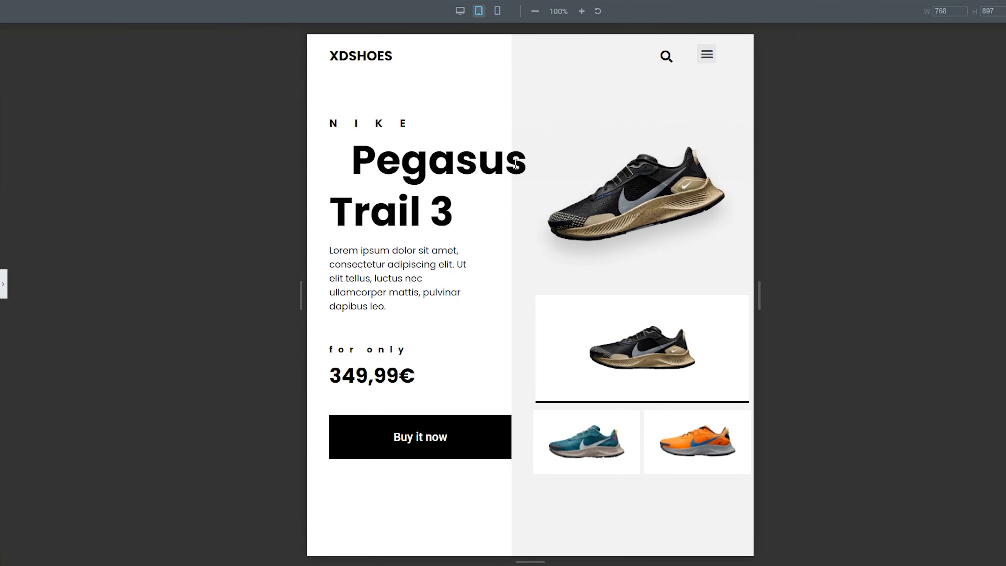
{"action": "left_click", "coordinate": [4, 284]}
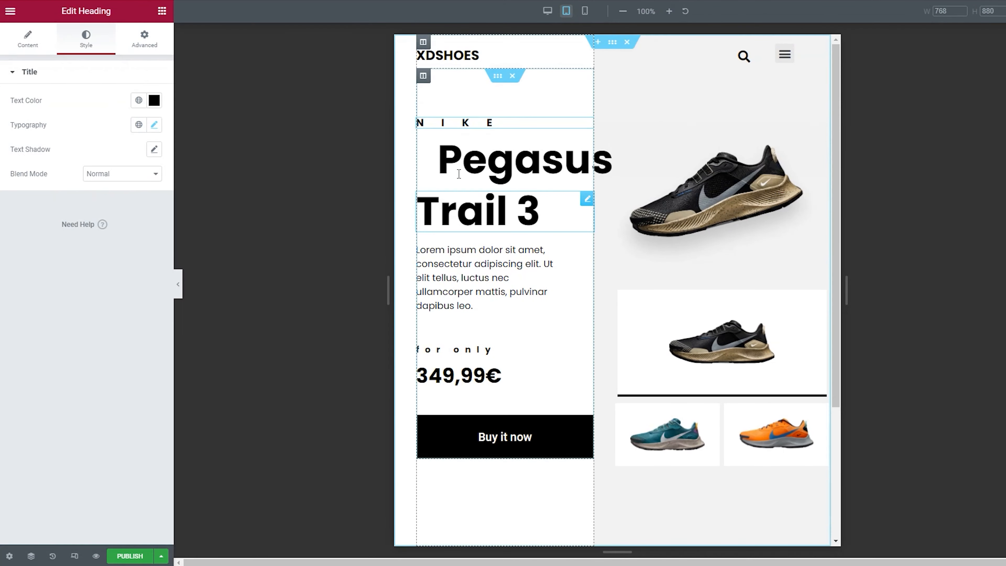
- Select the Nav Menu beside the XDSHOES heading through the Navigator, set its right tablet margin to 0, and test opening its dropdown
{"action": "left_click_drag", "start_coordinate": [498, 76], "coordinate": [545, 62]}
{"action": "right_click", "coordinate": [545, 63]}
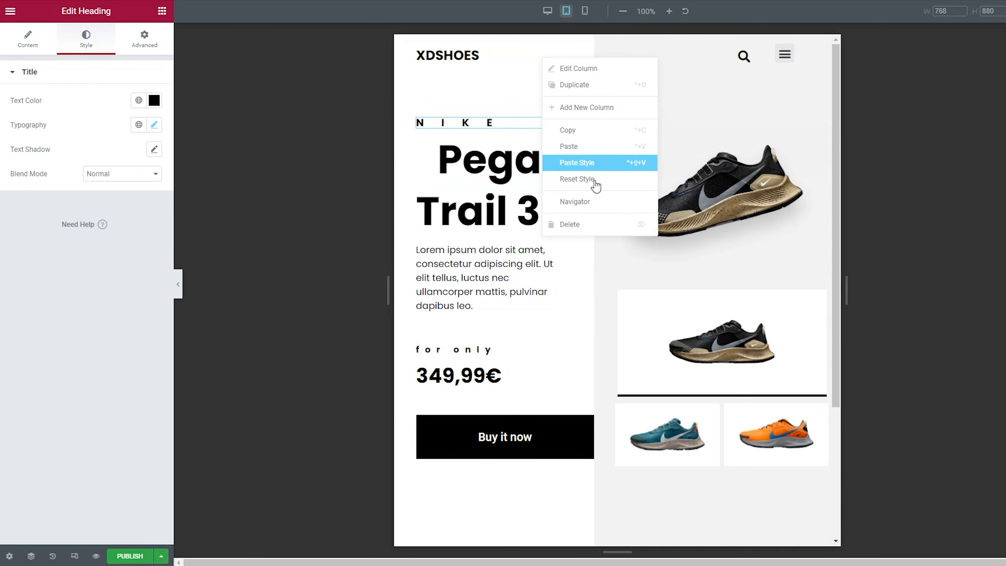
{"action": "left_click", "coordinate": [596, 202]}
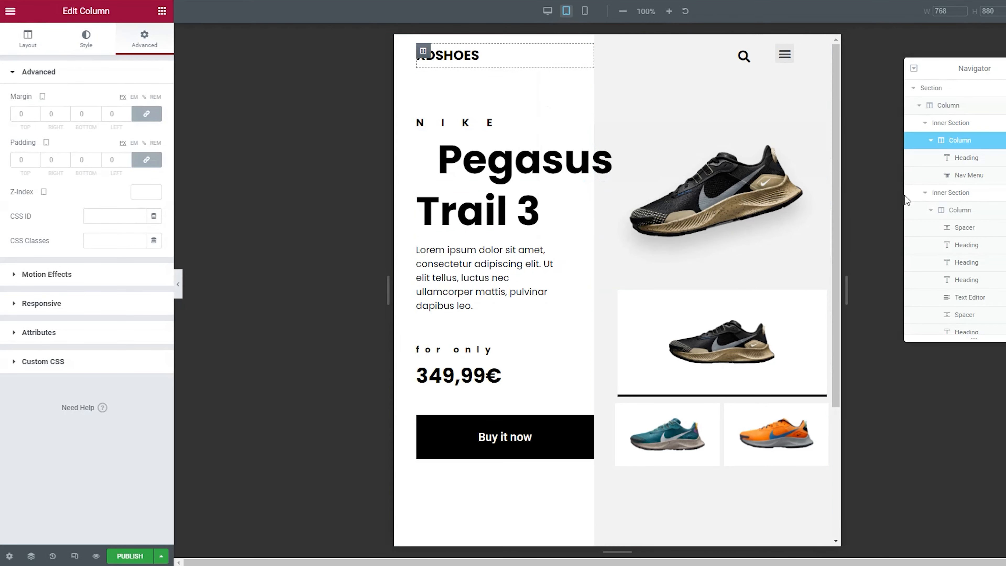
{"action": "left_click", "coordinate": [968, 178]}
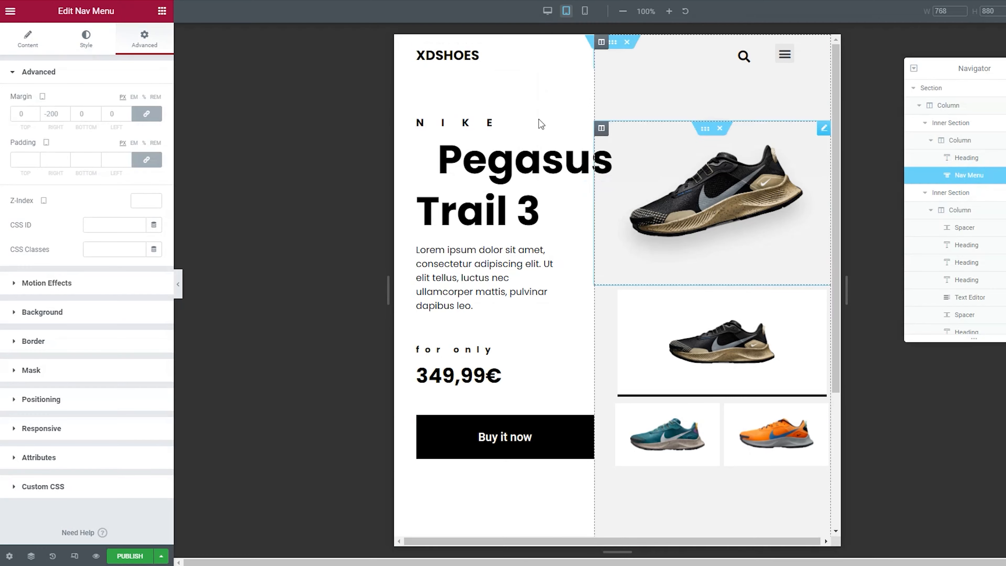
{"action": "double_click", "coordinate": [53, 116]}
{"action": "type", "text": "0"}
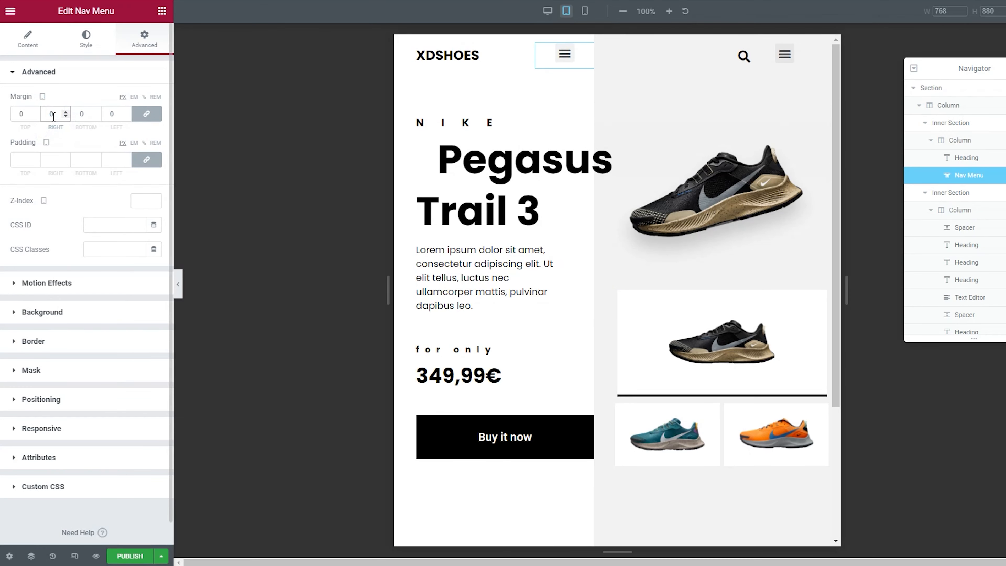
{"action": "left_click", "coordinate": [567, 59]}
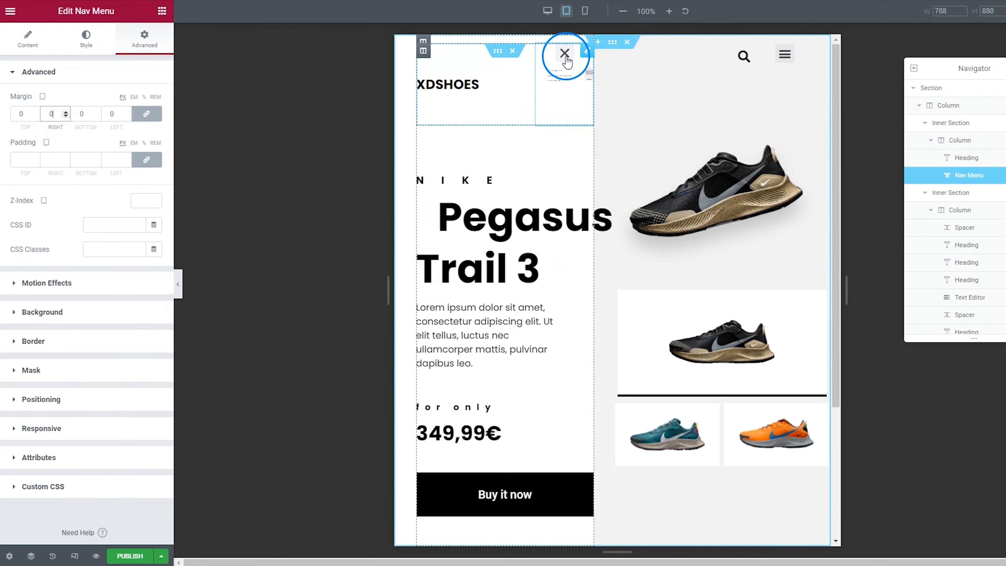
{"action": "left_click", "coordinate": [569, 55]}
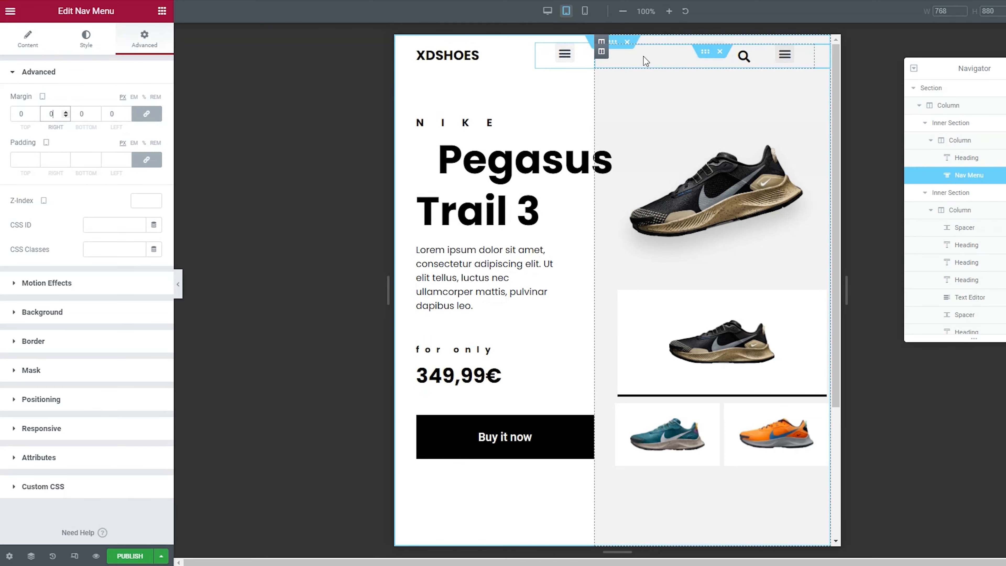
{"action": "left_click", "coordinate": [588, 55]}
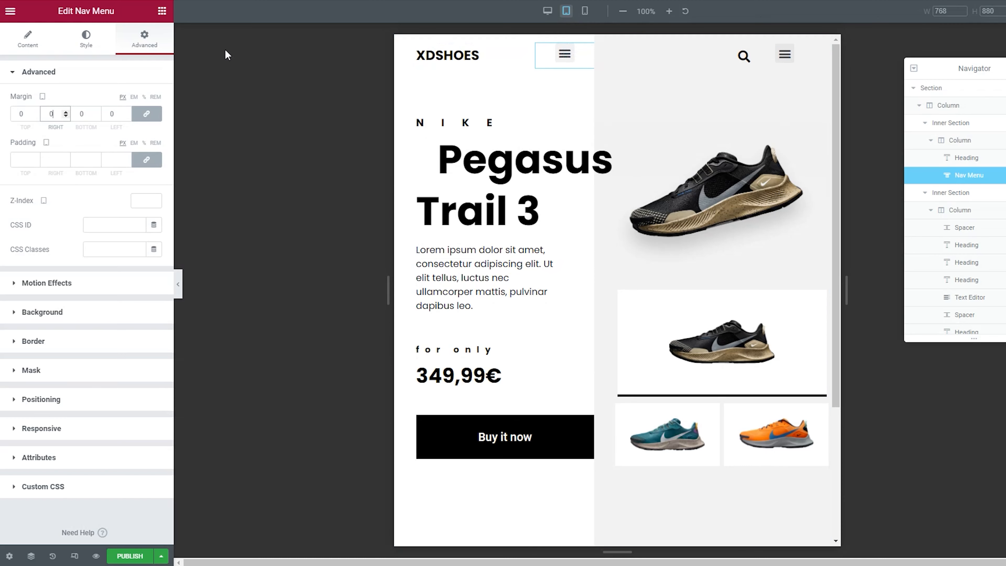
- Try the None and Mobile (< 767px) breakpoints for the nav menu's mobile dropdown and restore Tablet (< 1024px)
{"action": "left_click", "coordinate": [32, 43]}
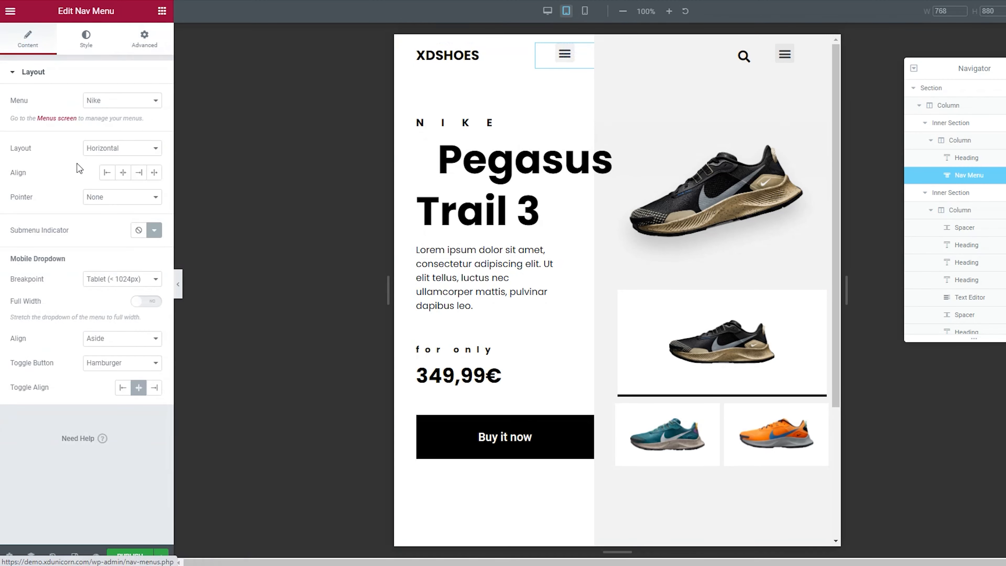
{"action": "left_click", "coordinate": [118, 279]}
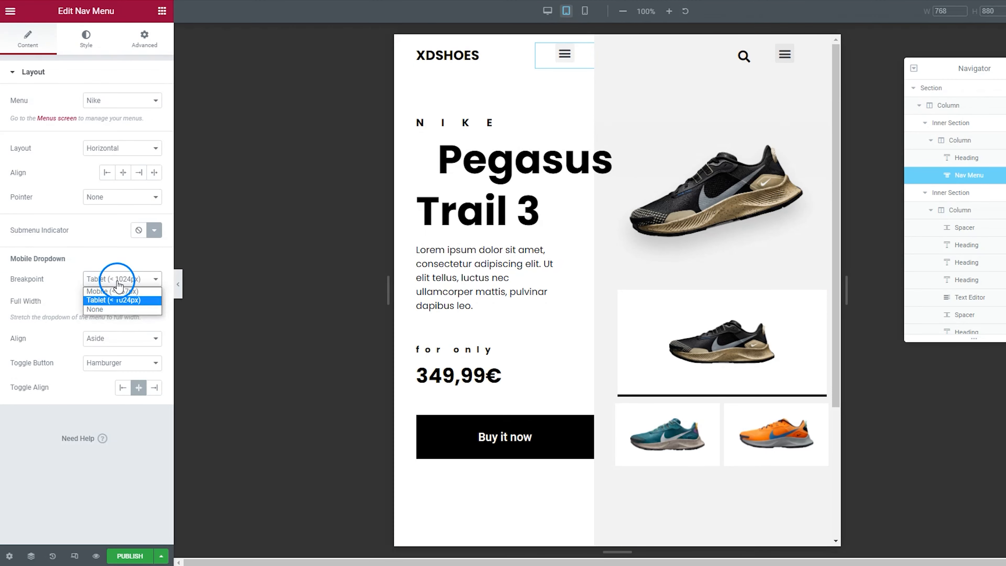
{"action": "left_click", "coordinate": [124, 307]}
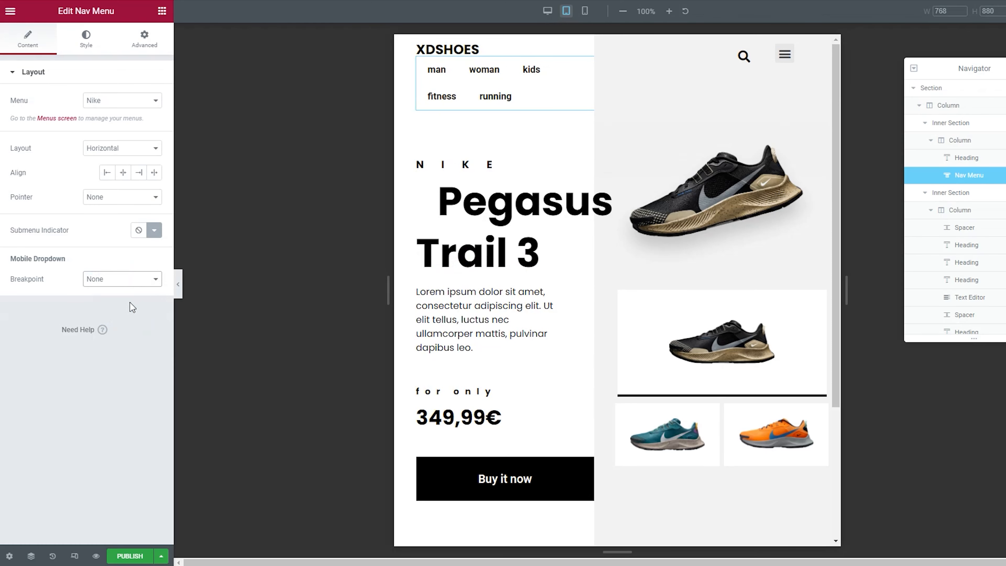
{"action": "left_click", "coordinate": [124, 281]}
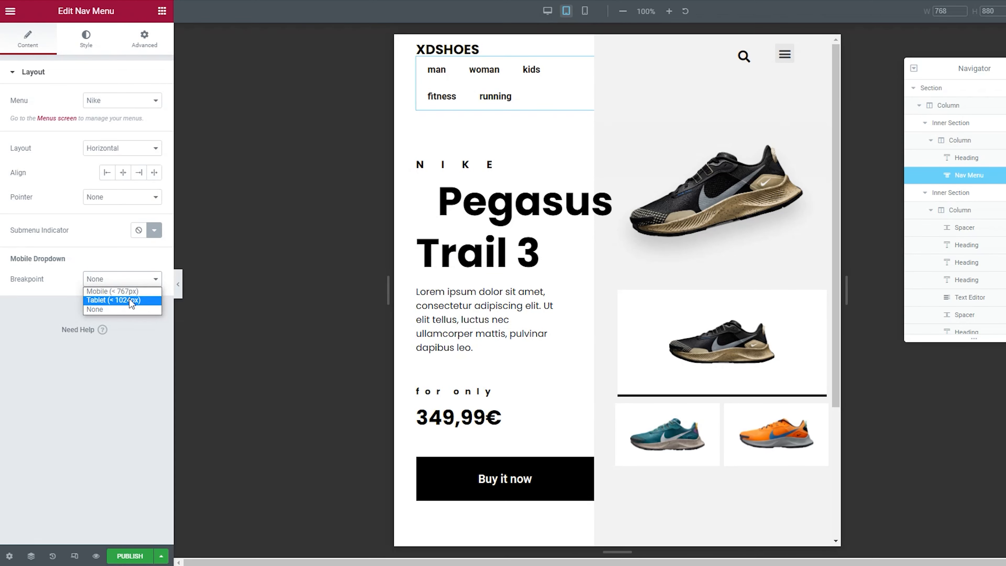
{"action": "left_click", "coordinate": [129, 294]}
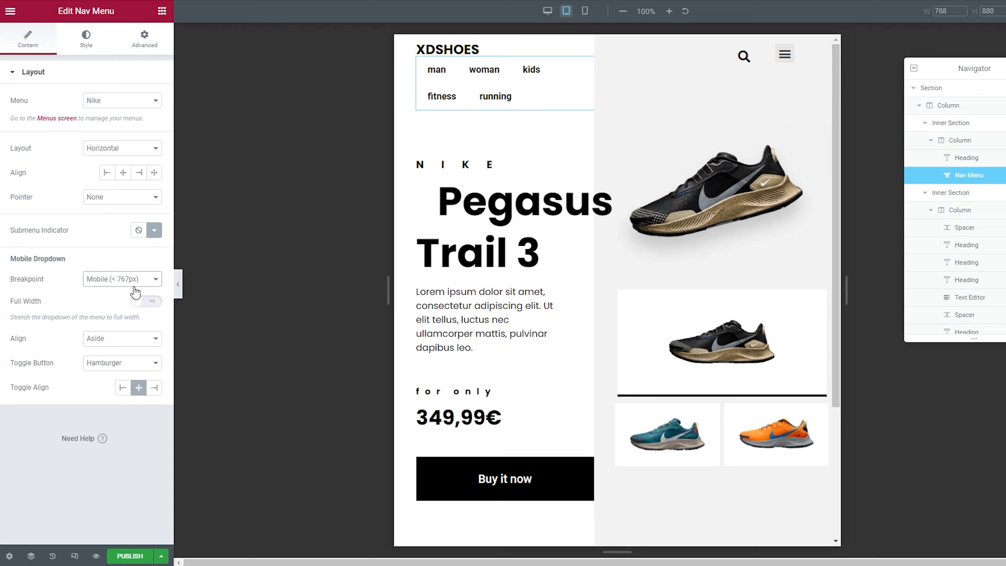
{"action": "left_click", "coordinate": [132, 286]}
{"action": "left_click", "coordinate": [134, 301]}
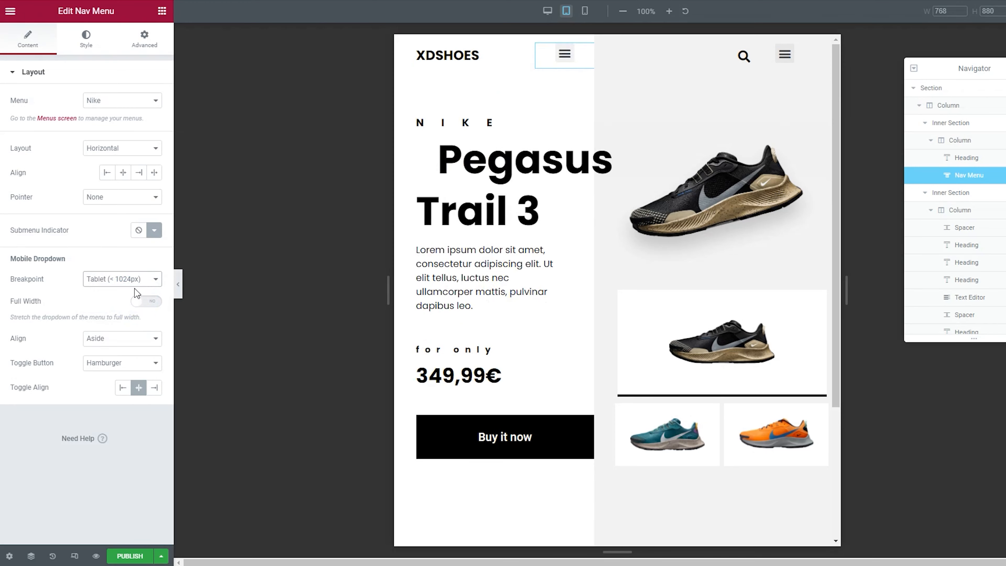
- Enable Full Width for the nav menu's mobile dropdown and test opening and closing the hamburger menu
{"action": "left_click", "coordinate": [142, 303]}
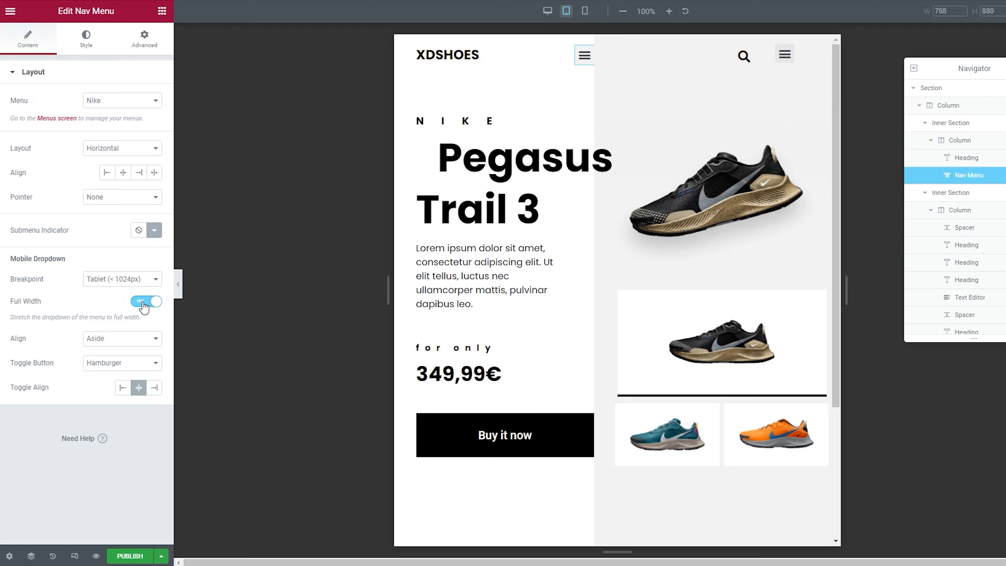
{"action": "left_click", "coordinate": [583, 59]}
{"action": "left_click", "coordinate": [581, 65]}
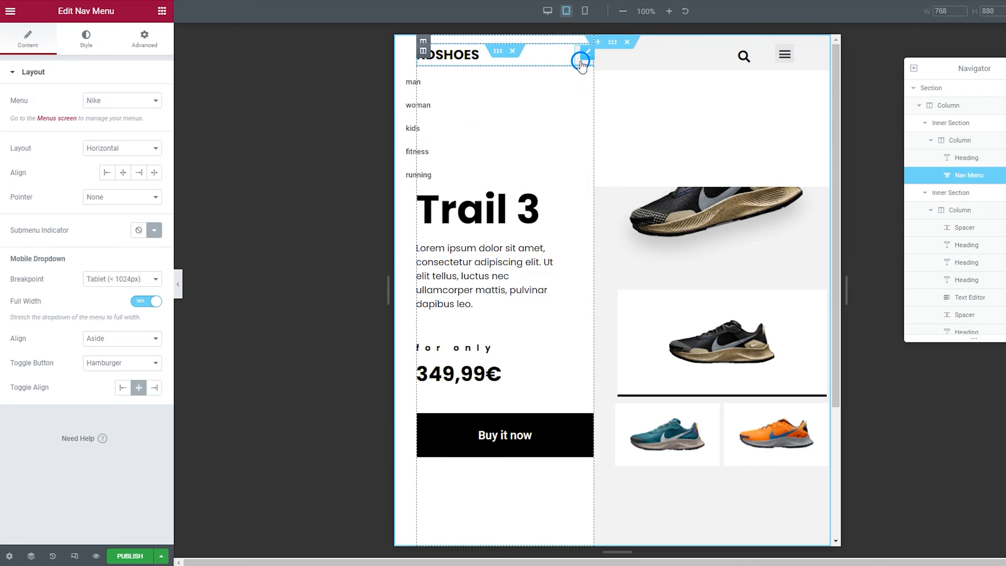
{"action": "left_click", "coordinate": [581, 66]}
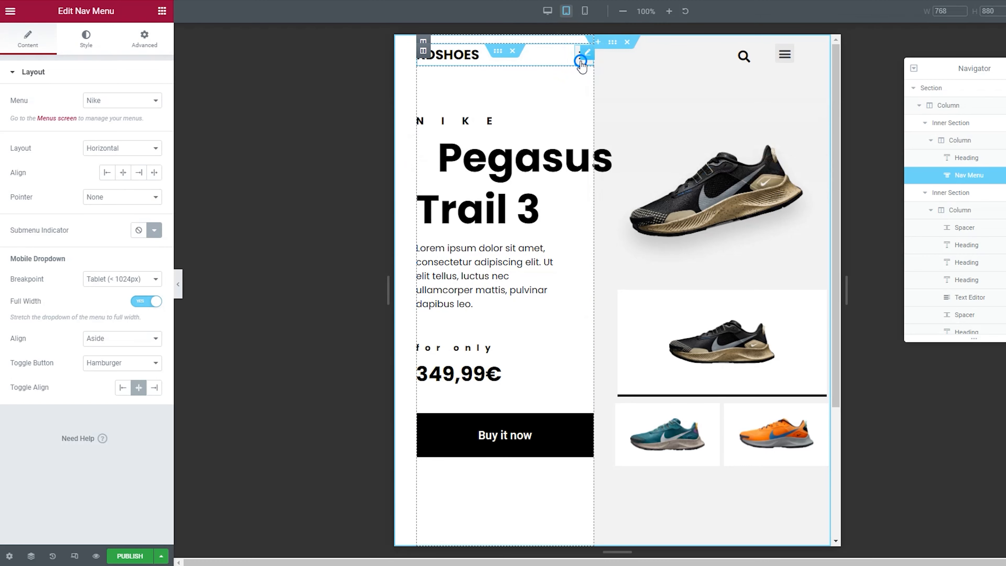
- Center-align the XDSHOES nav menu's mobile dropdown and make its toggle button background fully transparent (#02010100)
{"action": "left_click", "coordinate": [129, 338]}
{"action": "left_click", "coordinate": [128, 359]}
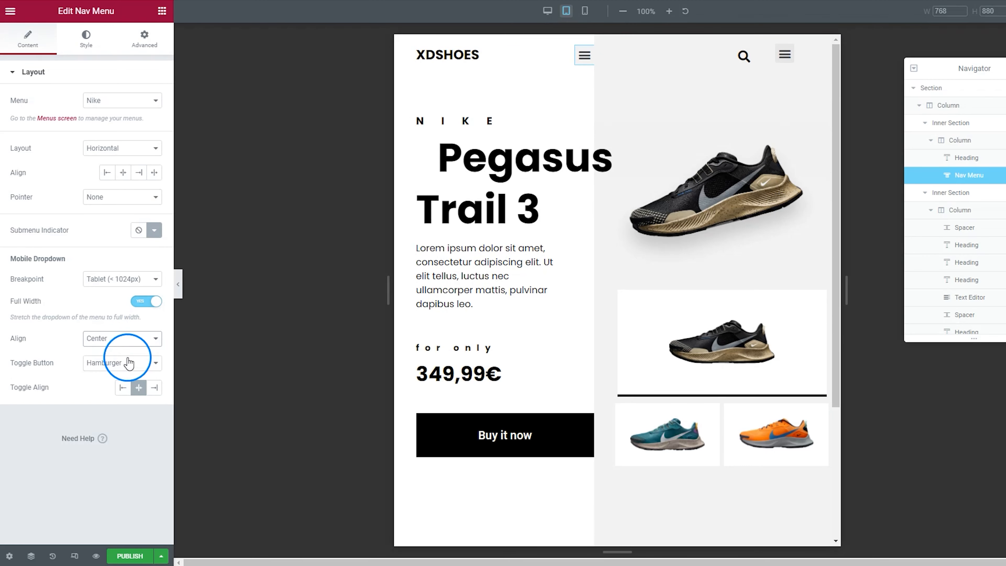
{"action": "left_click", "coordinate": [86, 42]}
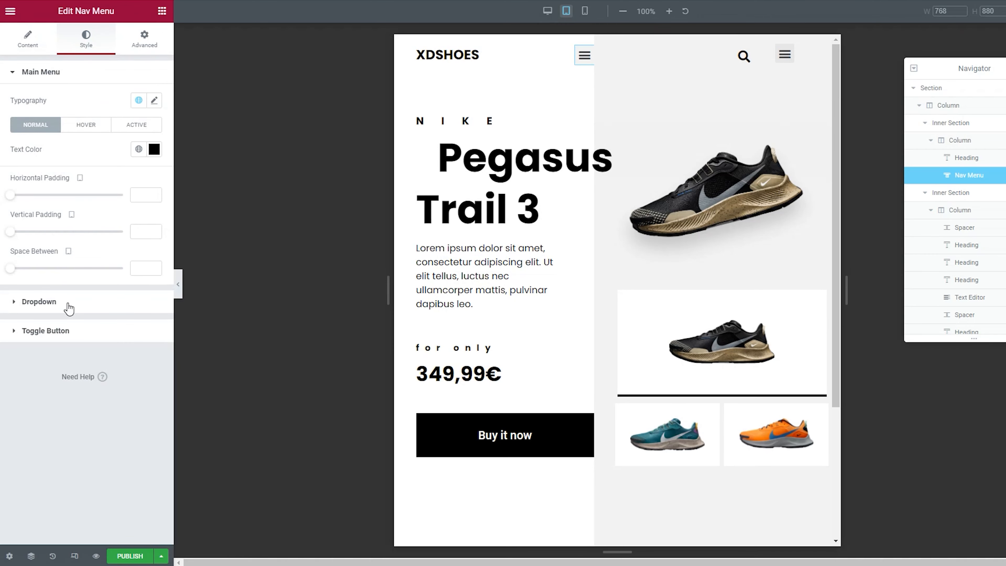
{"action": "left_click", "coordinate": [71, 332]}
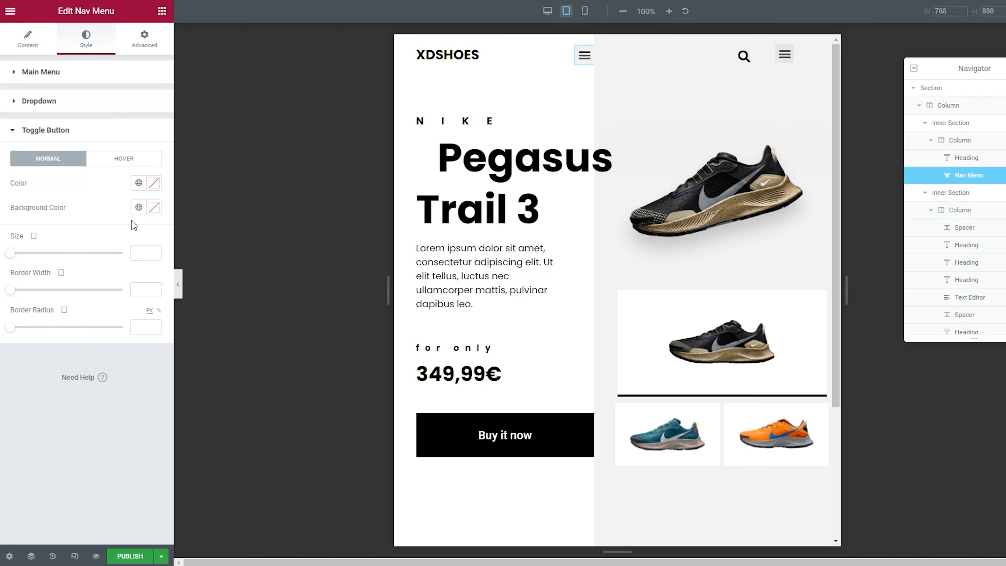
{"action": "left_click", "coordinate": [138, 207]}
{"action": "left_click", "coordinate": [154, 207]}
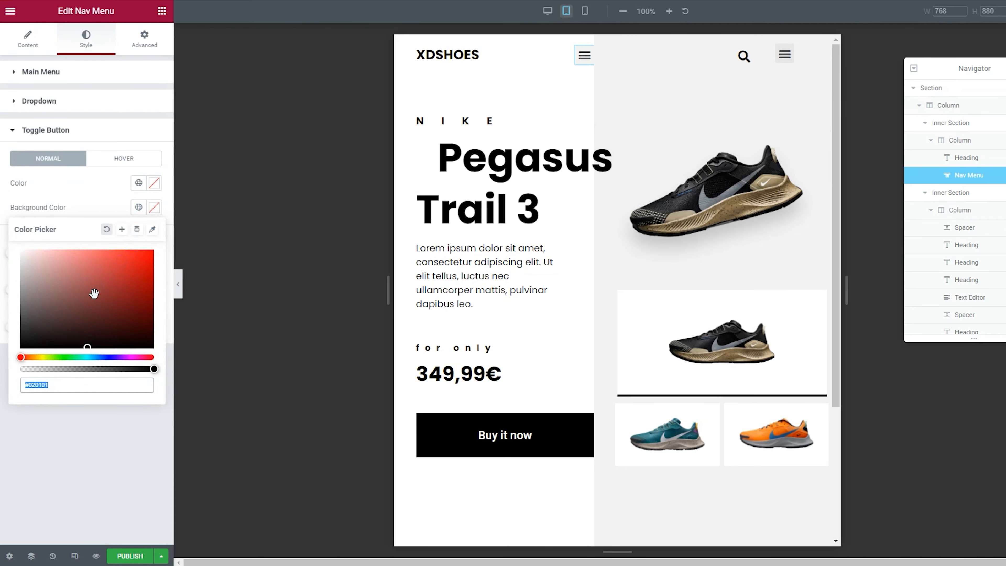
{"action": "left_click_drag", "start_coordinate": [85, 367], "coordinate": [2, 360]}
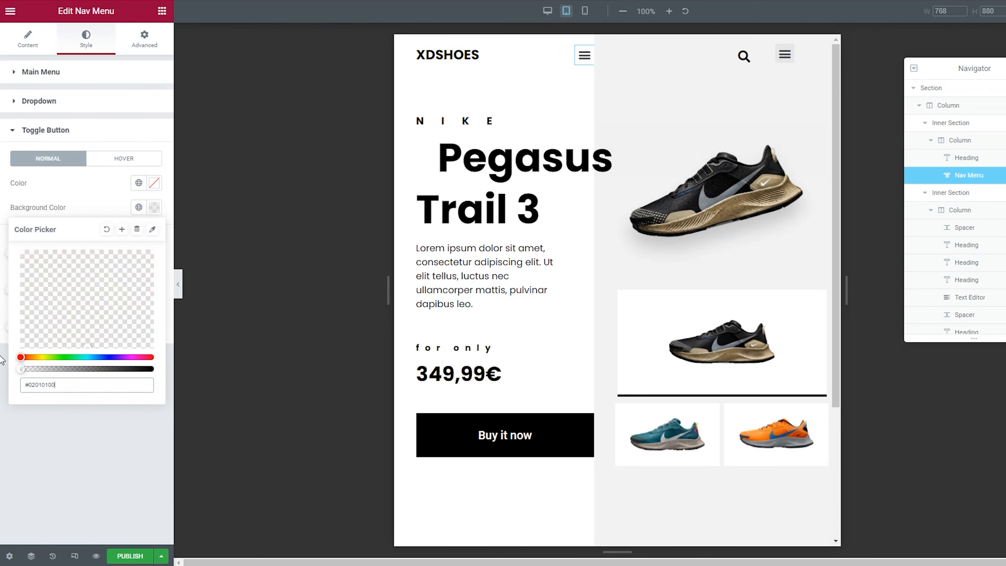
- Unlink the XDSHOES nav menu's tablet margins and set the right margin to 21 px
{"action": "left_click", "coordinate": [148, 45]}
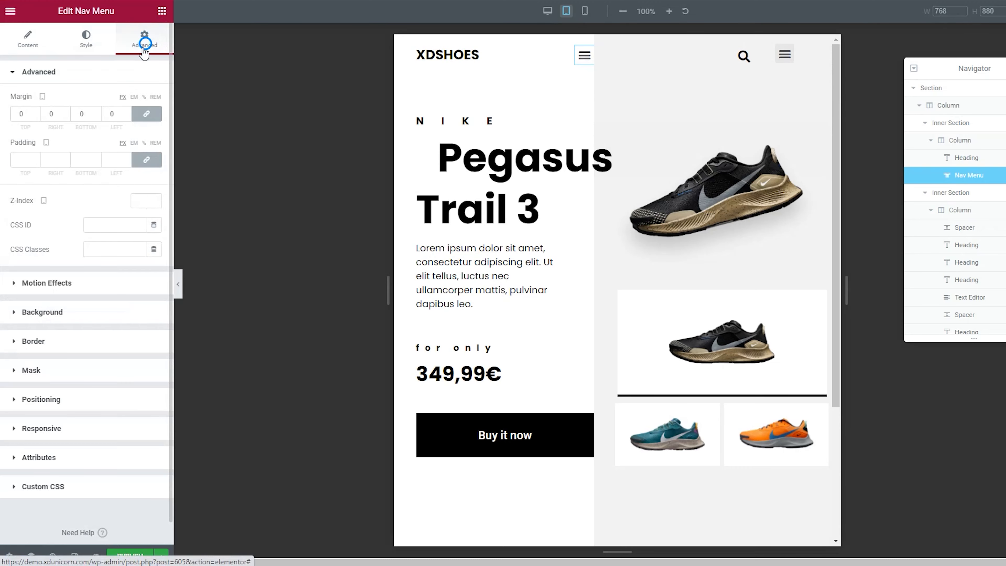
{"action": "left_click", "coordinate": [81, 114]}
{"action": "left_click", "coordinate": [65, 112]}
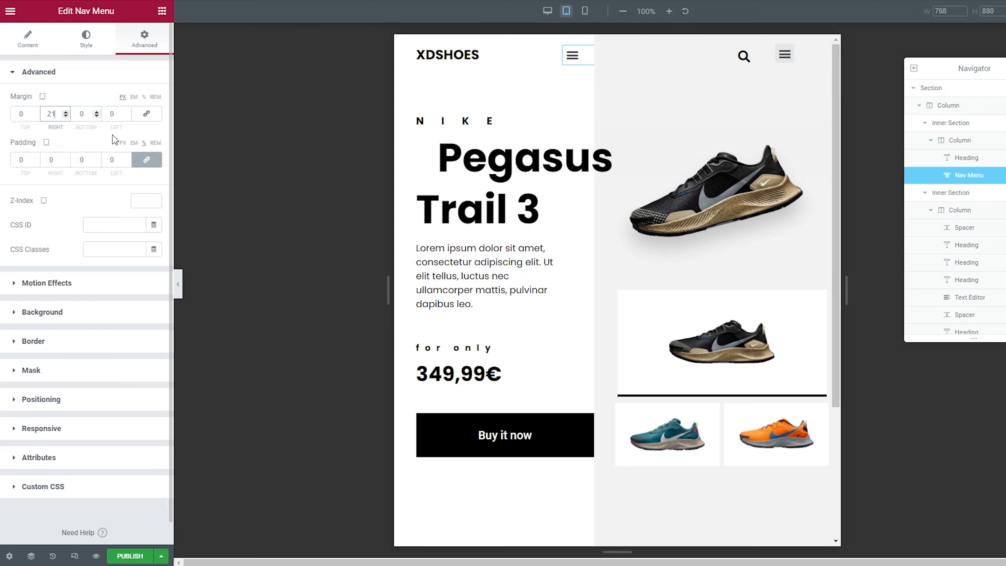
- Preview the tablet layout without the editing panel and test opening and closing the XDSHOES hamburger dropdown repeatedly
{"action": "left_click", "coordinate": [178, 284]}
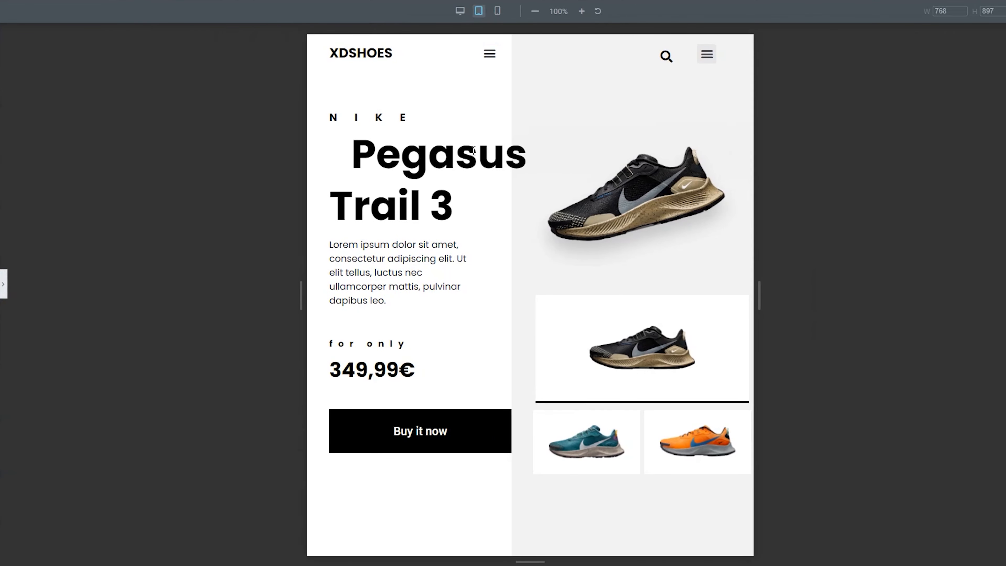
{"action": "left_click", "coordinate": [489, 54]}
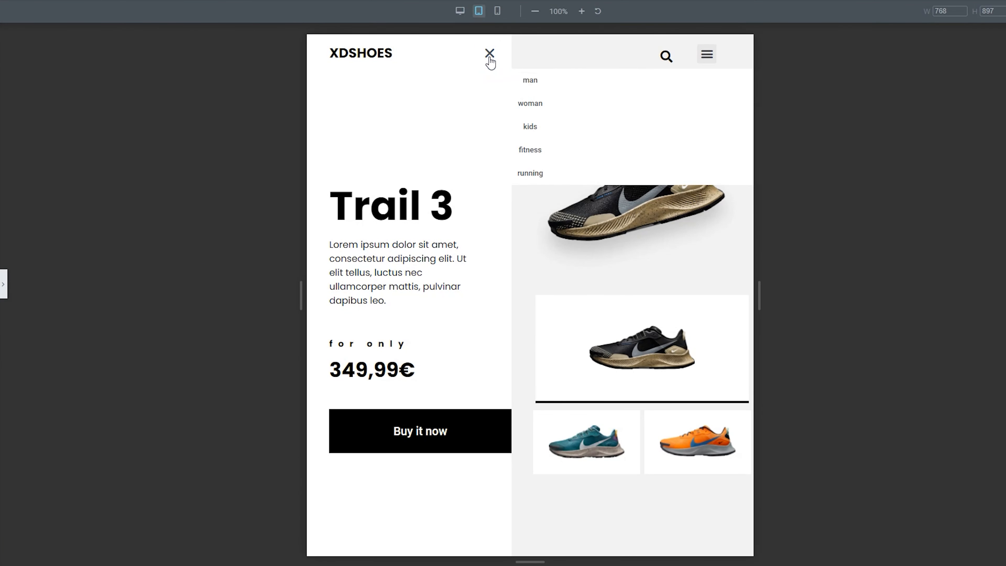
{"action": "left_click", "coordinate": [489, 55]}
{"action": "left_click", "coordinate": [489, 54]}
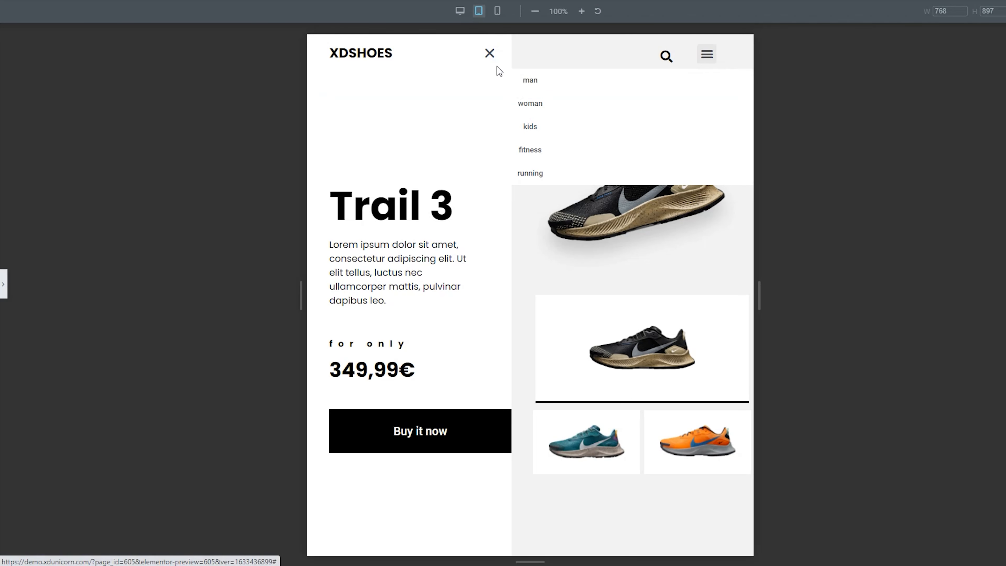
{"action": "left_click", "coordinate": [489, 55]}
{"action": "left_click", "coordinate": [490, 55]}
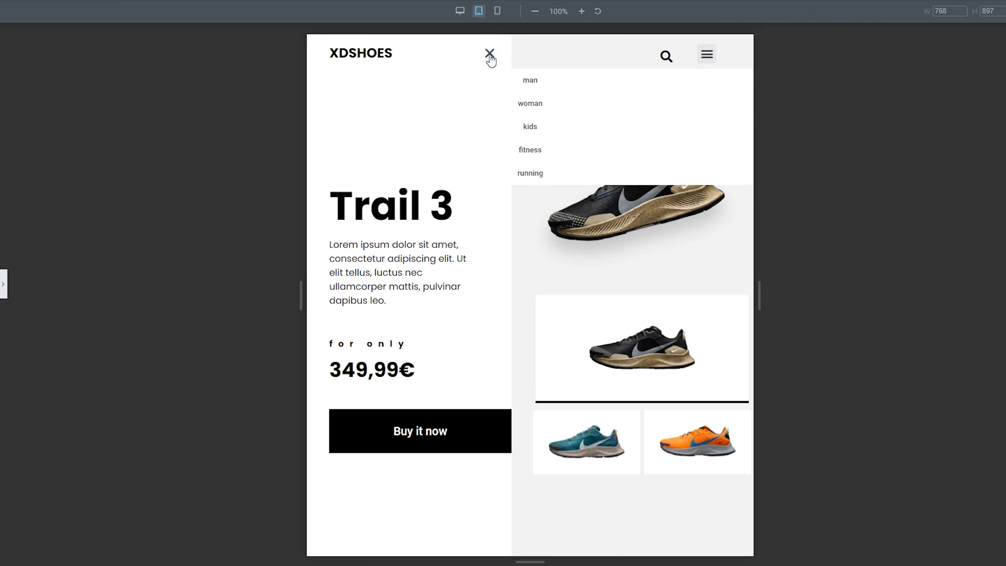
{"action": "left_click", "coordinate": [490, 55]}
{"action": "left_click", "coordinate": [3, 284]}
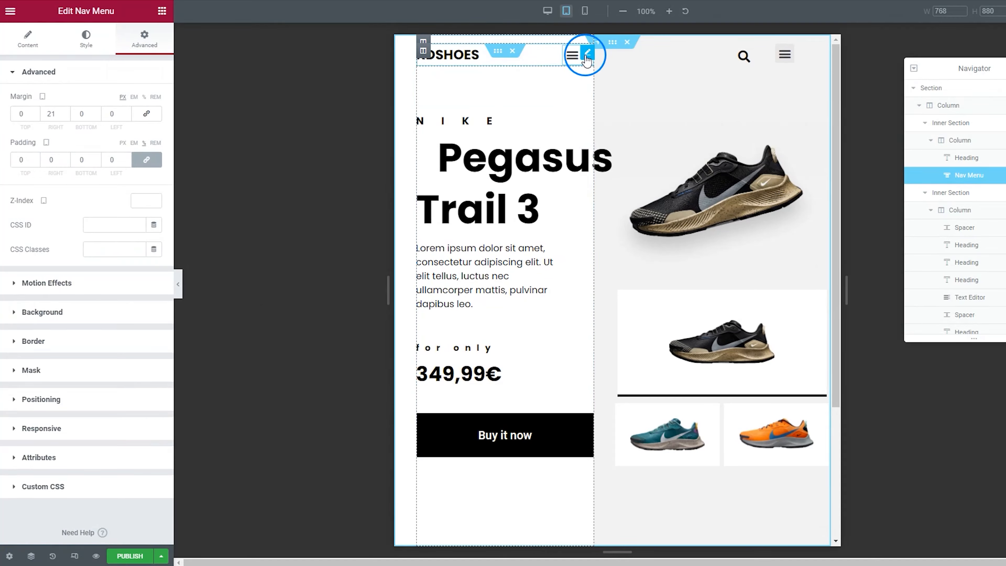
- Set the login nav menu's mobile dropdown breakpoint to None and preview the tablet header
{"action": "left_click", "coordinate": [806, 53]}
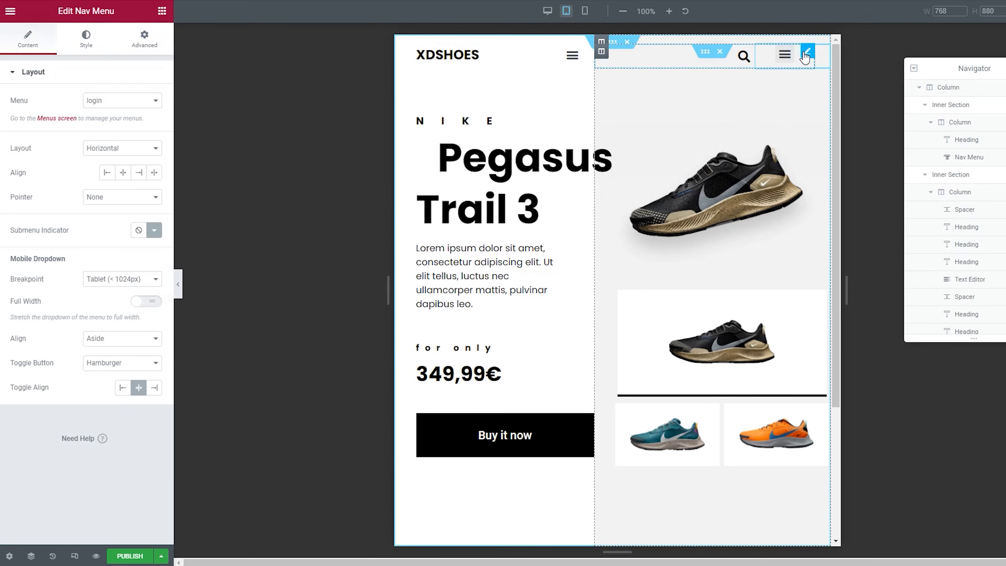
{"action": "left_click", "coordinate": [114, 279]}
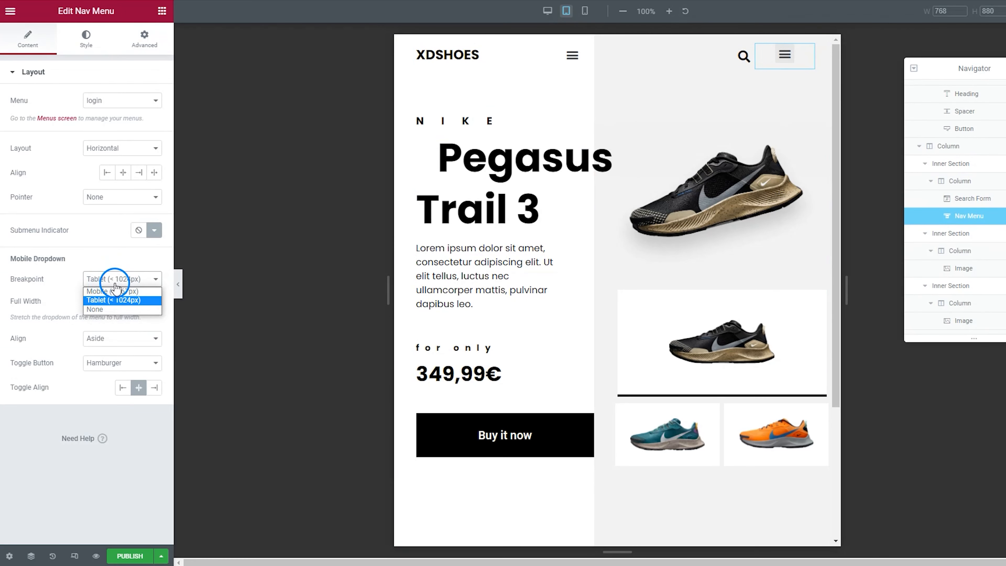
{"action": "left_click", "coordinate": [116, 309]}
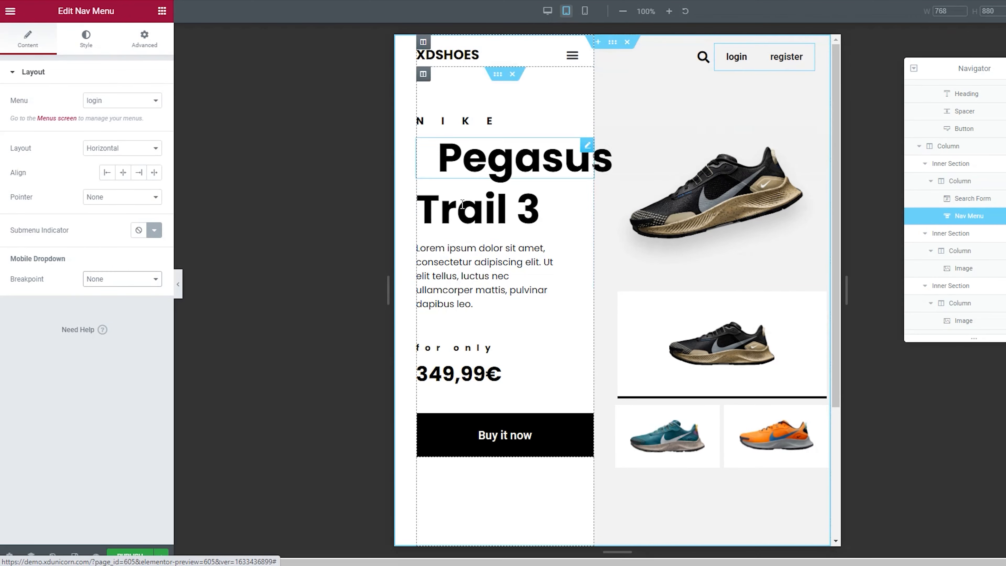
{"action": "left_click", "coordinate": [180, 285]}
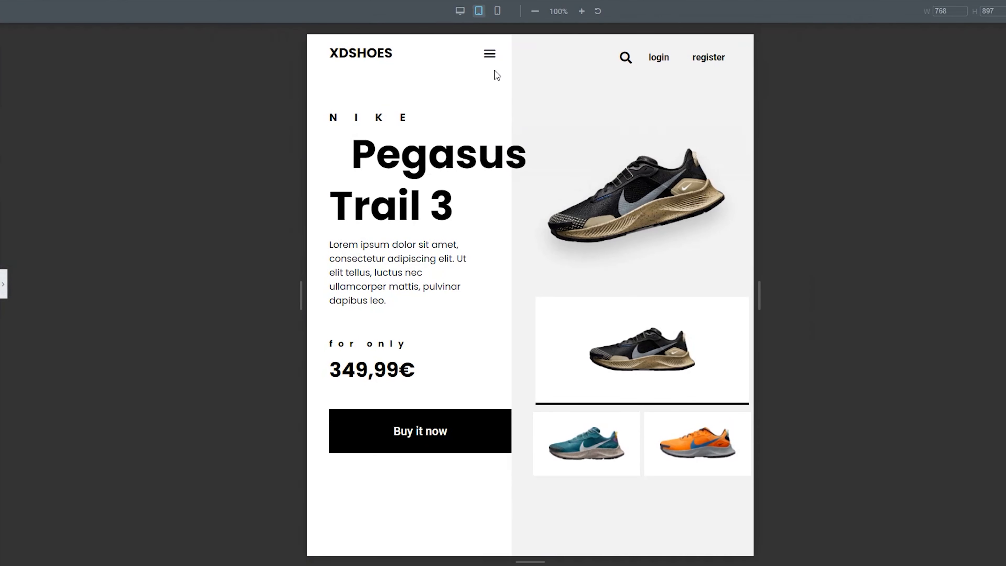
{"action": "left_click", "coordinate": [490, 64]}
{"action": "left_click", "coordinate": [490, 60]}
{"action": "left_click", "coordinate": [5, 277]}
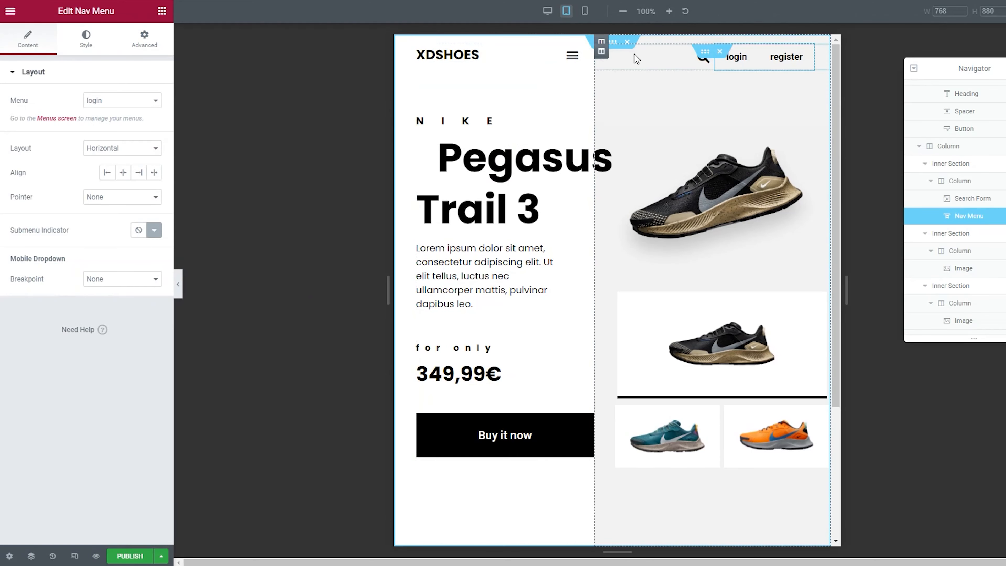
- Set the tablet padding to 0 on all sides for the inner section holding the search icon and login menu
{"action": "left_click", "coordinate": [704, 51]}
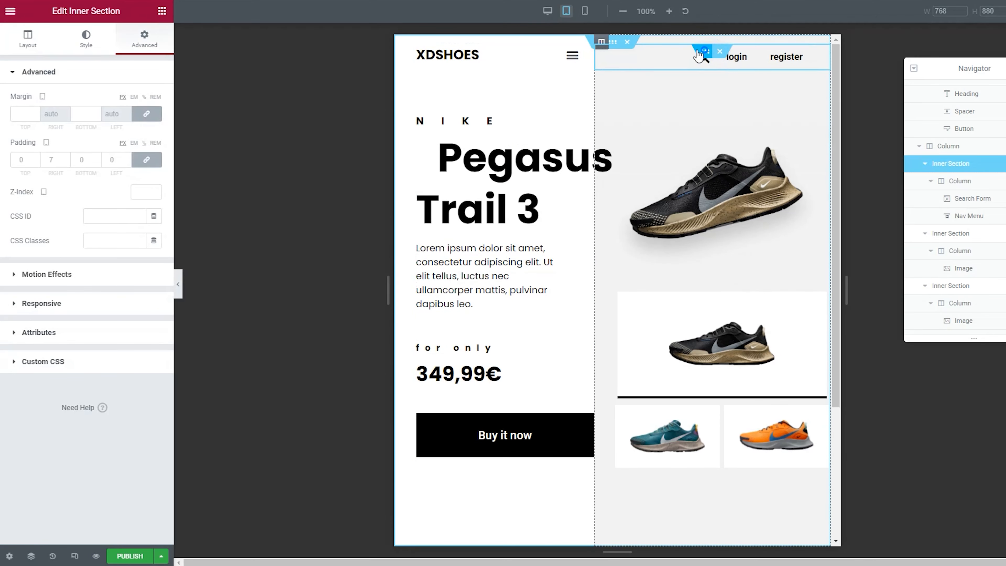
{"action": "left_click", "coordinate": [32, 159]}
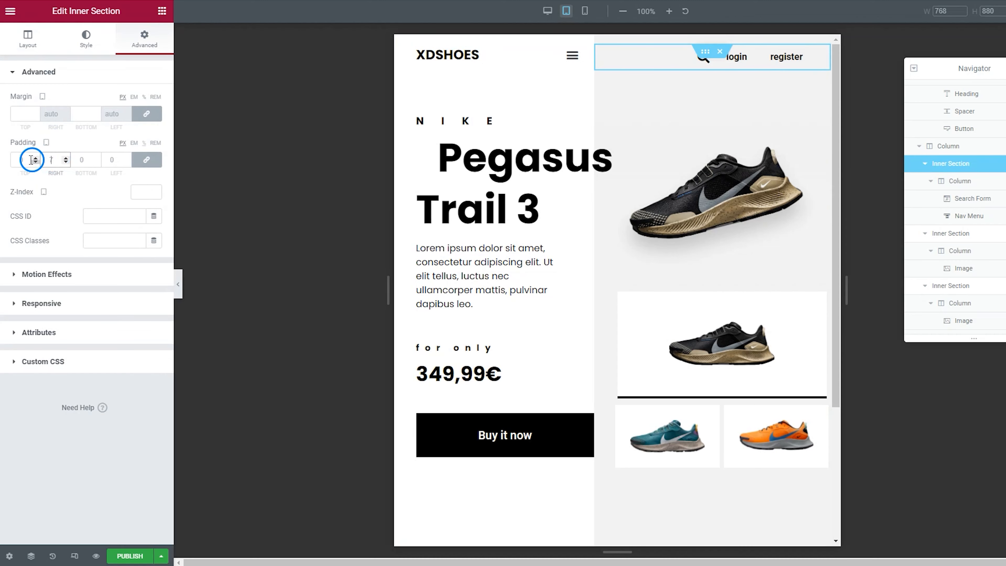
{"action": "key", "text": "BackSpace"}
{"action": "type", "text": "00"}
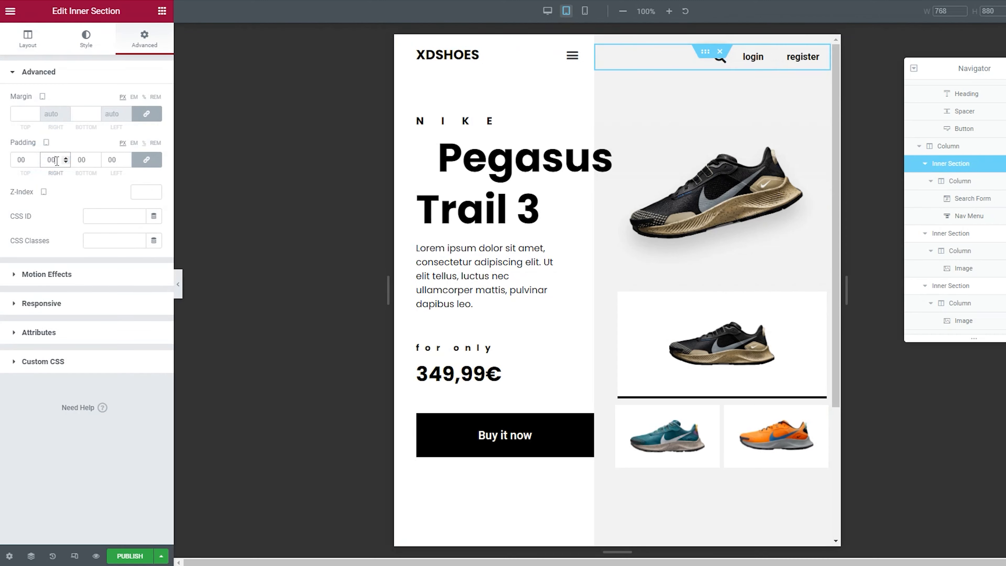
{"action": "left_click_drag", "start_coordinate": [56, 161], "coordinate": [39, 171]}
- Unlink the search and login inner section's tablet margins, set top to 3% and bottom to 0, and preview the header alignment
{"action": "left_click", "coordinate": [146, 113]}
{"action": "left_click", "coordinate": [81, 111]}
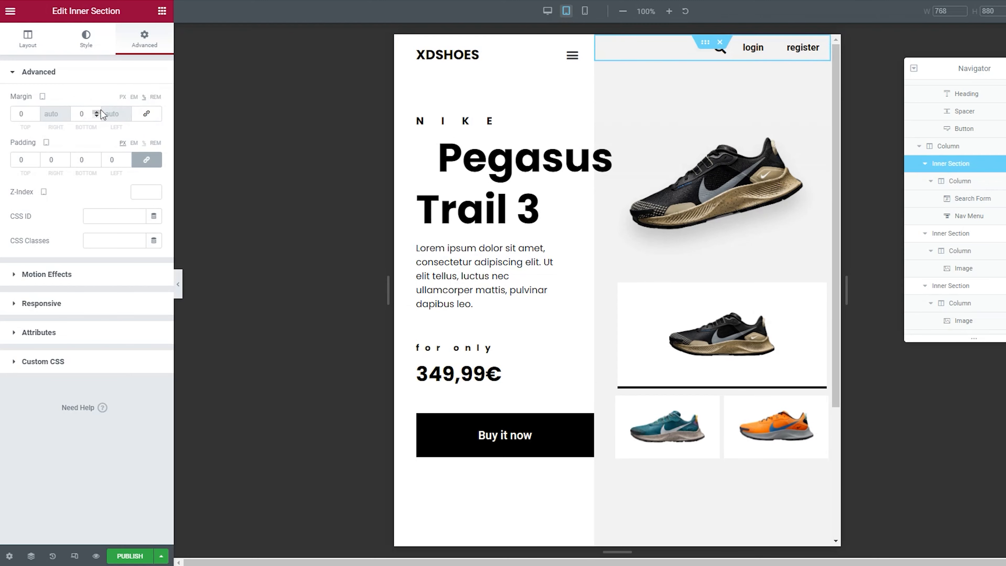
{"action": "left_click", "coordinate": [36, 113]}
{"action": "left_click", "coordinate": [36, 112]}
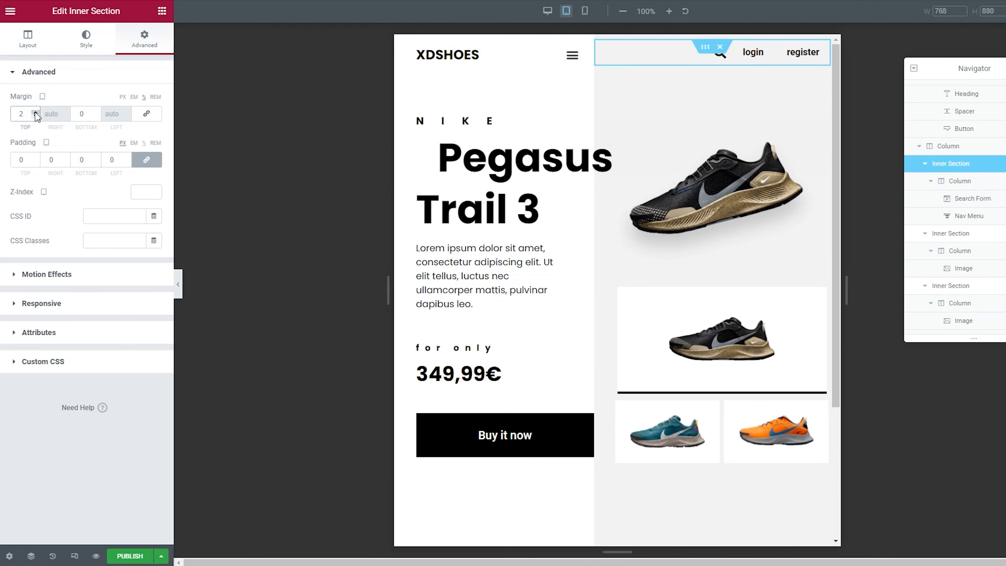
{"action": "left_click", "coordinate": [35, 112]}
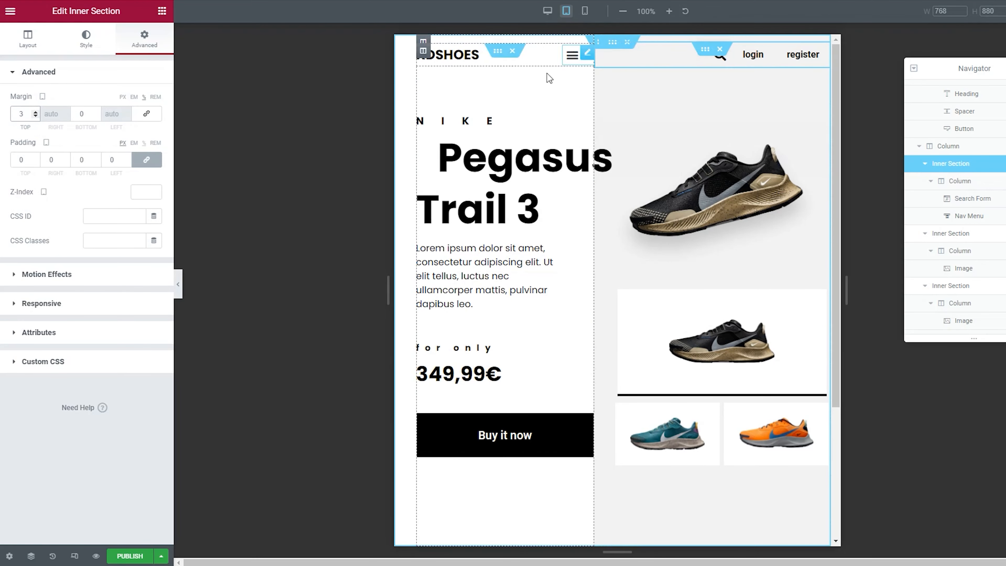
{"action": "left_click", "coordinate": [181, 293]}
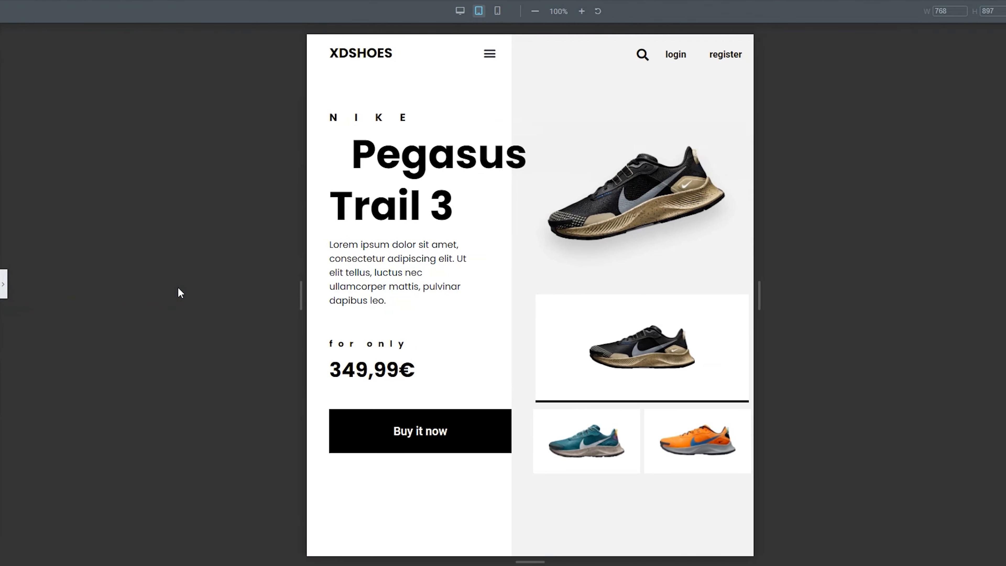
{"action": "left_click", "coordinate": [3, 293]}
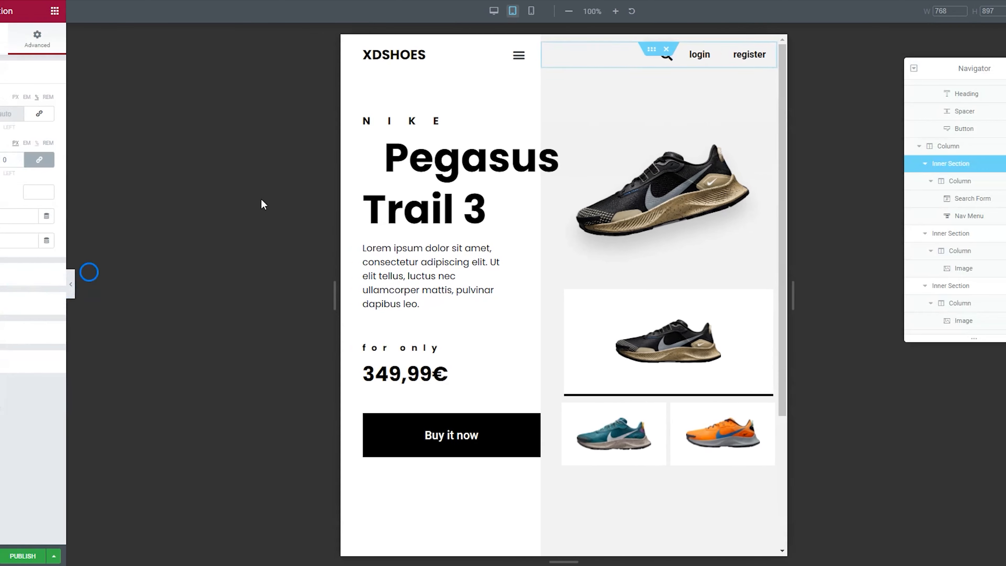
- Select the XDSHOES header's inner section, set its unlinked tablet margins to 4% top and 0 bottom, and preview the alignment
{"action": "left_click", "coordinate": [500, 53]}
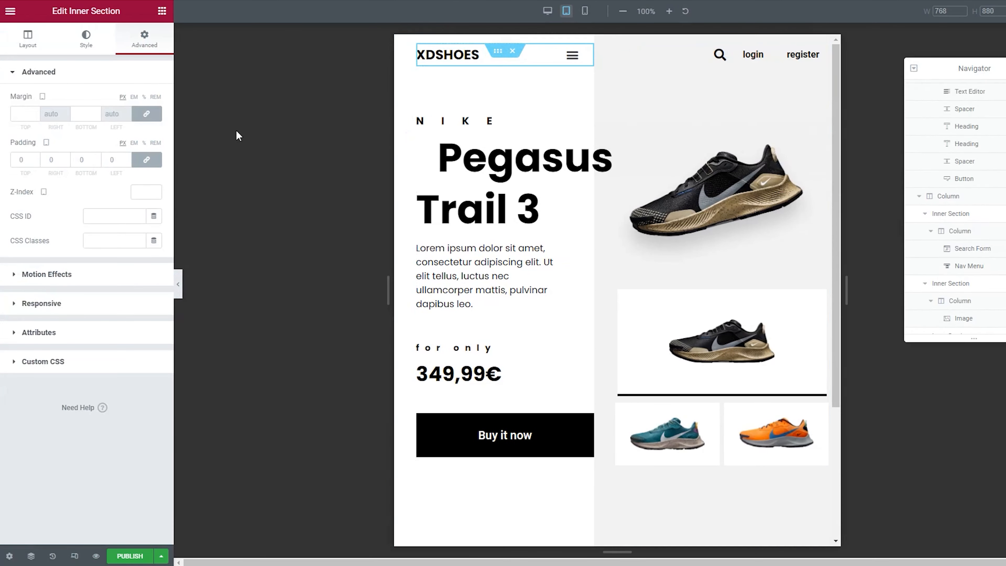
{"action": "left_click", "coordinate": [146, 113]}
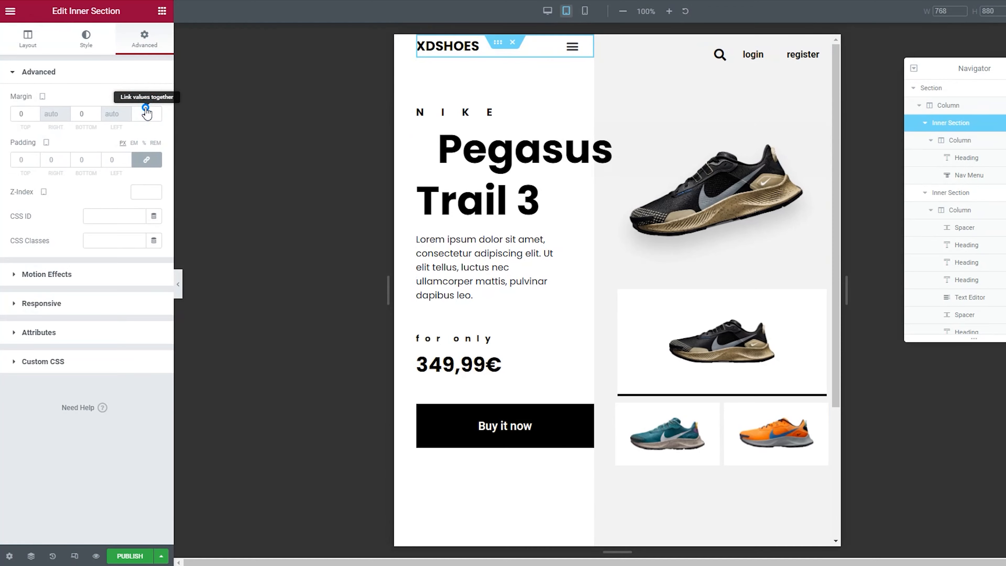
{"action": "left_click", "coordinate": [35, 112]}
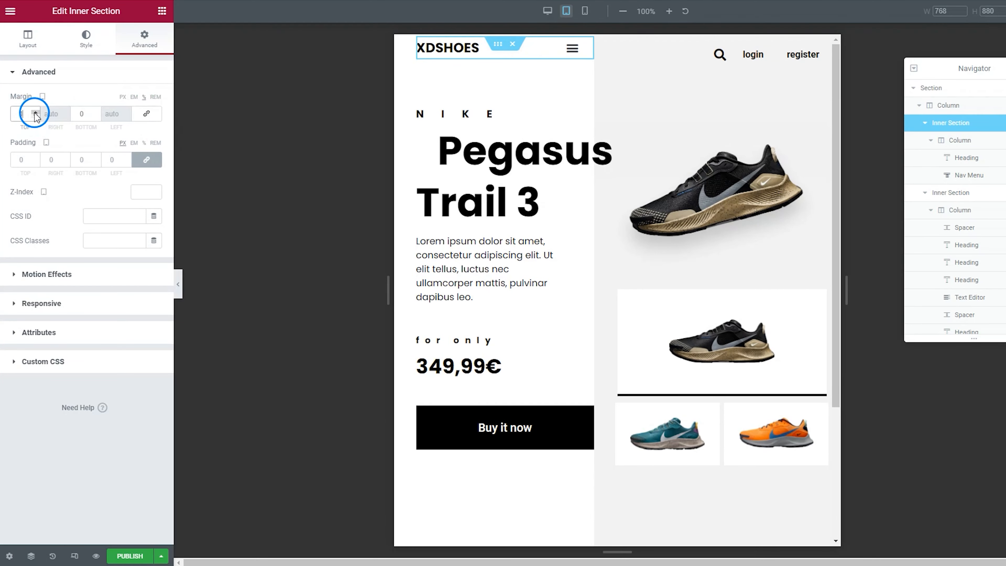
{"action": "left_click", "coordinate": [36, 113]}
{"action": "left_click", "coordinate": [35, 113]}
{"action": "left_click", "coordinate": [36, 113]}
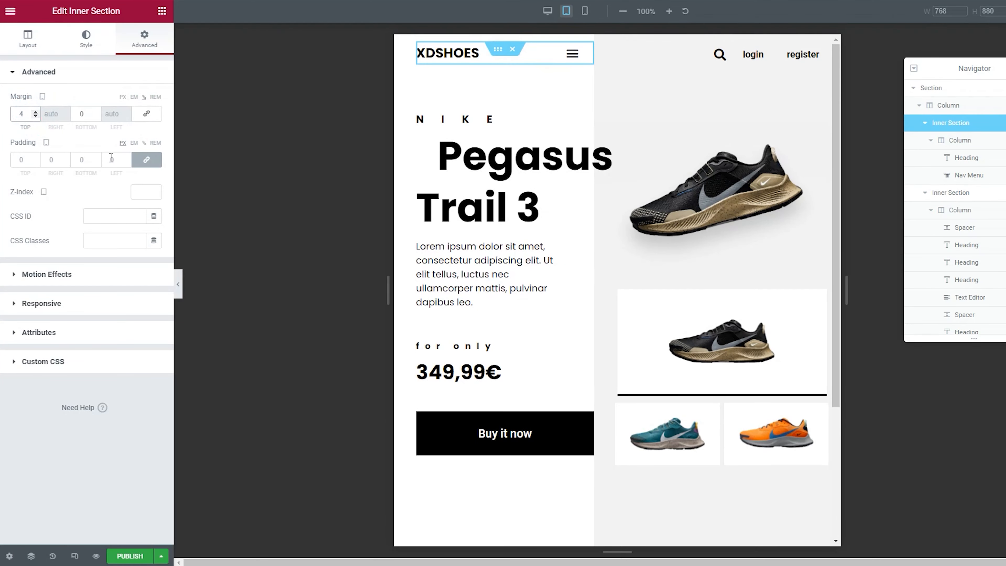
{"action": "left_click", "coordinate": [178, 282]}
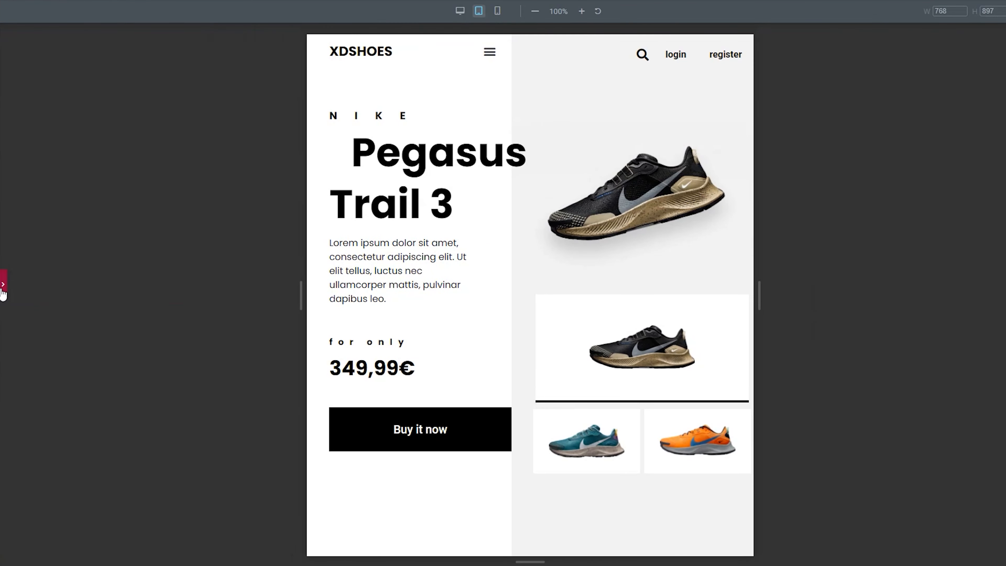
{"action": "left_click", "coordinate": [3, 285]}
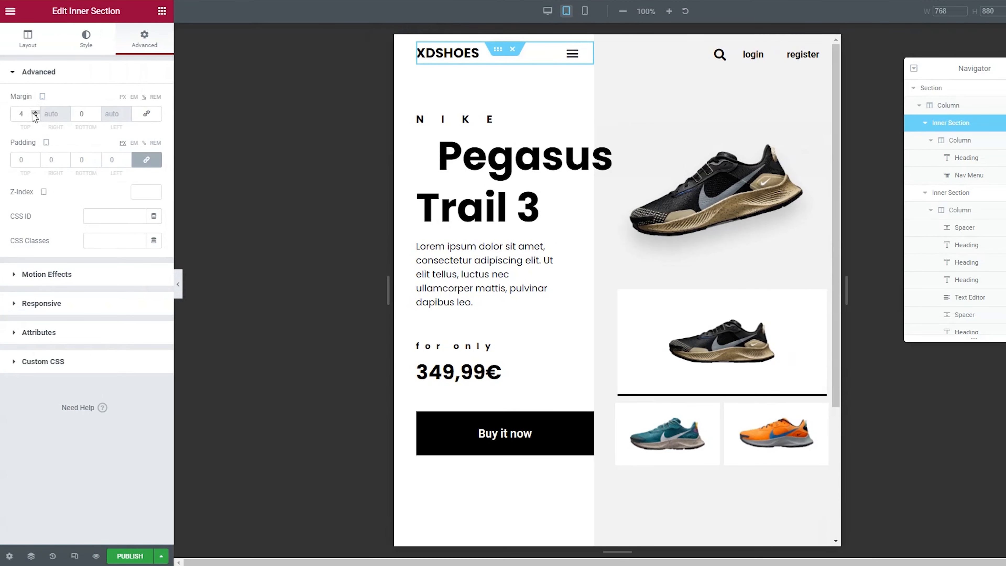
- Increase the XDSHOES inner section's top tablet margin to 5% and test opening and closing the hamburger menu in preview
{"action": "left_click", "coordinate": [36, 112]}
{"action": "left_click", "coordinate": [179, 284]}
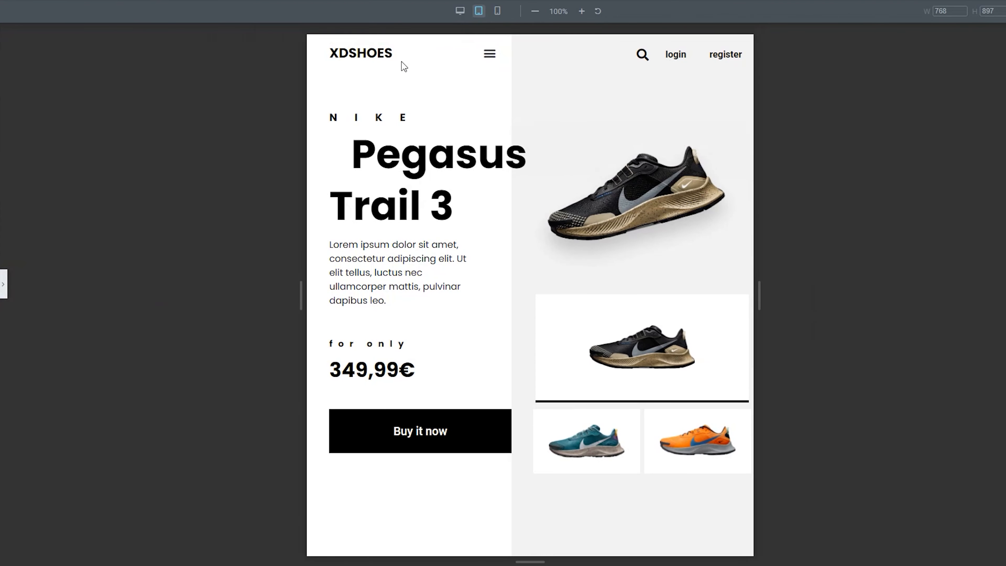
{"action": "left_click", "coordinate": [489, 55]}
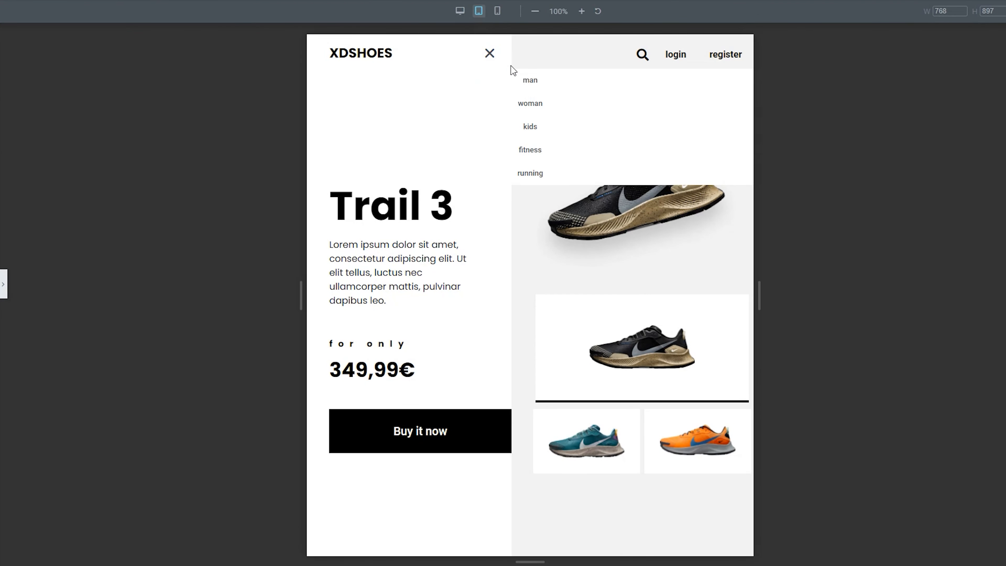
{"action": "left_click", "coordinate": [490, 56]}
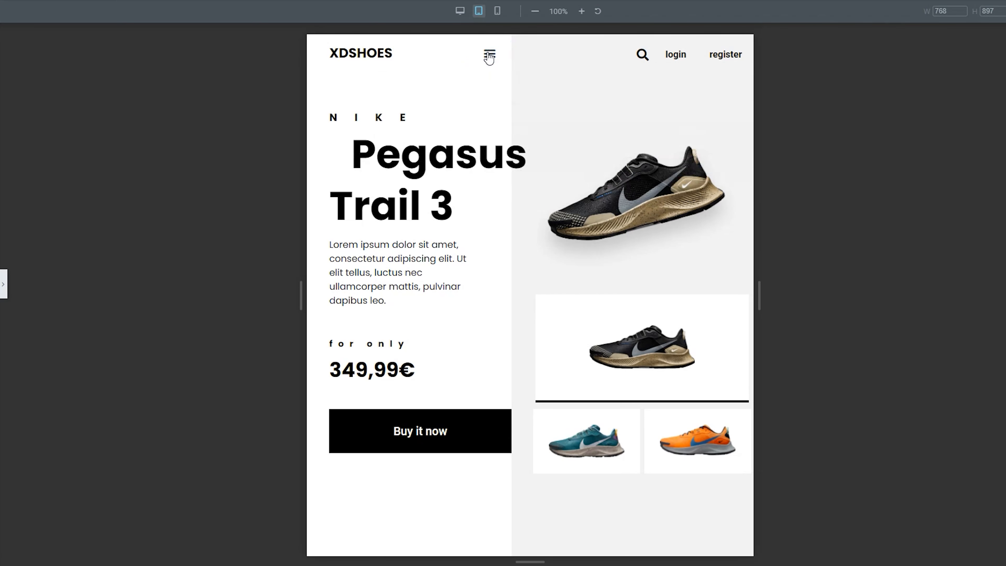
{"action": "left_click", "coordinate": [2, 296]}
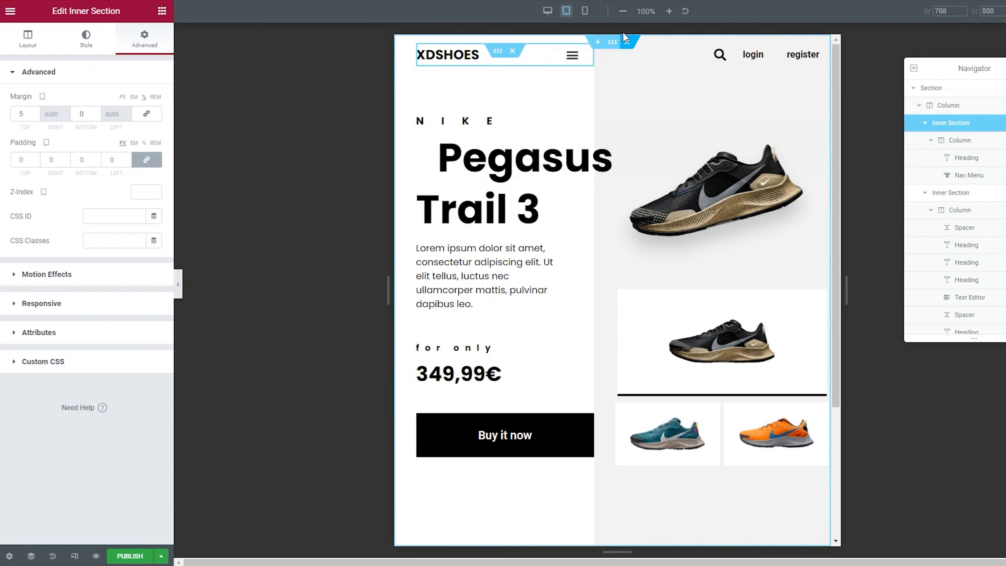
- Switch the page to the mobile layout and test opening and closing the XDSHOES header's hamburger menu
{"action": "left_click", "coordinate": [585, 11]}
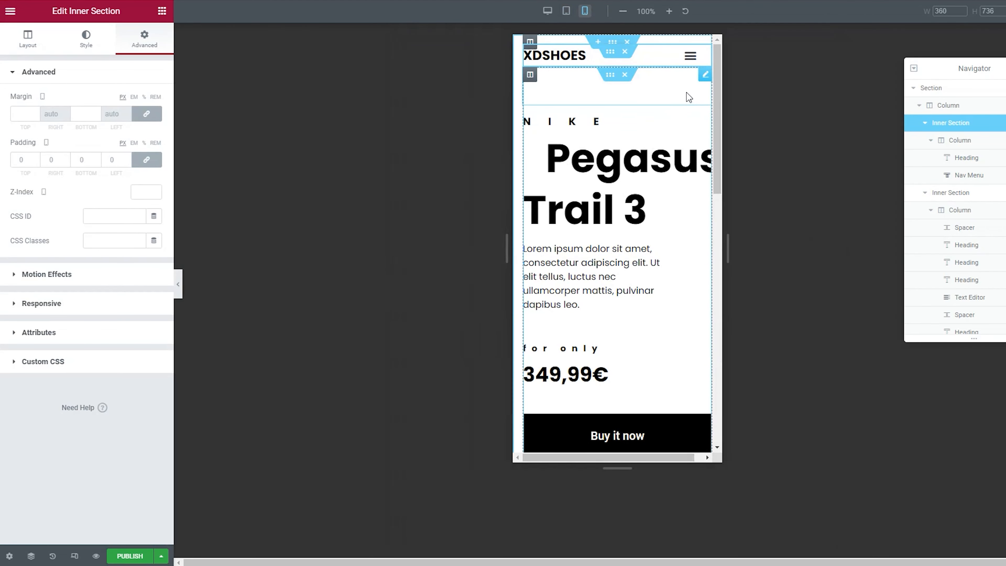
{"action": "left_click", "coordinate": [691, 57]}
{"action": "left_click", "coordinate": [690, 57]}
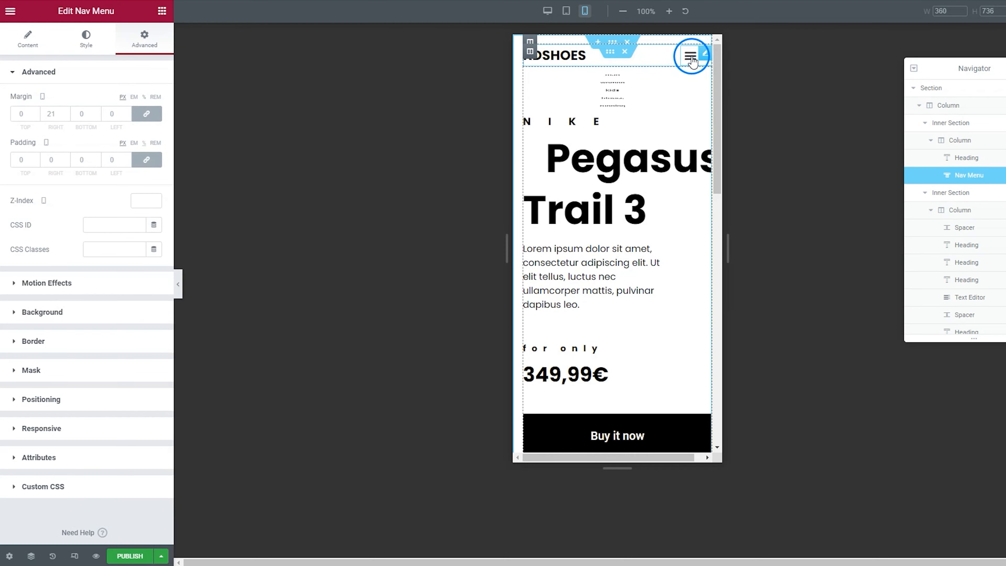
- Reduce the mobile typography size of the "Pegasus" heading to 58 px
{"action": "left_click", "coordinate": [617, 157]}
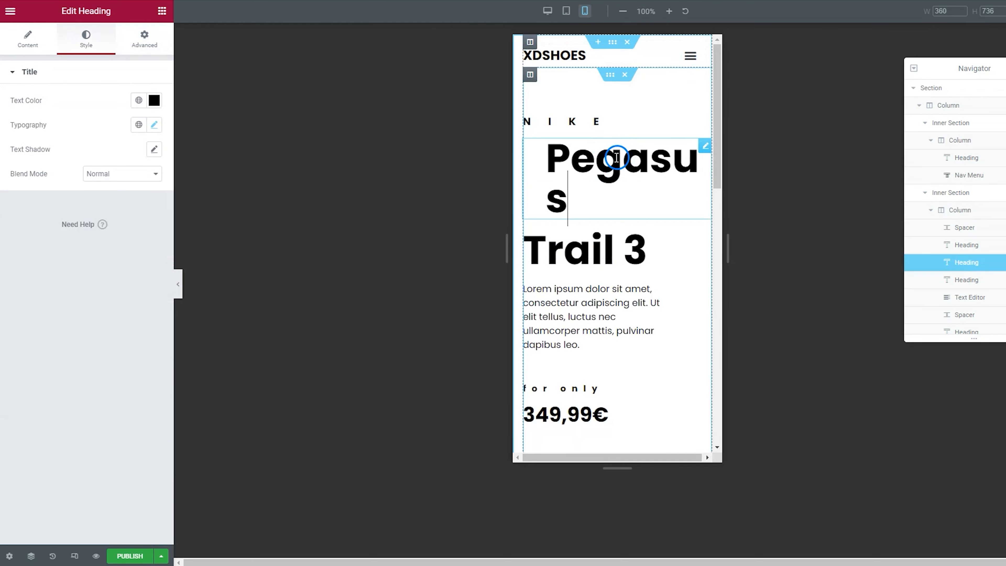
{"action": "left_click", "coordinate": [154, 124]}
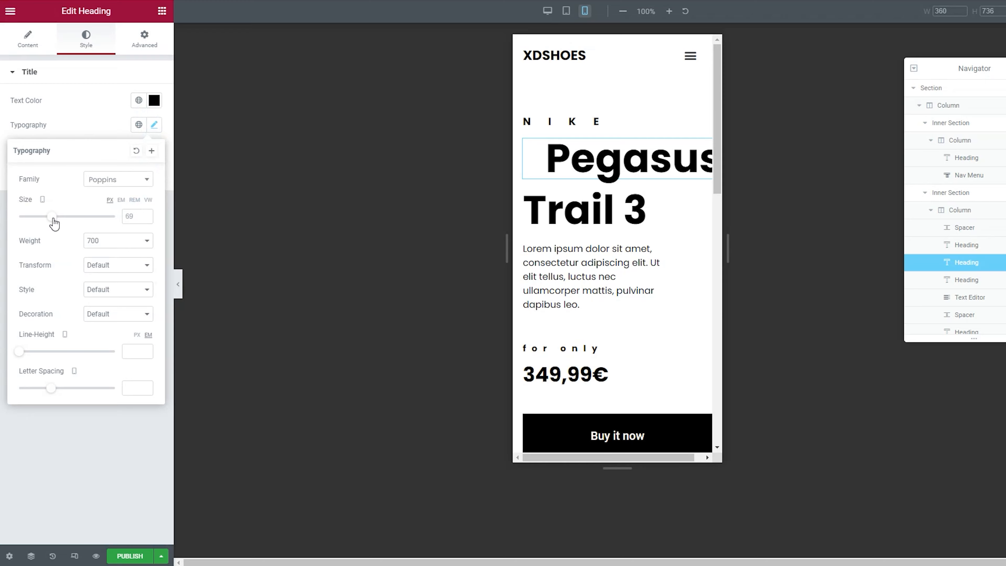
{"action": "left_click_drag", "start_coordinate": [54, 218], "coordinate": [47, 216]}
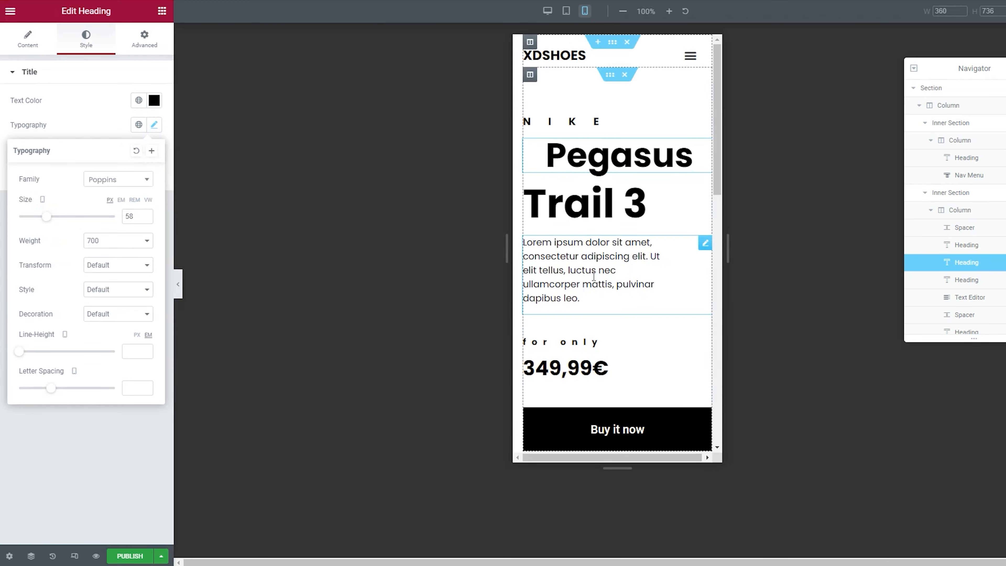
- Reduce the mobile typography size of the "Trail 3" heading to 59 px
{"action": "left_click", "coordinate": [588, 216]}
{"action": "left_click", "coordinate": [86, 42]}
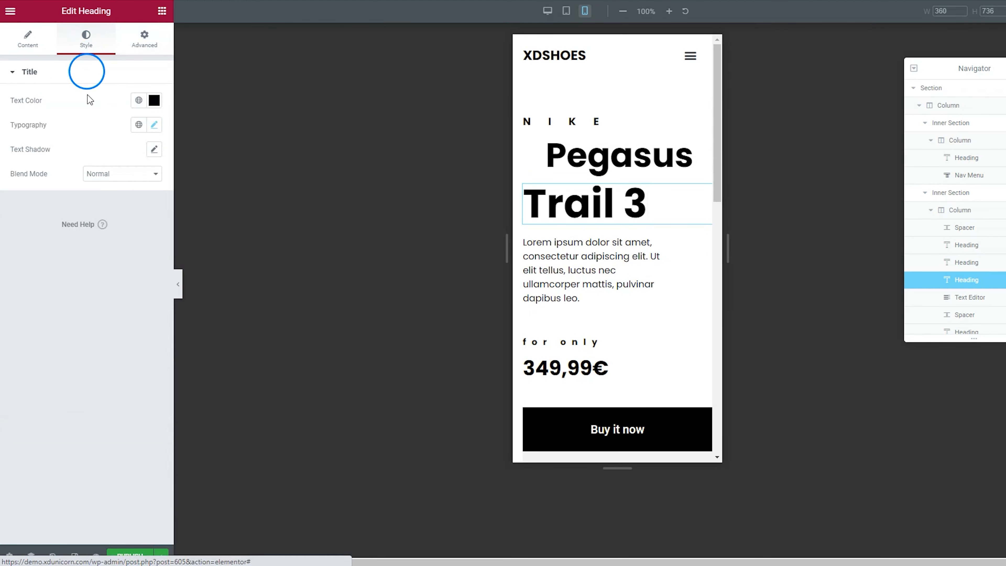
{"action": "left_click", "coordinate": [155, 124]}
{"action": "left_click", "coordinate": [54, 217]}
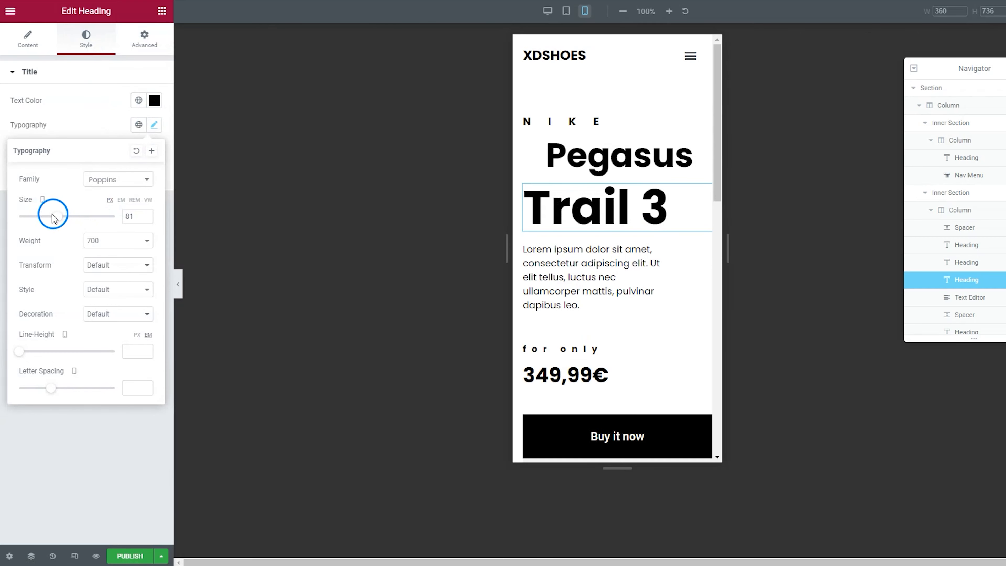
{"action": "mouse_move", "coordinate": [59, 220]}
{"action": "left_mouse_down"}
{"action": "mouse_move", "coordinate": [43, 213]}
{"action": "mouse_move", "coordinate": [48, 222]}
{"action": "left_mouse_up"}
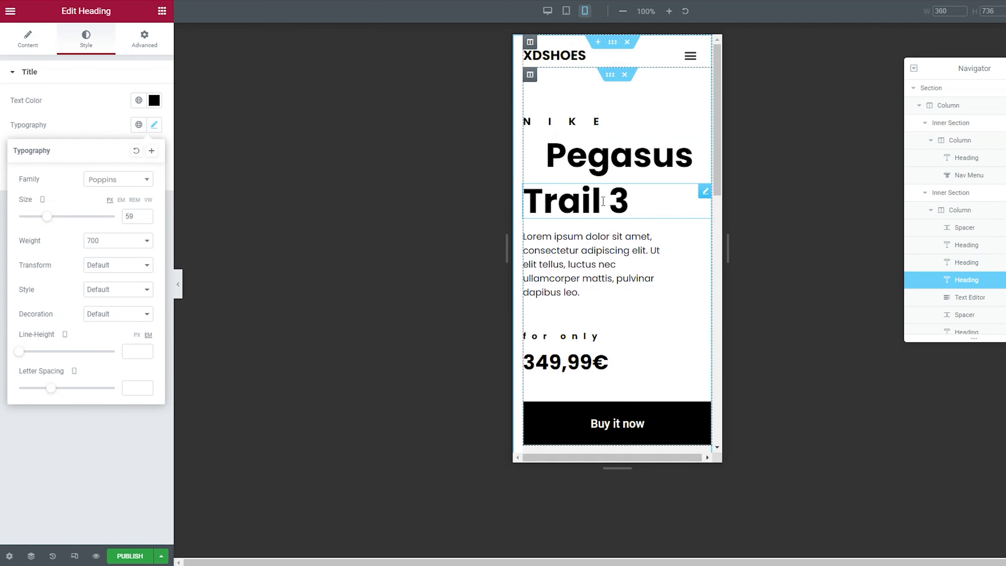
- Unlink the mobile padding of the page's main section and set its left padding to 0
{"action": "scroll", "coordinate": [631, 214], "scroll_direction": "down", "scroll_amount": 2}
{"action": "scroll", "coordinate": [604, 233], "scroll_direction": "down", "scroll_amount": 6}
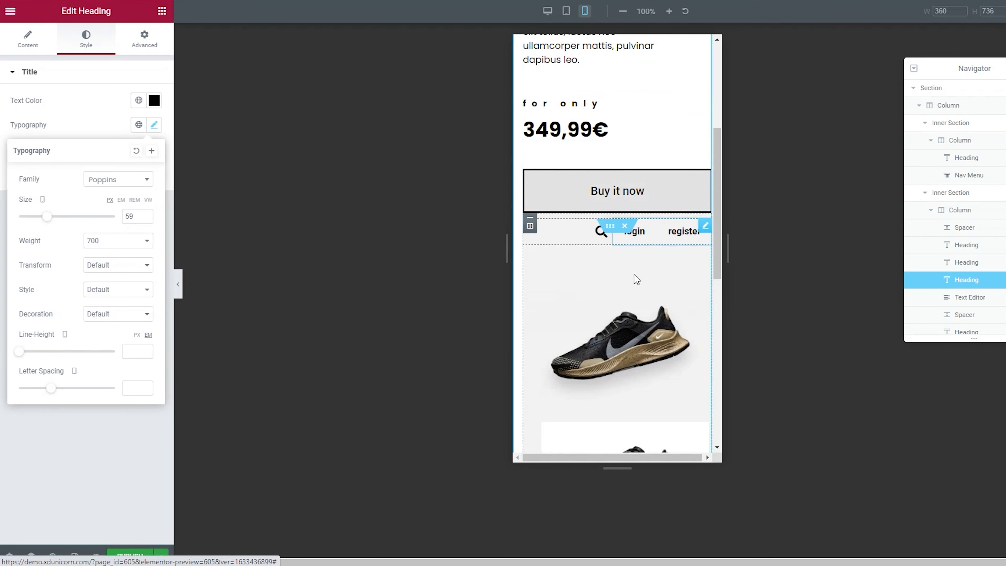
{"action": "scroll", "coordinate": [633, 281], "scroll_direction": "up", "scroll_amount": 8}
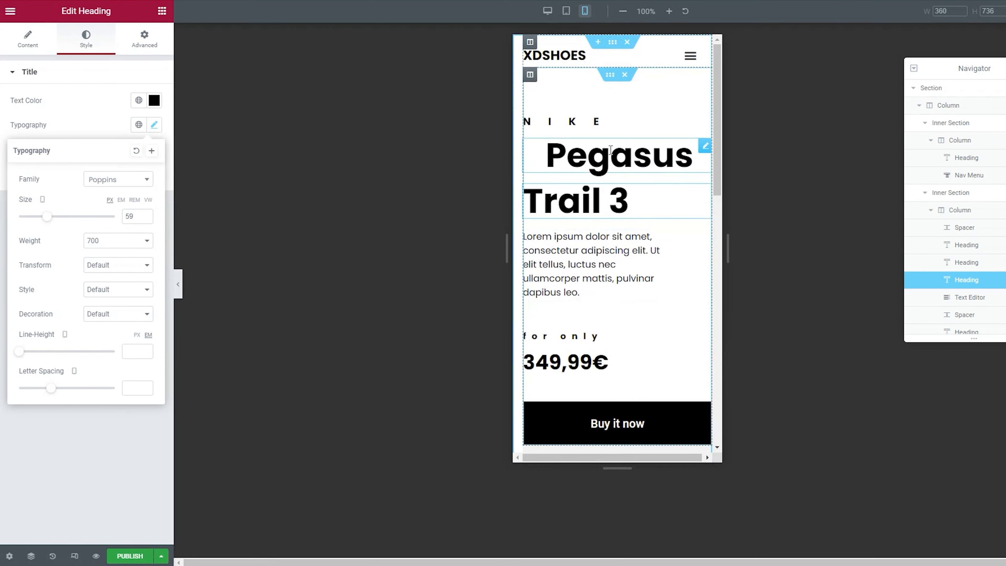
{"action": "left_click", "coordinate": [615, 43]}
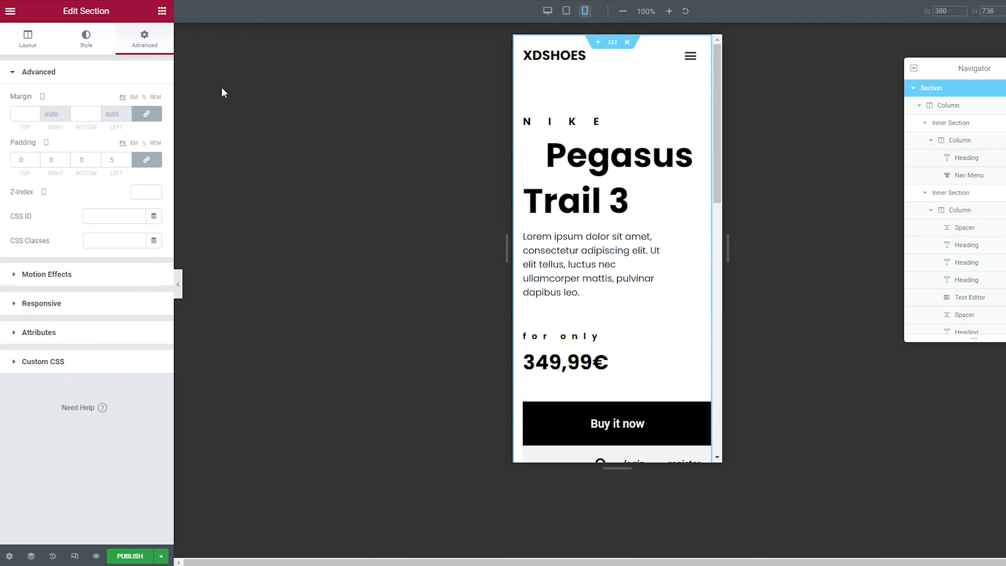
{"action": "left_click", "coordinate": [150, 158]}
{"action": "left_click", "coordinate": [126, 162]}
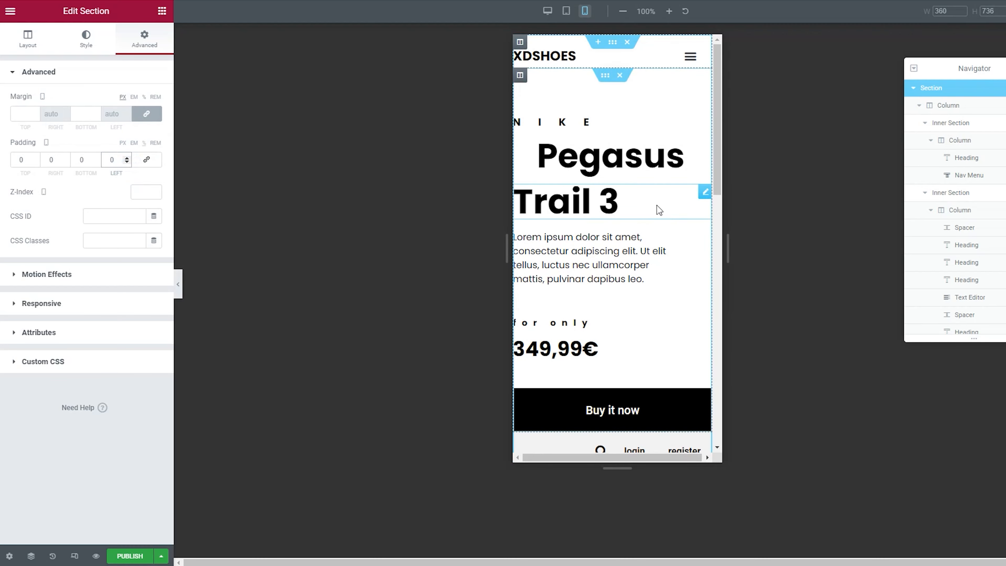
- Set the mobile padding of the column holding the header and product text to 6% on all sides
{"action": "left_click", "coordinate": [521, 42]}
{"action": "left_click", "coordinate": [520, 41]}
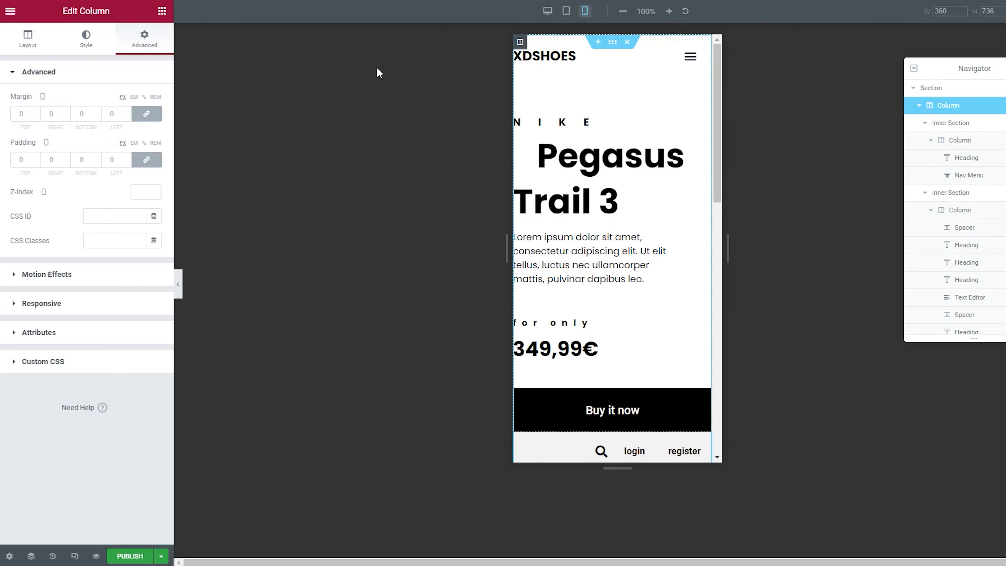
{"action": "left_click", "coordinate": [145, 143]}
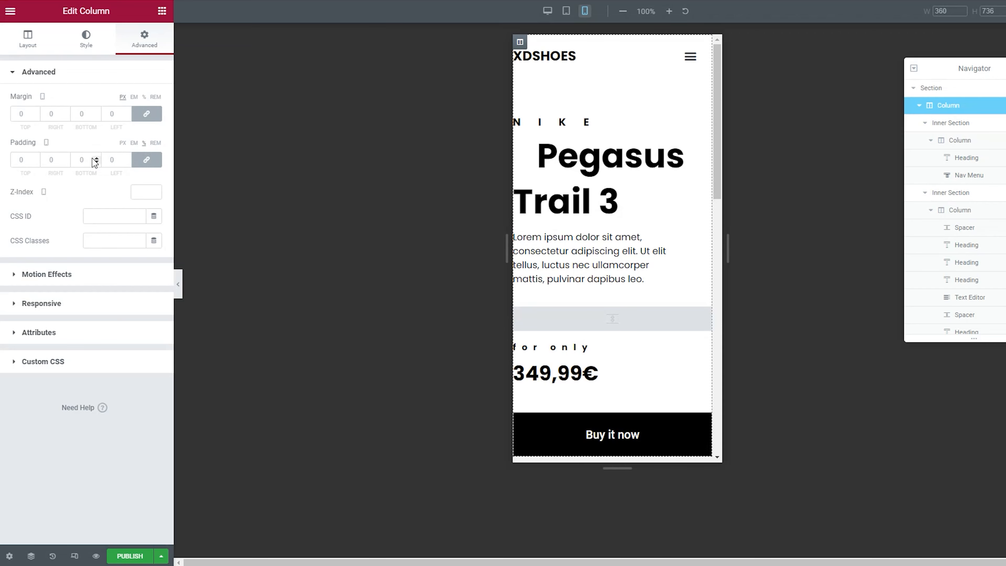
{"action": "left_click", "coordinate": [127, 157]}
{"action": "left_click", "coordinate": [127, 157]}
{"action": "left_click", "coordinate": [127, 158]}
{"action": "left_click", "coordinate": [127, 158]}
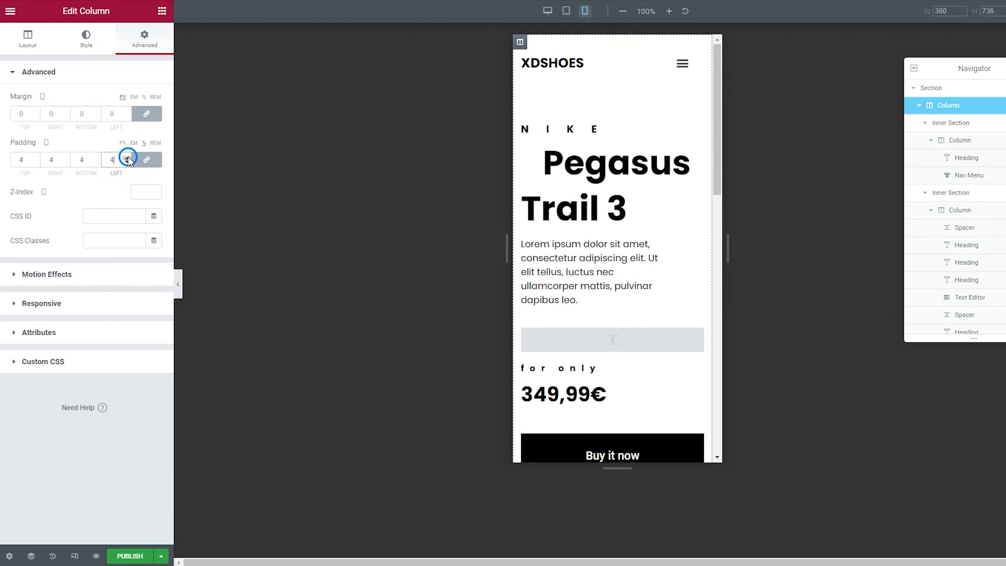
{"action": "left_click", "coordinate": [127, 158]}
{"action": "left_click", "coordinate": [127, 158]}
{"action": "left_click", "coordinate": [127, 158]}
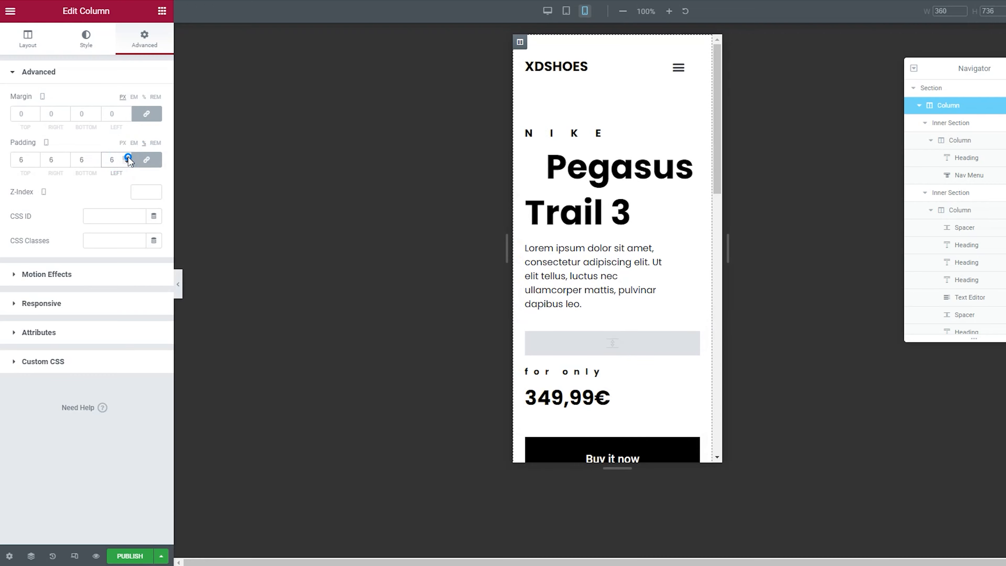
- Hide the inner section containing the search icon and login menu on mobile
{"action": "scroll", "coordinate": [613, 149], "scroll_direction": "down", "scroll_amount": 5}
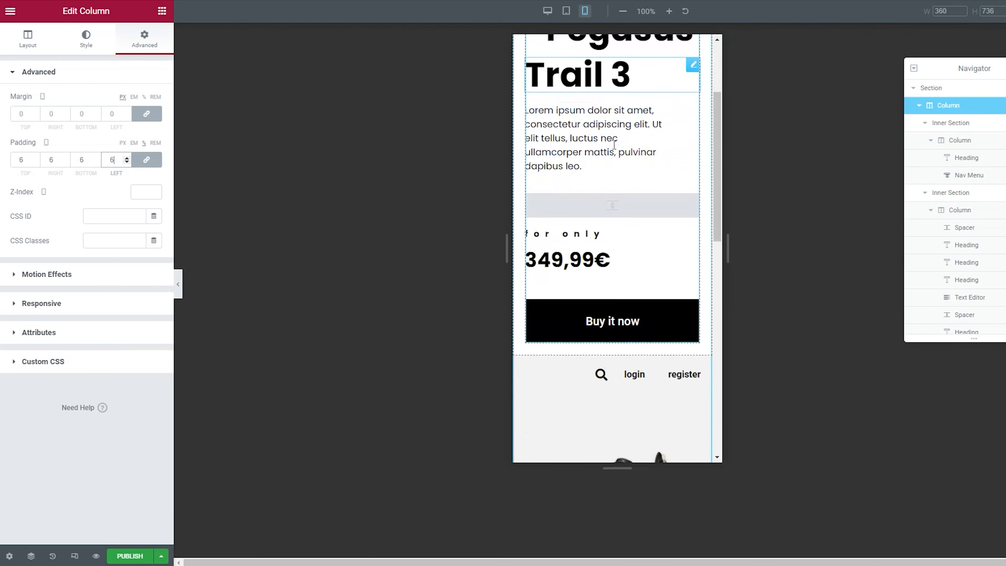
{"action": "scroll", "coordinate": [613, 149], "scroll_direction": "down", "scroll_amount": 3}
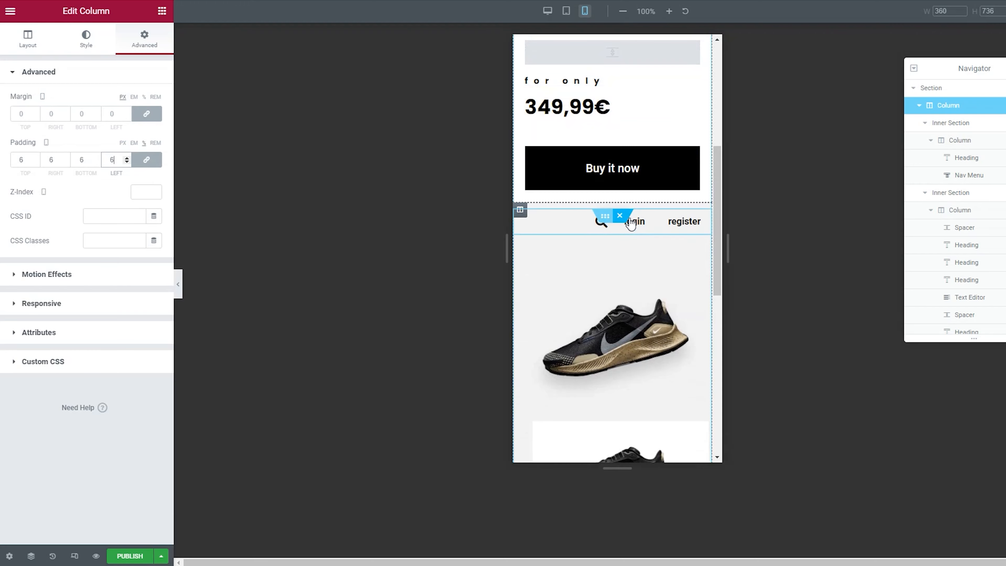
{"action": "left_click", "coordinate": [602, 217]}
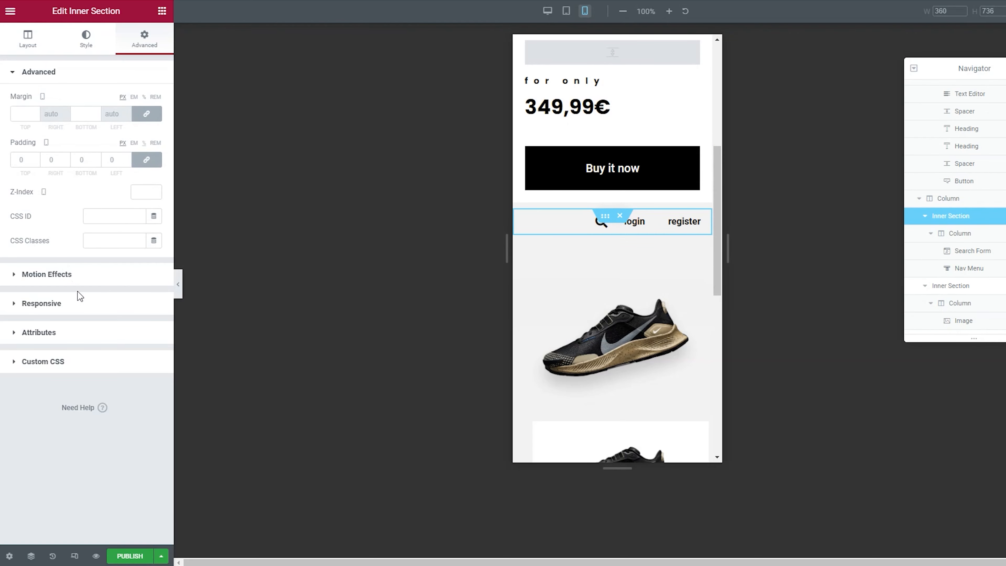
{"action": "left_click", "coordinate": [61, 303]}
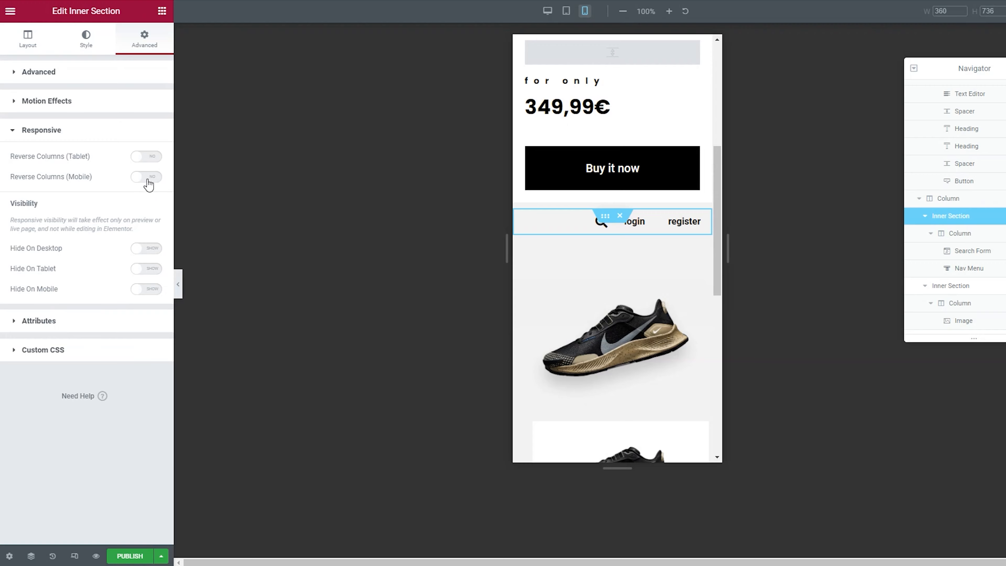
{"action": "left_click", "coordinate": [152, 294]}
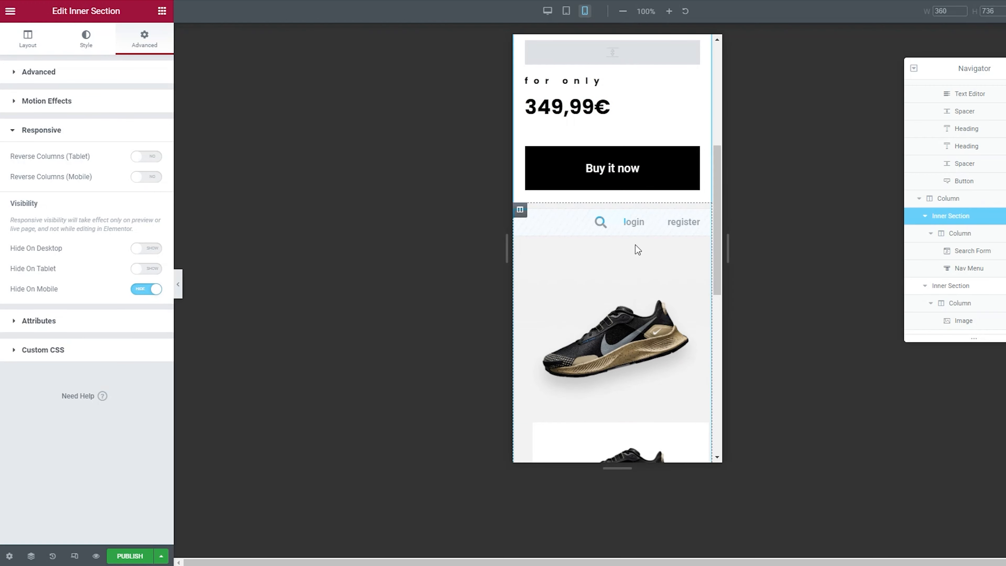
- Set the mobile padding of the inner section holding the three shoe thumbnails to 9% on all sides
{"action": "scroll", "coordinate": [638, 250], "scroll_direction": "down", "scroll_amount": 6}
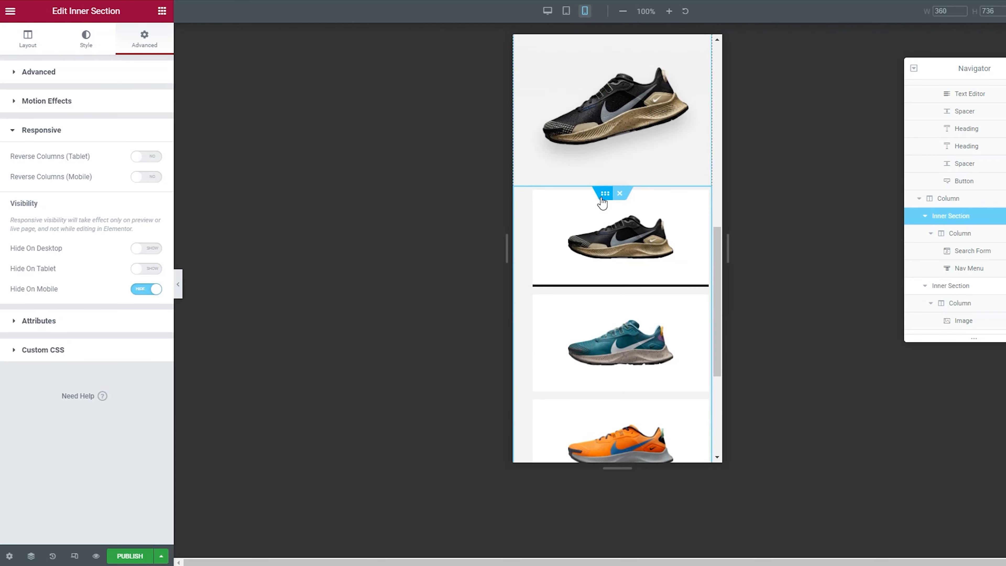
{"action": "left_click", "coordinate": [605, 195]}
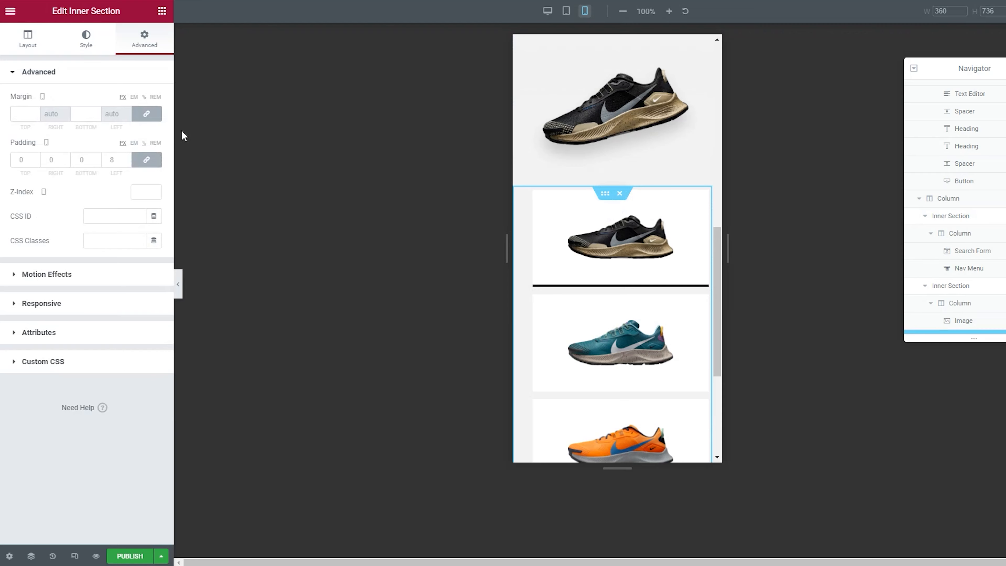
{"action": "left_click", "coordinate": [27, 160]}
{"action": "type", "text": "0"}
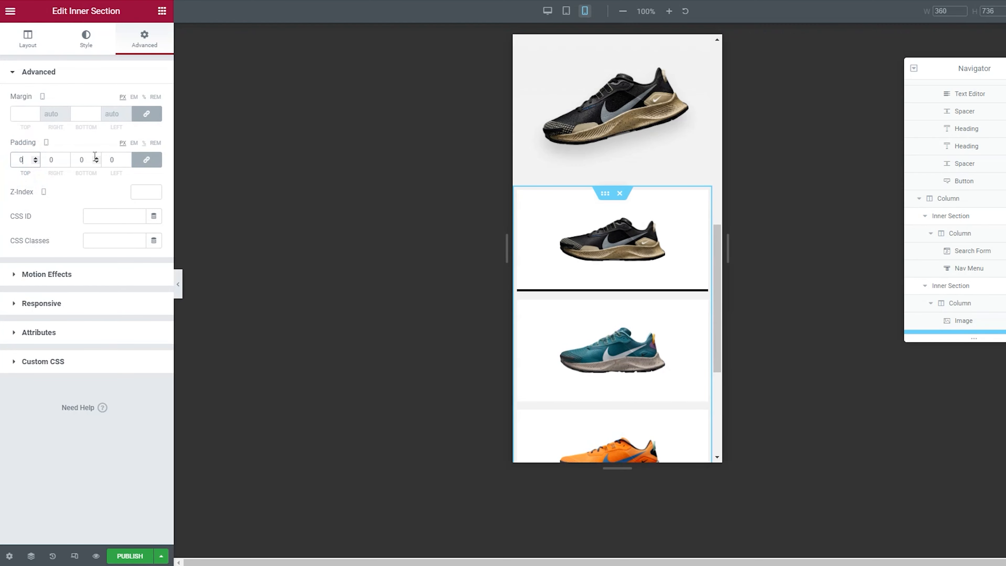
{"action": "left_click", "coordinate": [145, 144]}
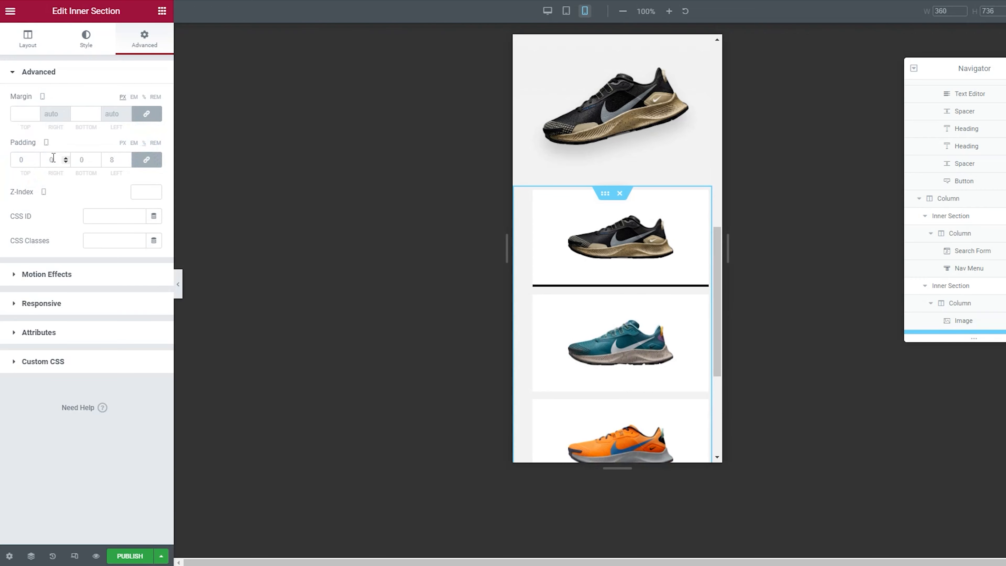
{"action": "left_click", "coordinate": [34, 162]}
{"action": "left_click", "coordinate": [35, 159]}
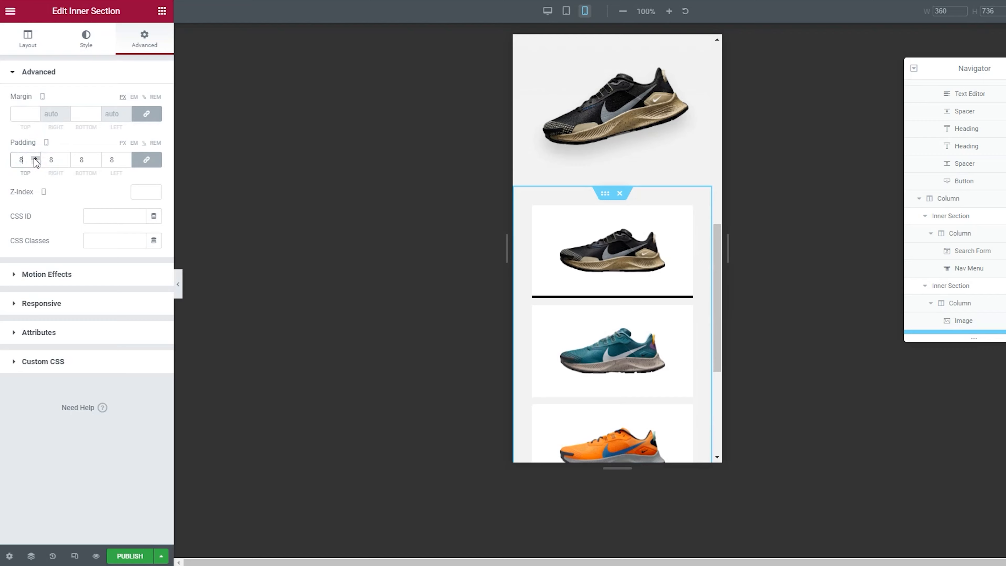
{"action": "left_click", "coordinate": [35, 158]}
{"action": "scroll", "coordinate": [635, 220], "scroll_direction": "down", "scroll_amount": 2}
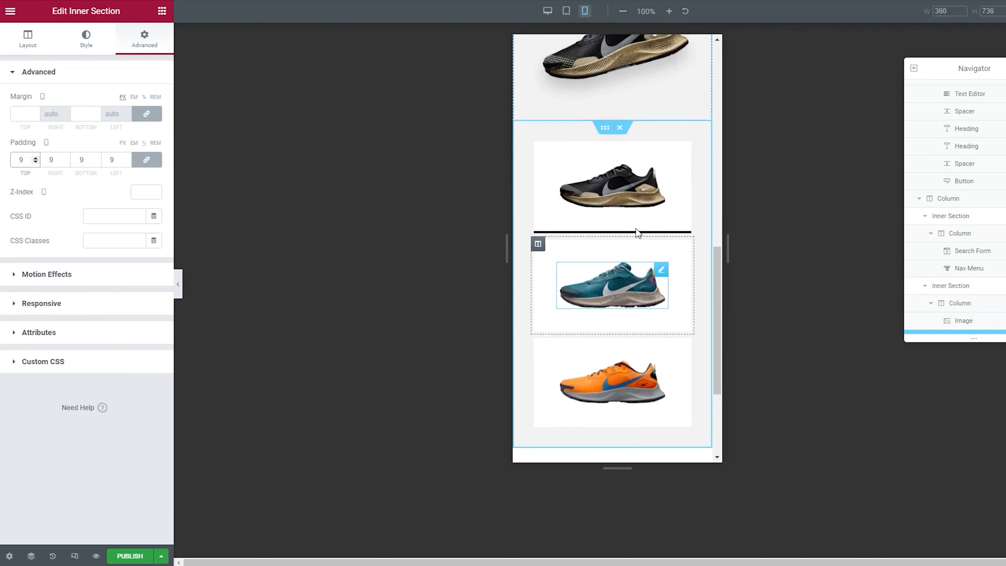
- Preview the full mobile page from header to thumbnails and test opening and closing the hamburger menu
{"action": "scroll", "coordinate": [638, 234], "scroll_direction": "up", "scroll_amount": 8}
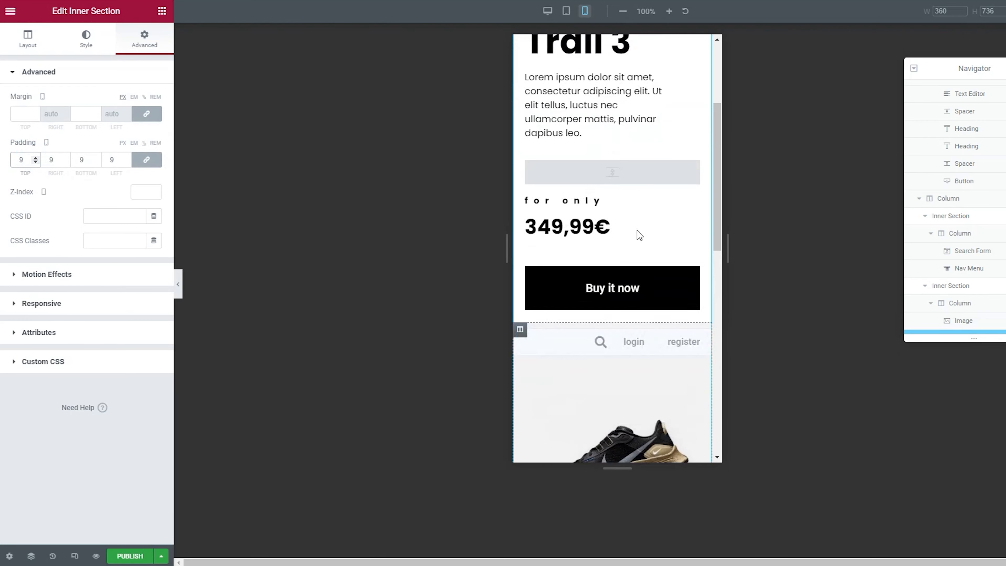
{"action": "scroll", "coordinate": [639, 234], "scroll_direction": "up", "scroll_amount": 5}
{"action": "left_click", "coordinate": [176, 286]}
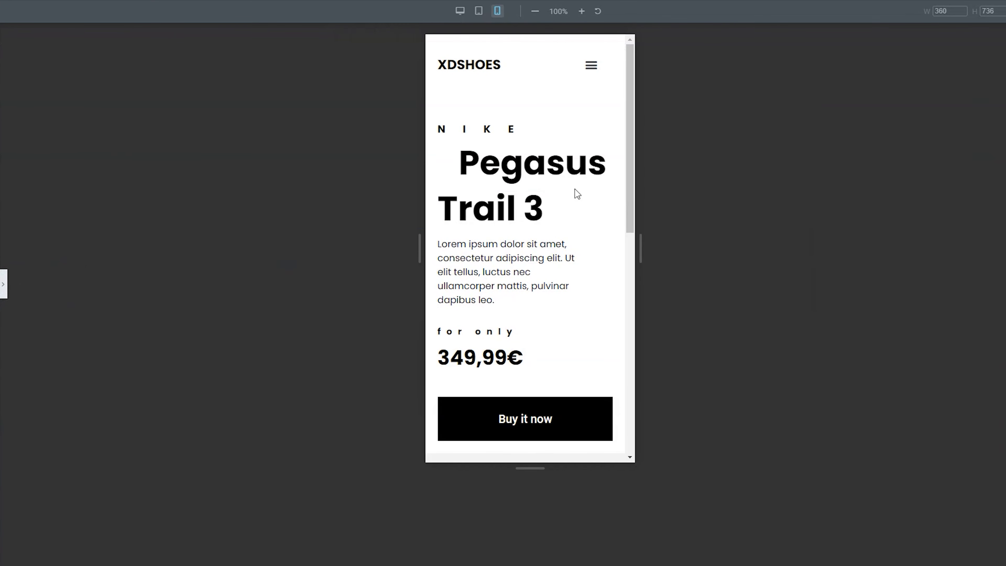
{"action": "scroll", "coordinate": [586, 145], "scroll_direction": "down", "scroll_amount": 10}
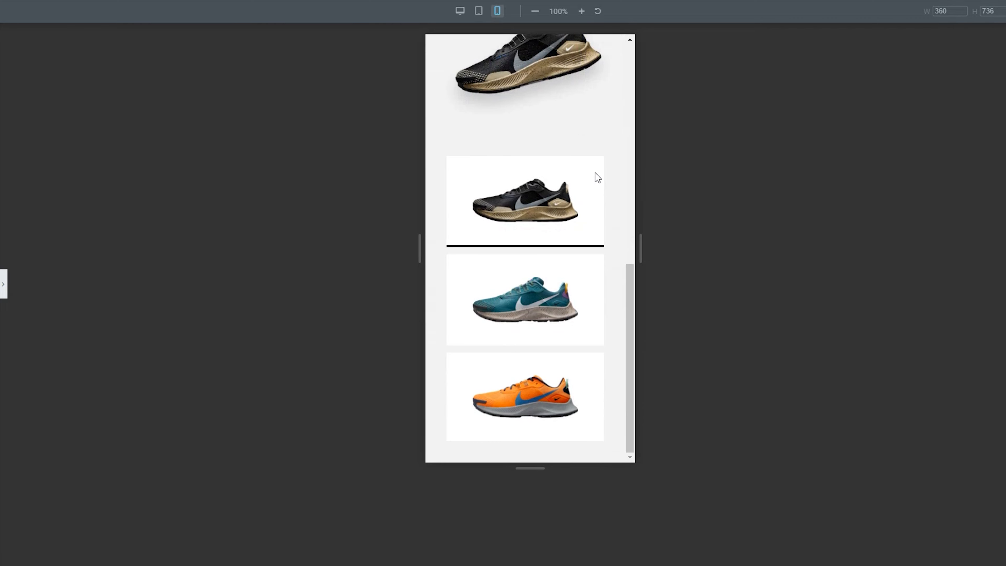
{"action": "scroll", "coordinate": [598, 177], "scroll_direction": "up", "scroll_amount": 10}
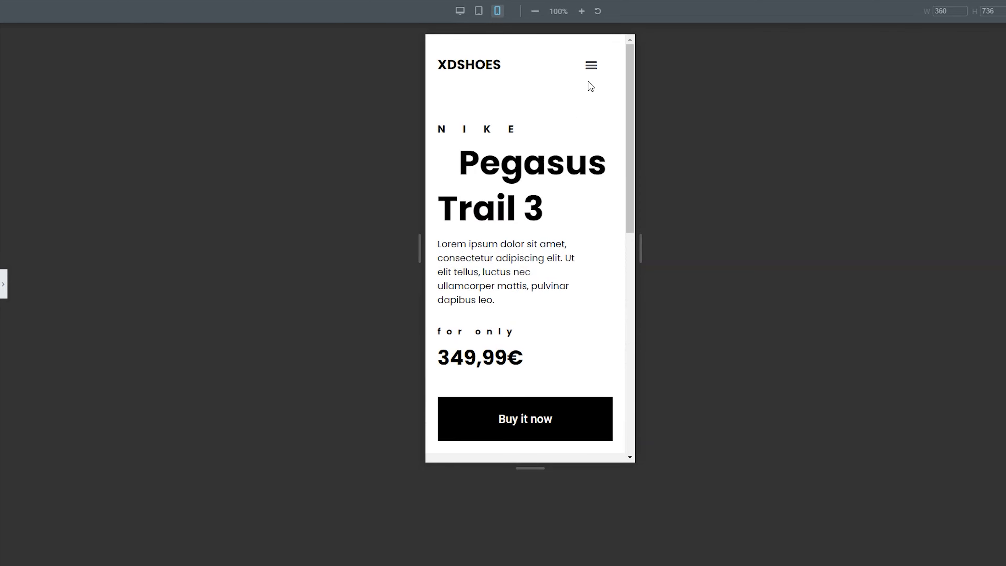
{"action": "left_click", "coordinate": [591, 67]}
{"action": "left_click", "coordinate": [592, 67]}
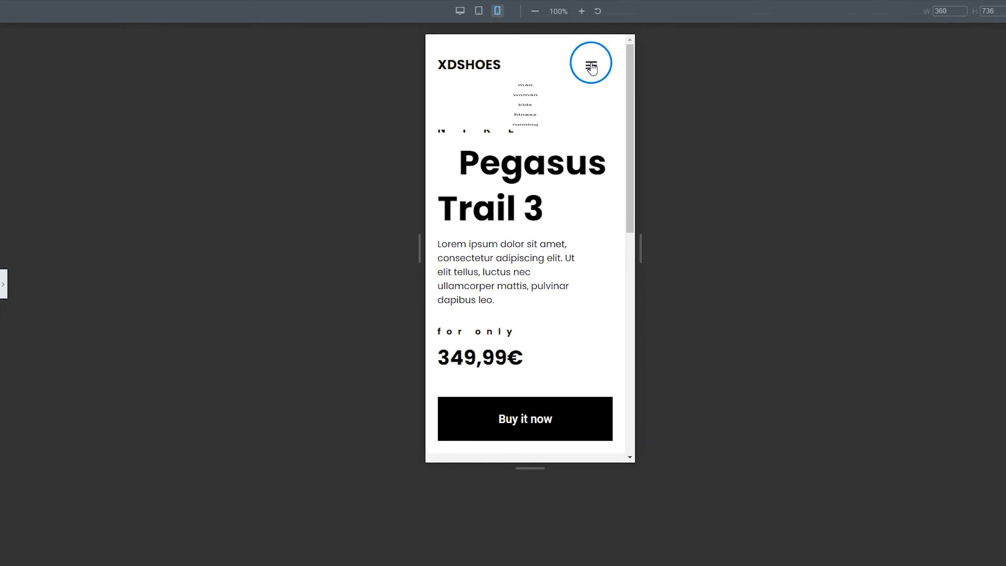
{"action": "left_click", "coordinate": [591, 67]}
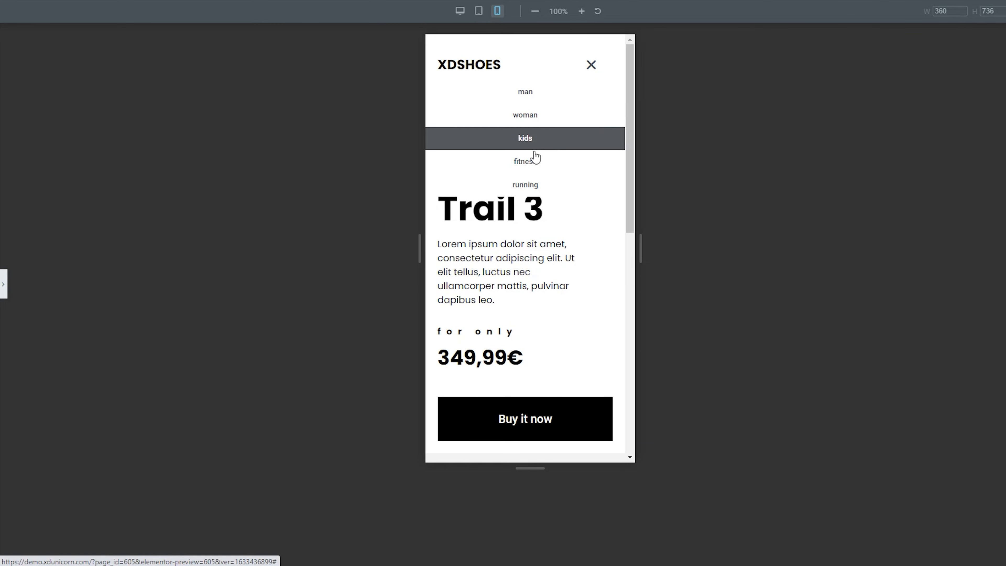
{"action": "left_click", "coordinate": [590, 67]}
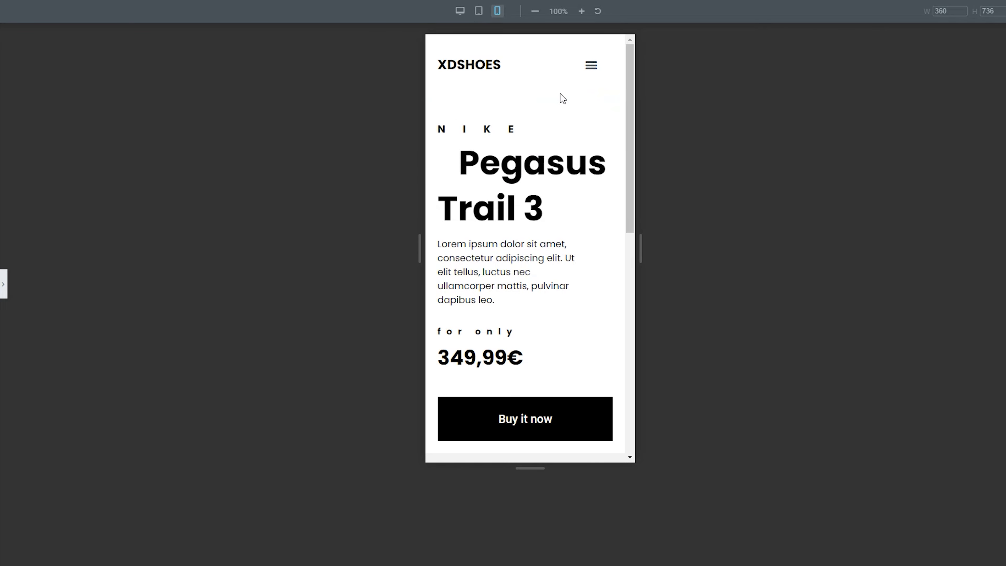
{"action": "left_click", "coordinate": [4, 287]}
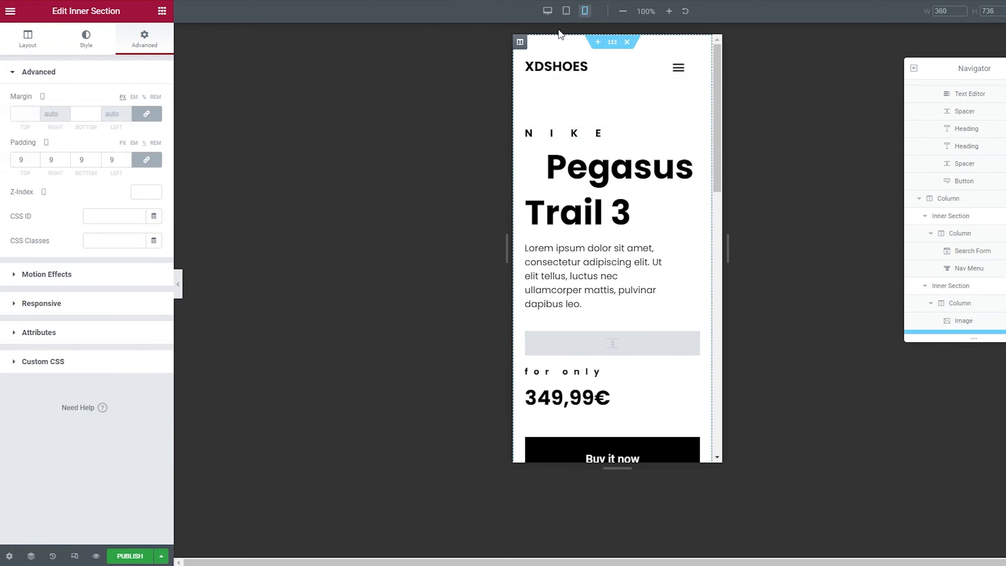
- Return to the desktop view and give the large black shoe image a Fade In Right entrance animation
{"action": "left_click", "coordinate": [566, 11]}
{"action": "left_click", "coordinate": [547, 11]}
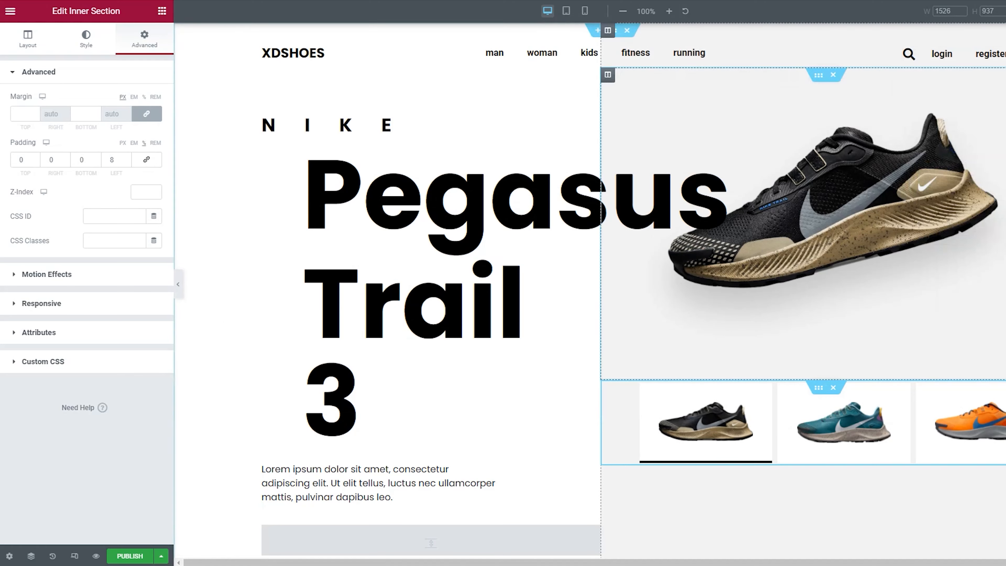
{"action": "left_click", "coordinate": [898, 194]}
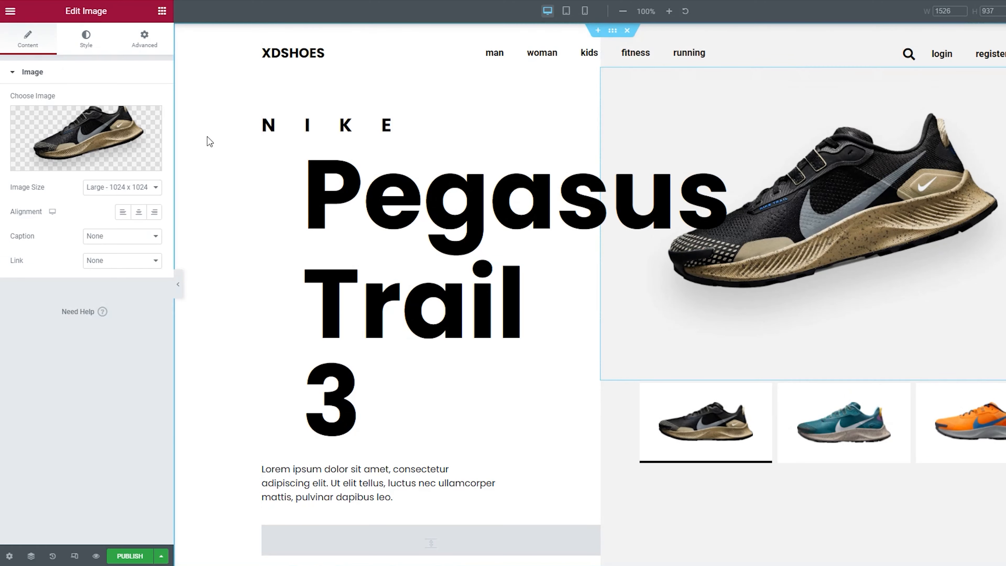
{"action": "left_click", "coordinate": [144, 40]}
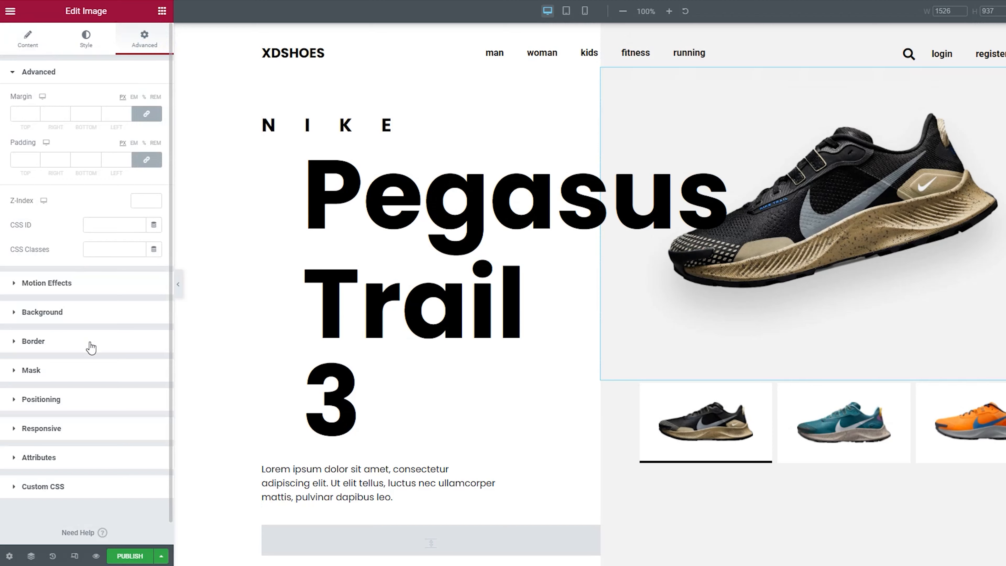
{"action": "left_click", "coordinate": [67, 291]}
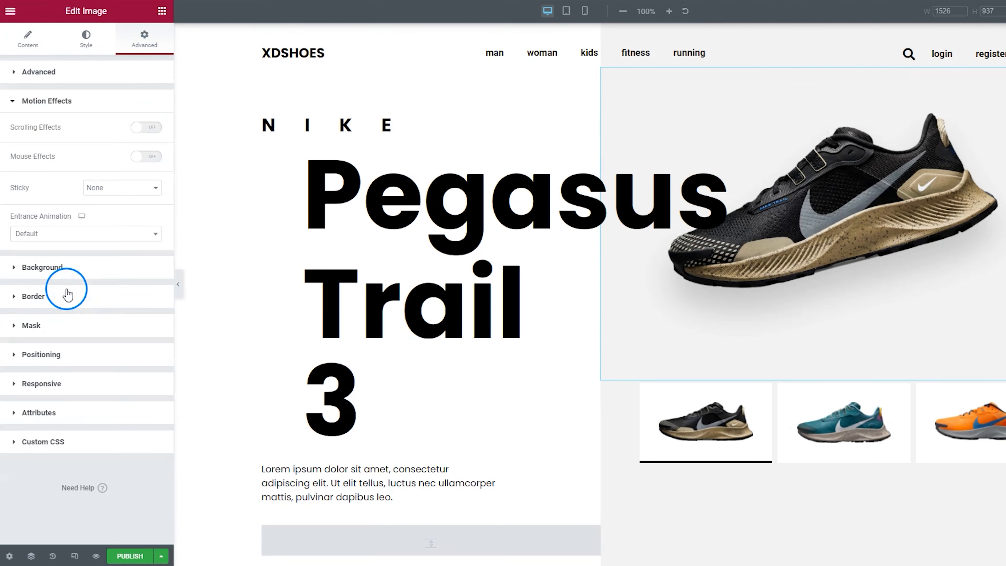
{"action": "left_click", "coordinate": [88, 237]}
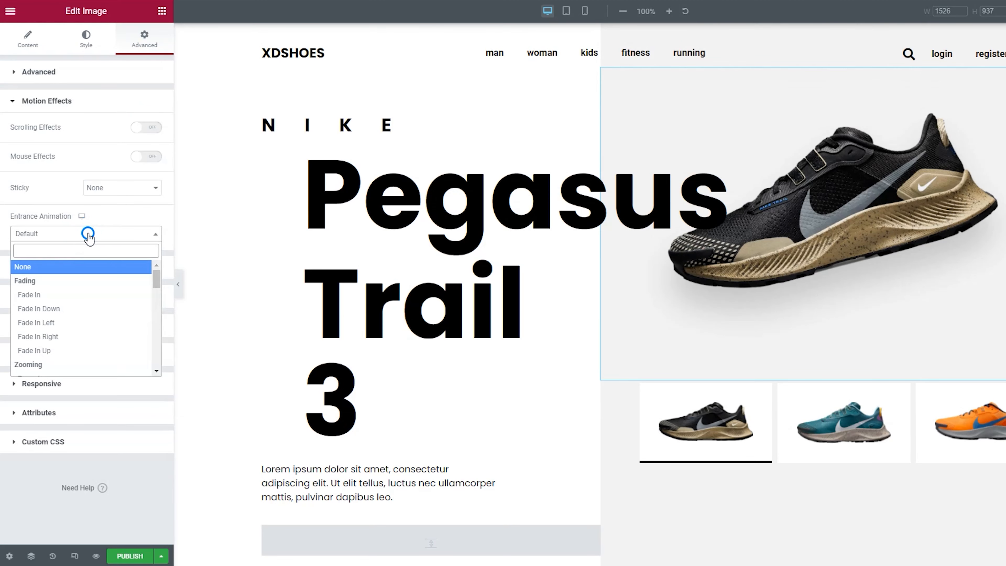
{"action": "left_click", "coordinate": [90, 322]}
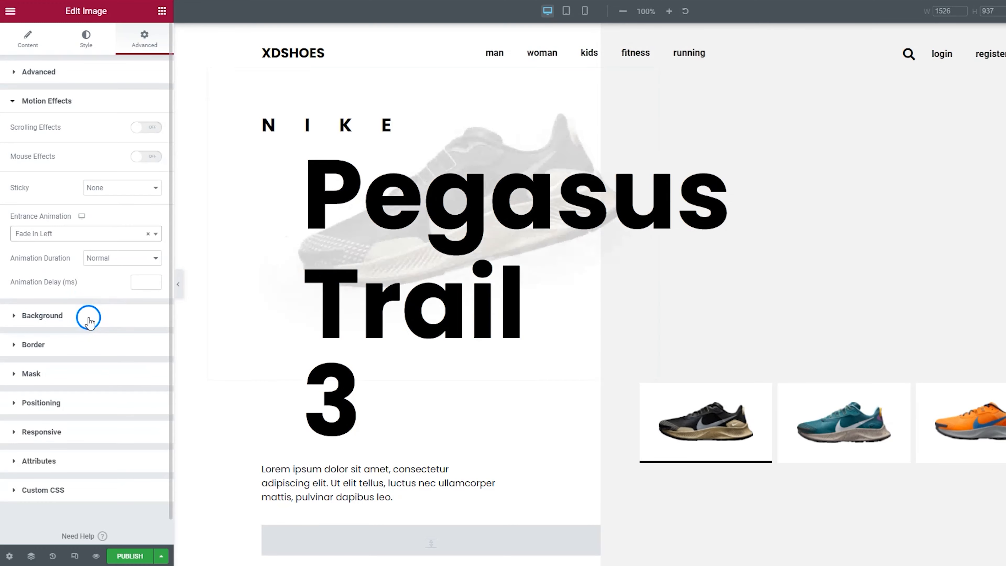
{"action": "left_click", "coordinate": [80, 236]}
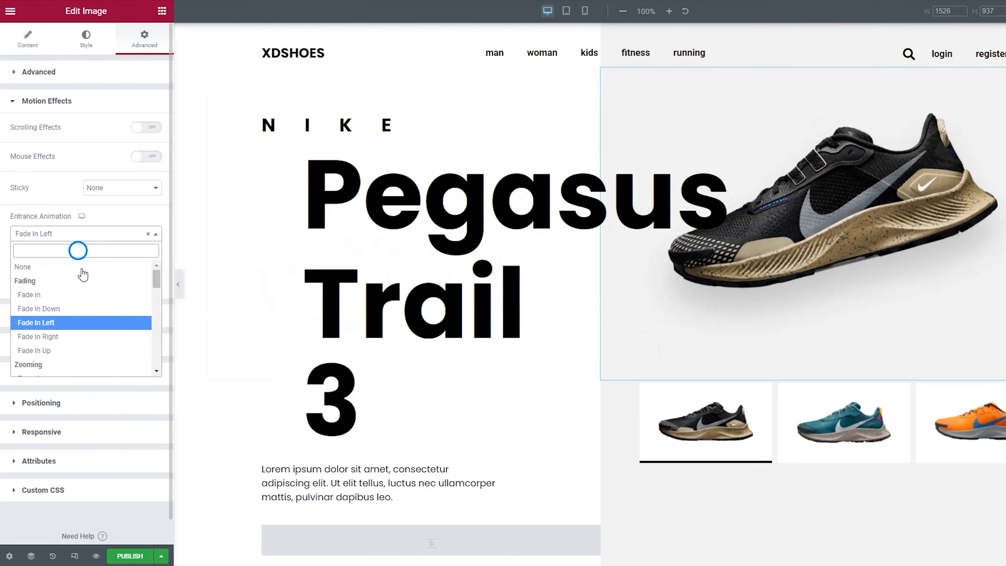
{"action": "left_click", "coordinate": [94, 343]}
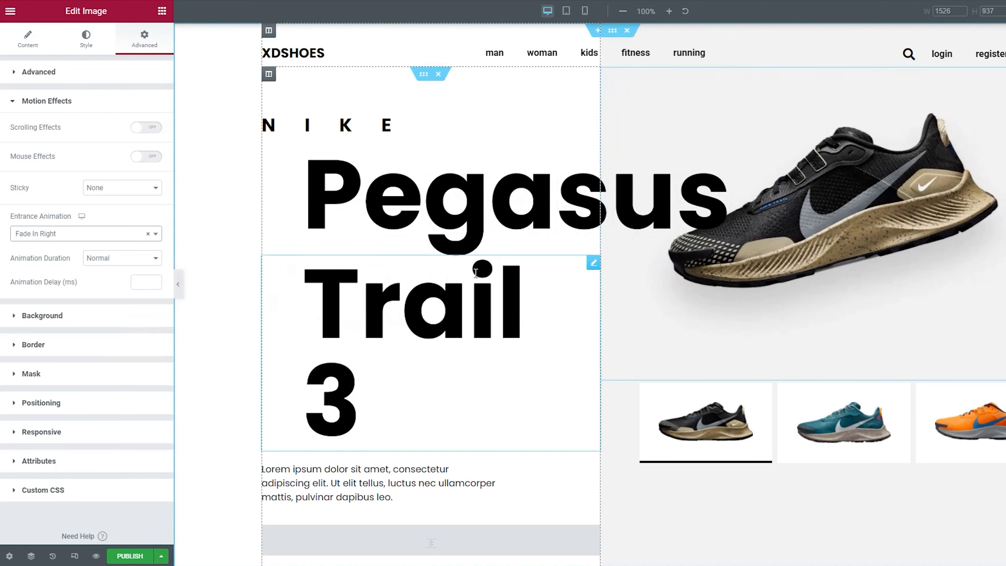
- Apply a Fade In Up entrance animation to the column holding the black shoe thumbnail
{"action": "left_click", "coordinate": [644, 388]}
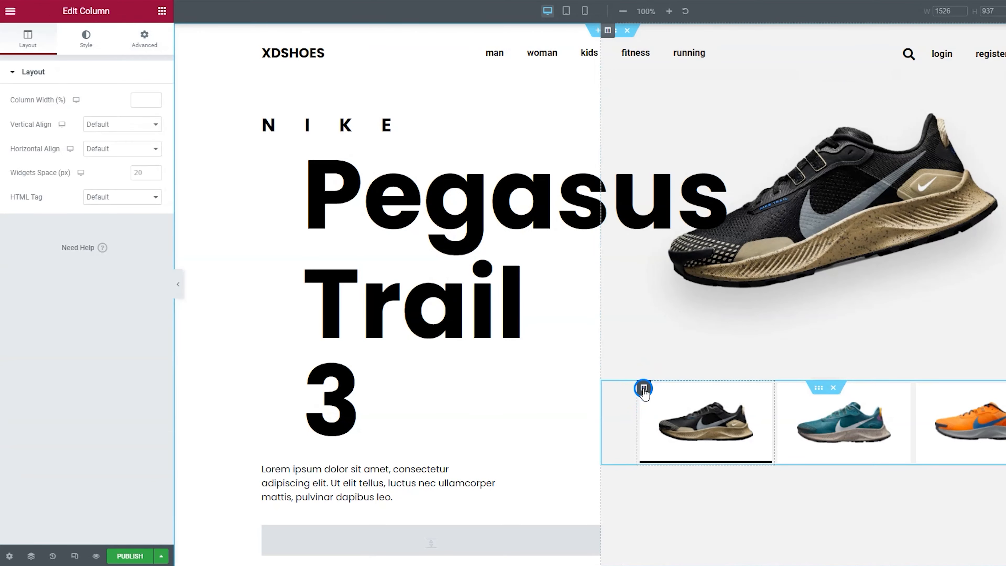
{"action": "left_click", "coordinate": [143, 44]}
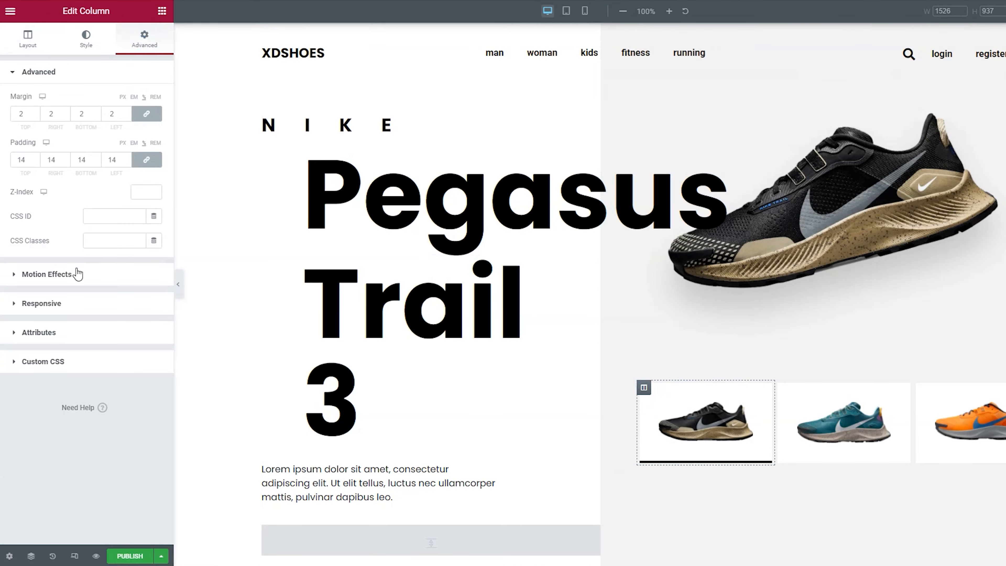
{"action": "left_click", "coordinate": [72, 284]}
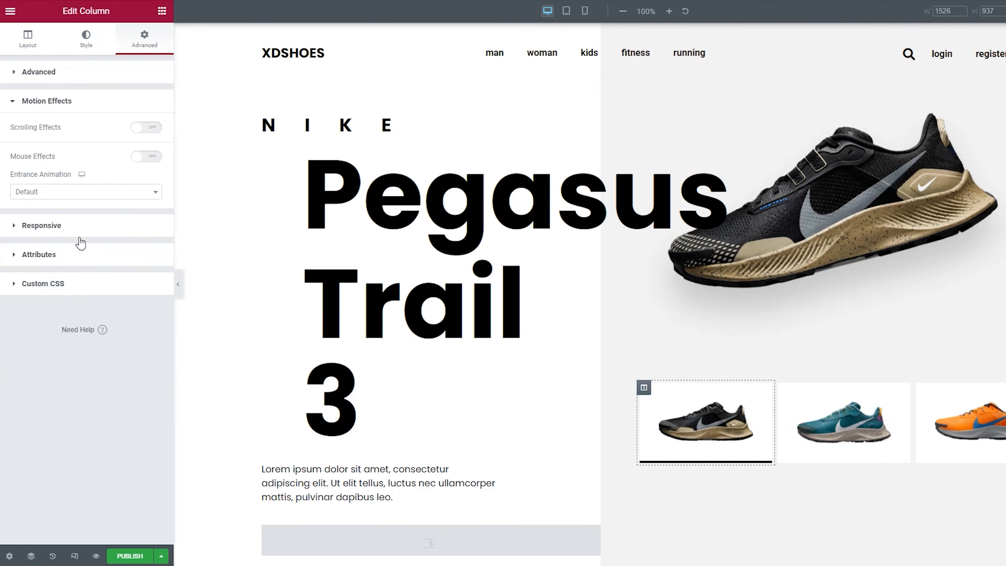
{"action": "left_click", "coordinate": [79, 193]}
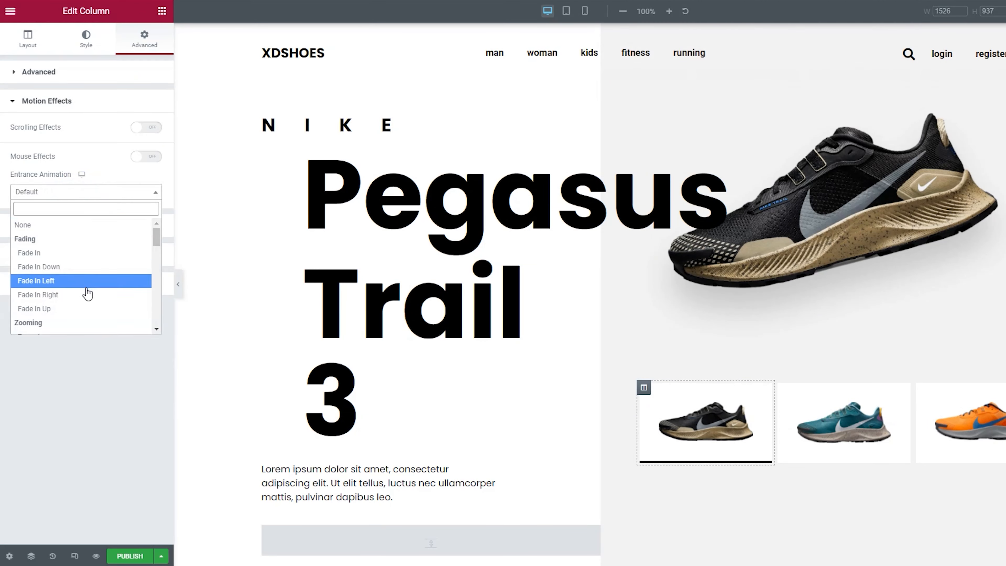
{"action": "left_click", "coordinate": [87, 309]}
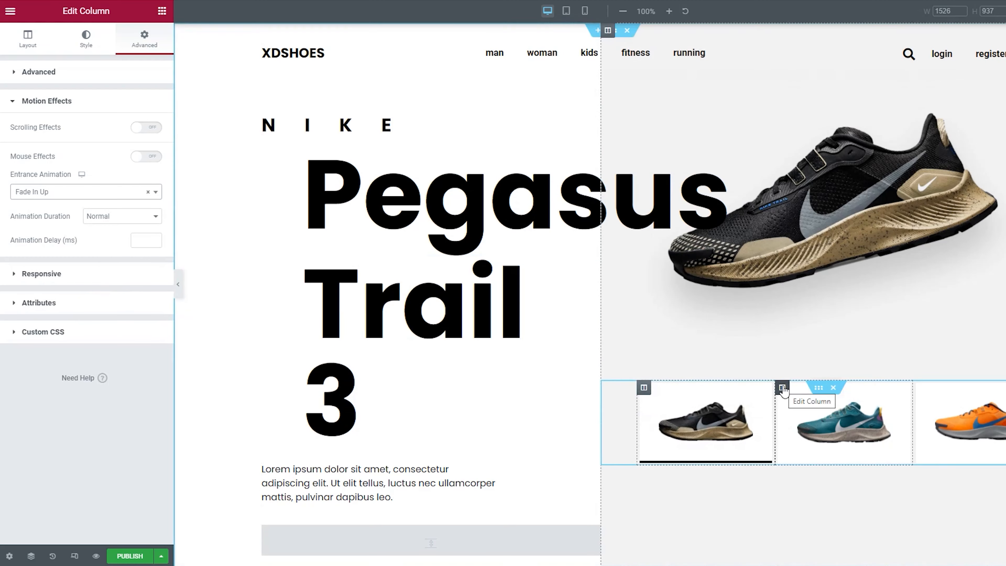
- Apply a Fade In Up entrance animation with a 50 ms delay to the teal shoe thumbnail's column
{"action": "left_click", "coordinate": [783, 389]}
{"action": "left_click", "coordinate": [145, 39]}
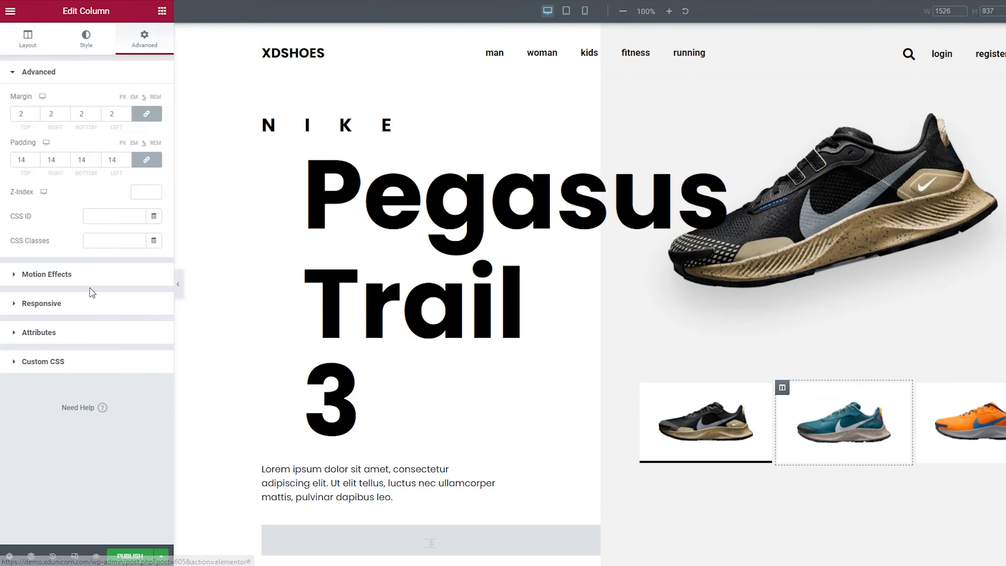
{"action": "left_click", "coordinate": [86, 279]}
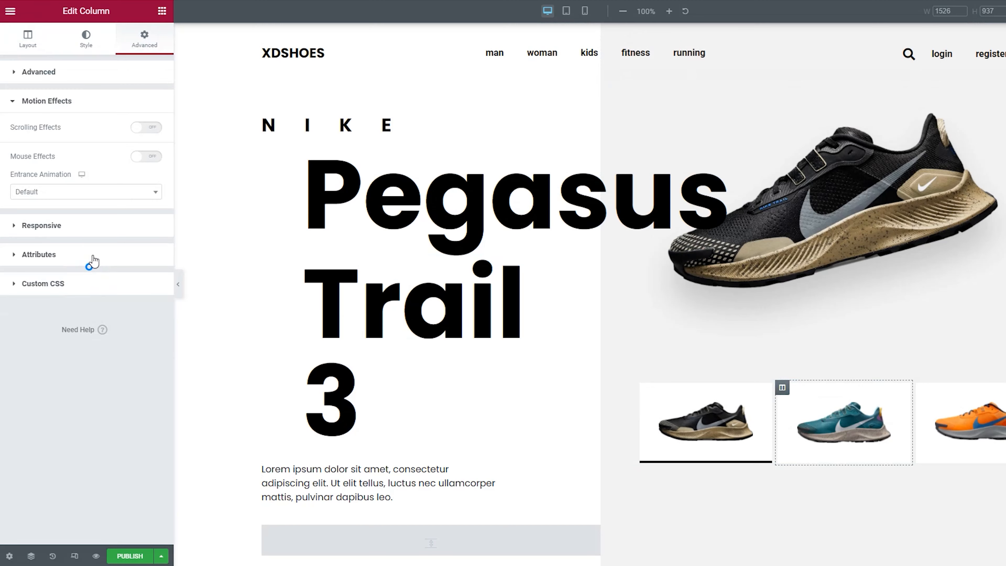
{"action": "left_click", "coordinate": [78, 200]}
{"action": "left_click", "coordinate": [76, 312]}
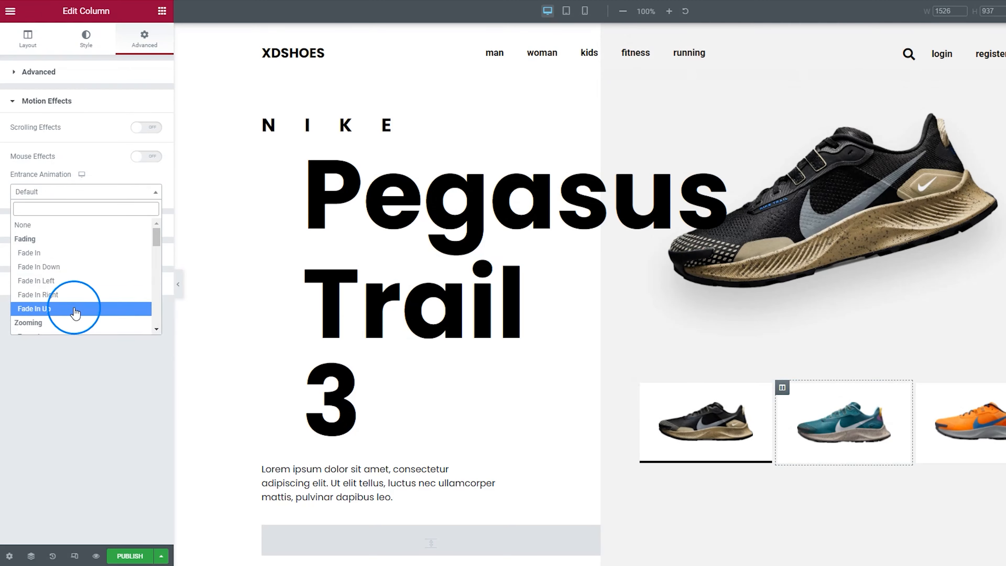
{"action": "left_click", "coordinate": [146, 248]}
{"action": "type", "text": "2"}
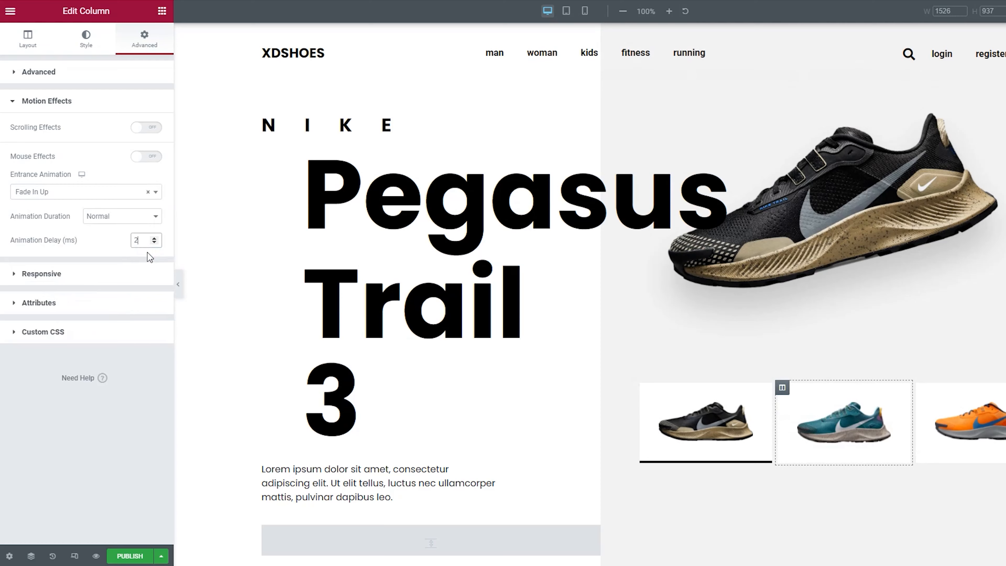
{"action": "type", "text": "0"}
{"action": "left_click_drag", "start_coordinate": [143, 240], "coordinate": [134, 239]}
{"action": "type", "text": "50"}
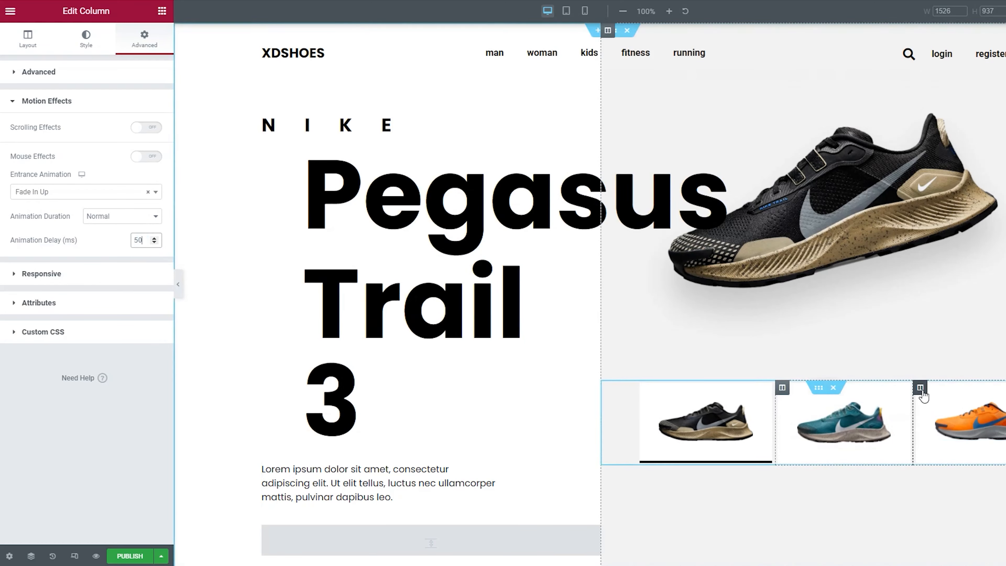
- Apply a Fade In Up entrance animation with a 100 ms delay to the orange shoe thumbnail's column and publish the page
{"action": "left_click", "coordinate": [920, 389]}
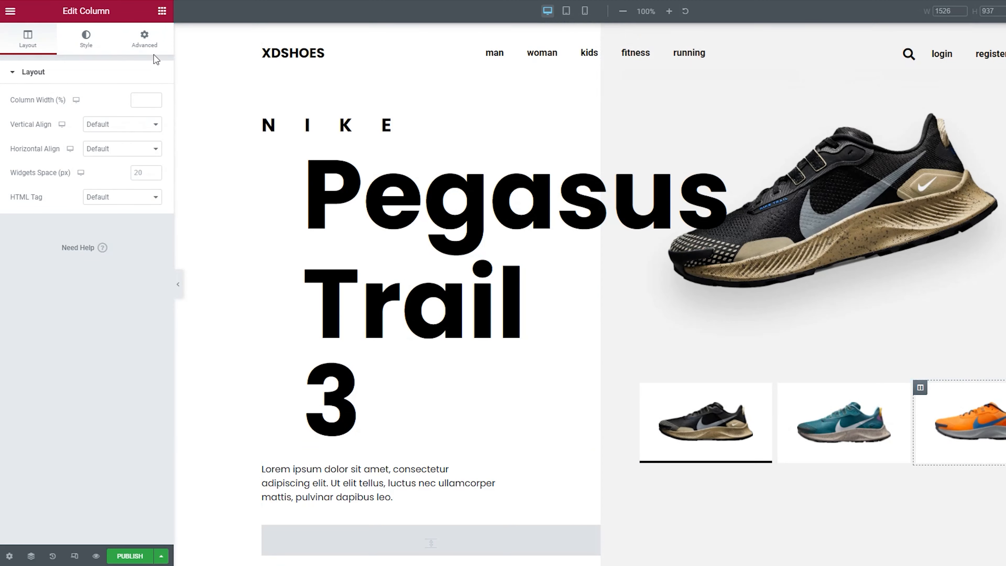
{"action": "left_click", "coordinate": [145, 42]}
{"action": "left_click", "coordinate": [32, 276]}
{"action": "left_click", "coordinate": [64, 193]}
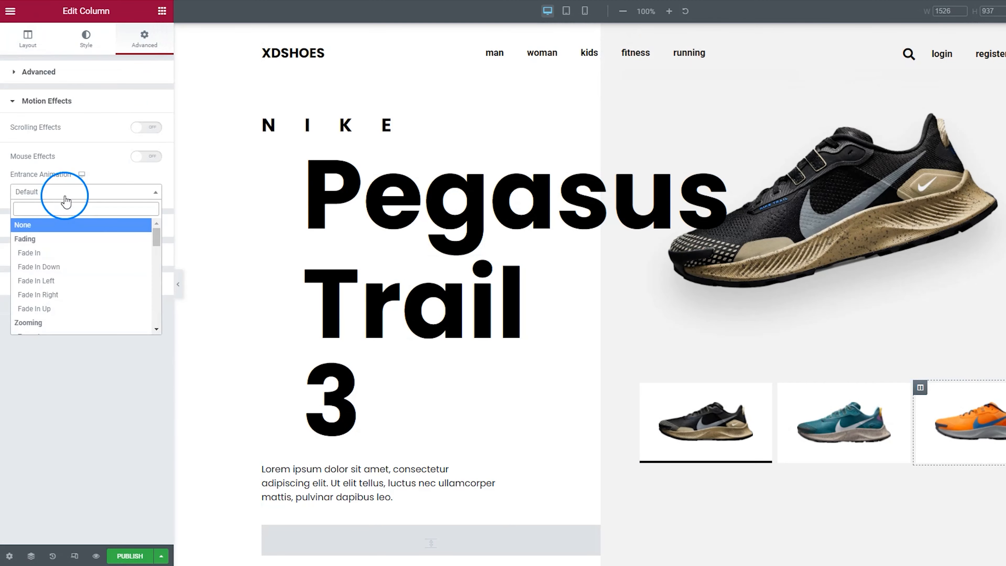
{"action": "left_click", "coordinate": [71, 308]}
{"action": "left_click", "coordinate": [138, 239]}
{"action": "type", "text": "10"}
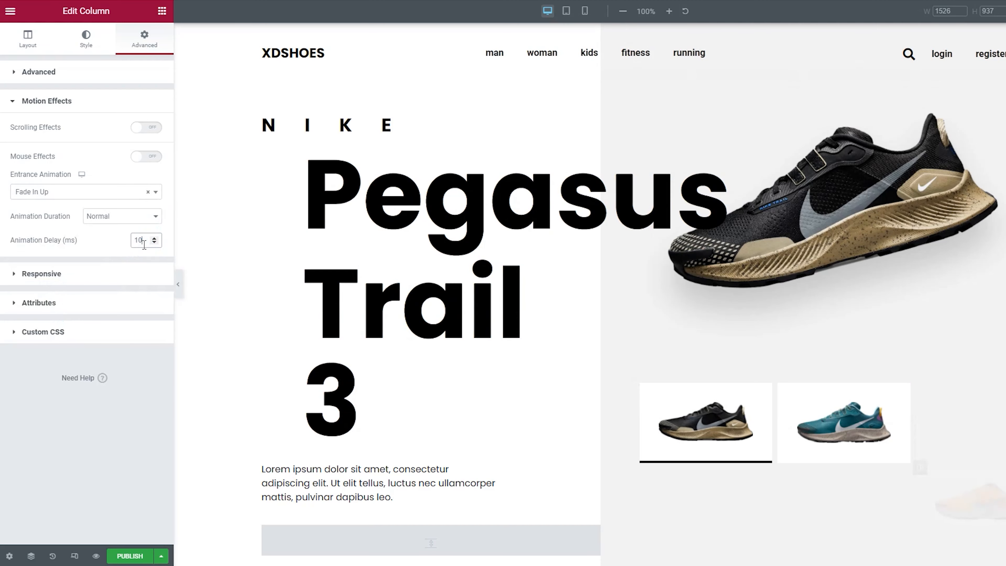
{"action": "type", "text": "0"}
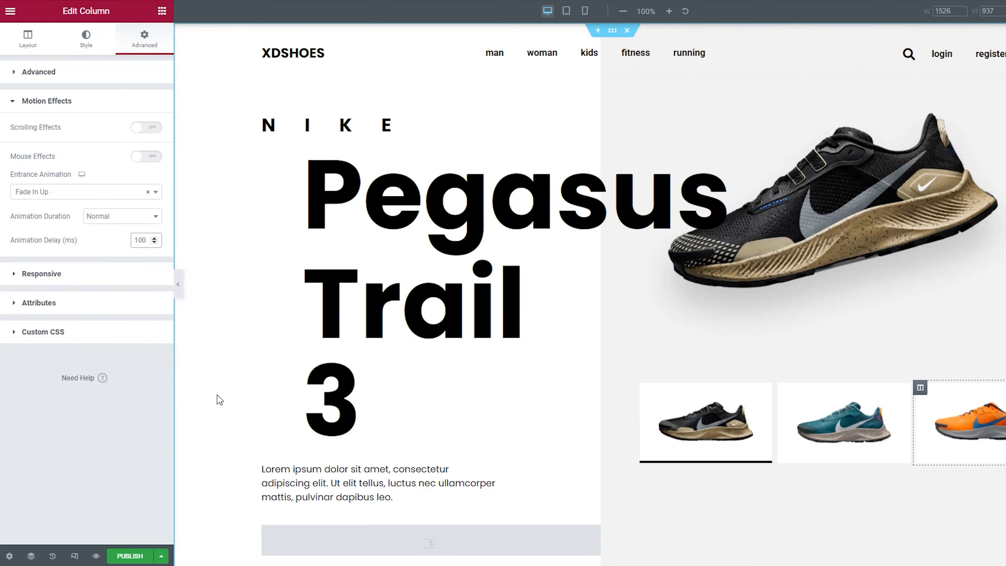
{"action": "left_click", "coordinate": [141, 556]}
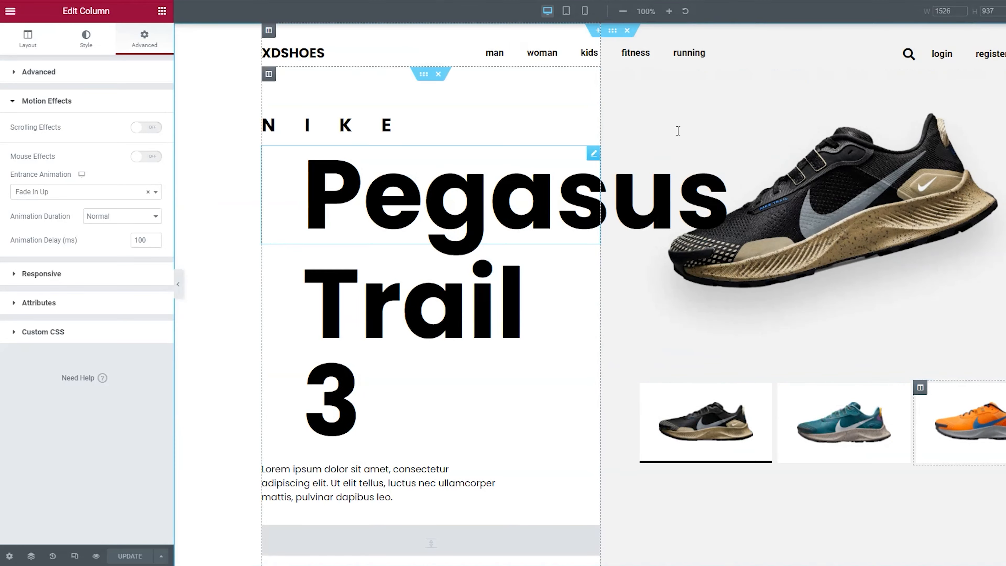
- Set the overflow of the inner section holding the large shoe image to Hidden and update the published page
{"action": "left_click", "coordinate": [818, 75]}
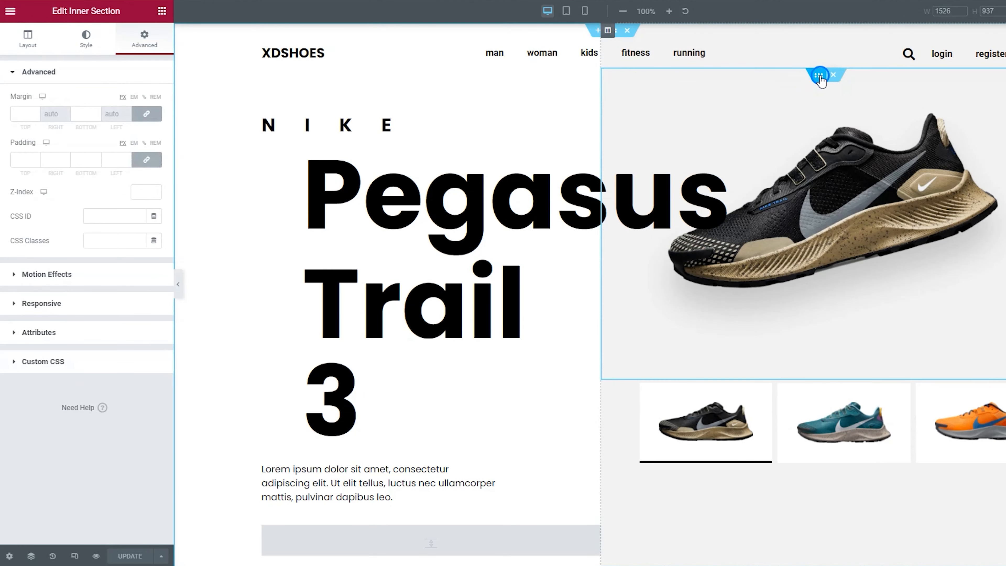
{"action": "left_click", "coordinate": [28, 44]}
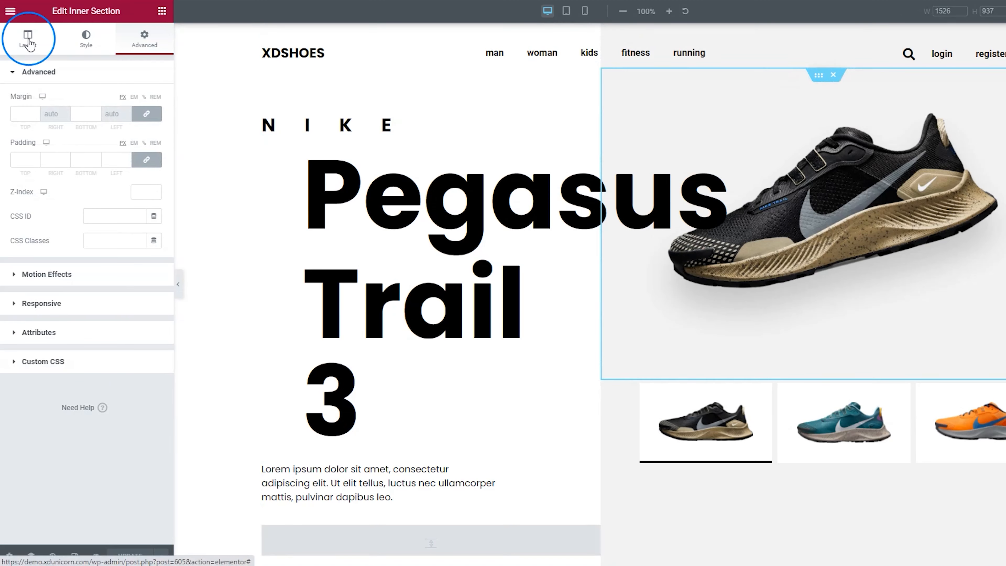
{"action": "left_click", "coordinate": [90, 235]}
{"action": "left_click", "coordinate": [92, 254]}
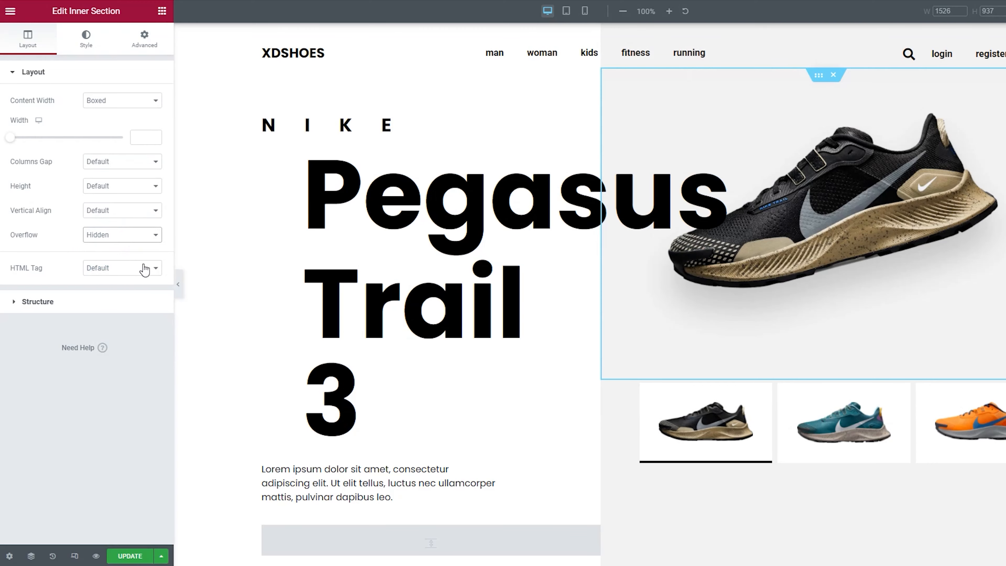
{"action": "left_click", "coordinate": [143, 557]}
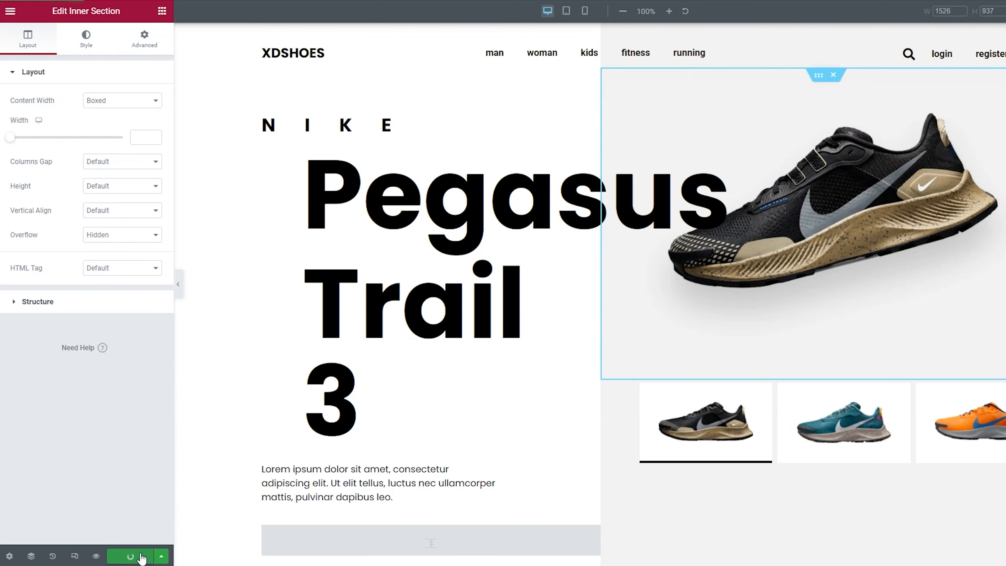